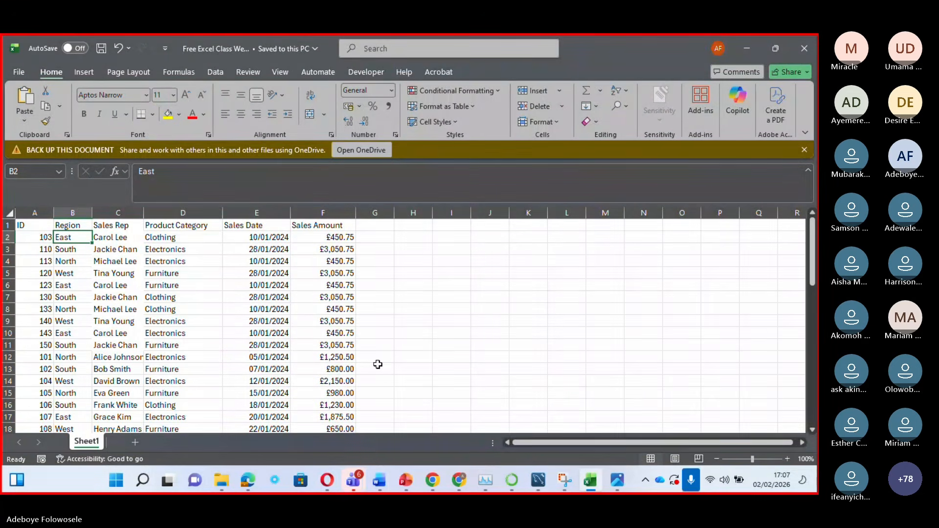
Switch to the Teams meeting window, read the newest chat messages, and return to the Excel workbook
{"action": "mouse_move", "coordinate": [351, 486]}
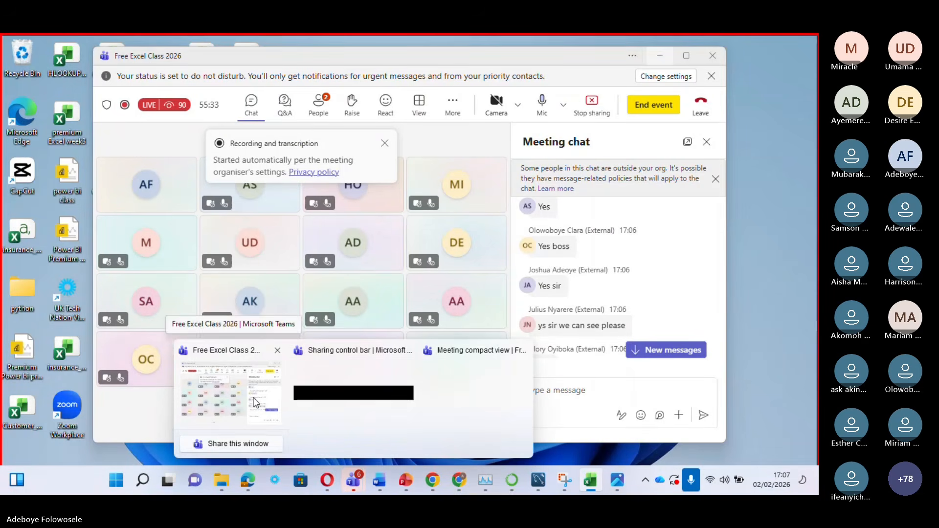
{"action": "left_click", "coordinate": [230, 390]}
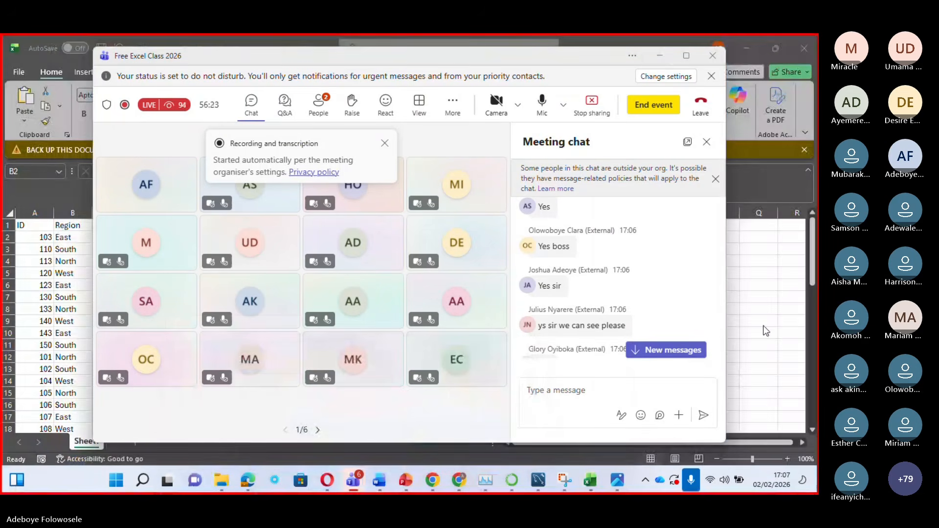
{"action": "left_click", "coordinate": [688, 351]}
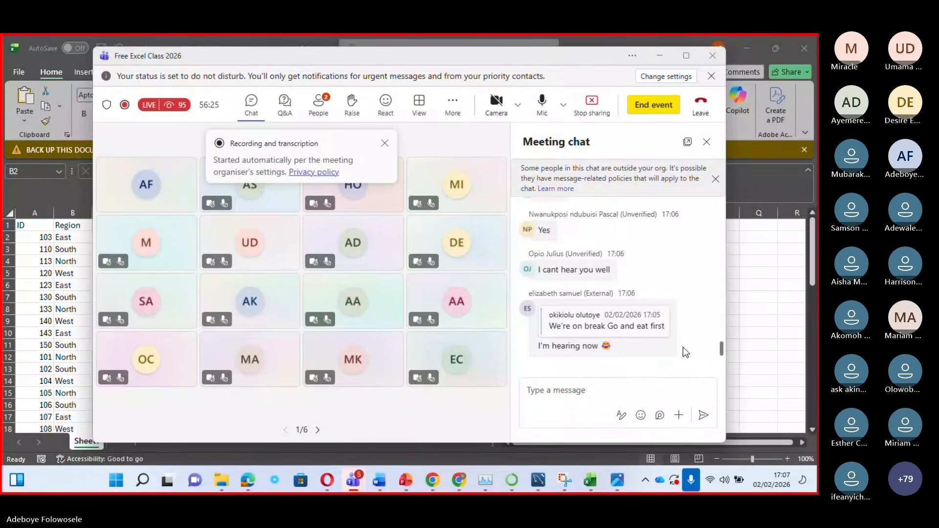
{"action": "left_click", "coordinate": [657, 57]}
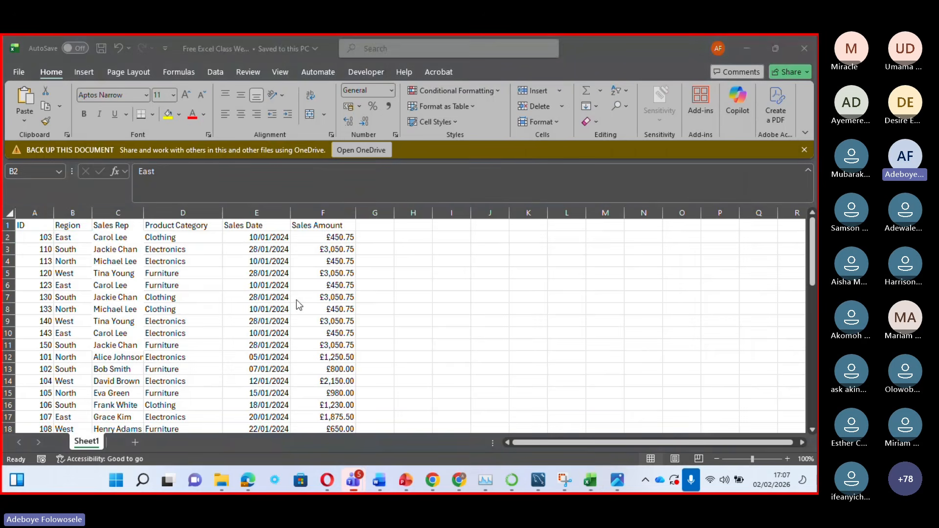
{"action": "left_click", "coordinate": [796, 160]}
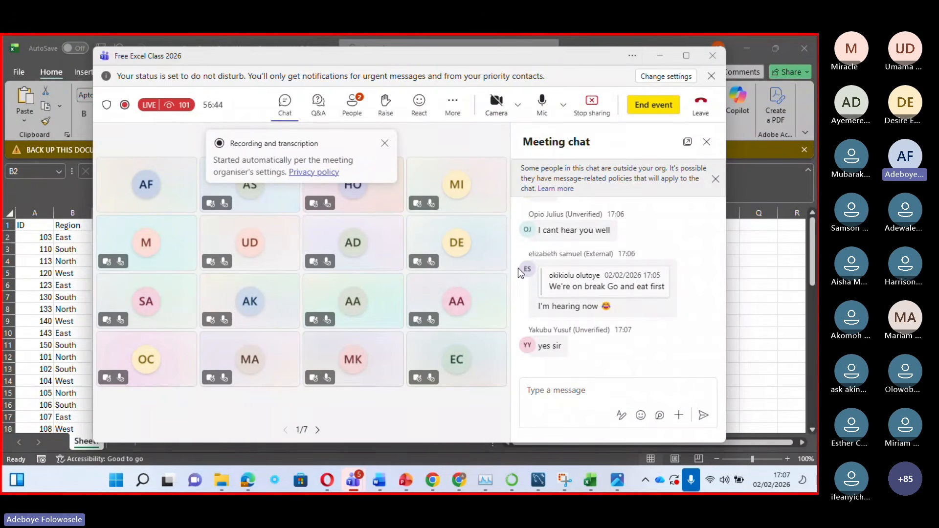
{"action": "left_click", "coordinate": [659, 55]}
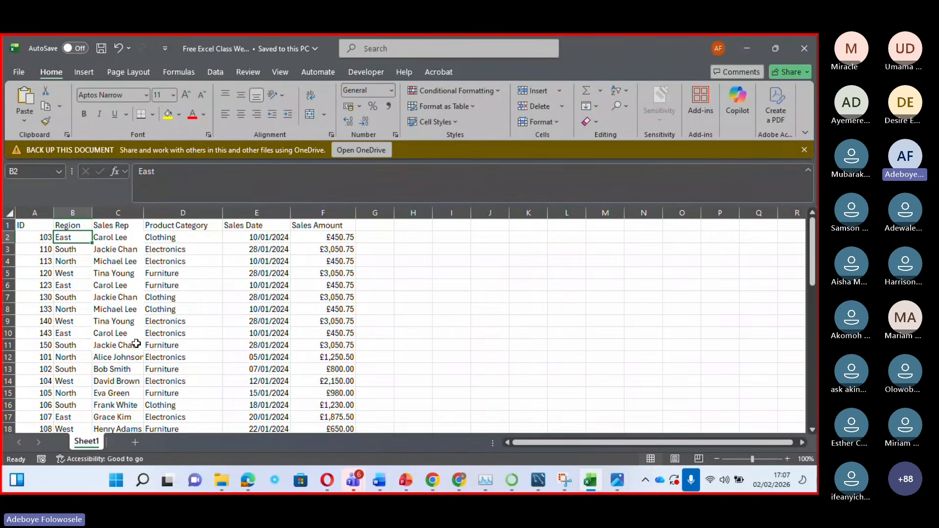
Turn on filtering for the header row of the sales table, from ID to Sales Amount
{"action": "left_click", "coordinate": [46, 238]}
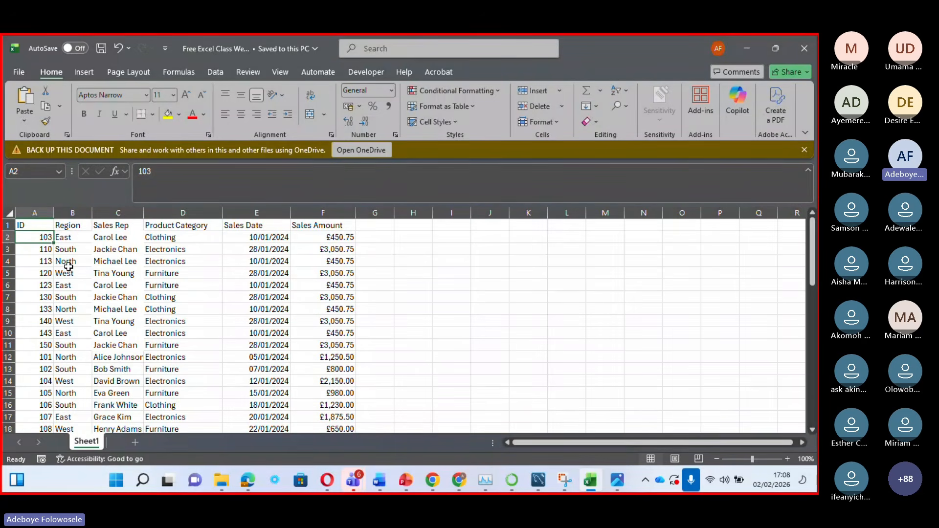
{"action": "key", "text": "Up"}
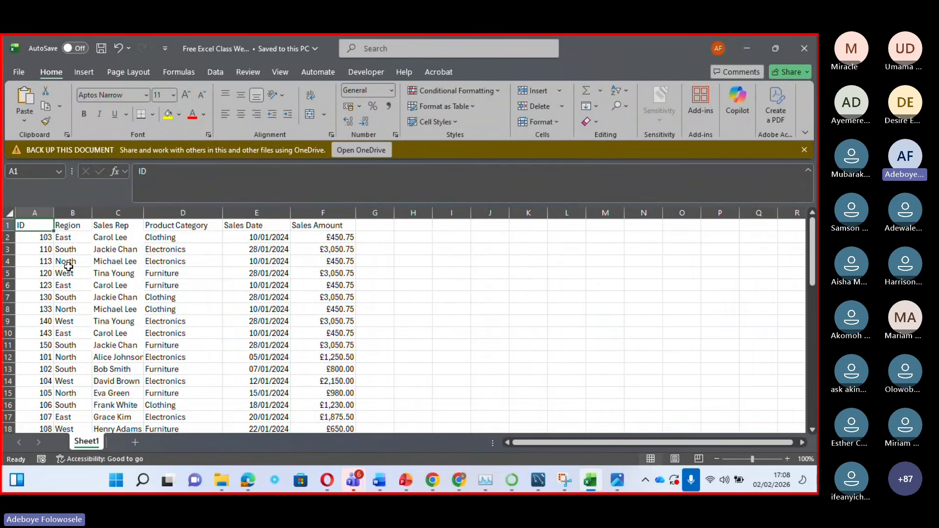
{"action": "left_click", "coordinate": [163, 239]}
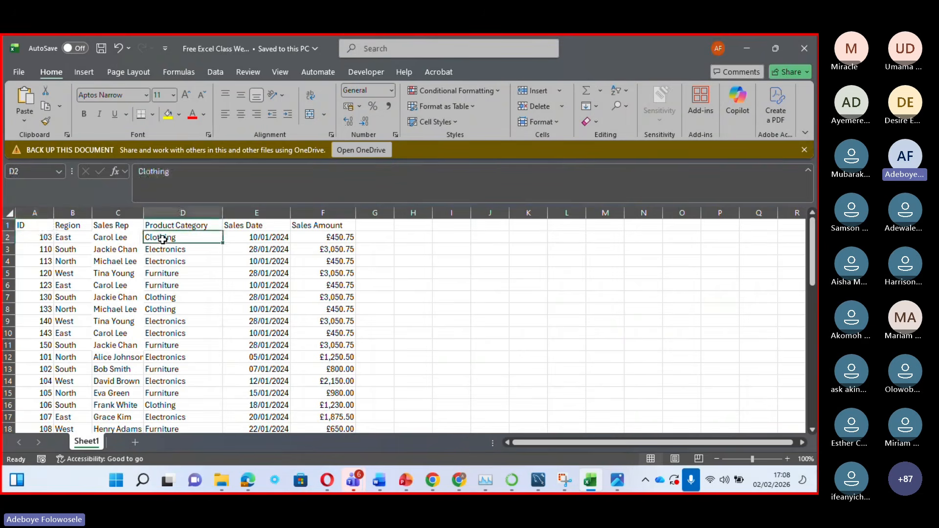
{"action": "left_click", "coordinate": [195, 222]}
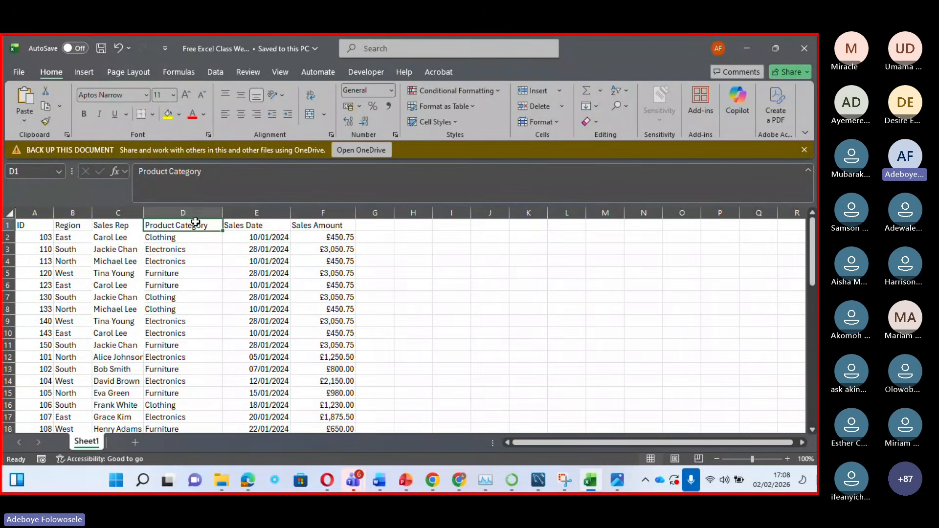
{"action": "left_click", "coordinate": [213, 72]}
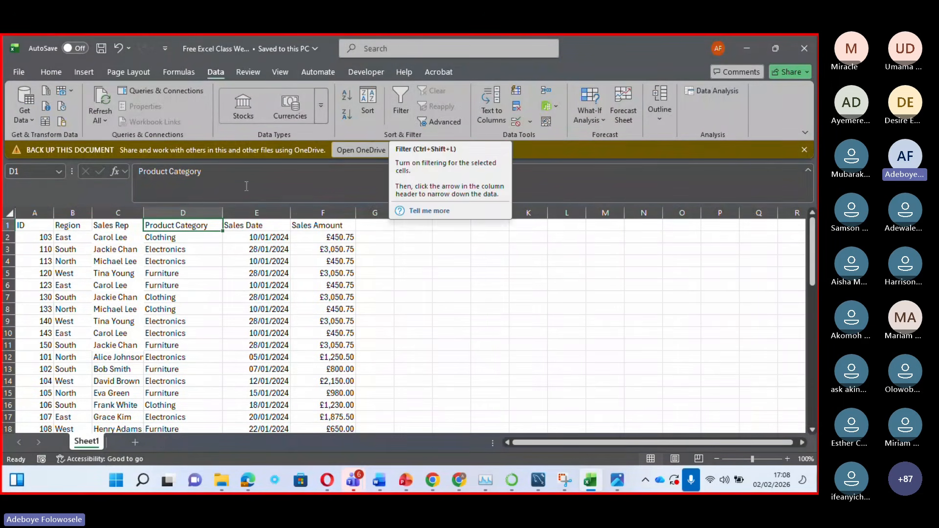
{"action": "left_click", "coordinate": [401, 111]}
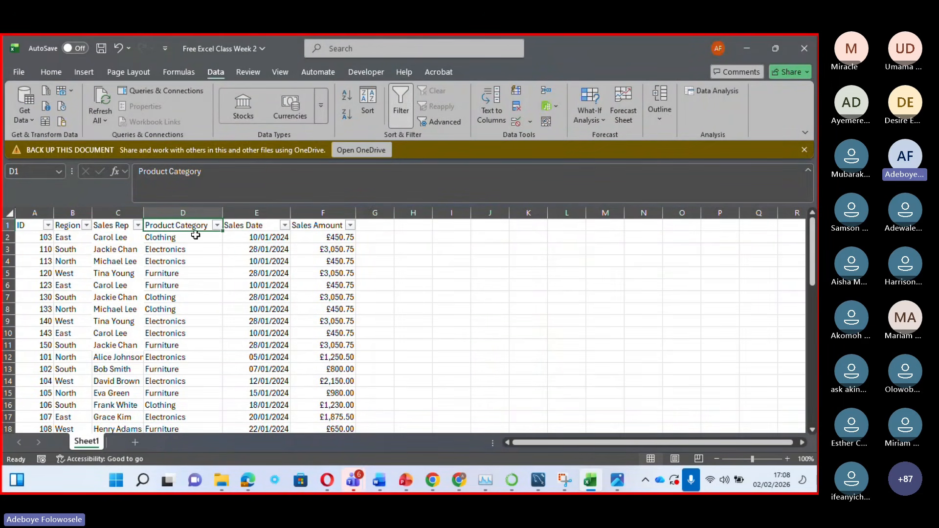
Examine the filter choices of the Product Category, Sales Rep and Region columns without applying any filter
{"action": "left_click", "coordinate": [217, 225]}
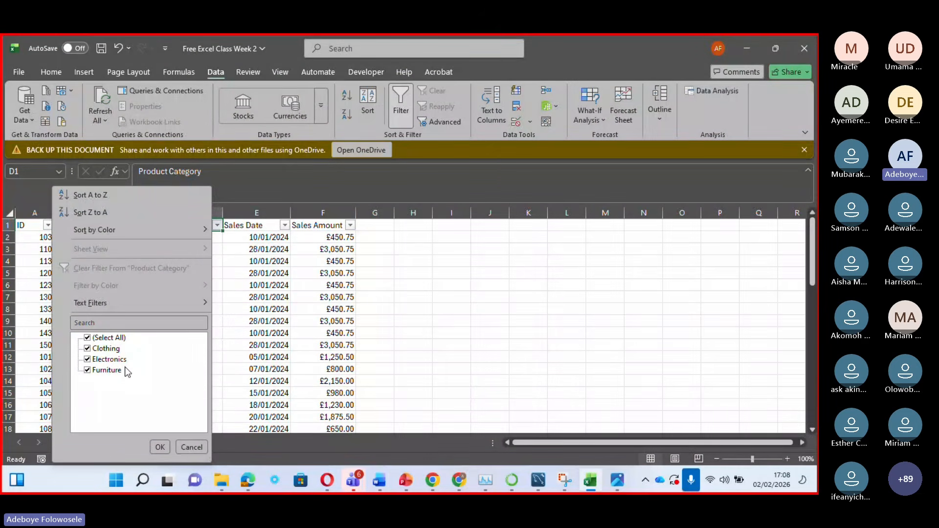
{"action": "left_click", "coordinate": [184, 448]}
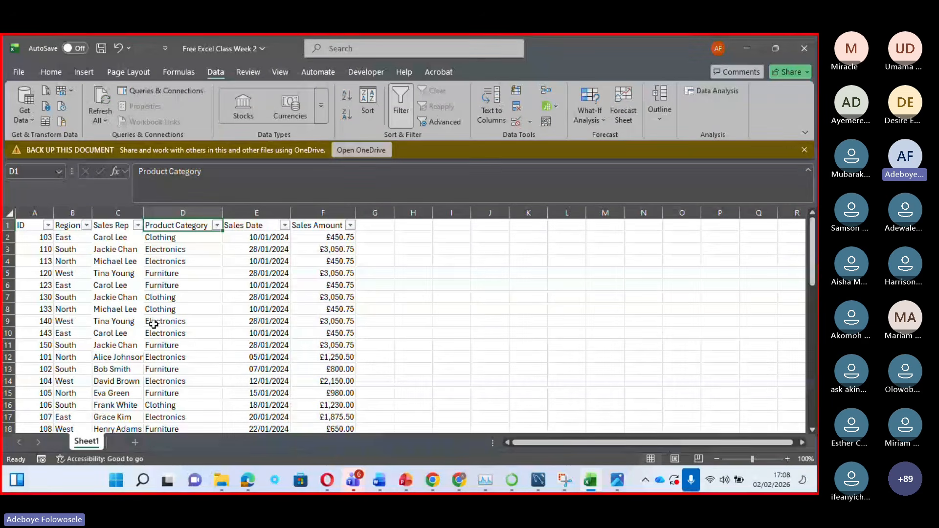
{"action": "left_click", "coordinate": [138, 226]}
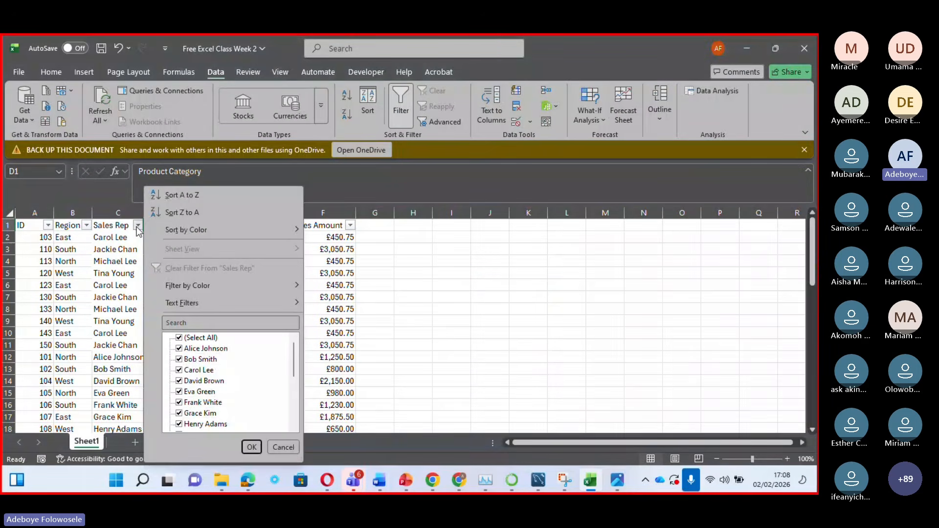
{"action": "left_click", "coordinate": [317, 387]}
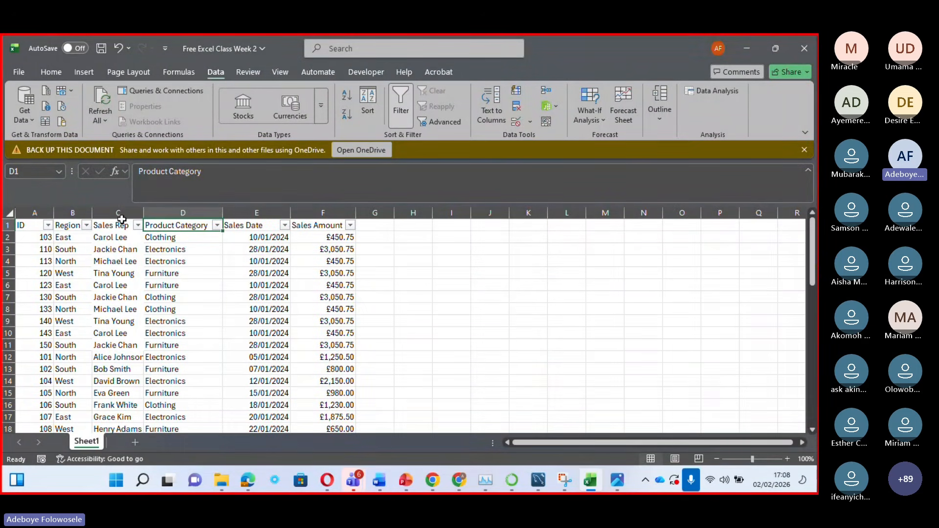
{"action": "left_click", "coordinate": [87, 226]}
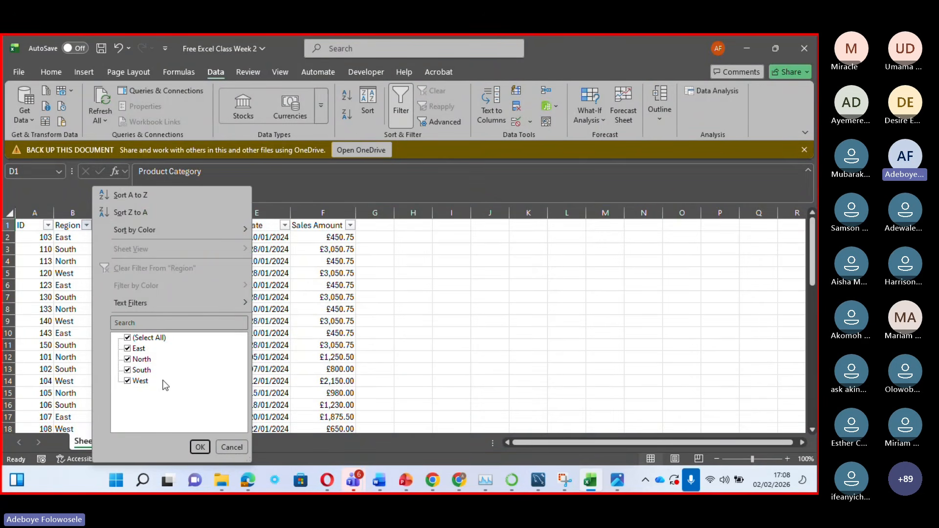
{"action": "left_click", "coordinate": [236, 445]}
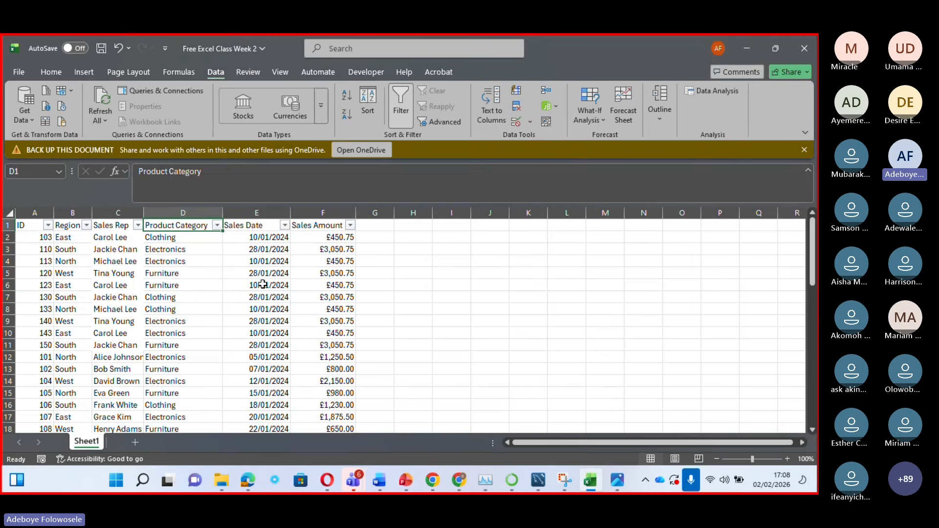
Examine the filter choices of the Sales Date and Sales Amount columns, collapsing the January dates, without applying any filter
{"action": "left_click", "coordinate": [285, 226]}
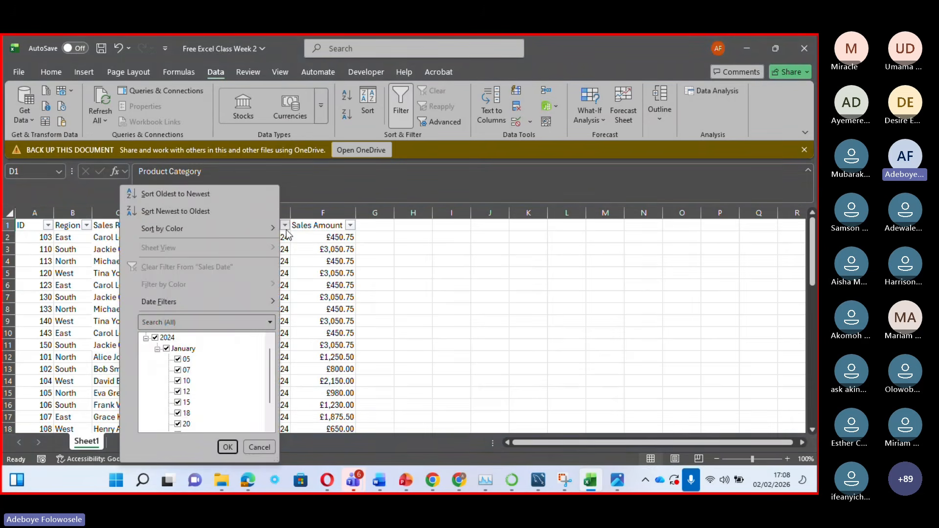
{"action": "left_click", "coordinate": [157, 349]}
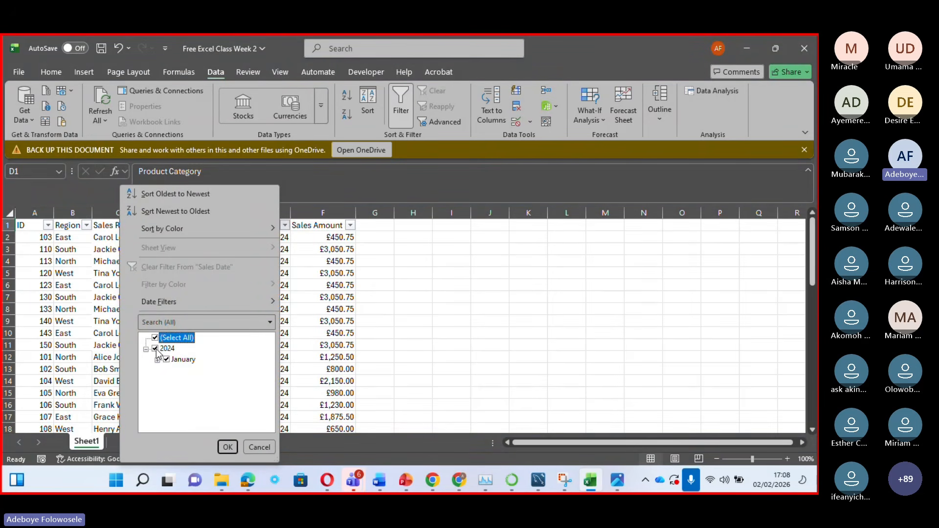
{"action": "left_click", "coordinate": [256, 448]}
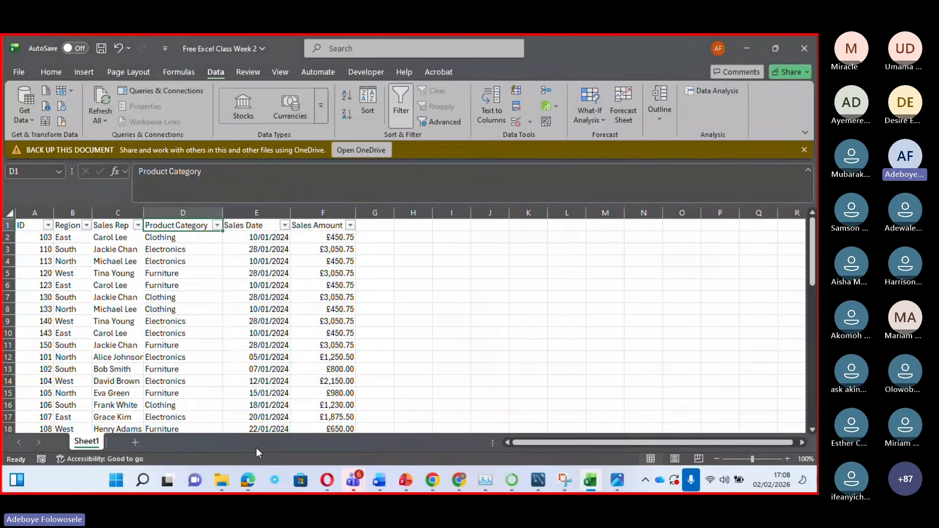
{"action": "left_click", "coordinate": [351, 225]}
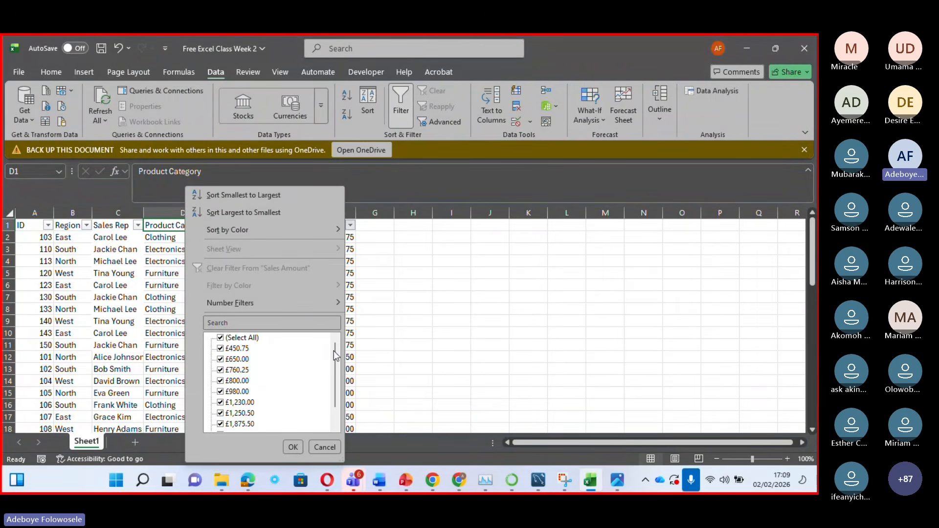
{"action": "mouse_move", "coordinate": [335, 352]}
{"action": "left_mouse_down"}
{"action": "mouse_move", "coordinate": [330, 405]}
{"action": "mouse_move", "coordinate": [335, 334]}
{"action": "left_mouse_up"}
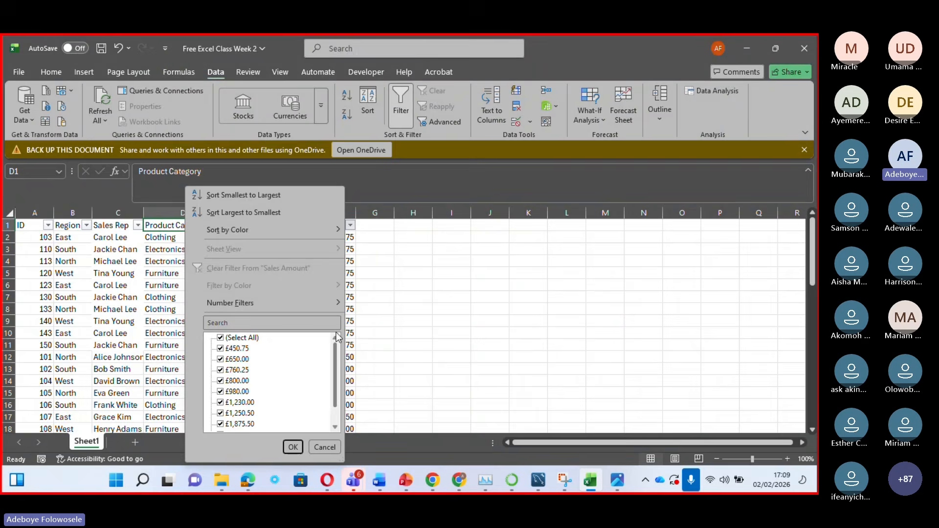
{"action": "left_click", "coordinate": [382, 339]}
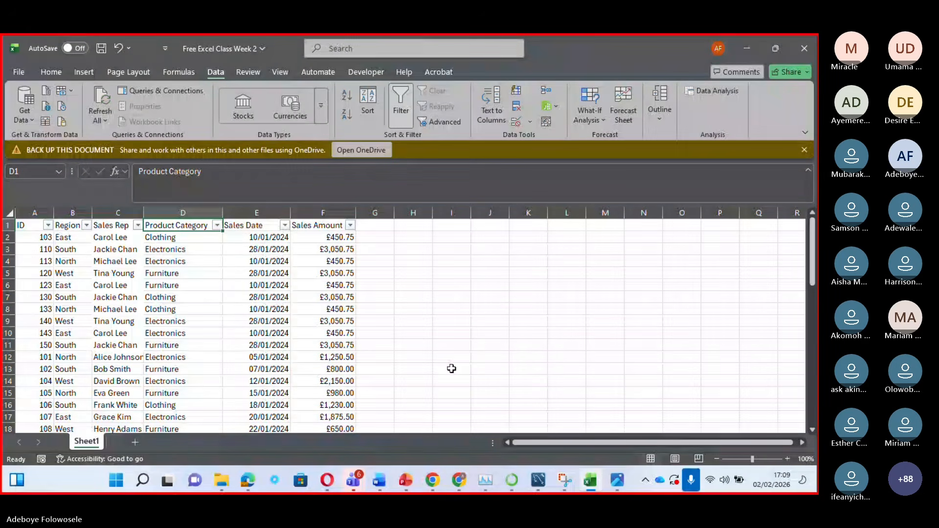
Switch to the Teams meeting, check the latest chat messages from attendees, and return to the Excel workbook
{"action": "mouse_move", "coordinate": [353, 480]}
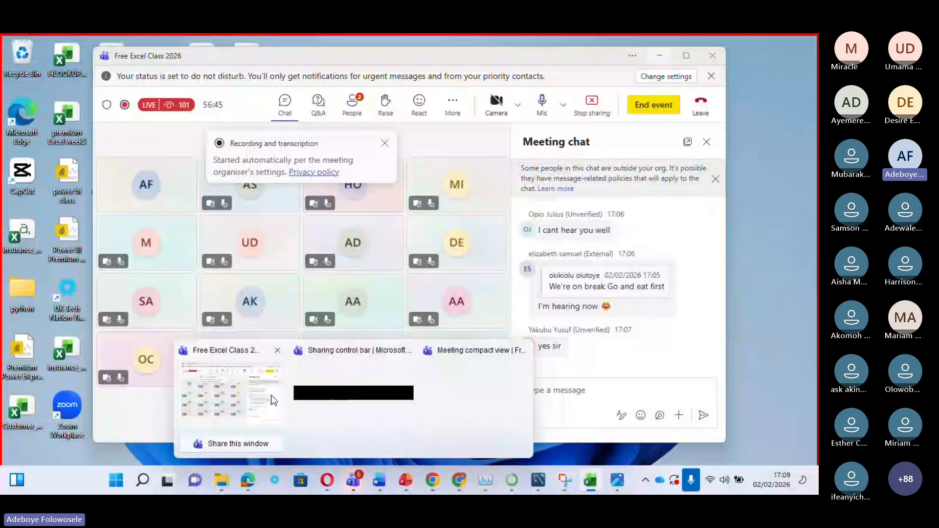
{"action": "left_click", "coordinate": [272, 400]}
{"action": "scroll", "coordinate": [717, 359], "scroll_direction": "down", "scroll_amount": 5}
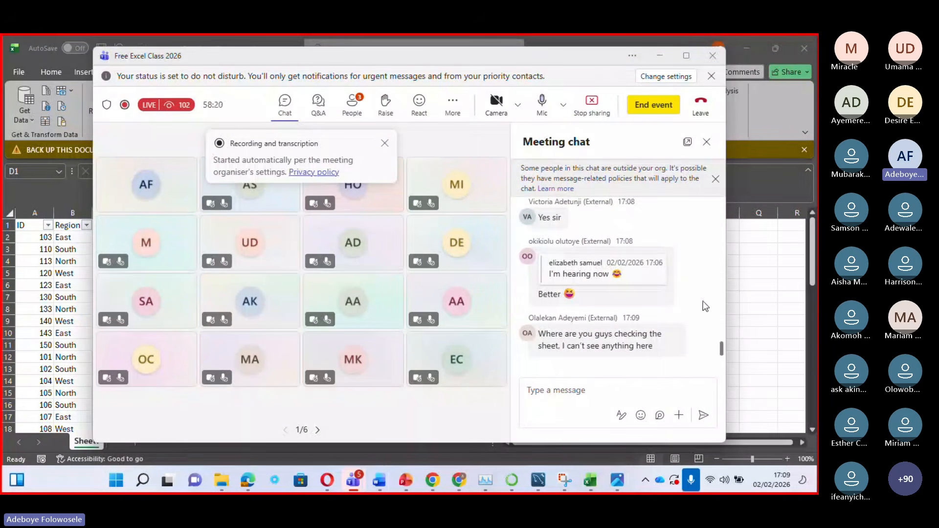
{"action": "mouse_move", "coordinate": [663, 318]}
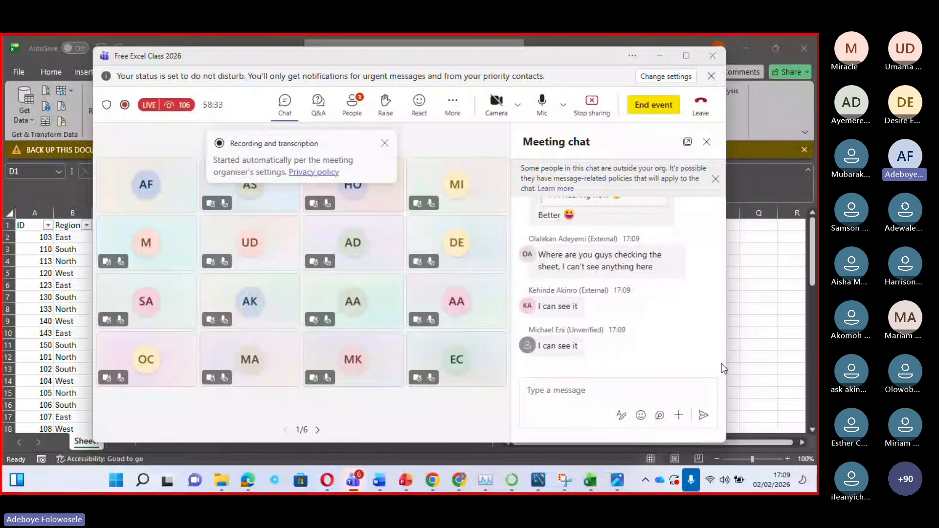
{"action": "left_click", "coordinate": [662, 55]}
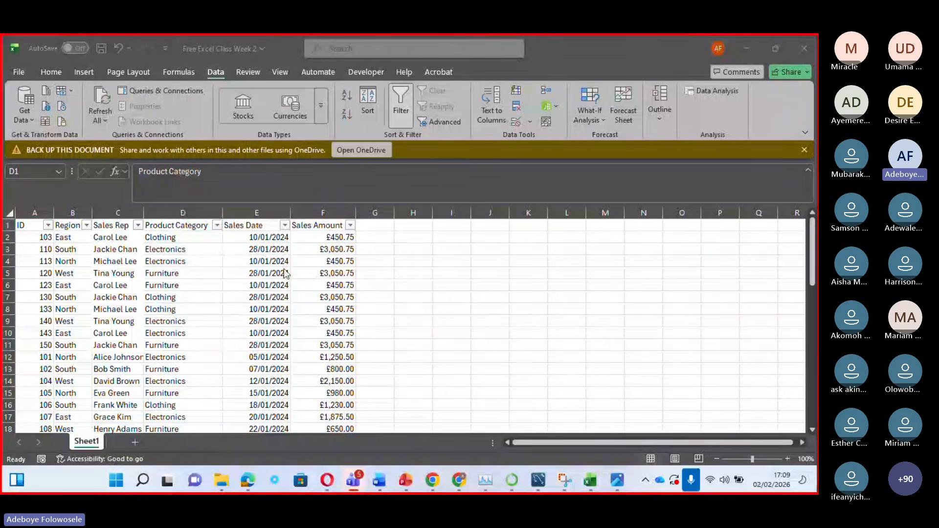
{"action": "left_click", "coordinate": [174, 246]}
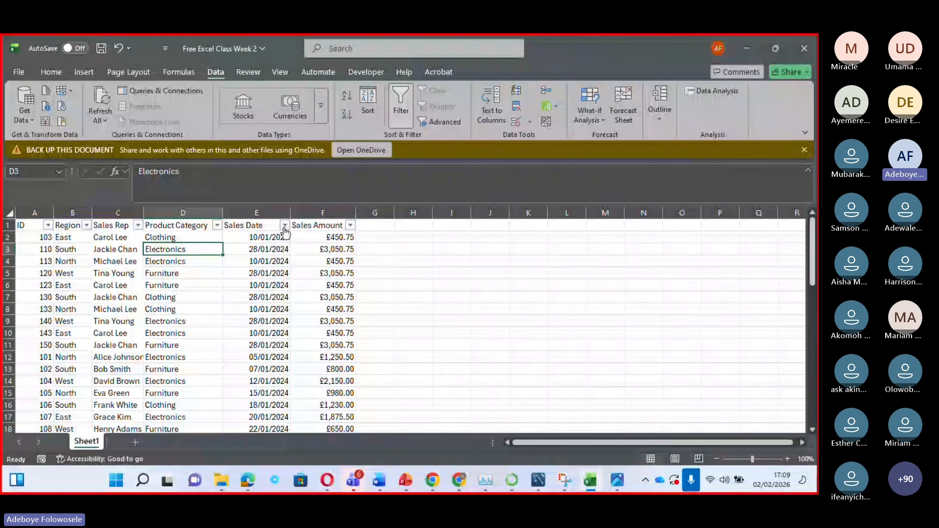
{"action": "left_click", "coordinate": [373, 224]}
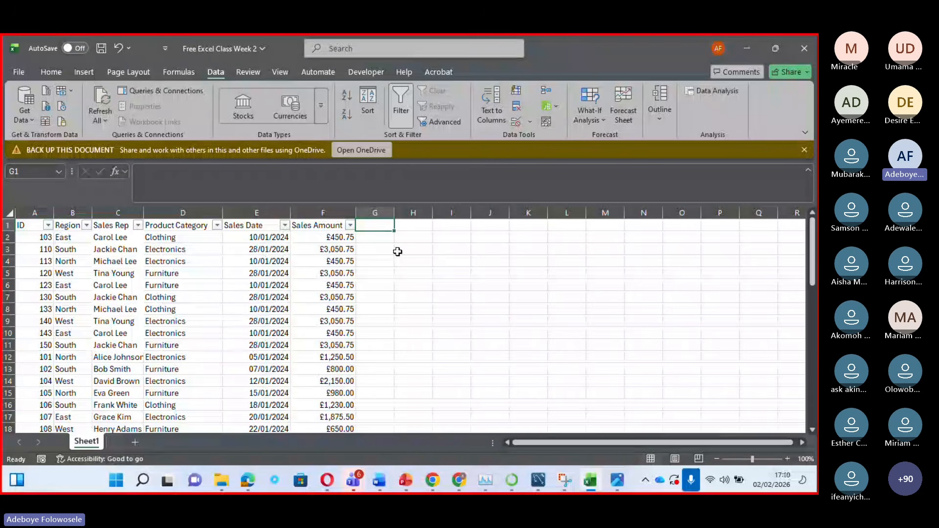
{"action": "left_click", "coordinate": [398, 252]}
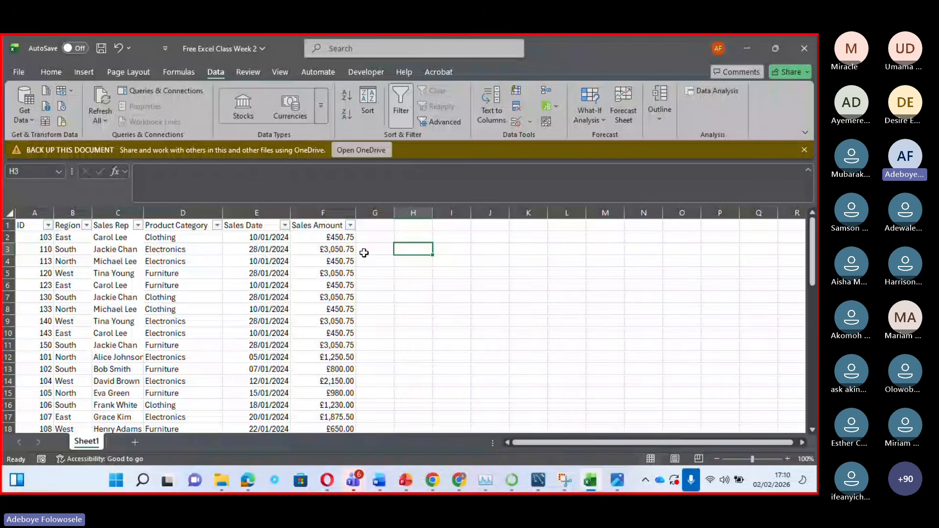
{"action": "left_click", "coordinate": [324, 236]}
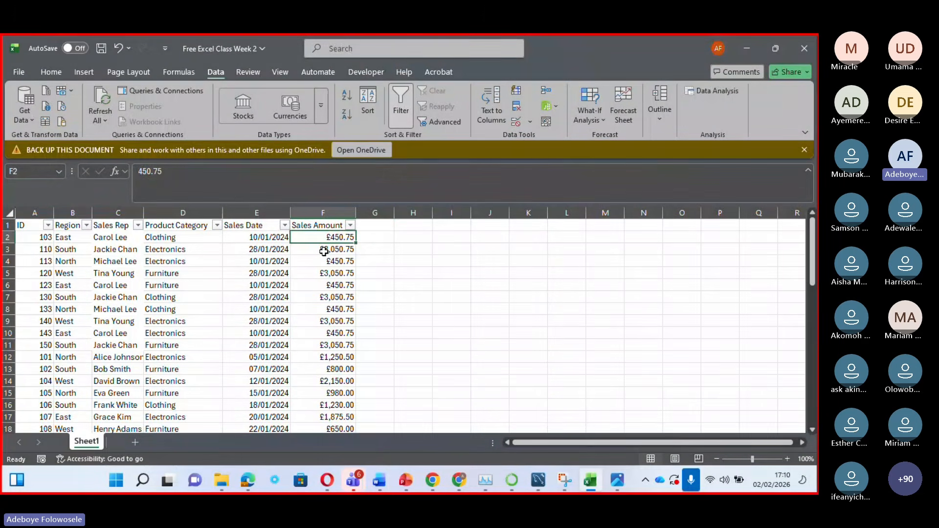
{"action": "left_click", "coordinate": [323, 251]}
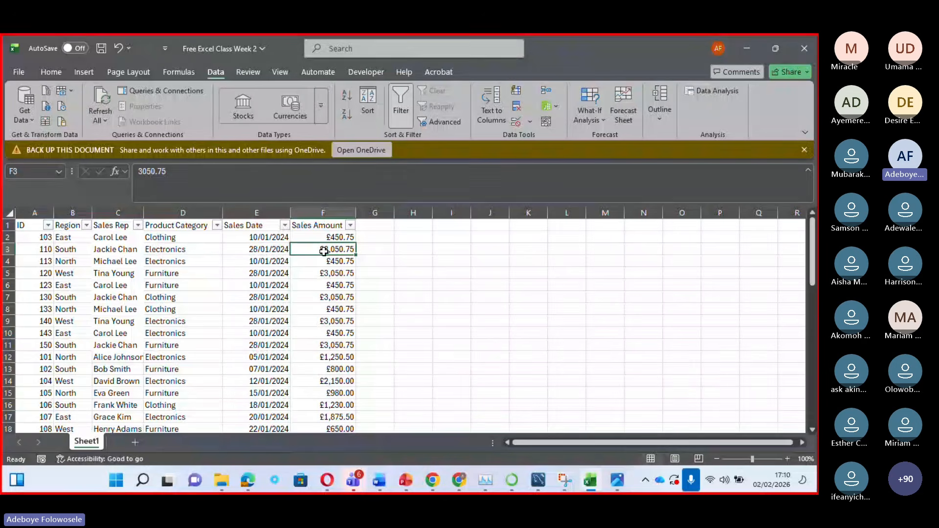
Add the first two sales amounts in cell H3 with the formula =F2+F3
{"action": "left_click", "coordinate": [414, 247]}
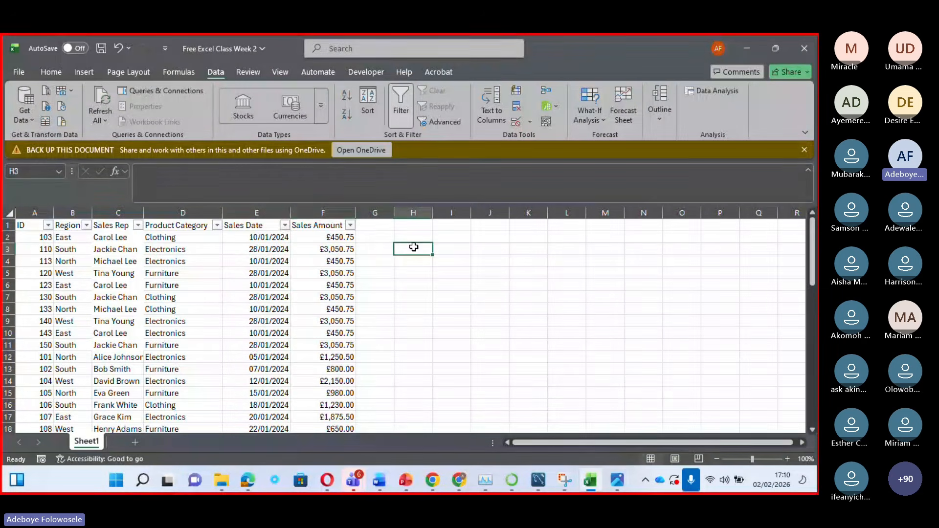
{"action": "type", "text": "="}
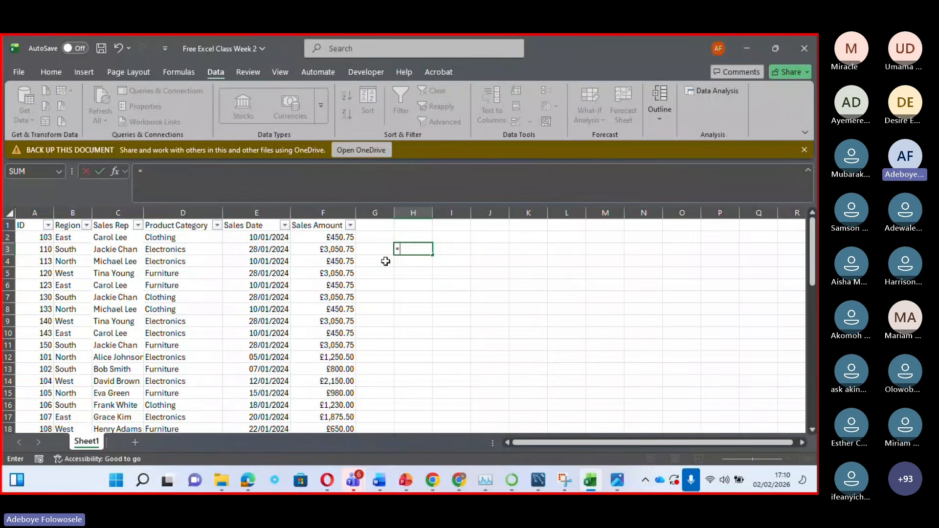
{"action": "type", "text": "f2"}
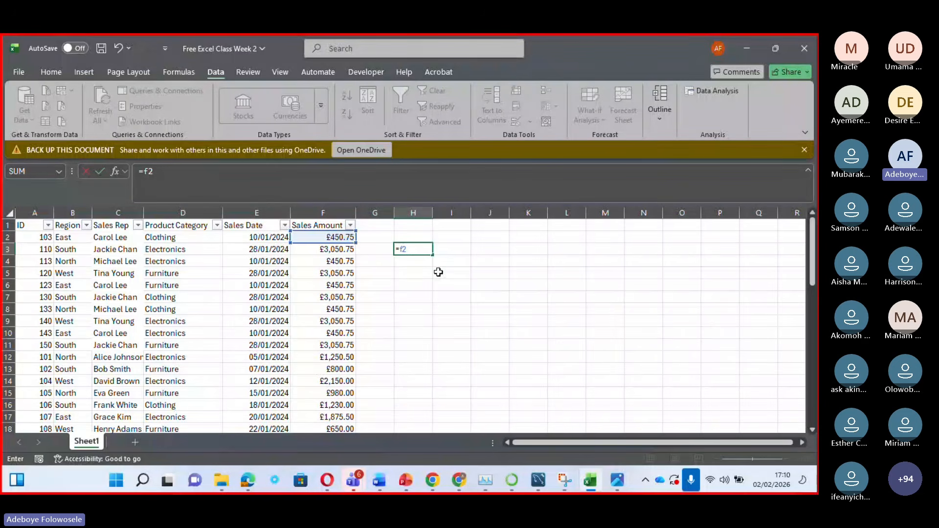
{"action": "type", "text": "+f3"}
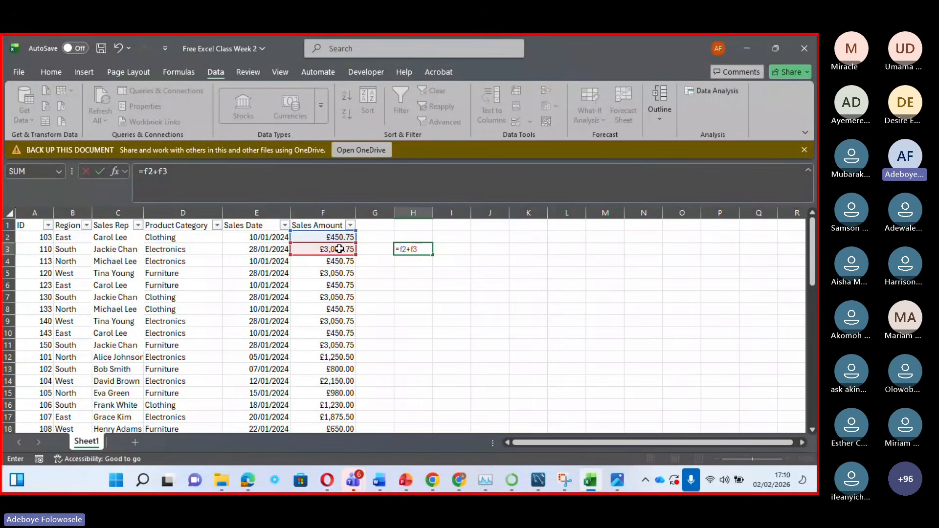
{"action": "key", "text": "Return"}
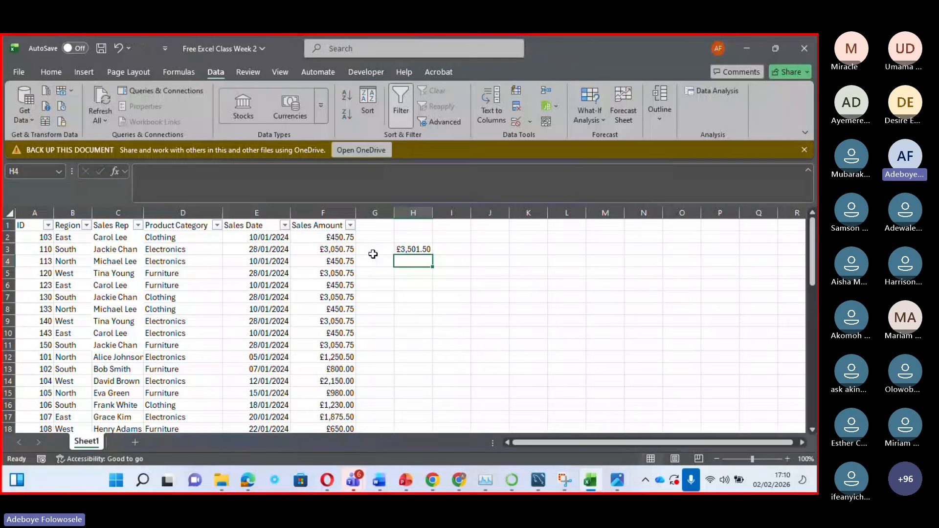
{"action": "key", "text": "Up"}
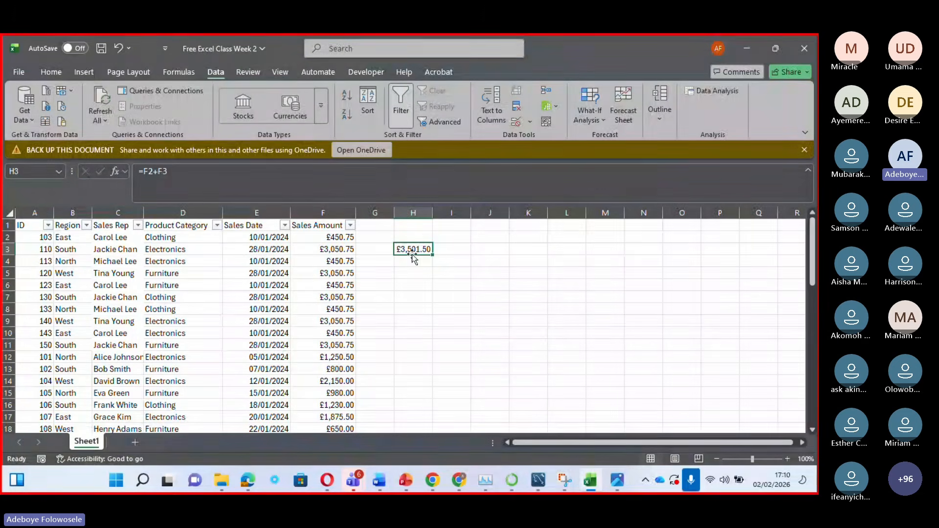
Subtract the sales amount in F10 from F11 in cell H4 with the formula =F11-F10, and check its cell references
{"action": "left_click", "coordinate": [404, 262]}
{"action": "type", "text": "="}
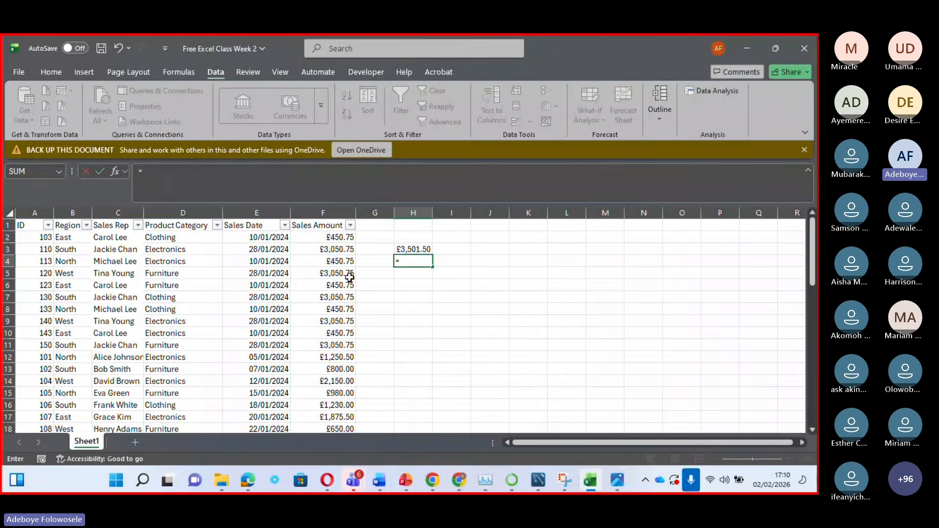
{"action": "left_click", "coordinate": [332, 346]}
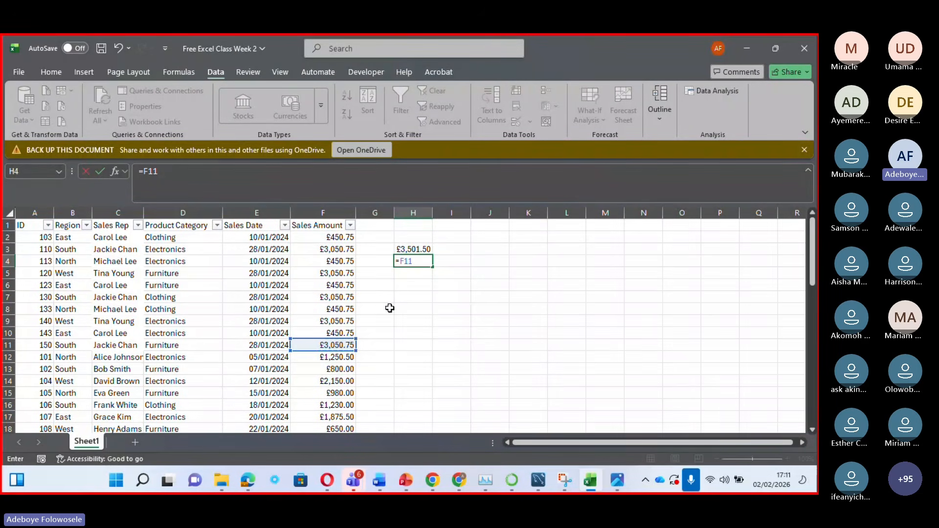
{"action": "type", "text": "- f"}
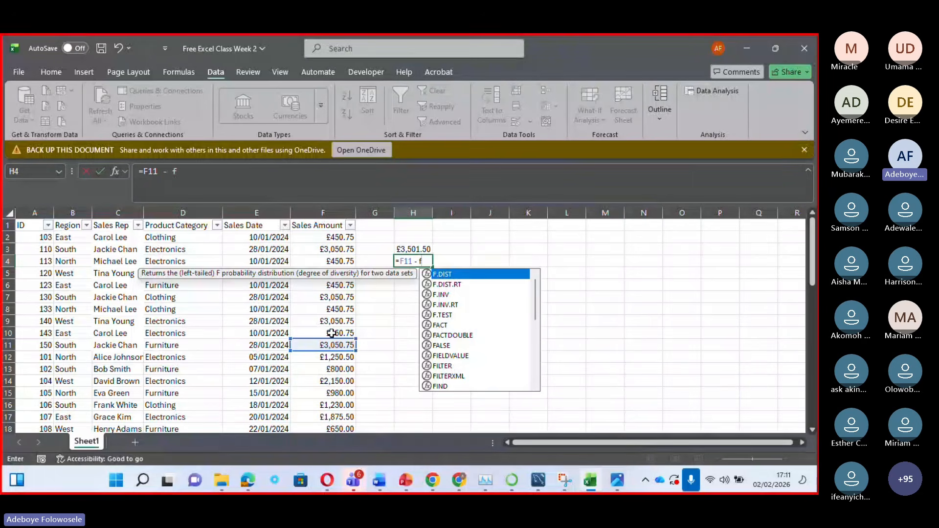
{"action": "type", "text": "10"}
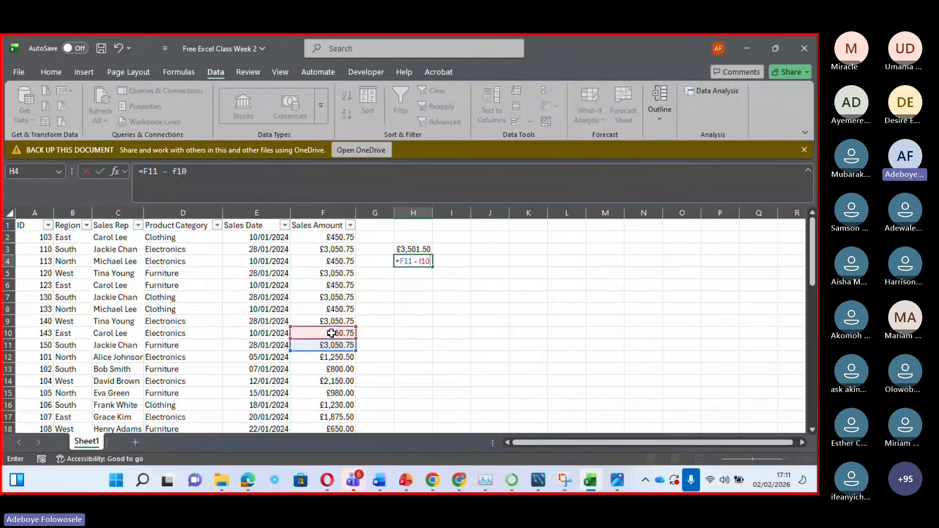
{"action": "key", "text": "Return"}
{"action": "left_click", "coordinate": [413, 265]}
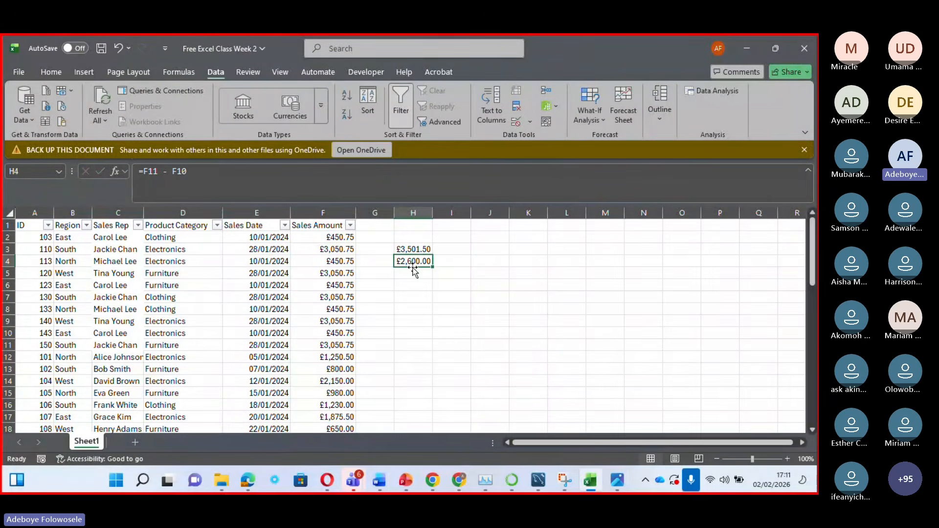
{"action": "double_click", "coordinate": [415, 263]}
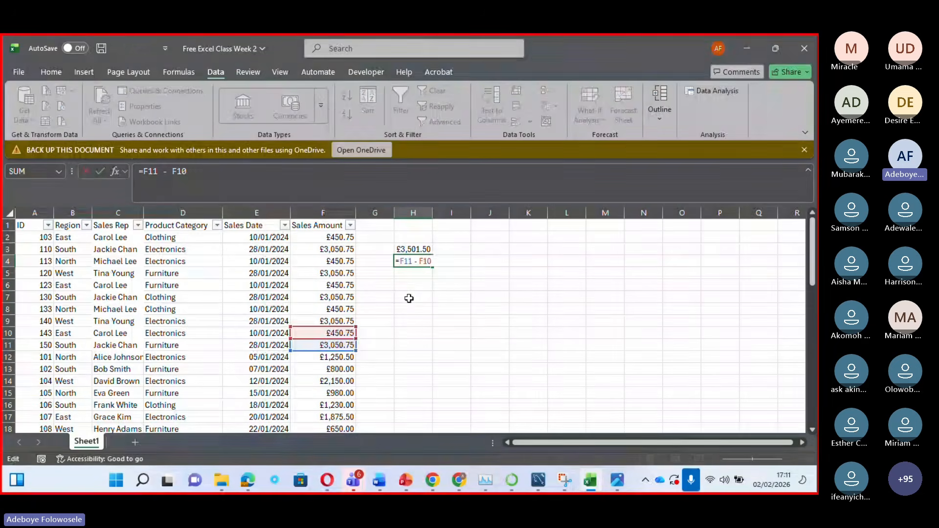
{"action": "key", "text": "Return"}
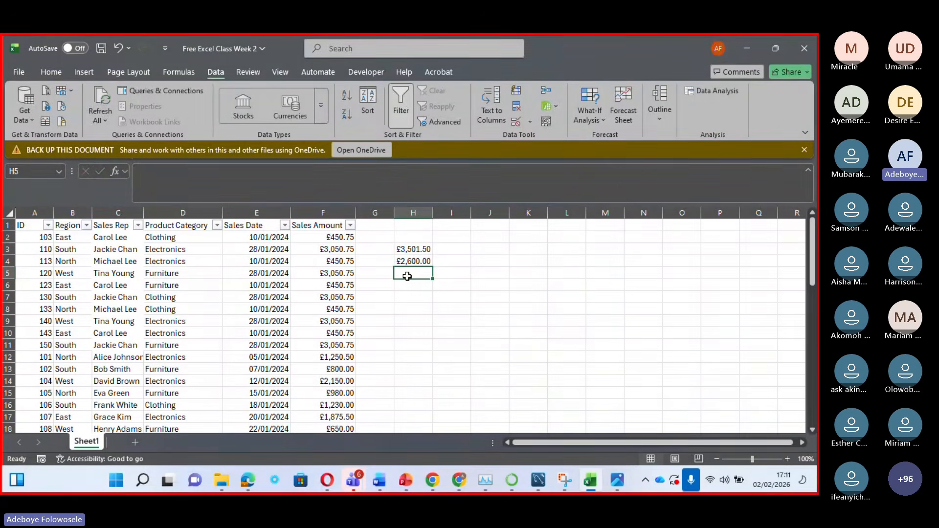
Multiply two sales amounts in cell H5 with the formula =F5*F6, and select the three formula cells H3:H5
{"action": "type", "text": "="}
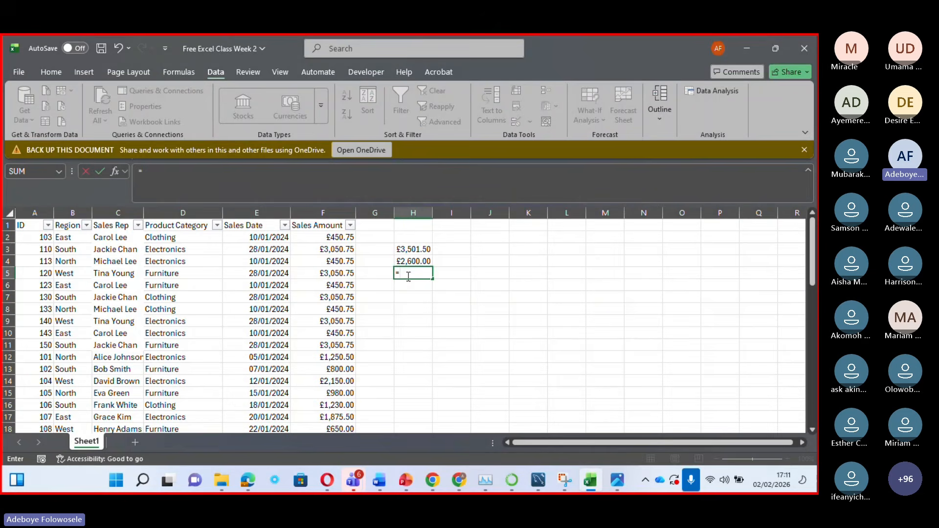
{"action": "type", "text": "f5"}
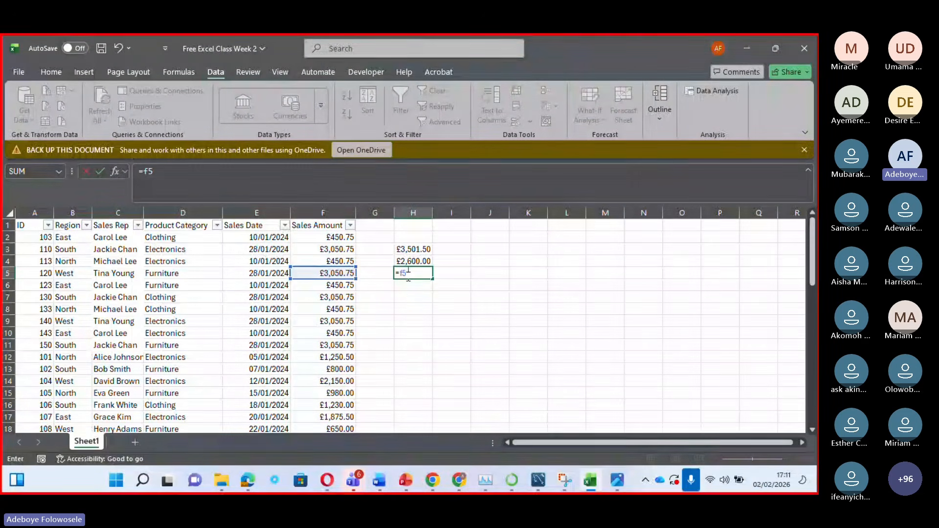
{"action": "type", "text": "*"}
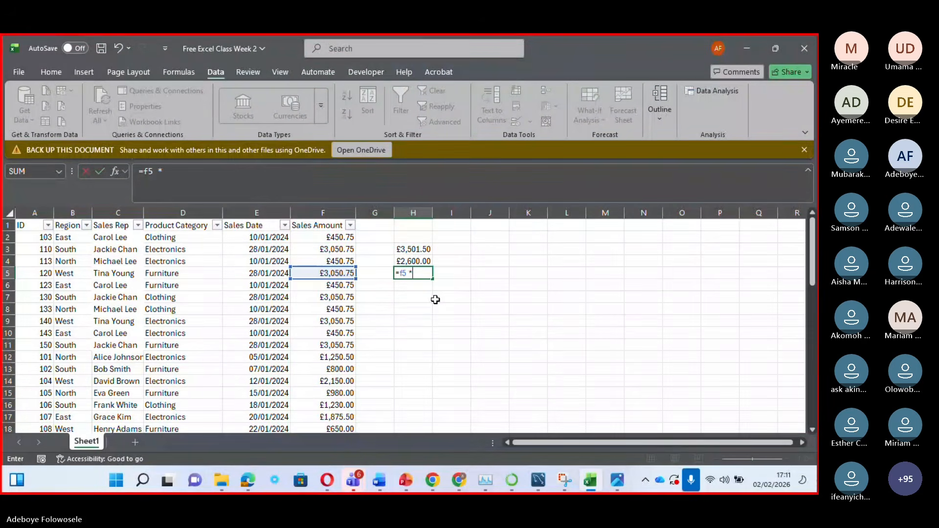
{"action": "type", "text": "f6"}
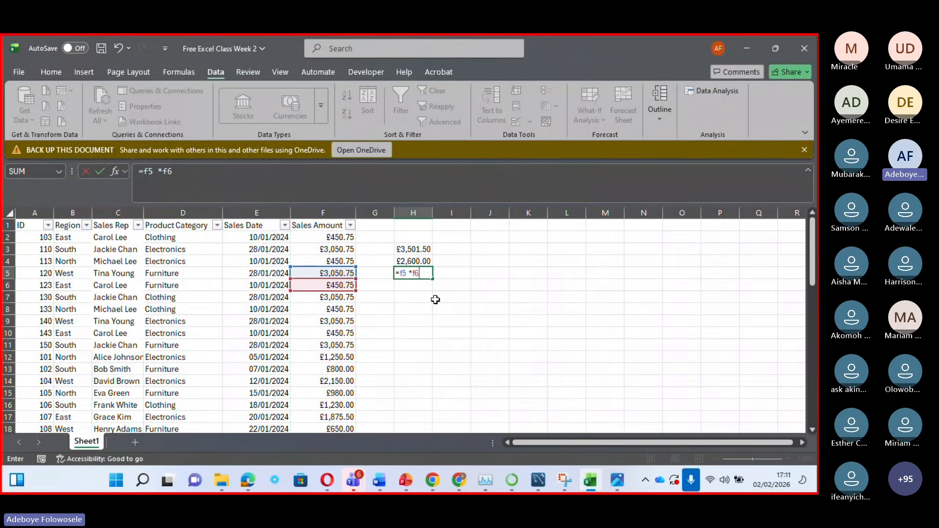
{"action": "key", "text": "Return"}
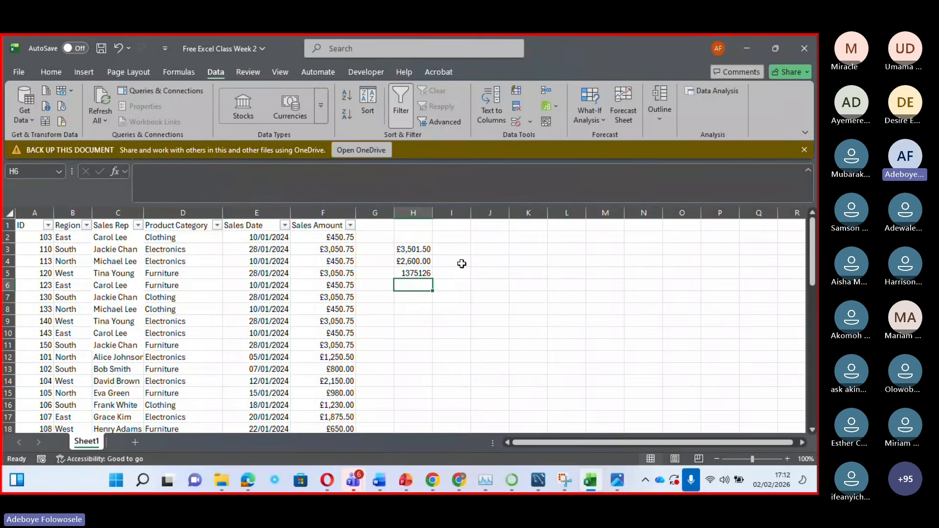
{"action": "left_click", "coordinate": [411, 251]}
{"action": "left_click_drag", "start_coordinate": [411, 251], "coordinate": [422, 275]}
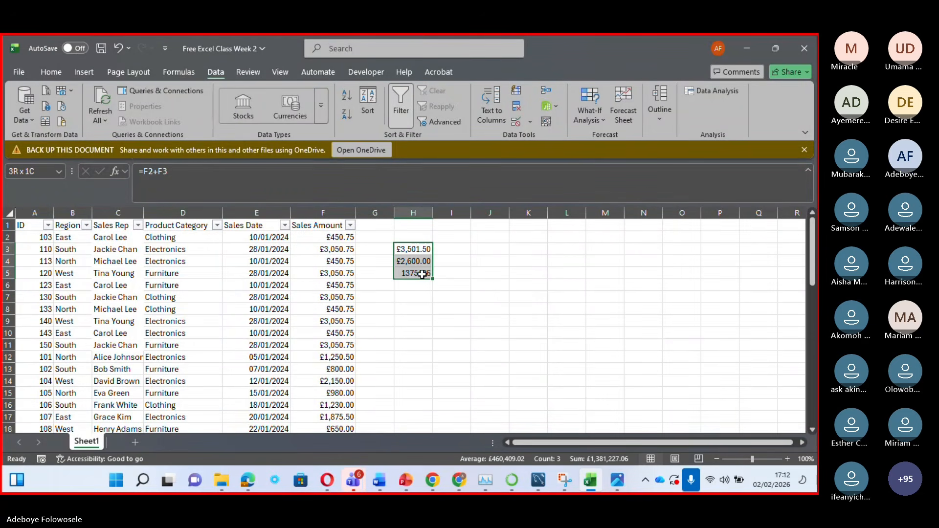
Enter the label TOTAL SALES in cell E53, below the last row of the sales table
{"action": "left_click_drag", "start_coordinate": [811, 272], "coordinate": [814, 456]}
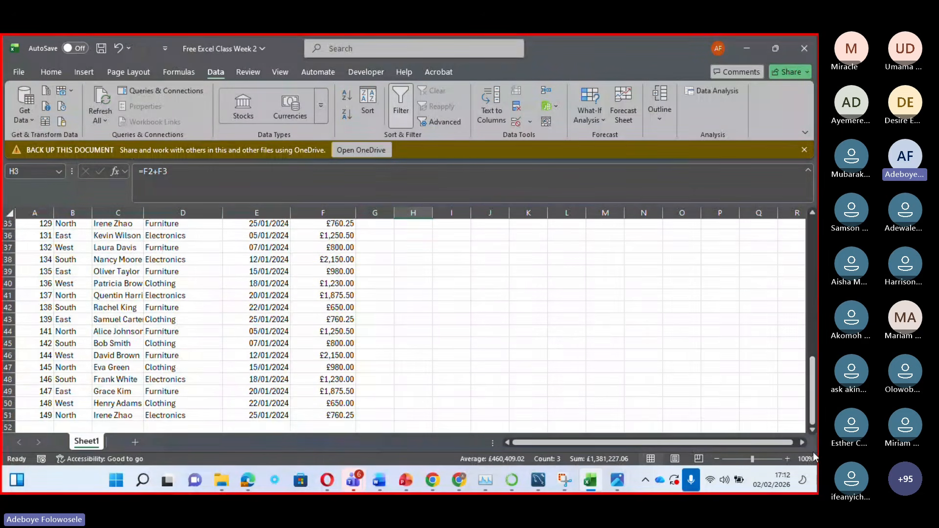
{"action": "left_click", "coordinate": [307, 427]}
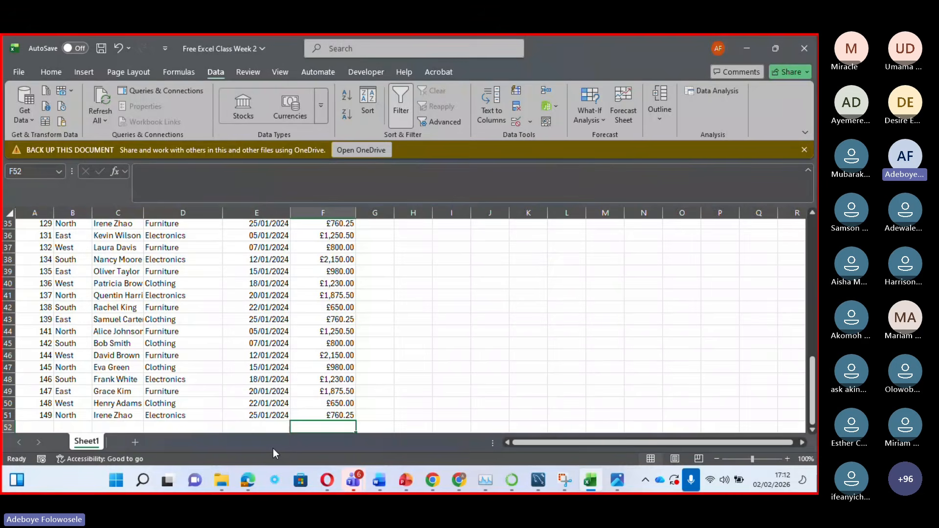
{"action": "left_click_drag", "start_coordinate": [813, 399], "coordinate": [814, 399]}
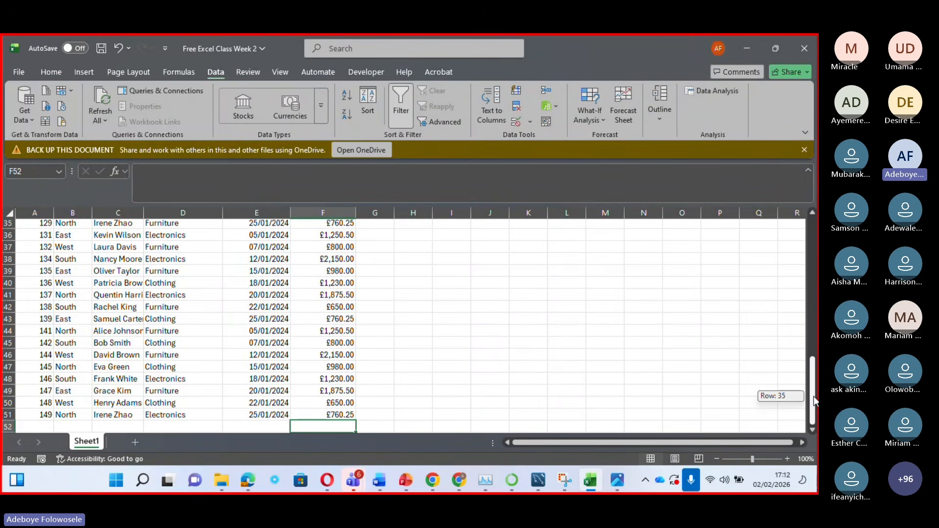
{"action": "left_click", "coordinate": [814, 429]}
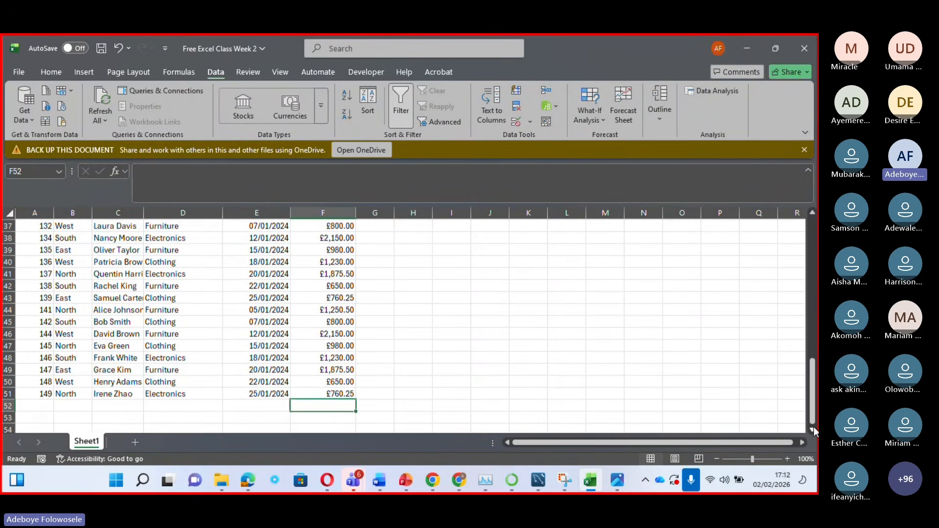
{"action": "scroll", "coordinate": [813, 429], "scroll_direction": "down", "scroll_amount": 1}
{"action": "left_click", "coordinate": [260, 357]}
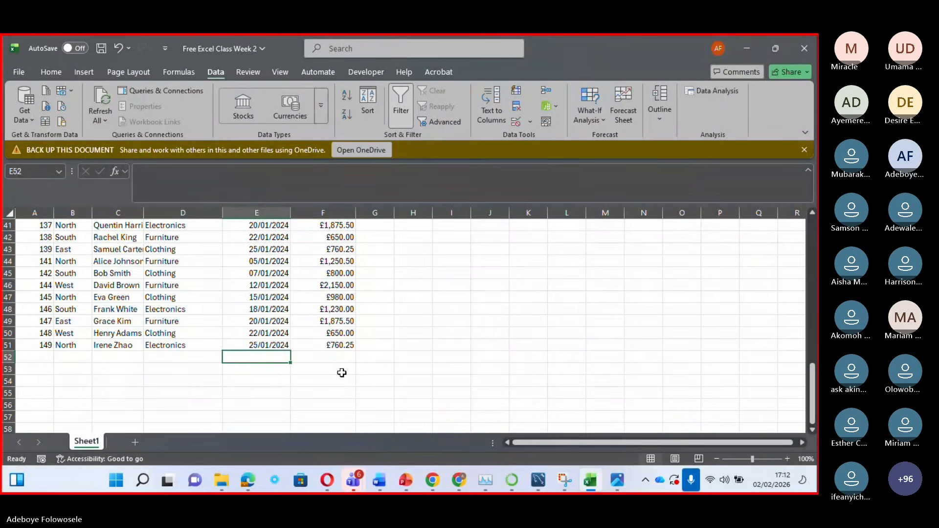
{"action": "left_click", "coordinate": [281, 371]}
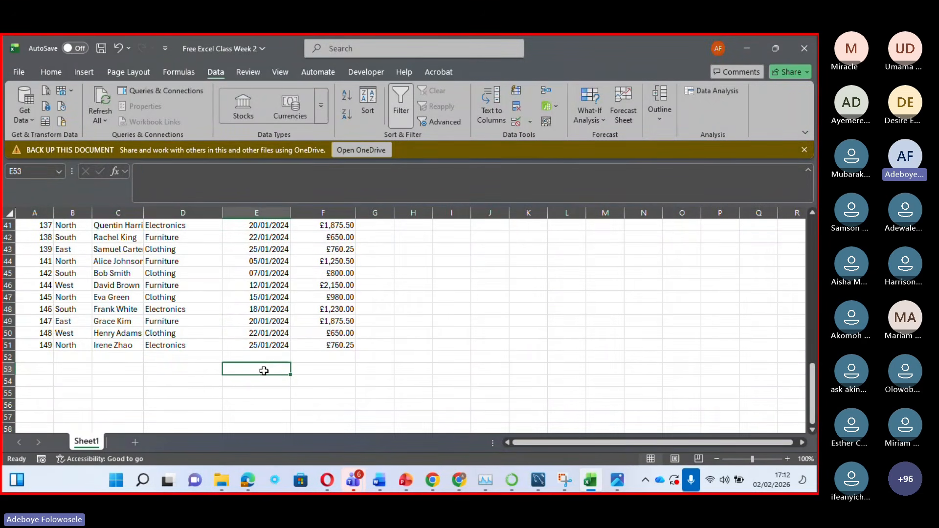
{"action": "type", "text": "TOTAL SA"}
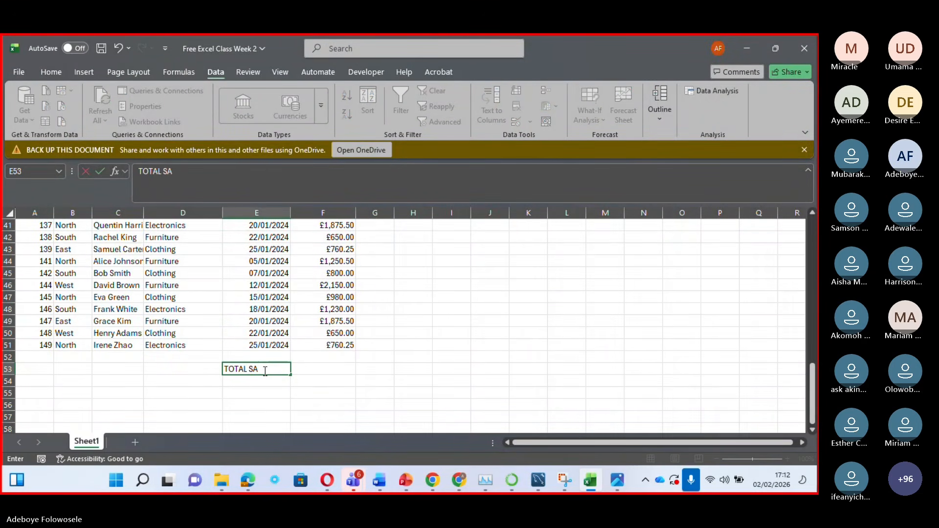
{"action": "type", "text": "LES"}
{"action": "key", "text": "Tab"}
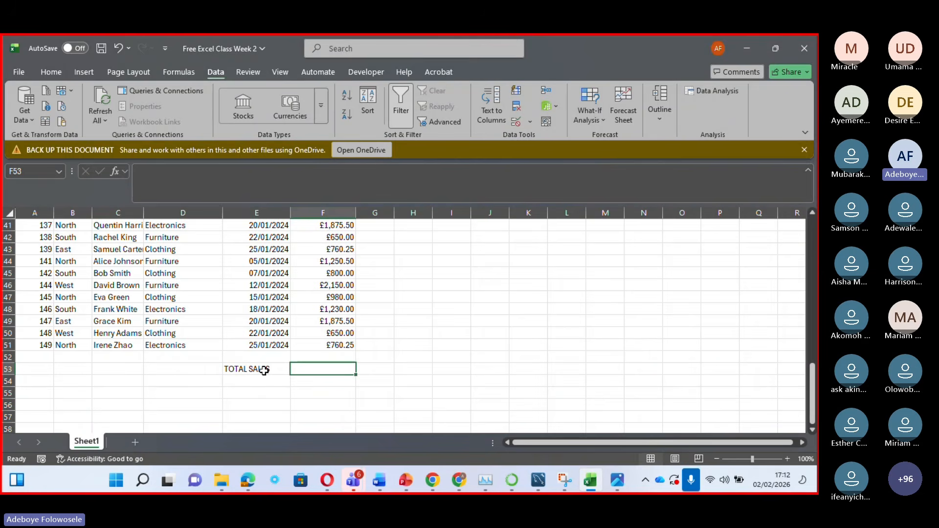
Total the sales amounts in cell F53 with the formula =SUM(F1:F51)
{"action": "type", "text": "="}
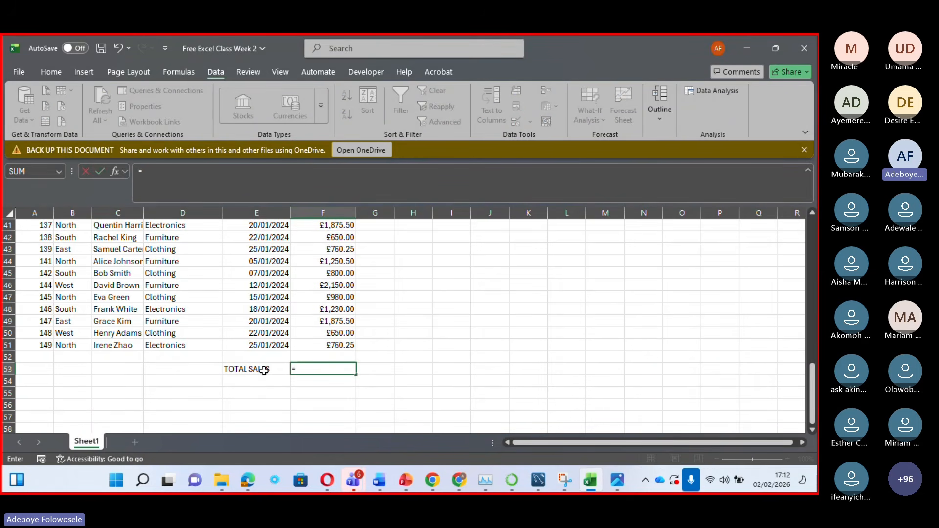
{"action": "type", "text": "SUM("}
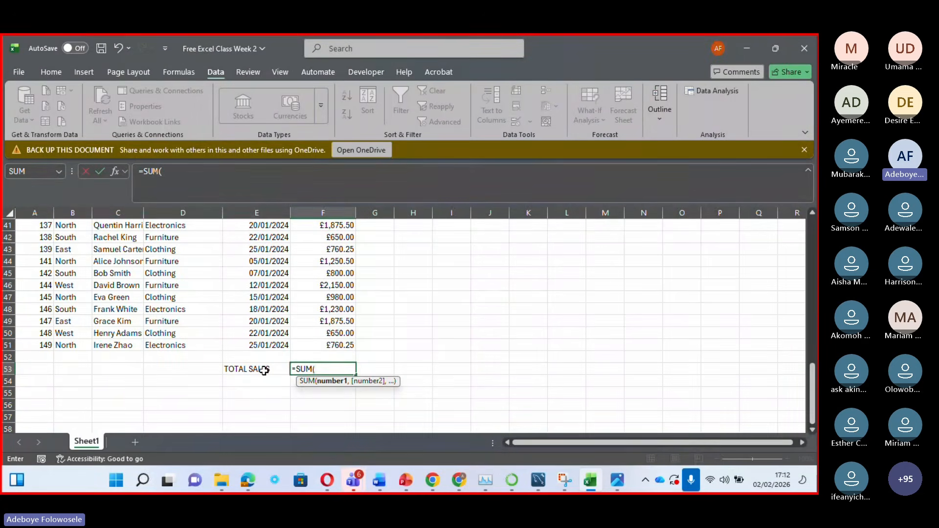
{"action": "type", "text": "F1:F2"}
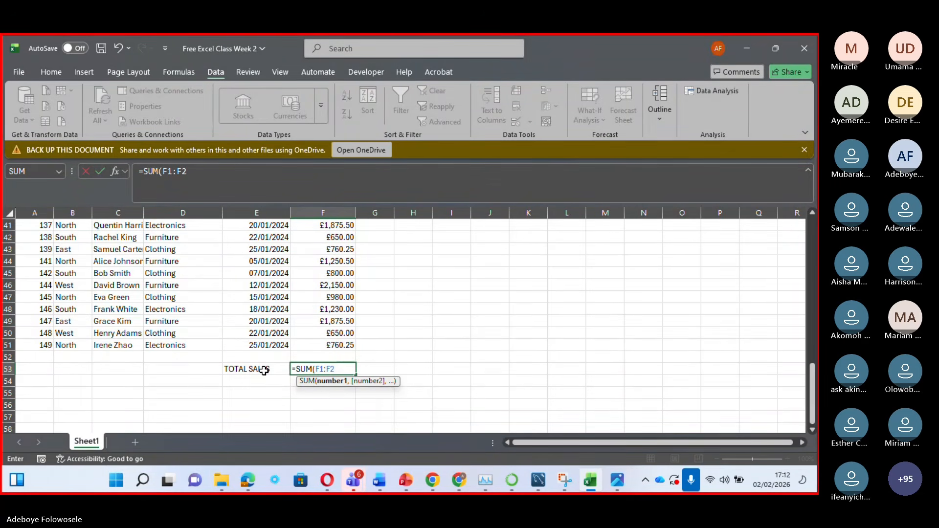
{"action": "key", "text": "BackSpace"}
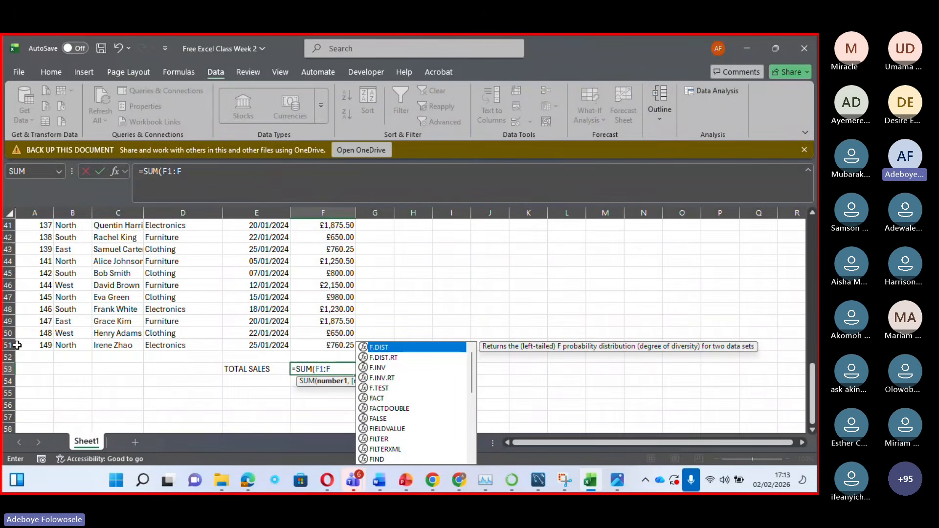
{"action": "type", "text": "51"}
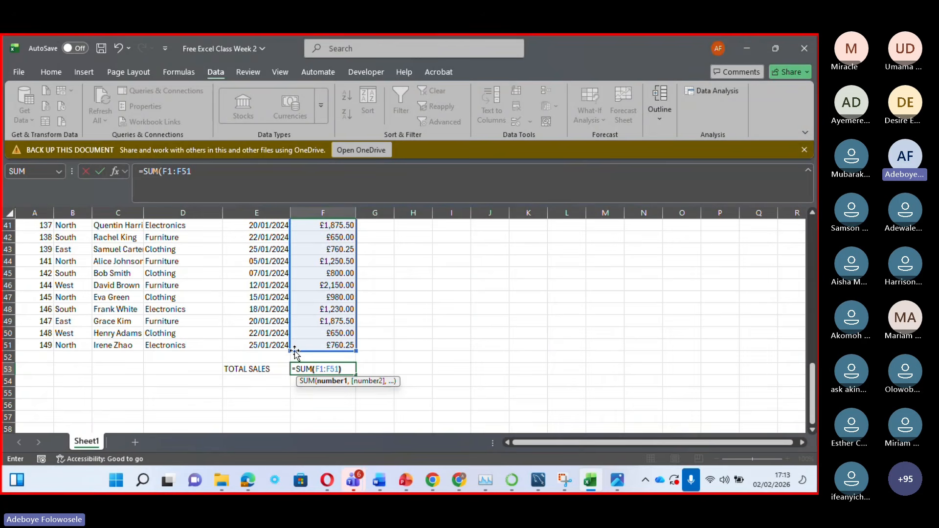
{"action": "key", "text": "Return"}
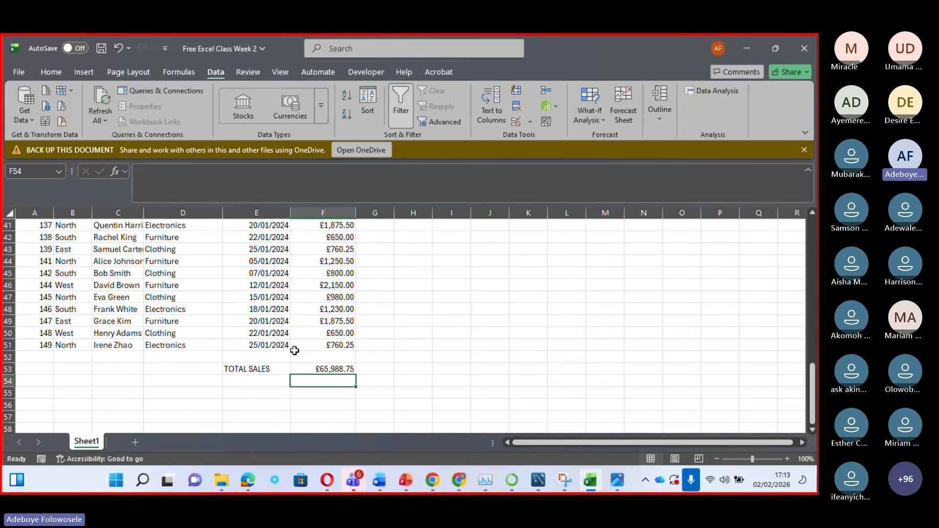
Make the TOTAL SALES label and its amount in E53:F53 bold
{"action": "left_click", "coordinate": [319, 366]}
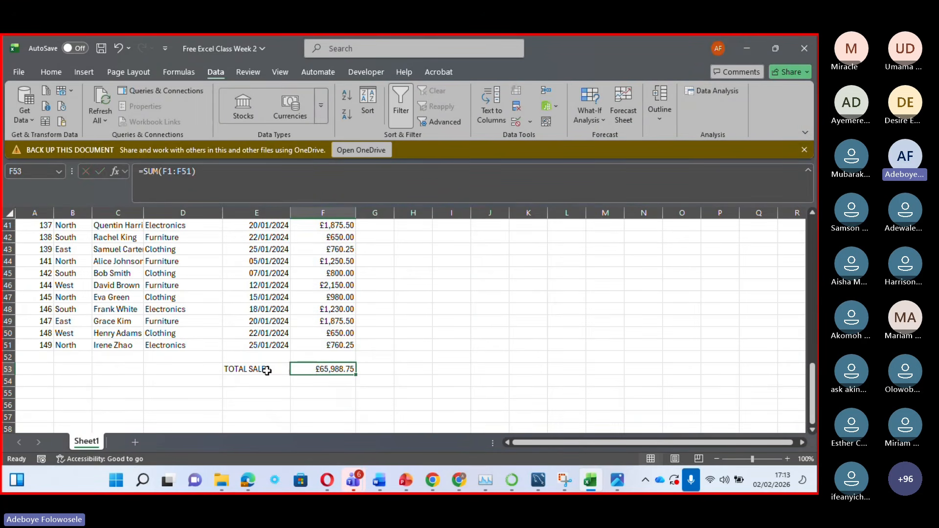
{"action": "left_click_drag", "start_coordinate": [266, 369], "coordinate": [327, 369]}
{"action": "key", "text": "ctrl+b"}
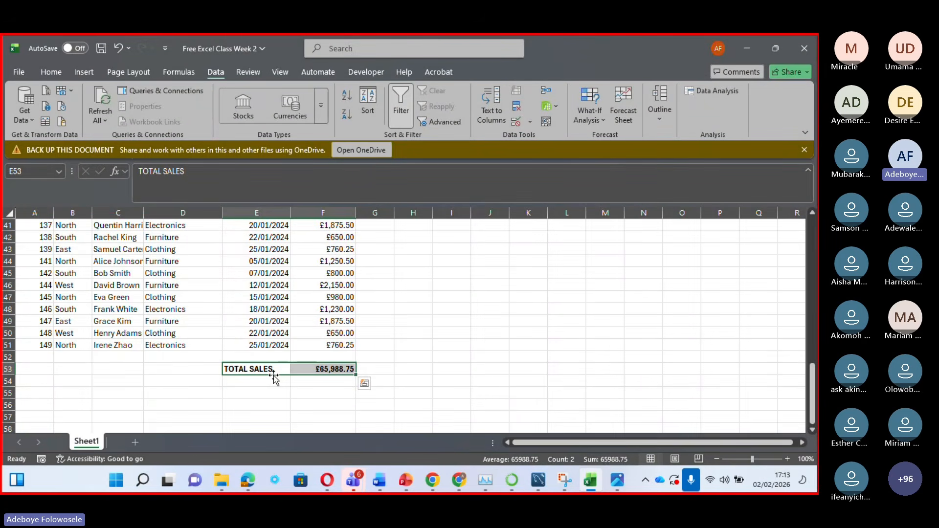
Enter the label LOWEST SALES RECORDED in cell E54 and widen column E to fit it
{"action": "left_click", "coordinate": [255, 383]}
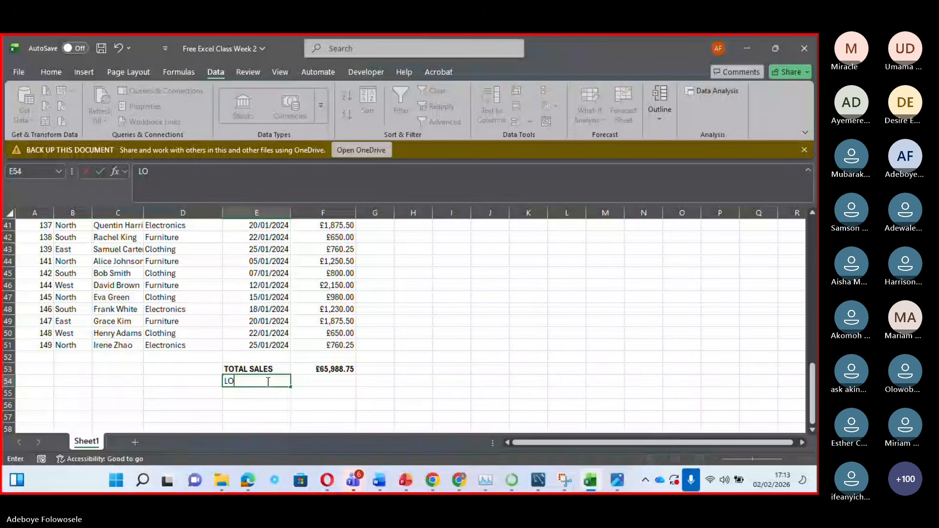
{"action": "type", "text": "W"}
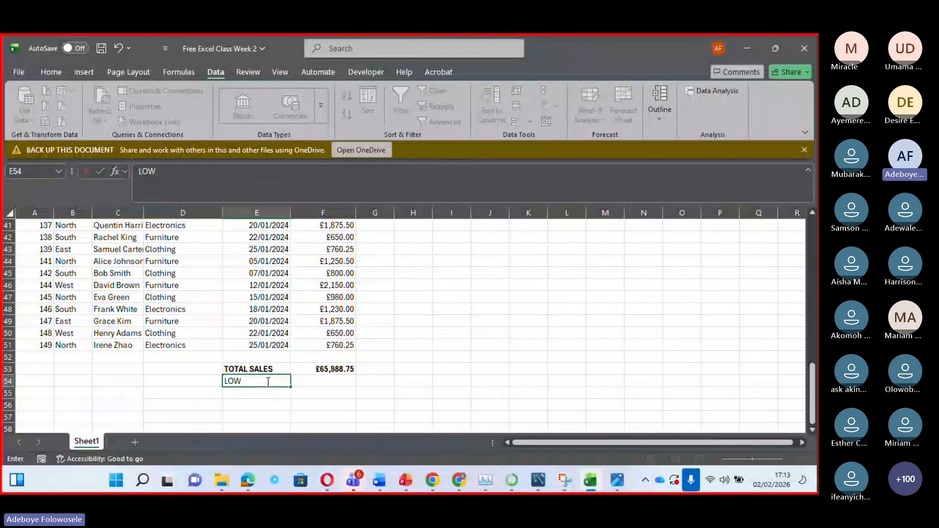
{"action": "type", "text": "EST SA"}
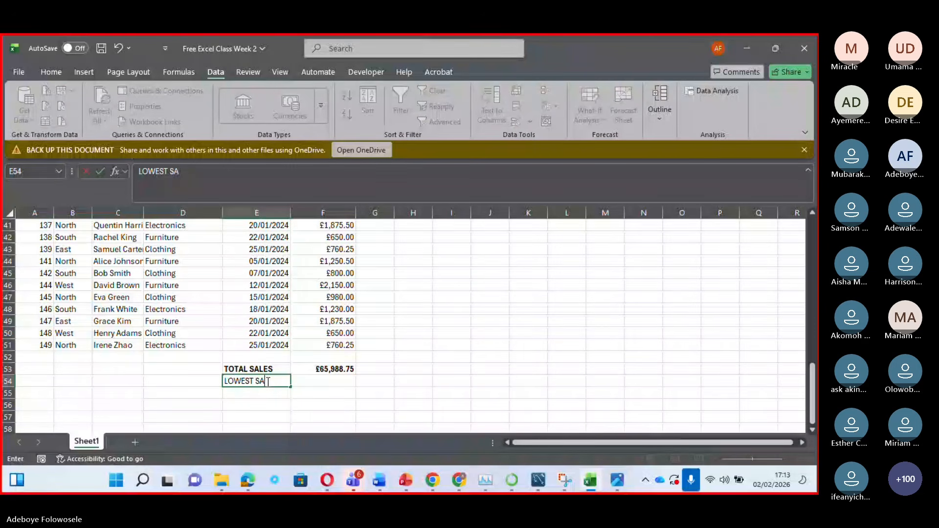
{"action": "type", "text": "LE"}
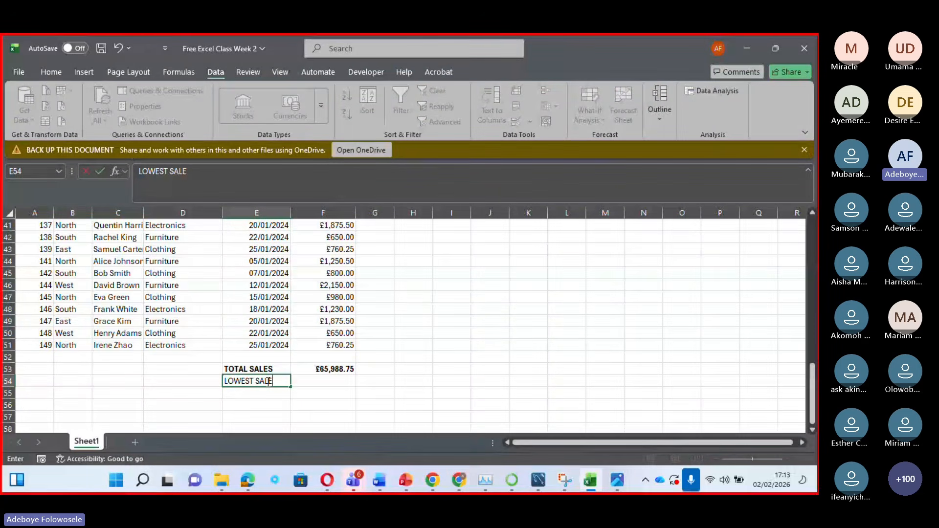
{"action": "type", "text": "S"}
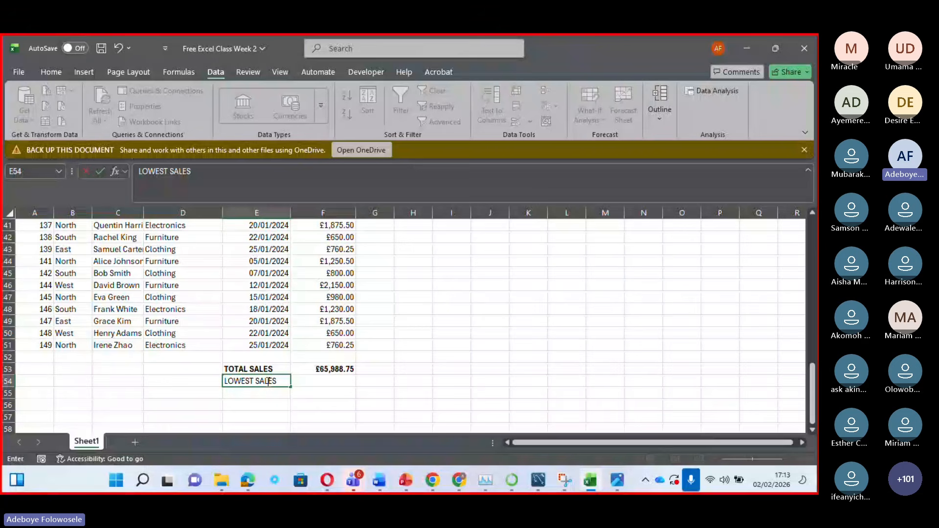
{"action": "type", "text": " RECORDED"}
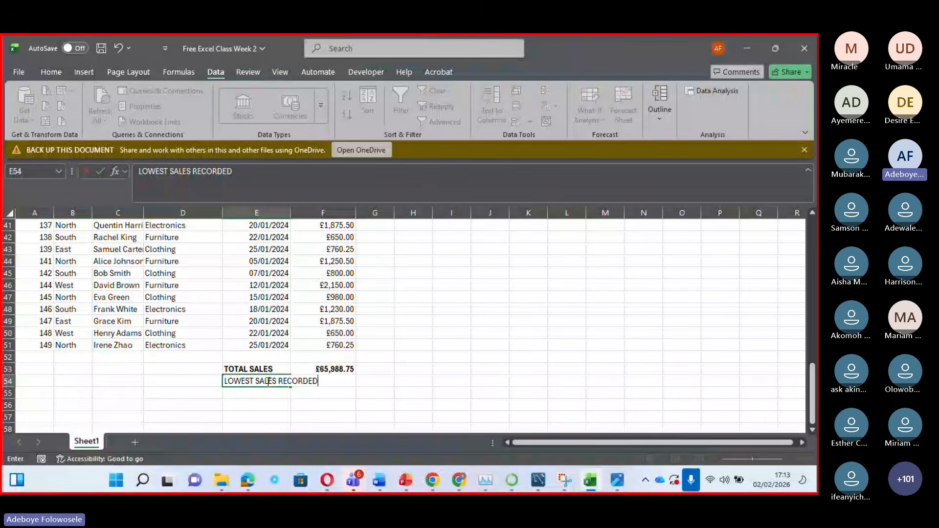
{"action": "left_click", "coordinate": [288, 213]}
{"action": "left_click_drag", "start_coordinate": [290, 214], "coordinate": [338, 214]}
{"action": "left_click", "coordinate": [329, 386]}
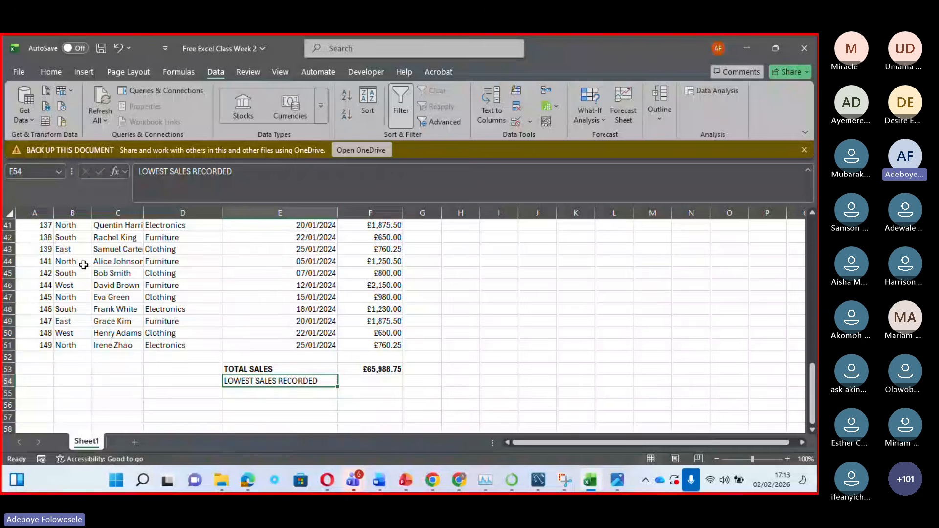
Find the smallest sales amount in cell F54 with the formula =MIN(F2:F51), checking the first and last data rows
{"action": "left_click", "coordinate": [370, 380]}
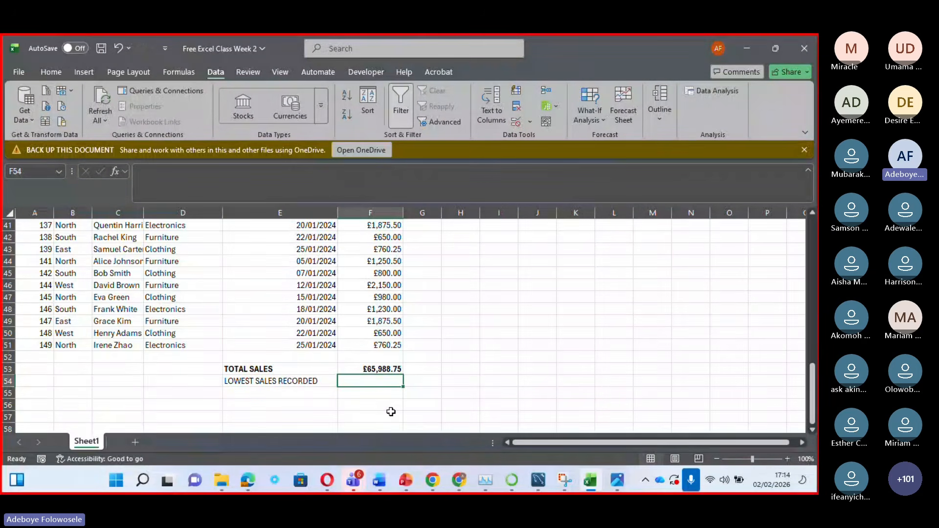
{"action": "type", "text": "="}
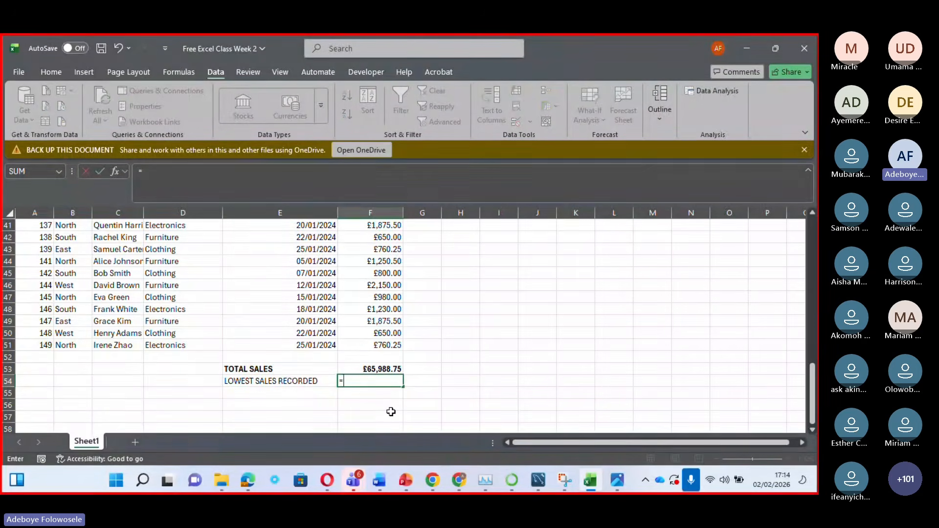
{"action": "type", "text": "MIN"}
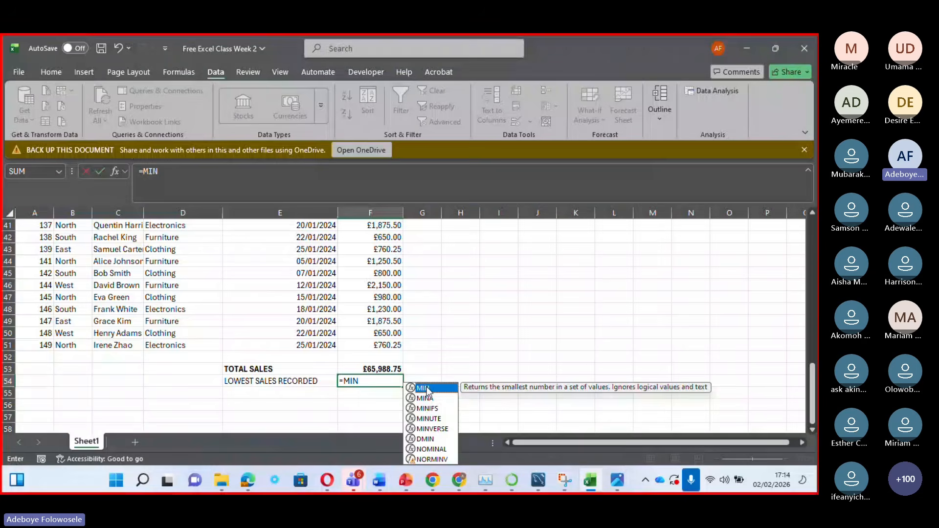
{"action": "double_click", "coordinate": [428, 389]}
{"action": "type", "text": "F2:"}
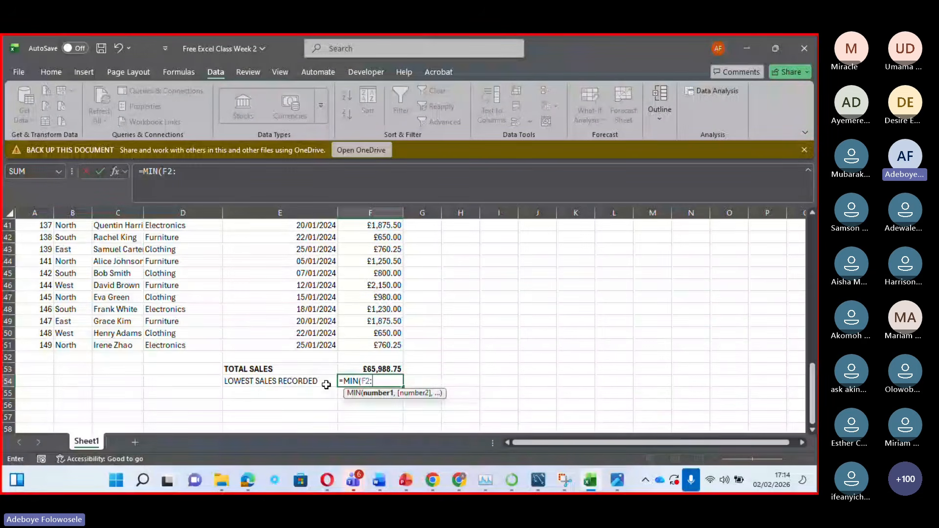
{"action": "left_click_drag", "start_coordinate": [812, 393], "coordinate": [818, 214]}
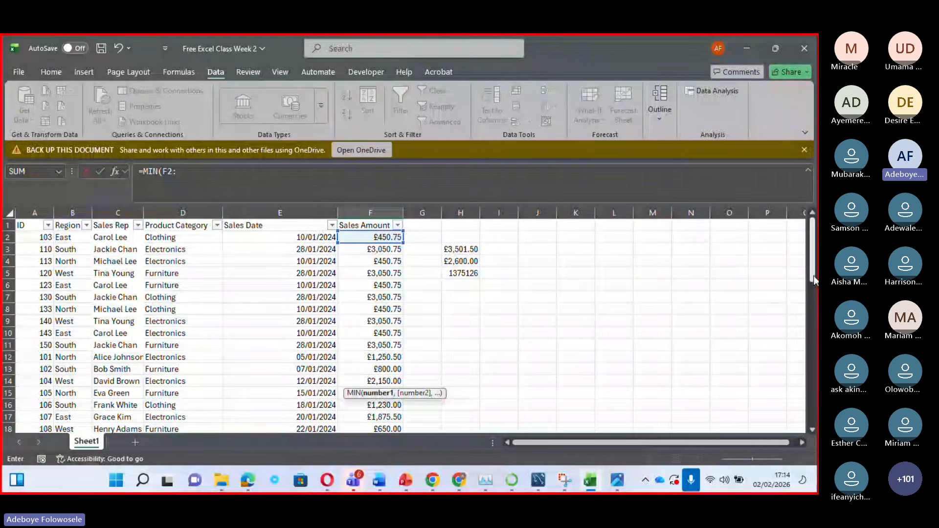
{"action": "left_click_drag", "start_coordinate": [814, 275], "coordinate": [814, 421]}
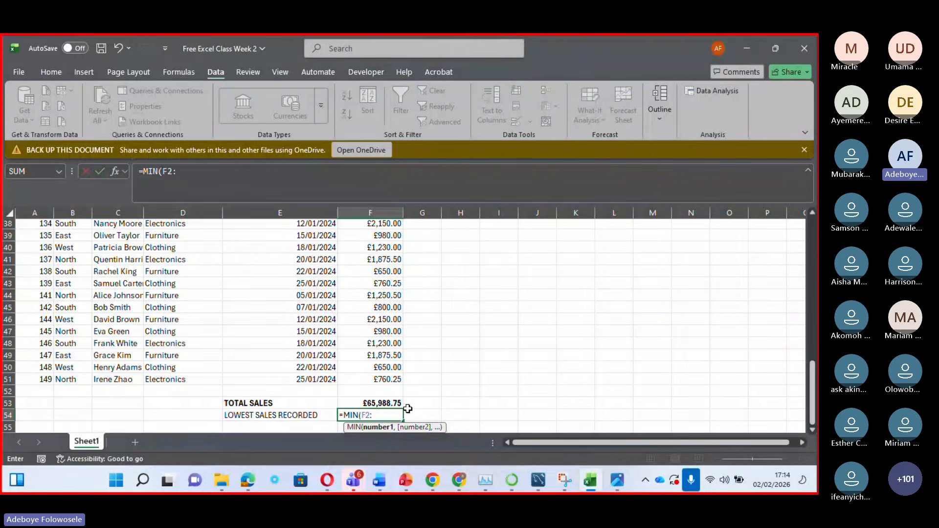
{"action": "type", "text": "F5"}
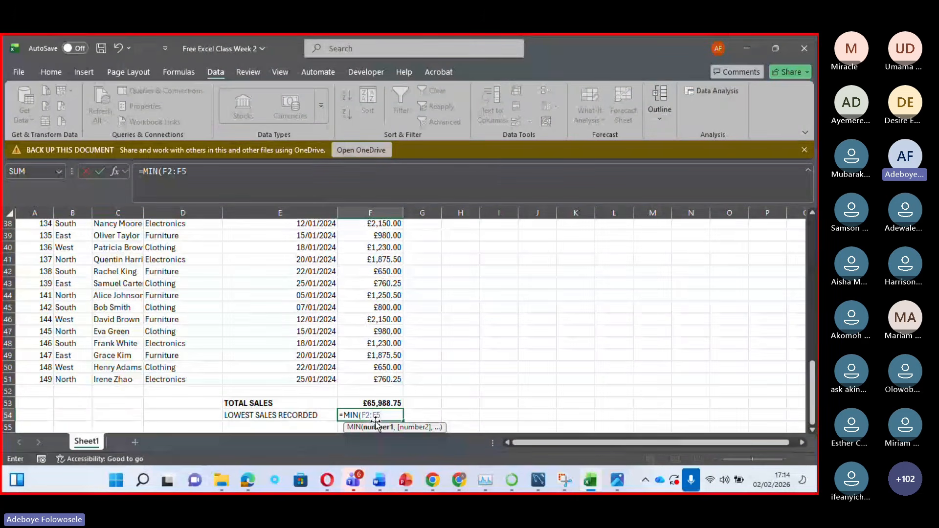
{"action": "type", "text": "1"}
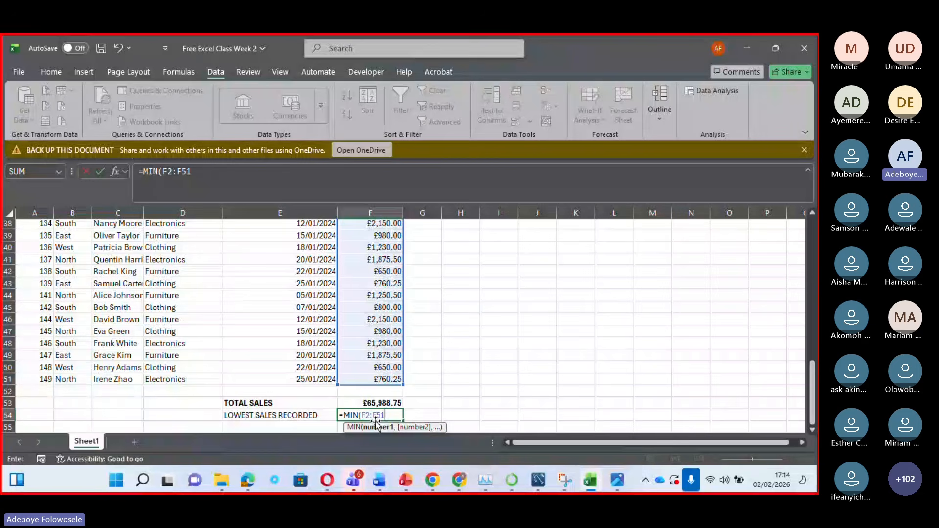
{"action": "key", "text": "Return"}
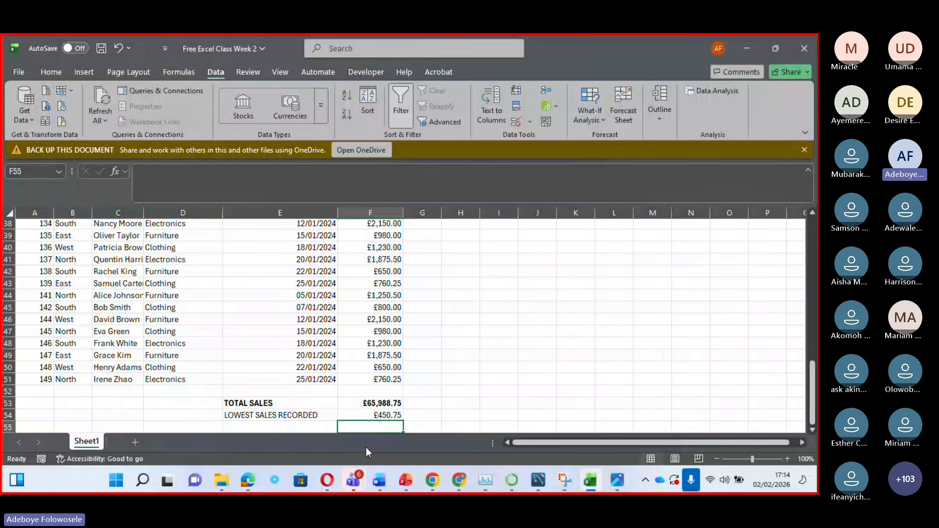
Make the LOWEST SALES RECORDED label and its amount in E54:F54 bold
{"action": "scroll", "coordinate": [790, 431], "scroll_direction": "down", "scroll_amount": 1}
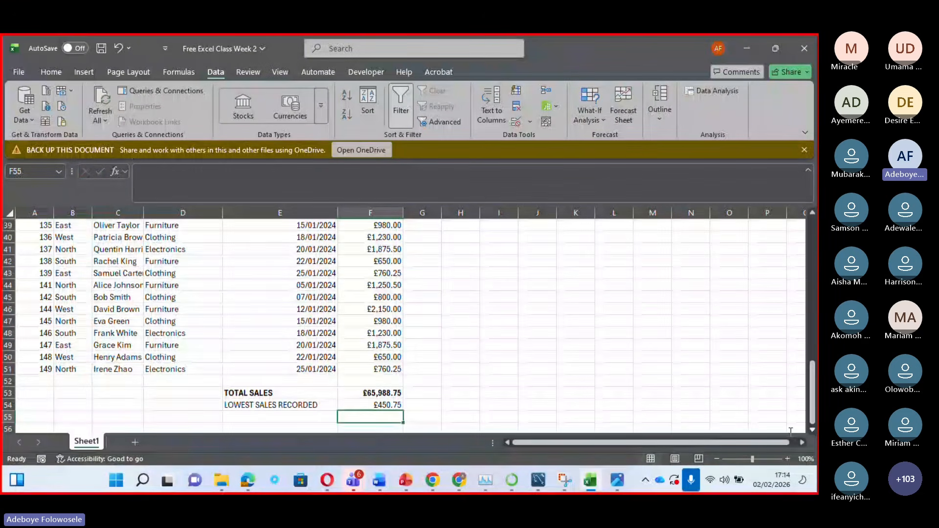
{"action": "left_click", "coordinate": [299, 404]}
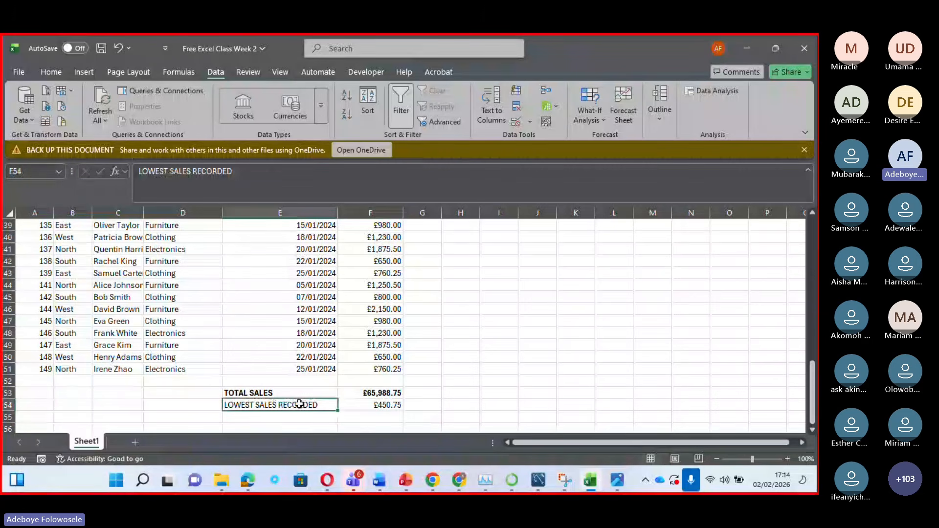
{"action": "left_click_drag", "start_coordinate": [299, 404], "coordinate": [386, 405]}
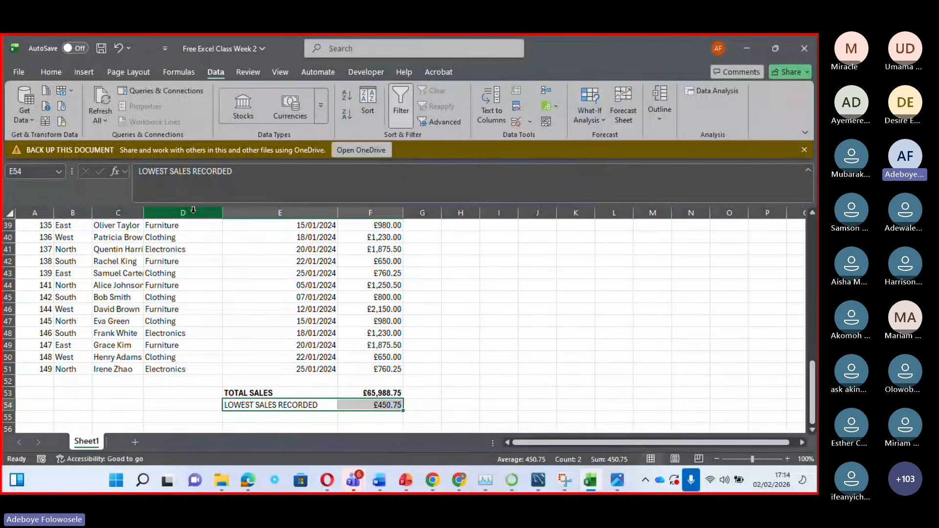
{"action": "key", "text": "ctrl+v"}
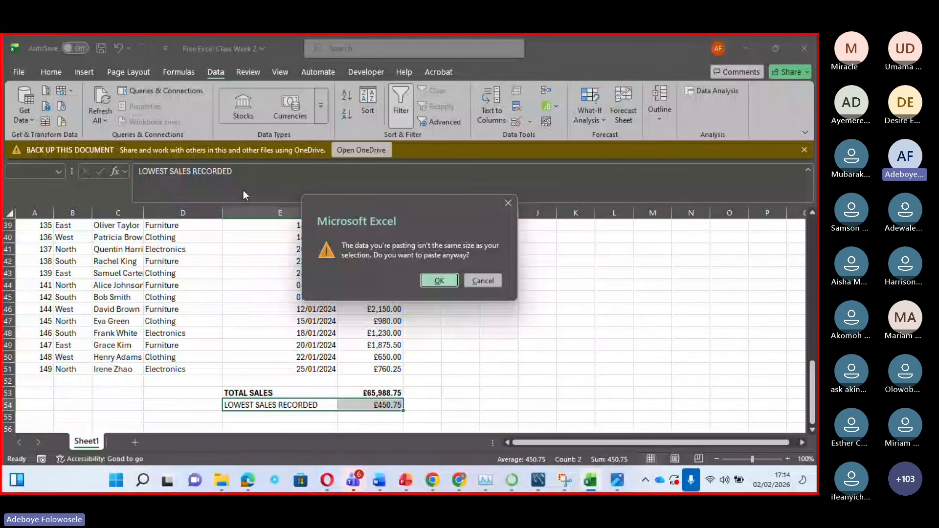
{"action": "key", "text": "Return"}
{"action": "left_click", "coordinate": [319, 405]}
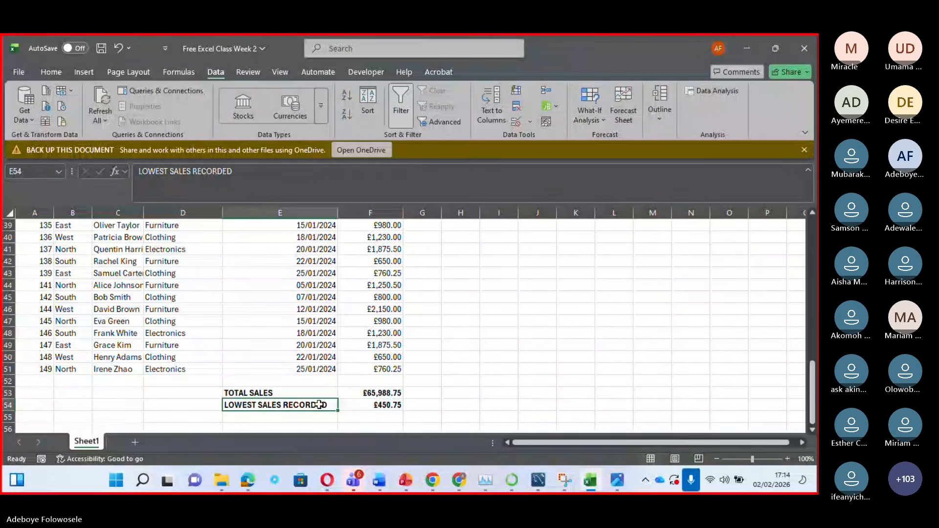
{"action": "key", "text": "Return"}
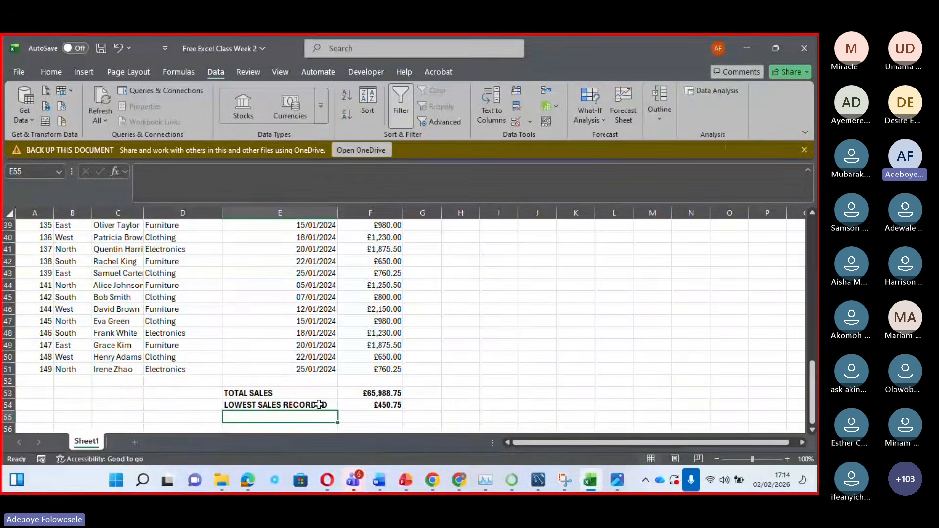
Copy the LOWEST SALES RECORDED label from E54 into cell E55 below it
{"action": "left_click", "coordinate": [308, 405]}
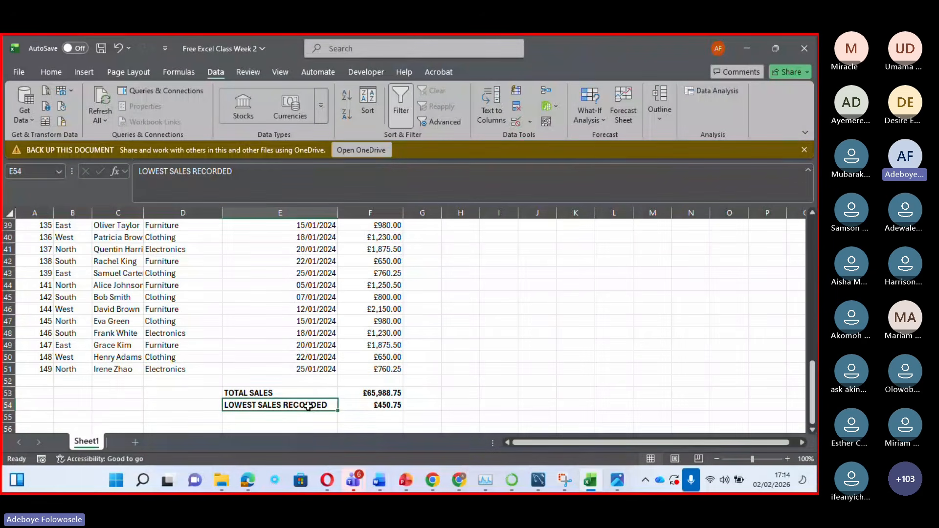
{"action": "key", "text": "ctrl+c"}
{"action": "key", "text": "Down"}
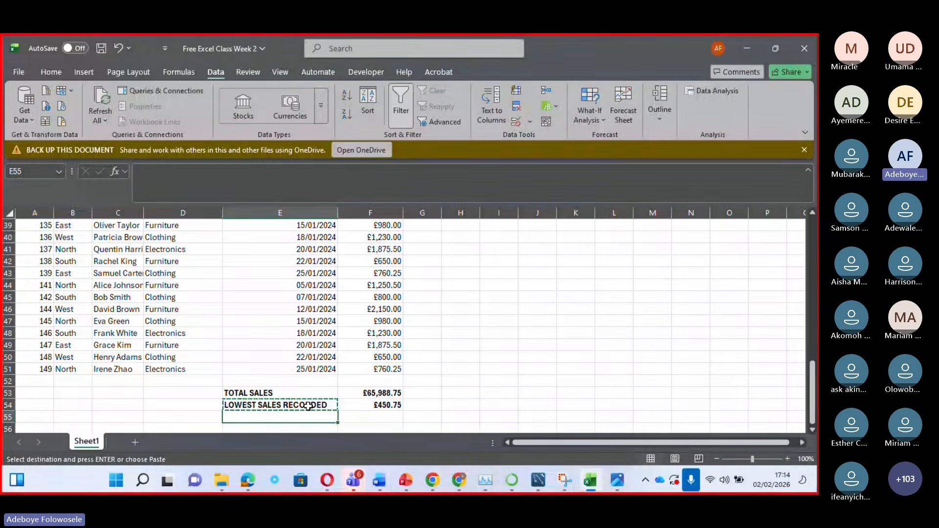
{"action": "key", "text": "ctrl+v"}
Change the copied label in cell E55 to HIGHEST SALES RECORDED
{"action": "double_click", "coordinate": [258, 417]}
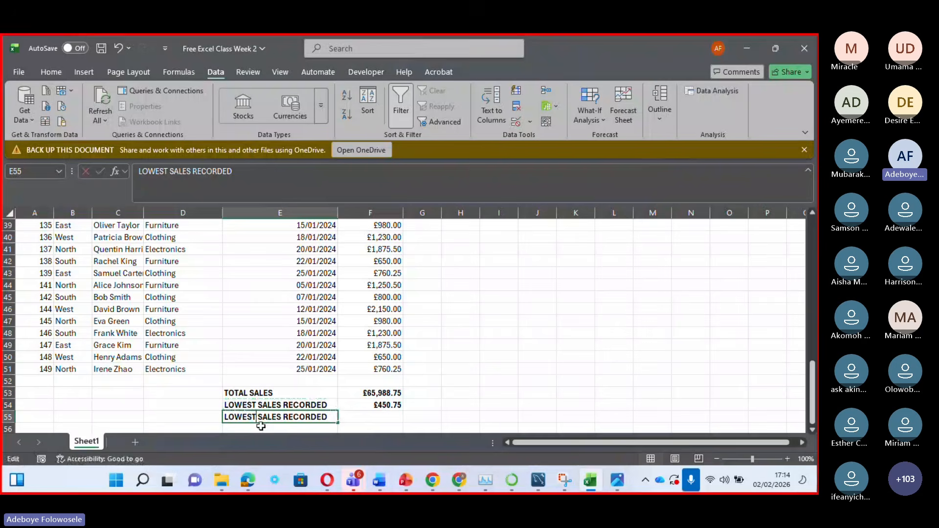
{"action": "key", "text": "BackSpace"}
{"action": "key", "text": "BackSpace"}
{"action": "key", "text": "BackSpace"}
{"action": "key", "text": "BackSpace"}
{"action": "key", "text": "BackSpace"}
{"action": "key", "text": "BackSpace"}
{"action": "type", "text": "HI"}
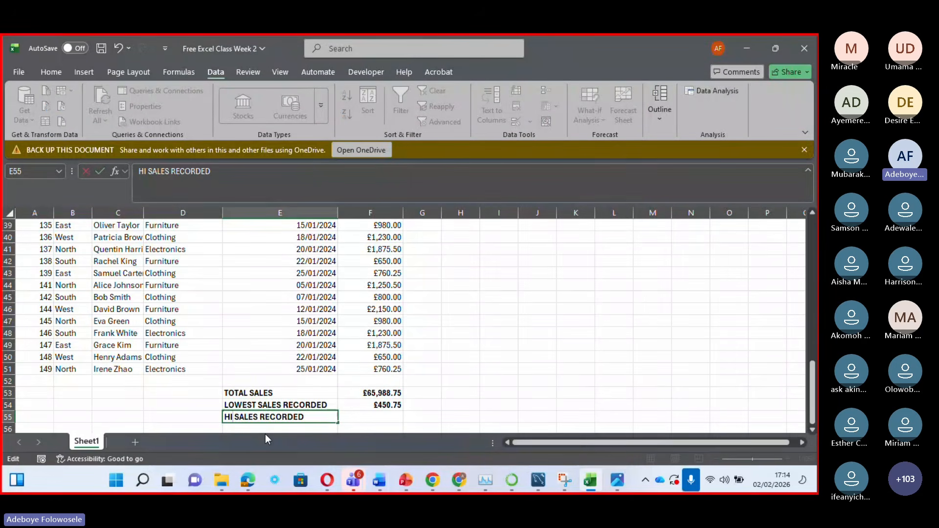
{"action": "type", "text": "GHEST"}
{"action": "key", "text": "Return"}
Find the highest sales amount in cell F55 with the formula =MAX(F2:F51) and make the amount bold
{"action": "left_click", "coordinate": [381, 394]}
{"action": "type", "text": "="}
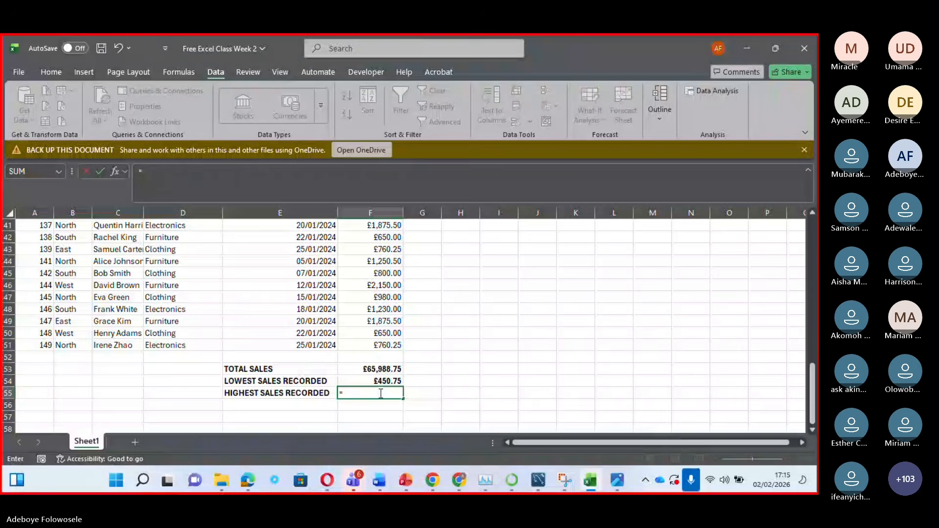
{"action": "type", "text": "MAX#"}
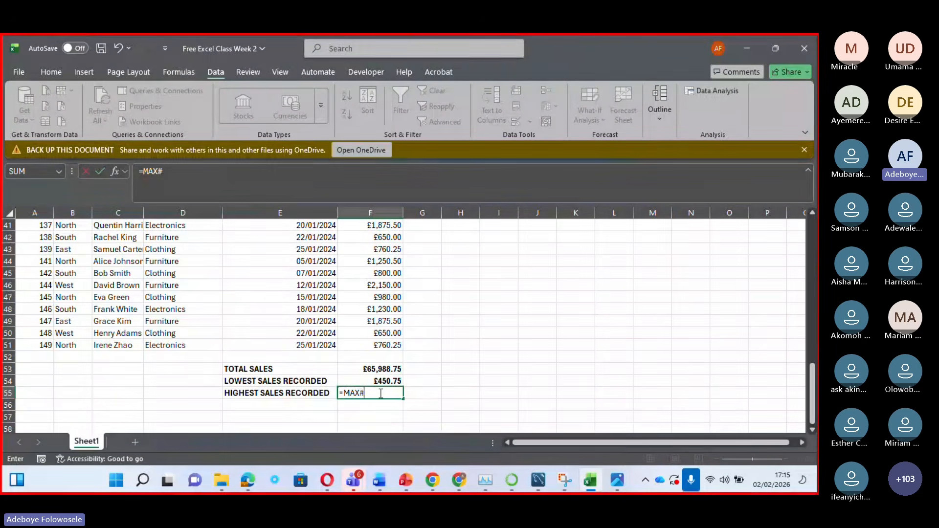
{"action": "key", "text": "BackSpace"}
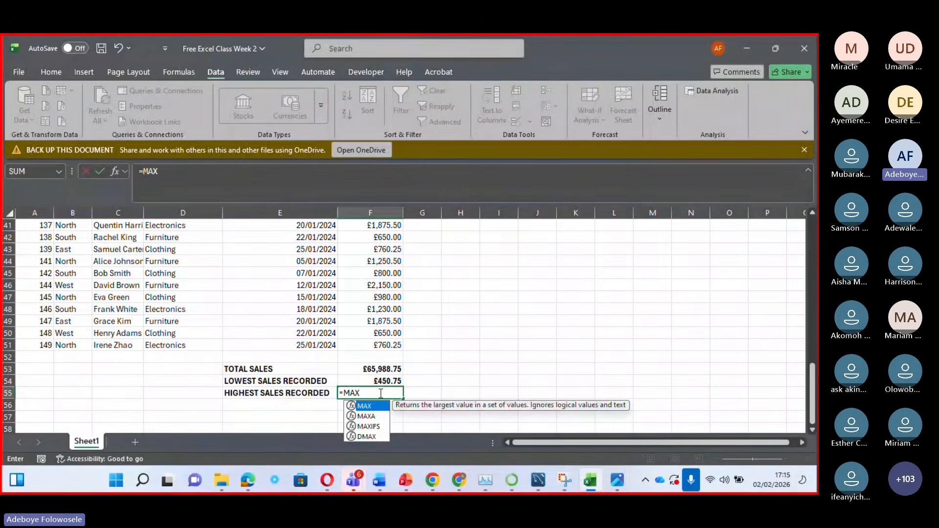
{"action": "type", "text": "("}
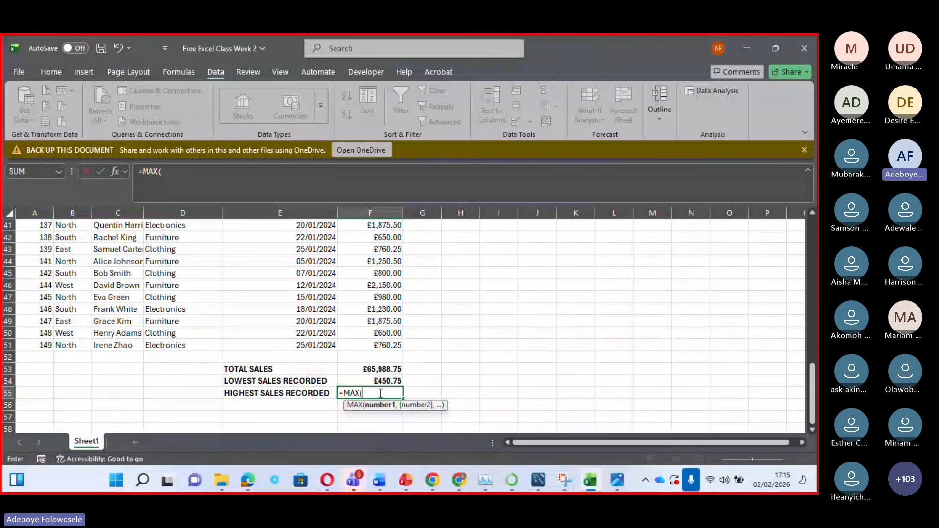
{"action": "type", "text": "F2:F"}
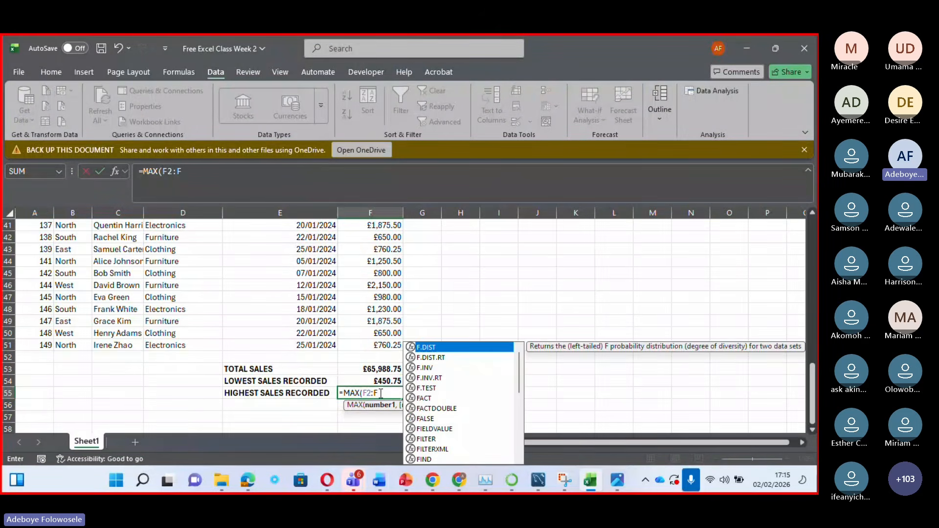
{"action": "type", "text": "51"}
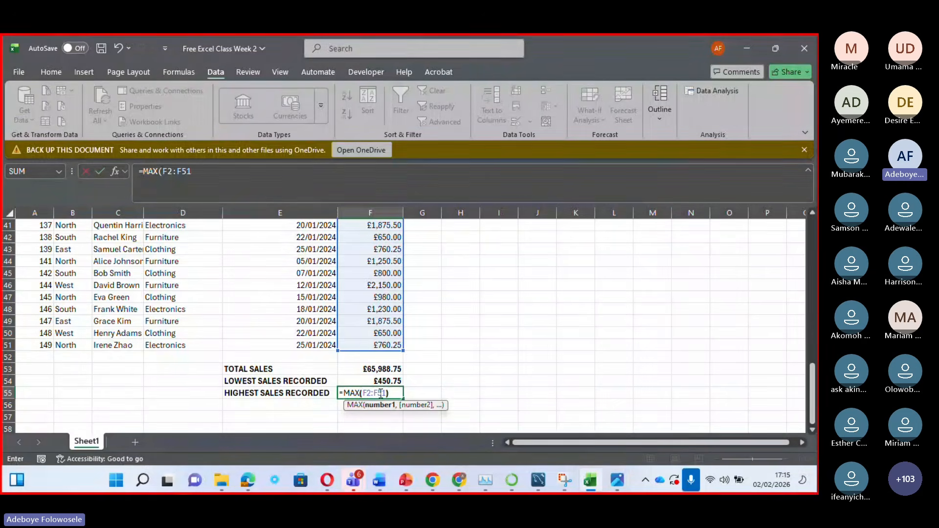
{"action": "key", "text": "Return"}
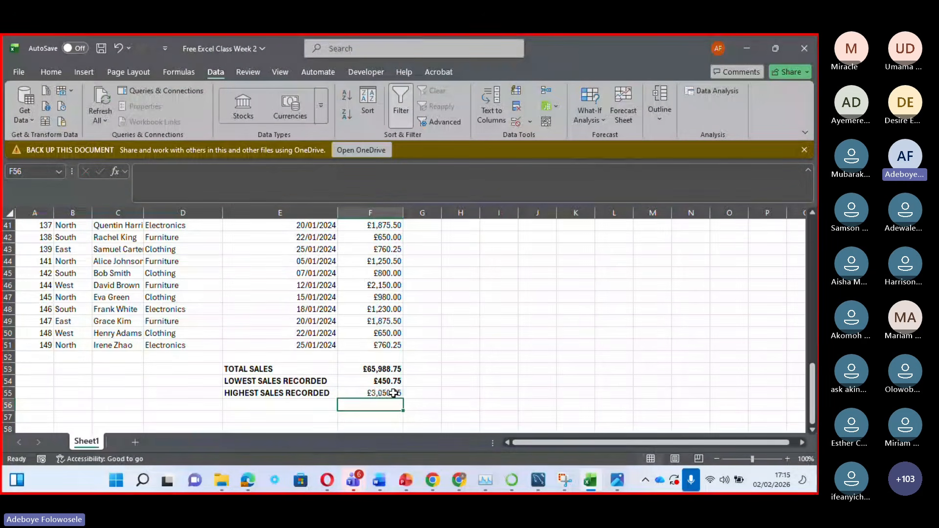
{"action": "left_click", "coordinate": [387, 393]}
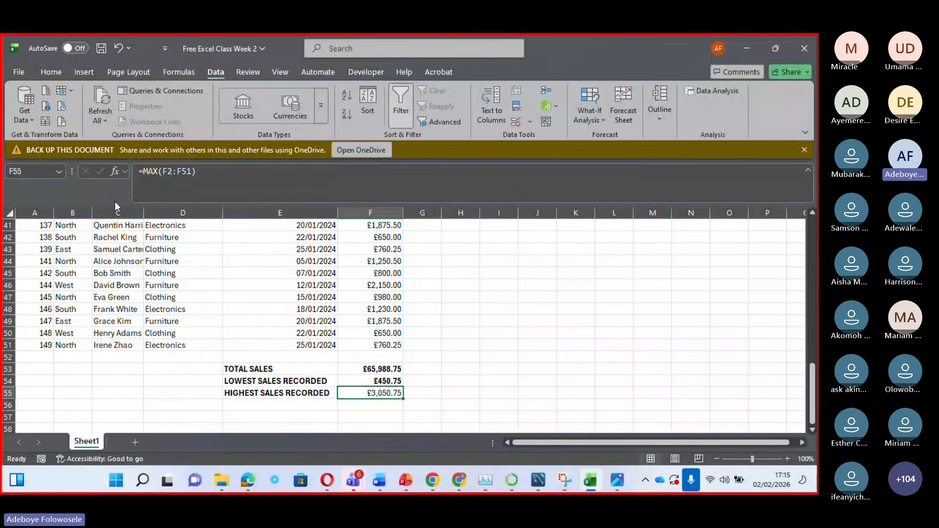
{"action": "key", "text": "ctrl+b"}
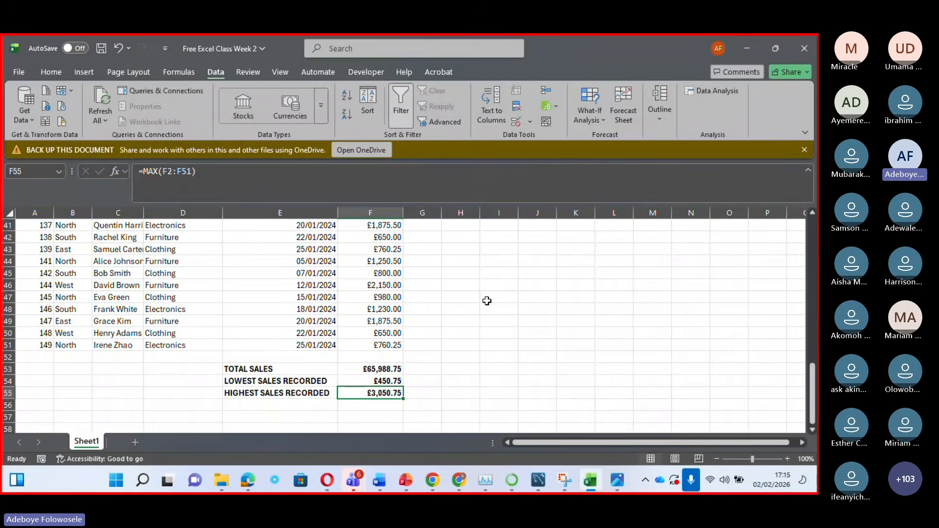
Add the label TOTAL TRANSACTIONS in cell E56 below HIGHEST SALES RECORDED
{"action": "left_click", "coordinate": [275, 408]}
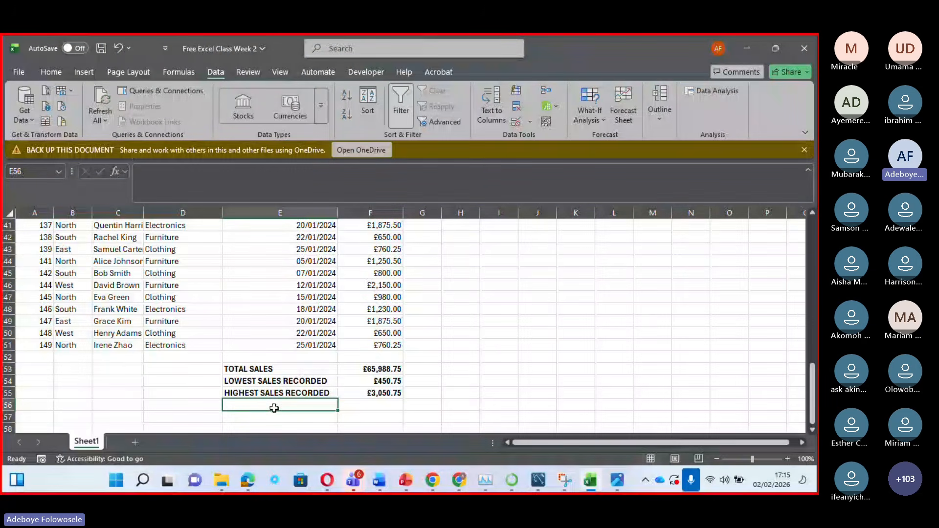
{"action": "type", "text": "TOT"}
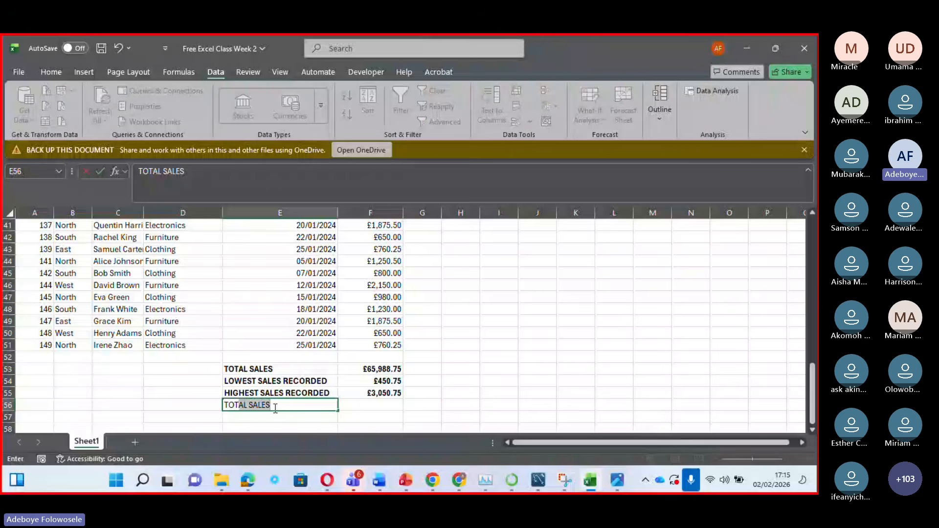
{"action": "type", "text": "A"}
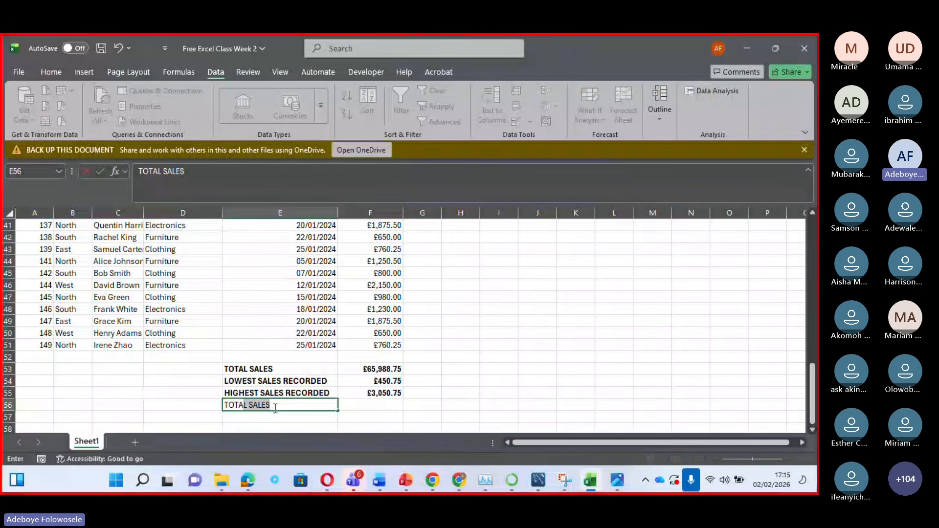
{"action": "type", "text": "L"}
{"action": "type", "text": "TRAN"}
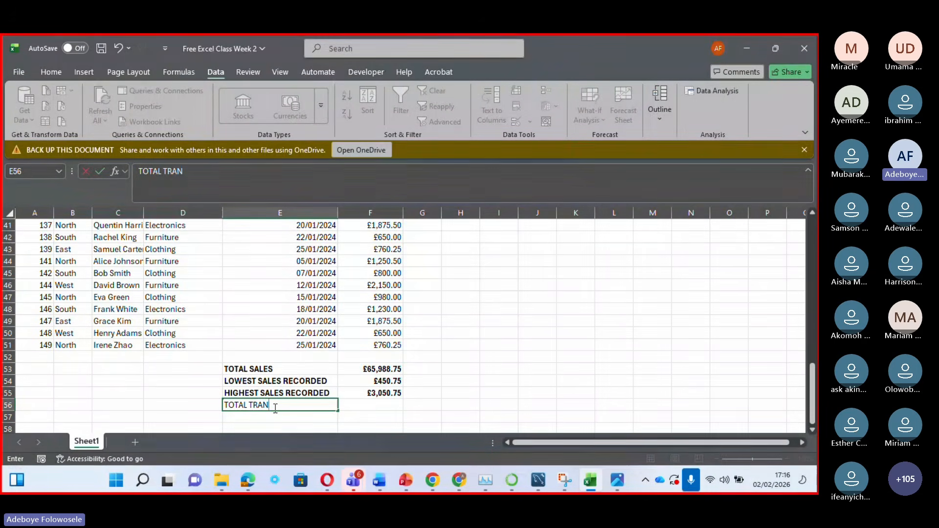
{"action": "type", "text": "SACTIONS"}
{"action": "key", "text": "Tab"}
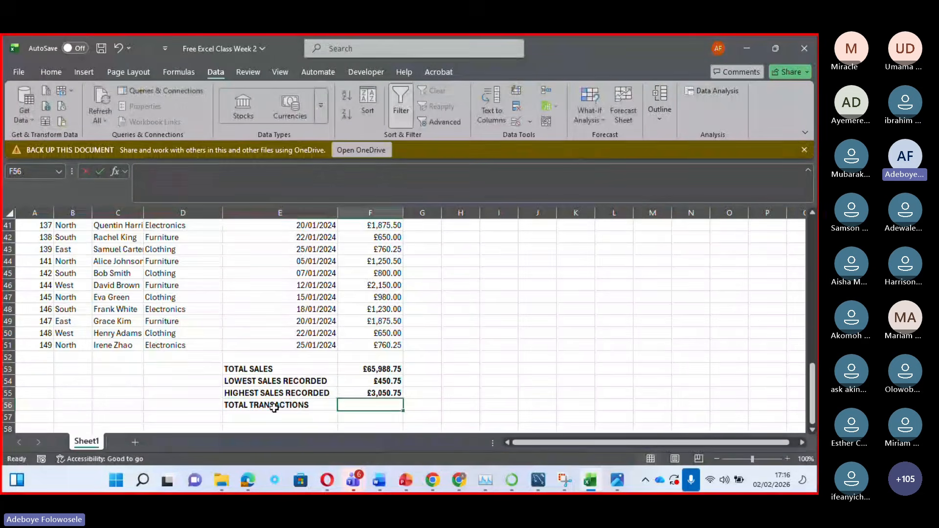
Enter the formula =COUNT(F1:F2) in cell F56 beside the TOTAL TRANSACTIONS label
{"action": "type", "text": "="}
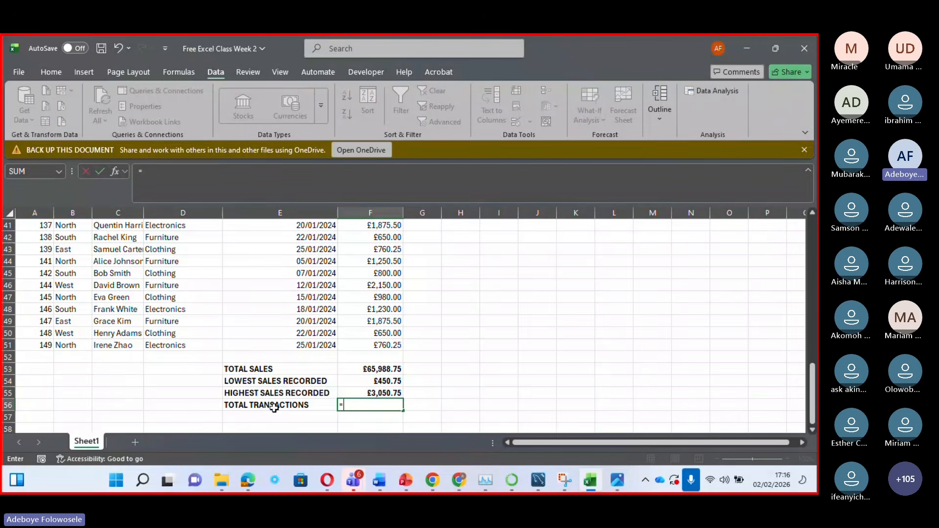
{"action": "type", "text": "COUNT("}
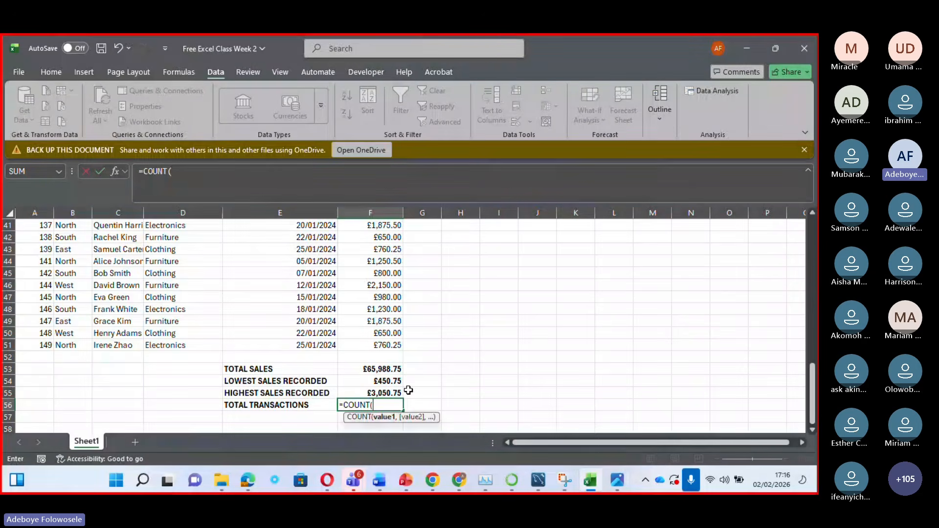
{"action": "type", "text": "F"}
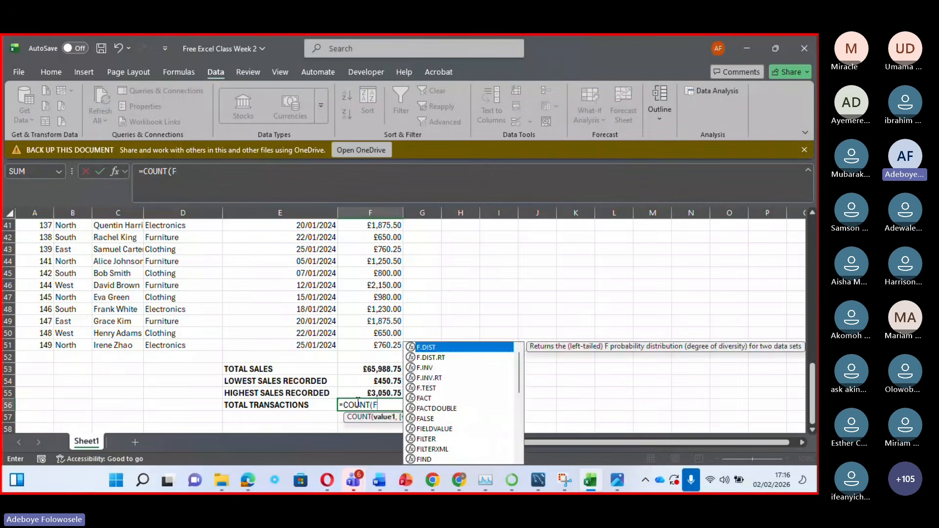
{"action": "type", "text": "1:"}
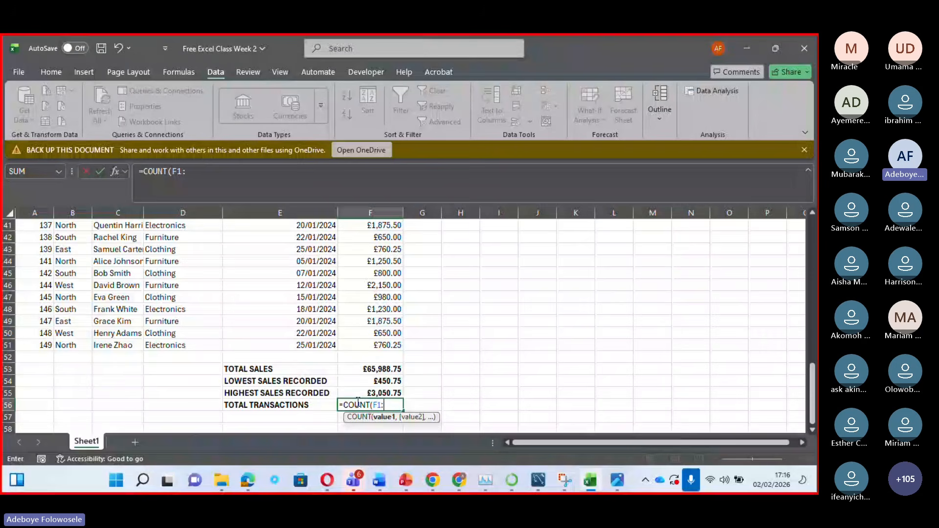
{"action": "type", "text": "F2"}
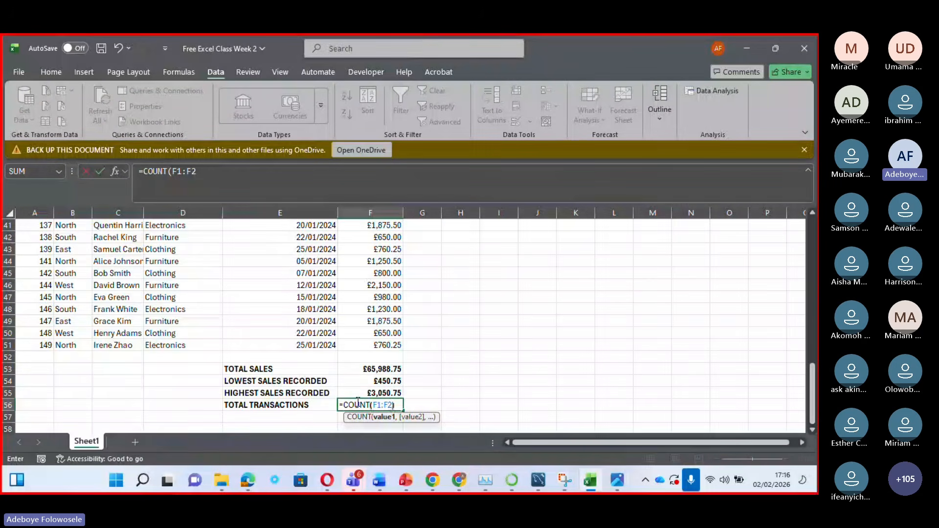
{"action": "type", "text": ")"}
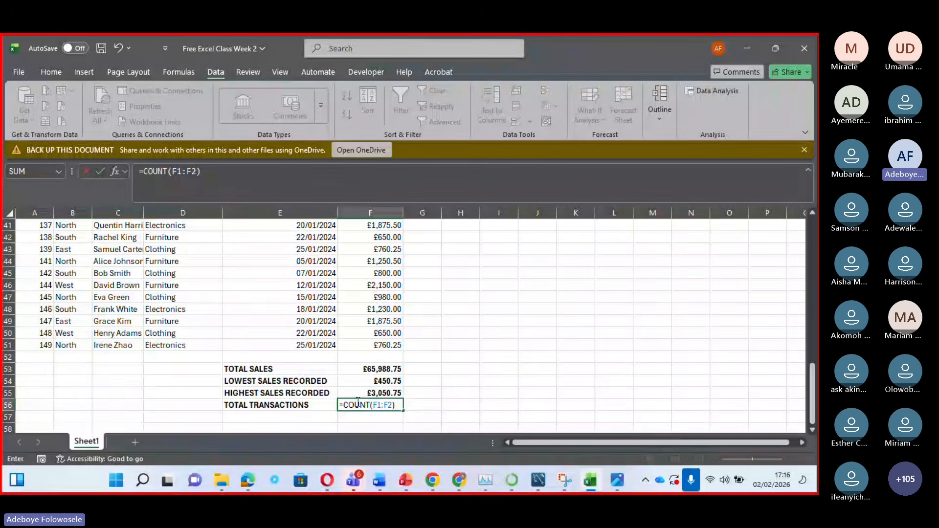
{"action": "key", "text": "Return"}
Edit the COUNT formula in cell F56 so that its range starts at F2
{"action": "left_click", "coordinate": [379, 407]}
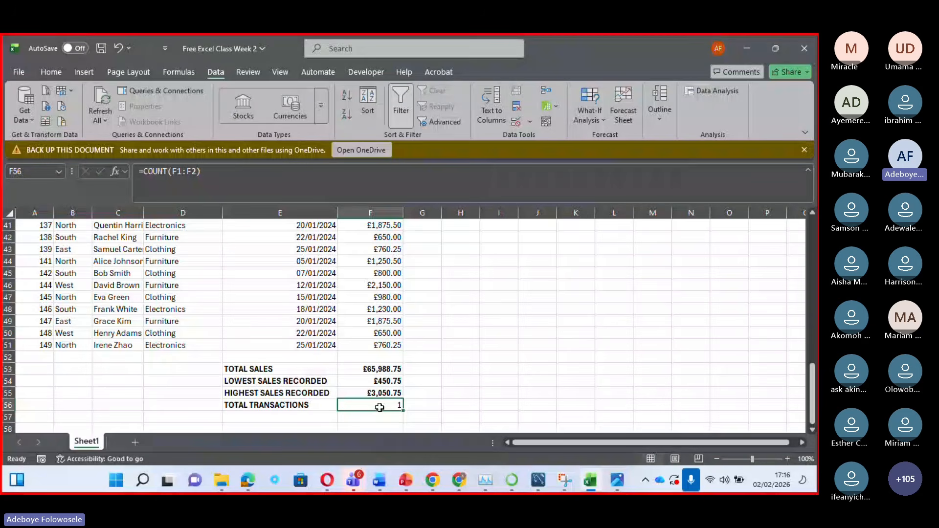
{"action": "double_click", "coordinate": [379, 407]}
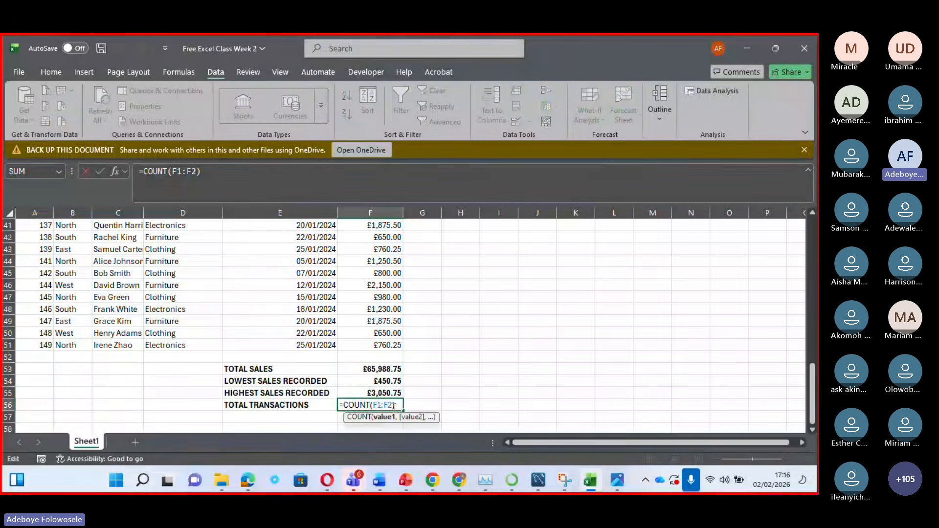
{"action": "key", "text": "BackSpace"}
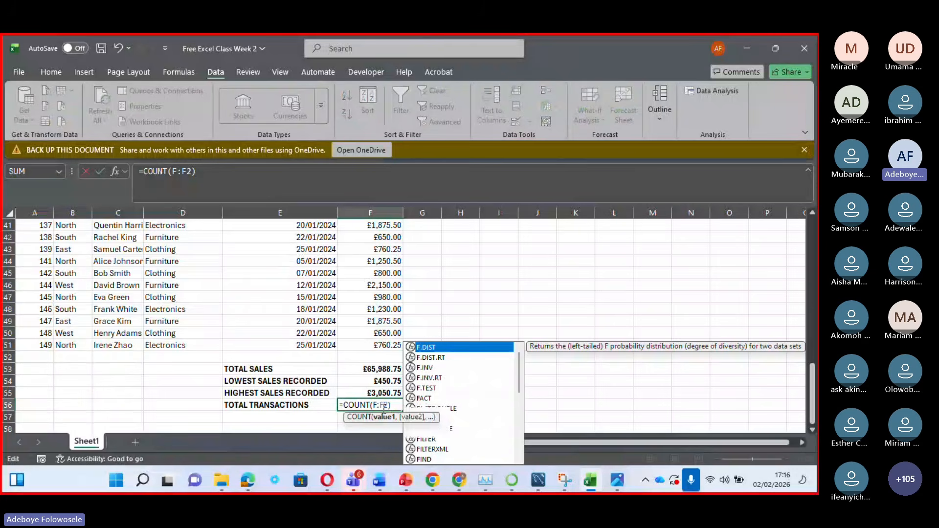
{"action": "type", "text": "2"}
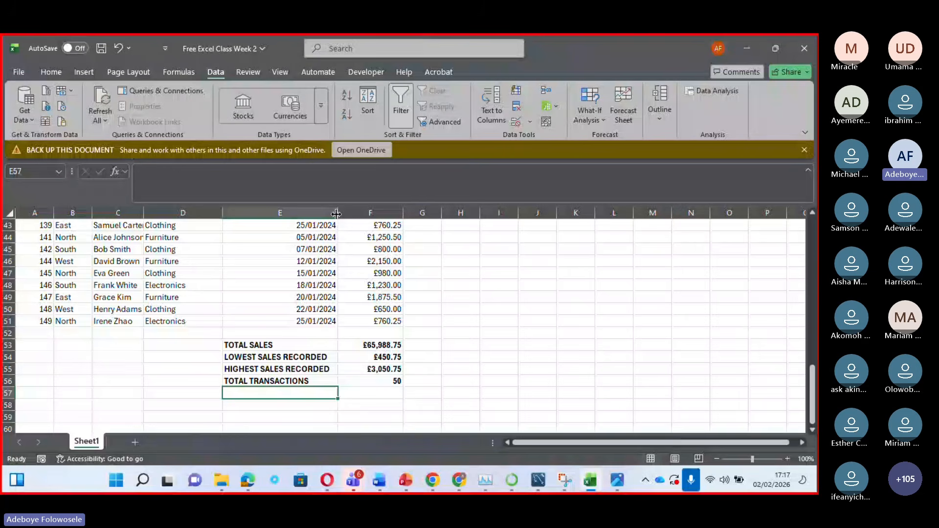
Widen column E around the summary labels and column H beside the sales table
{"action": "left_click_drag", "start_coordinate": [336, 214], "coordinate": [360, 214]}
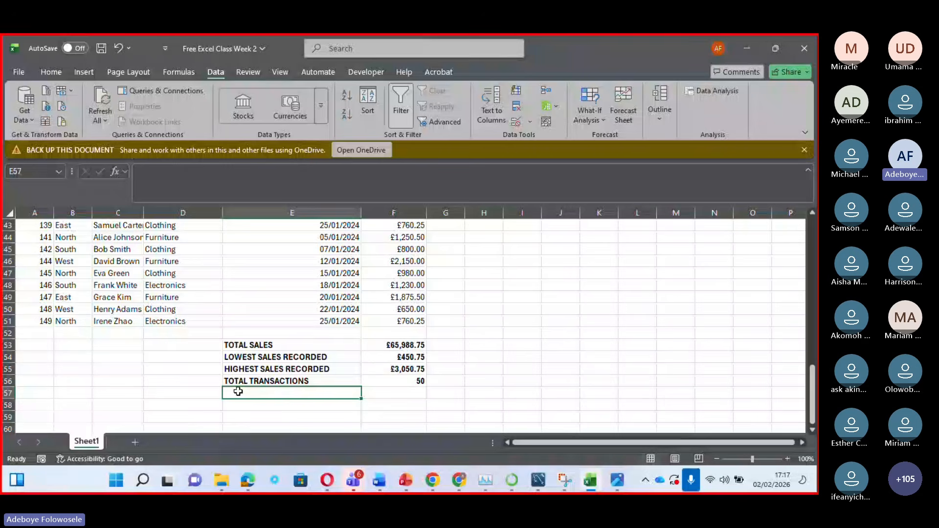
{"action": "double_click", "coordinate": [238, 391]}
{"action": "left_click_drag", "start_coordinate": [813, 372], "coordinate": [813, 245]}
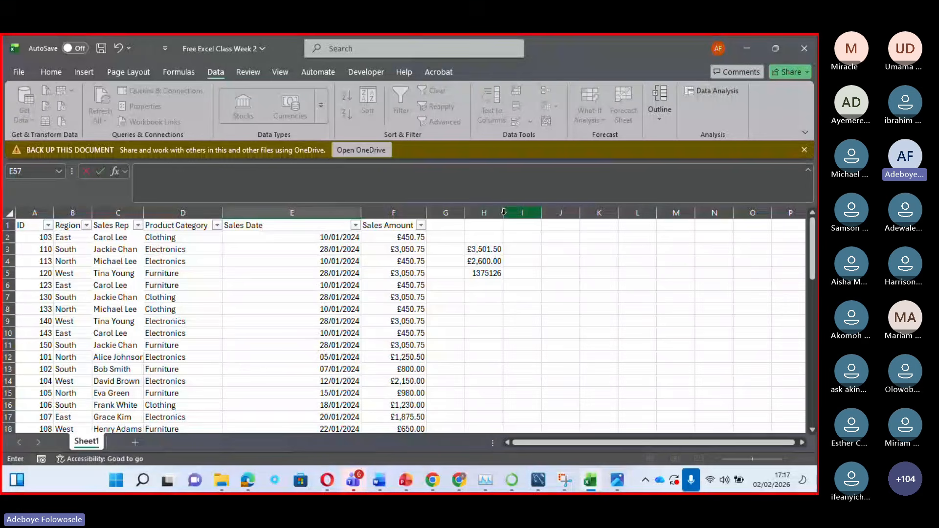
{"action": "left_click_drag", "start_coordinate": [504, 212], "coordinate": [603, 213]}
Write the note "Check the sales that are above £1000" in cell H6 and widen column H further to give it room
{"action": "left_click", "coordinate": [537, 285]}
{"action": "type", "text": "Check"}
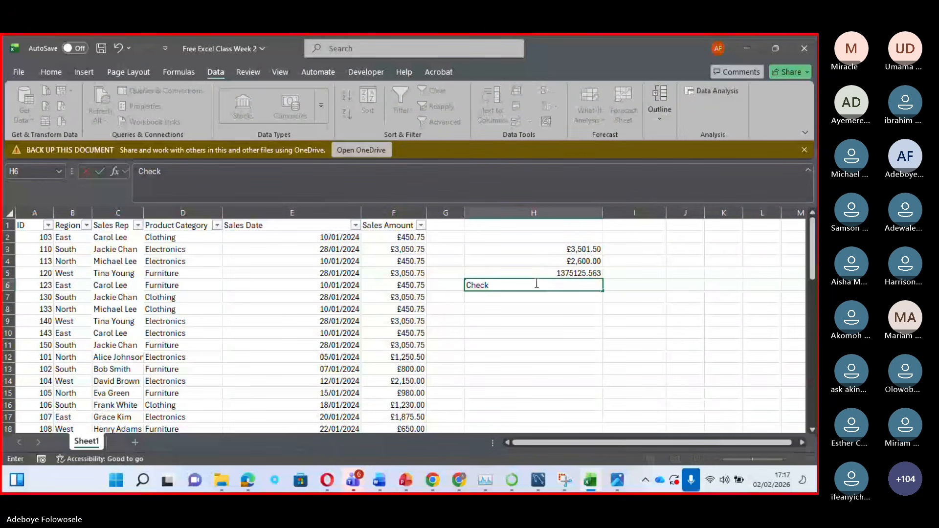
{"action": "type", "text": " i"}
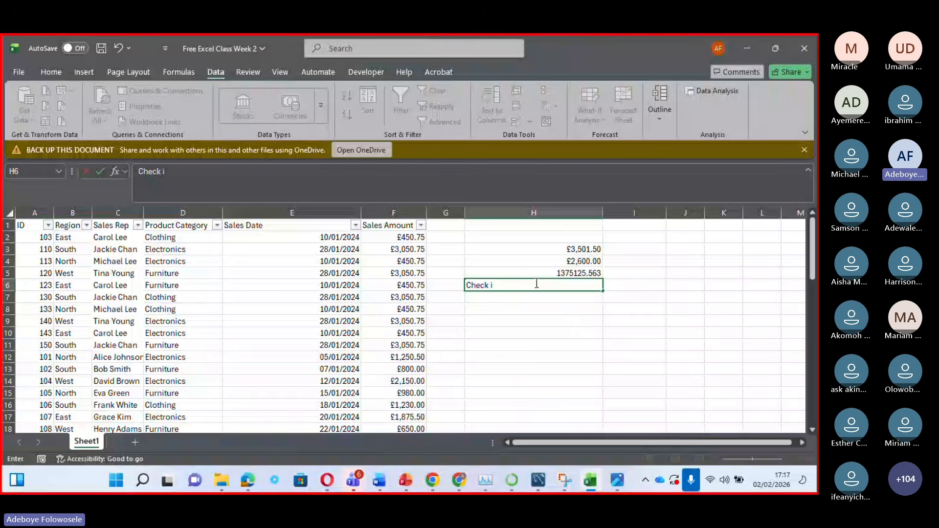
{"action": "key", "text": "BackSpace"}
{"action": "type", "text": "the sales that are ab"}
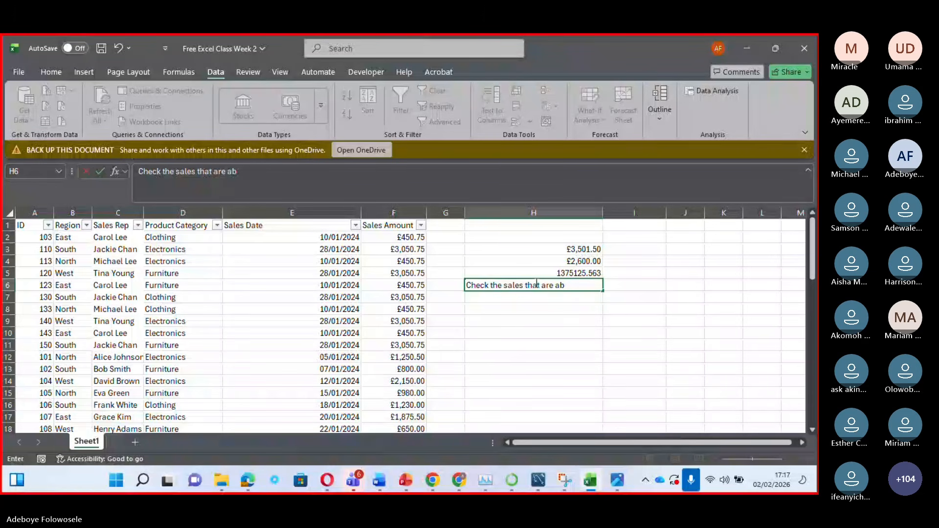
{"action": "type", "text": "ove £"}
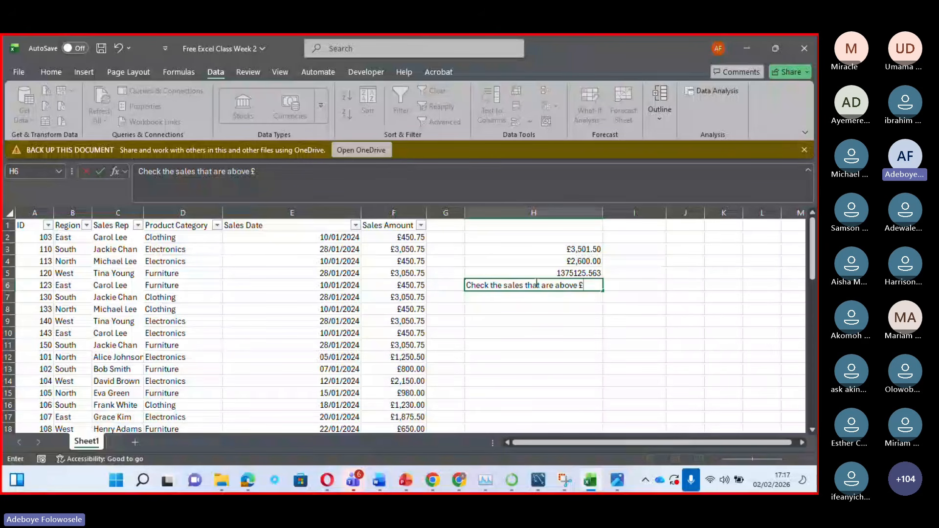
{"action": "type", "text": "1000"}
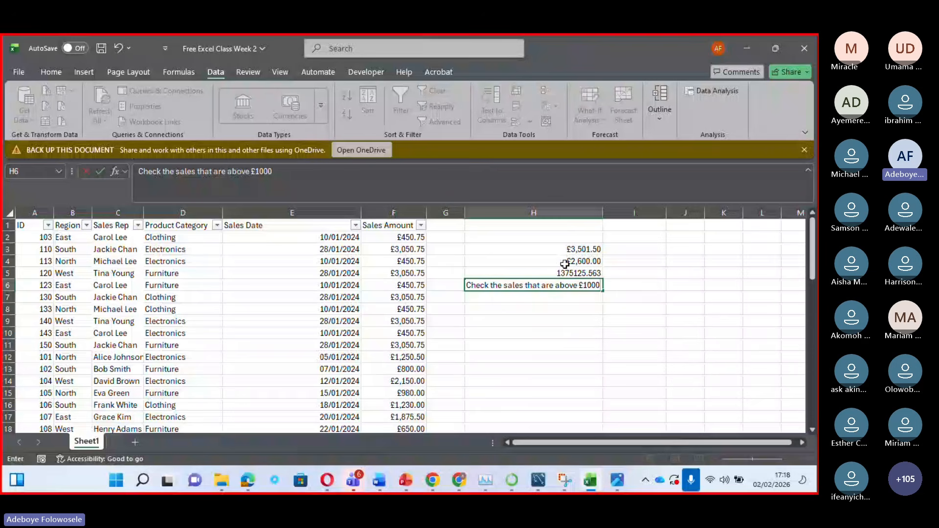
{"action": "left_click", "coordinate": [602, 212]}
{"action": "left_click_drag", "start_coordinate": [606, 211], "coordinate": [640, 211]}
Extend the note in cell H6 with ", high sales, low sales" and widen column H to fit it
{"action": "left_click", "coordinate": [608, 290]}
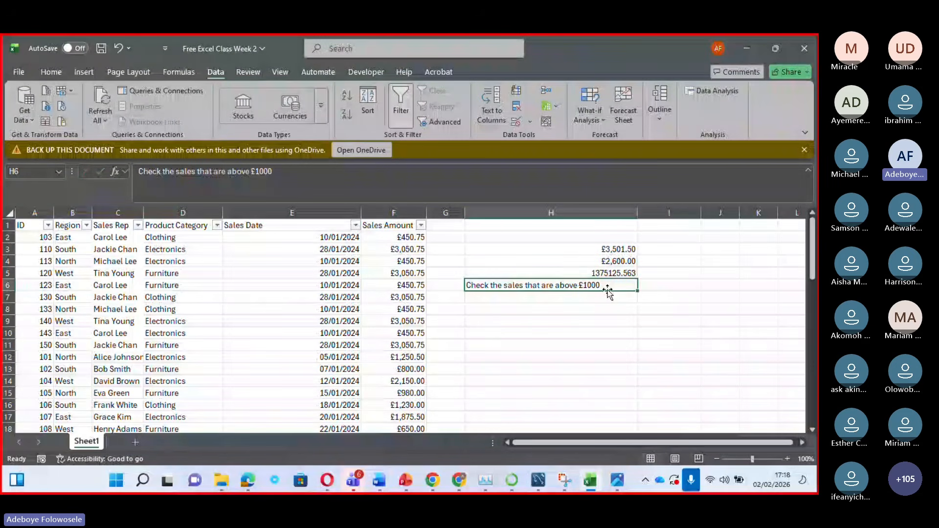
{"action": "double_click", "coordinate": [608, 288]}
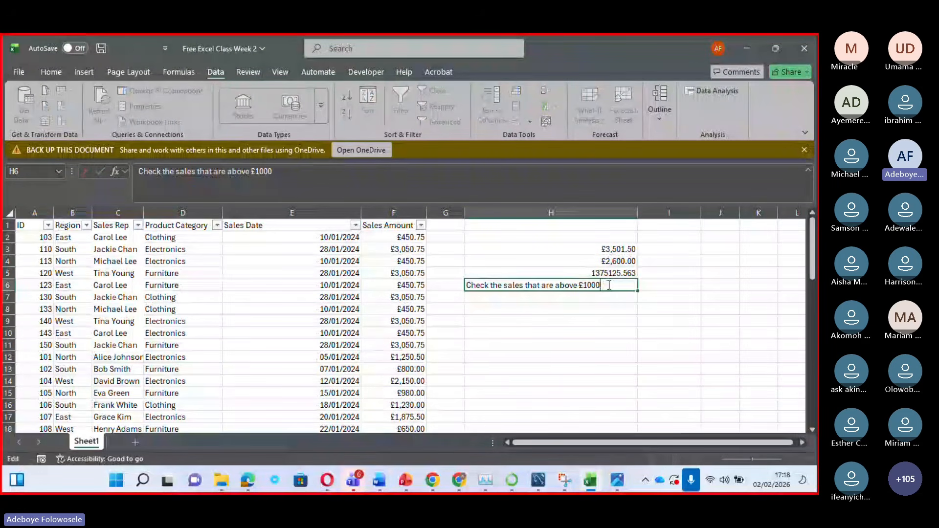
{"action": "type", "text": "."}
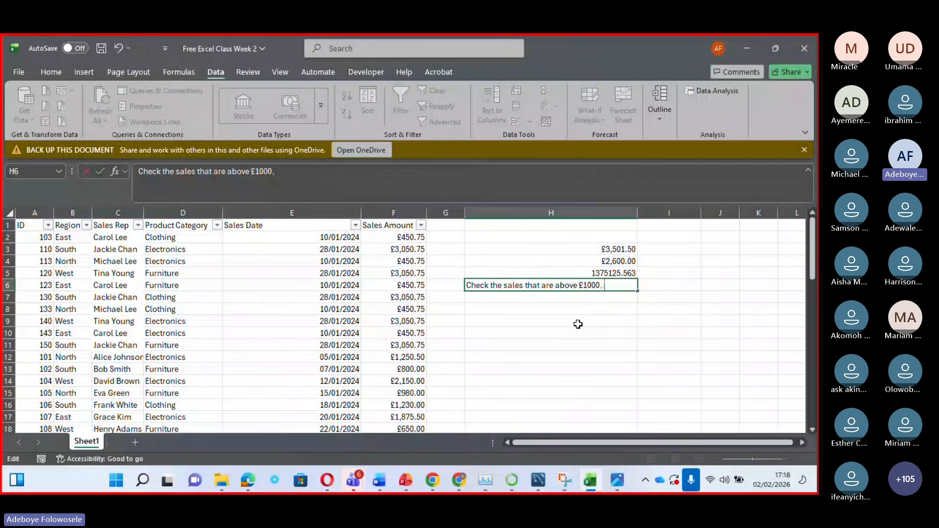
{"action": "key", "text": "BackSpace"}
{"action": "type", "text": ", high sales"}
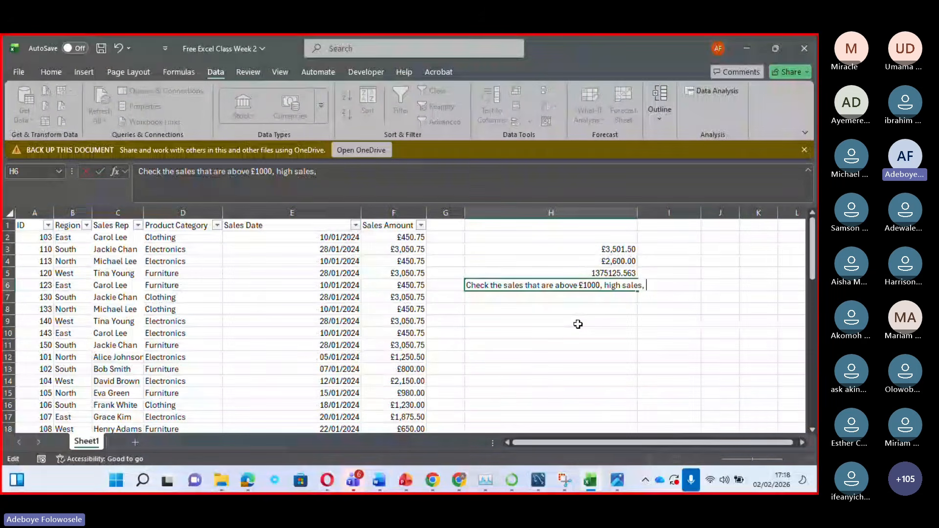
{"action": "type", "text": ", "}
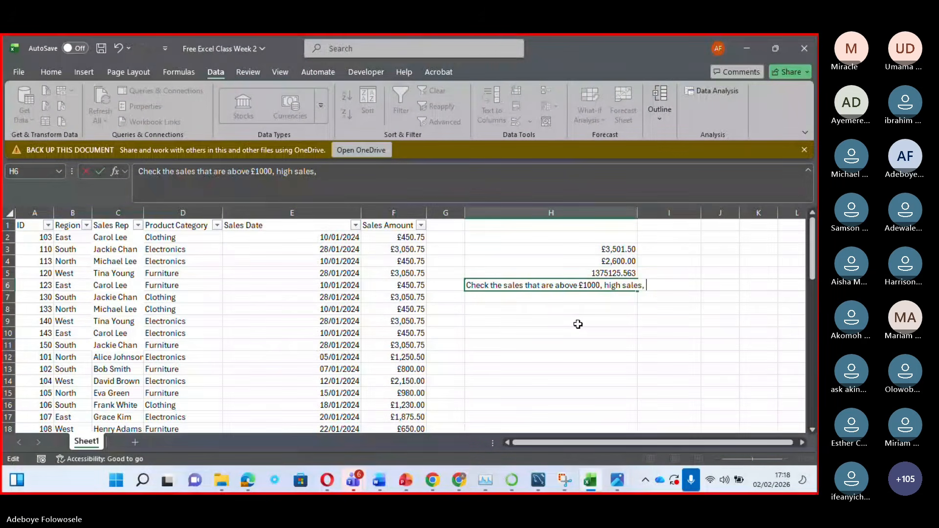
{"action": "type", "text": "sa"}
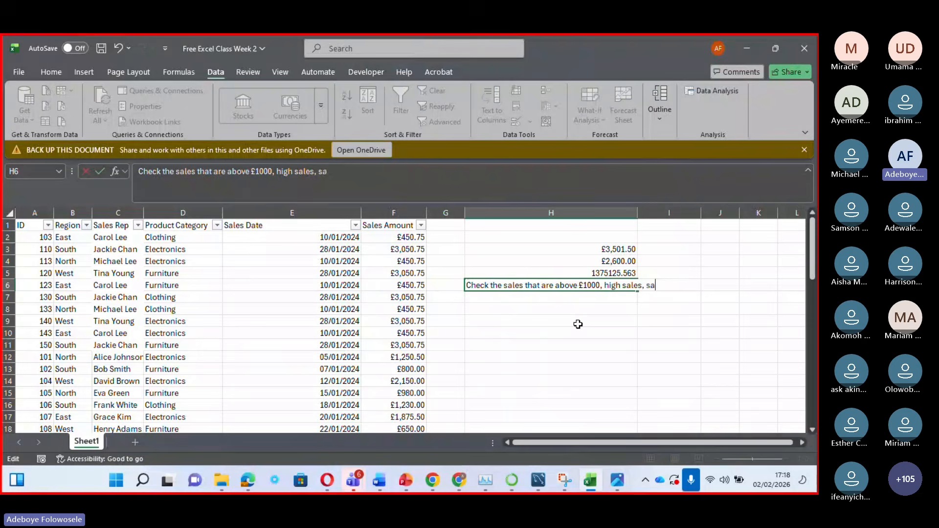
{"action": "key", "text": "BackSpace"}
{"action": "key", "text": "BackSpace"}
{"action": "type", "text": "low dal"}
{"action": "key", "text": "BackSpace"}
{"action": "key", "text": "BackSpace"}
{"action": "key", "text": "BackSpace"}
{"action": "type", "text": "sales"}
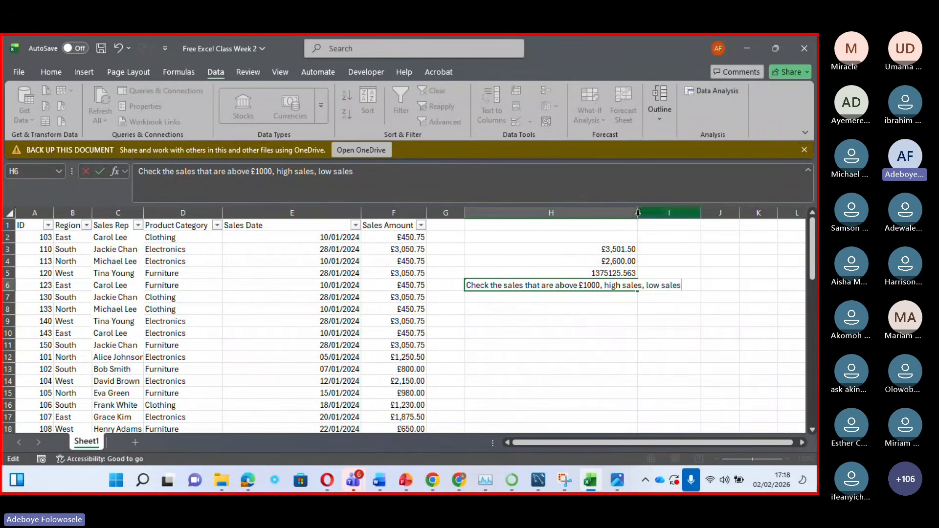
{"action": "left_click_drag", "start_coordinate": [638, 213], "coordinate": [680, 213]}
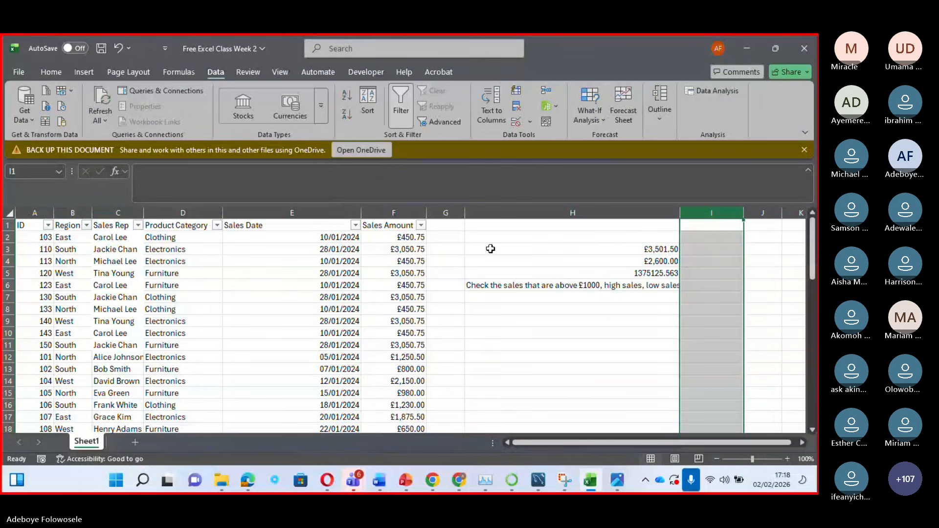
Widen column G beside Sales Amount and enter the header "Categories of Sales" in cell G1
{"action": "left_click", "coordinate": [455, 224]}
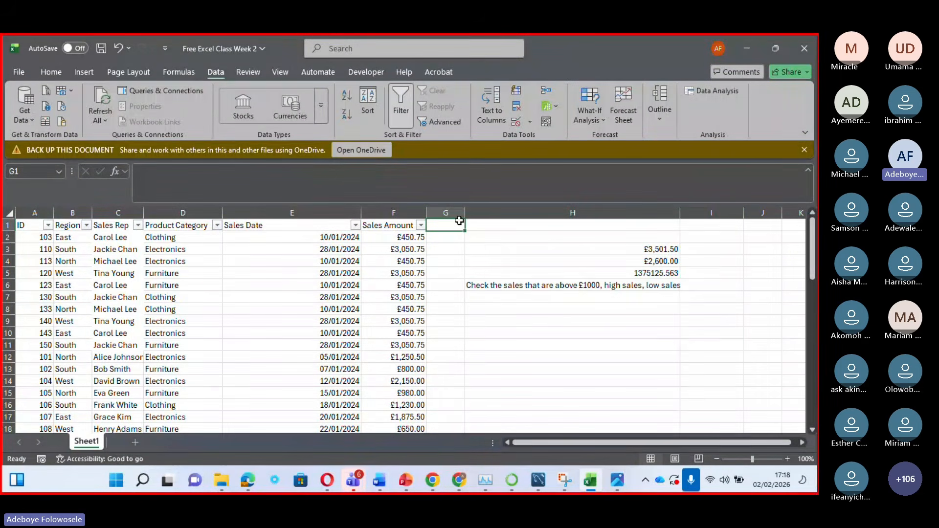
{"action": "left_click_drag", "start_coordinate": [465, 213], "coordinate": [528, 214]}
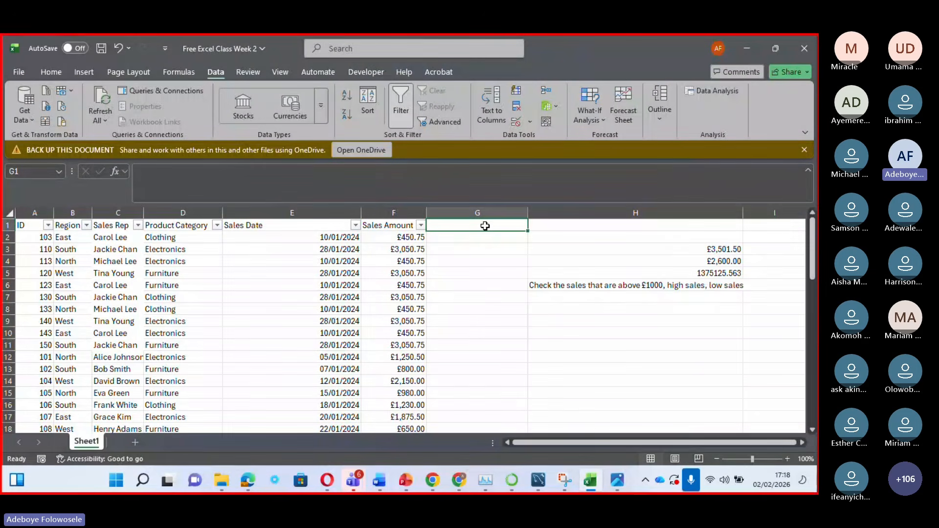
{"action": "type", "text": "Categoris"}
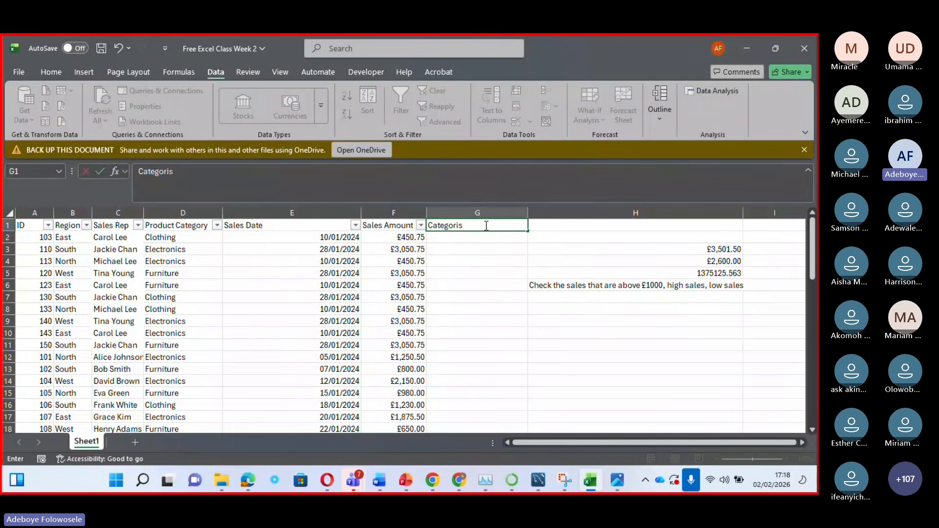
{"action": "key", "text": "BackSpace"}
{"action": "type", "text": "es of Sales"}
{"action": "key", "text": "Return"}
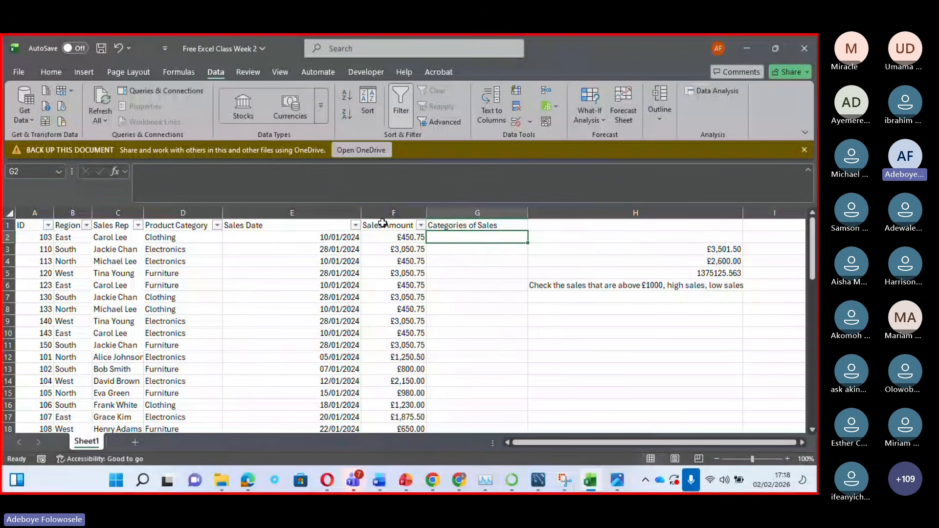
Enter the formula =IF(F2>1000, "High Sale", "Low Sale") in cell G2
{"action": "type", "text": "="}
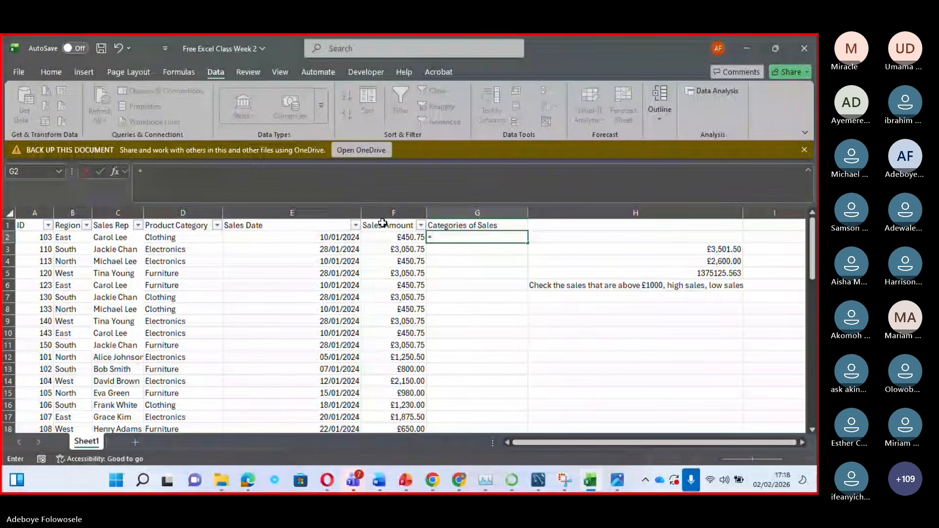
{"action": "type", "text": "if"}
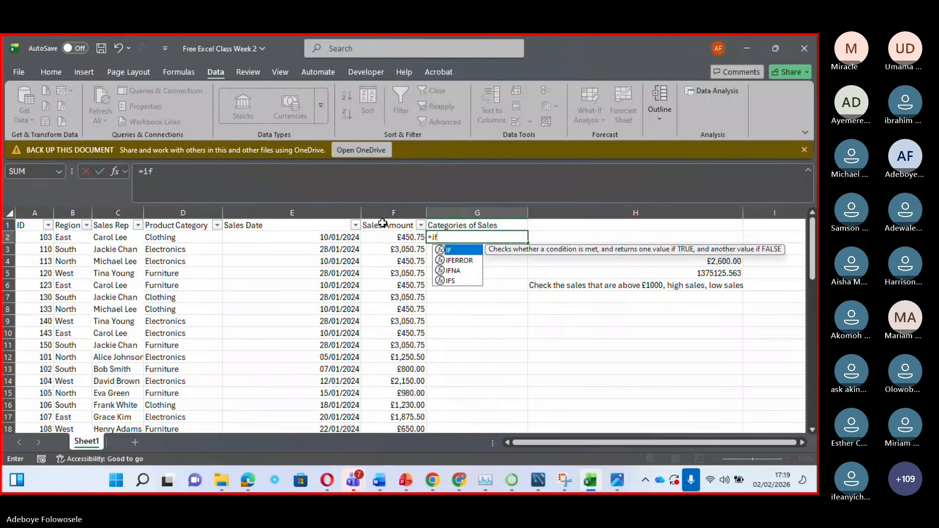
{"action": "type", "text": "("}
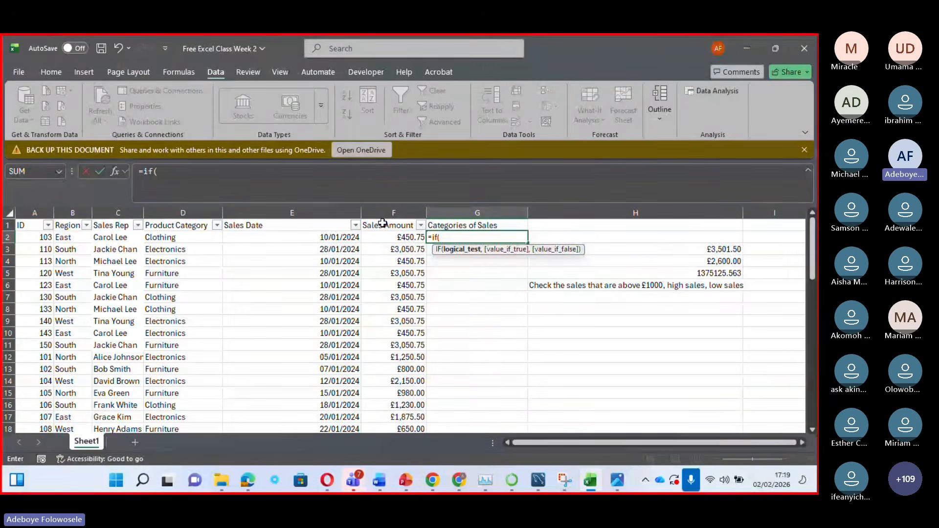
{"action": "type", "text": "f2"}
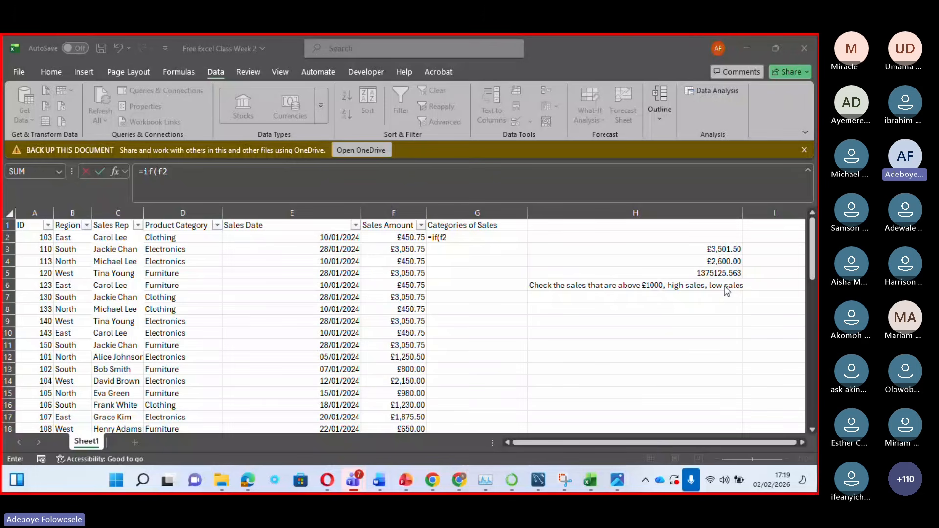
{"action": "type", "text": ">1000,"}
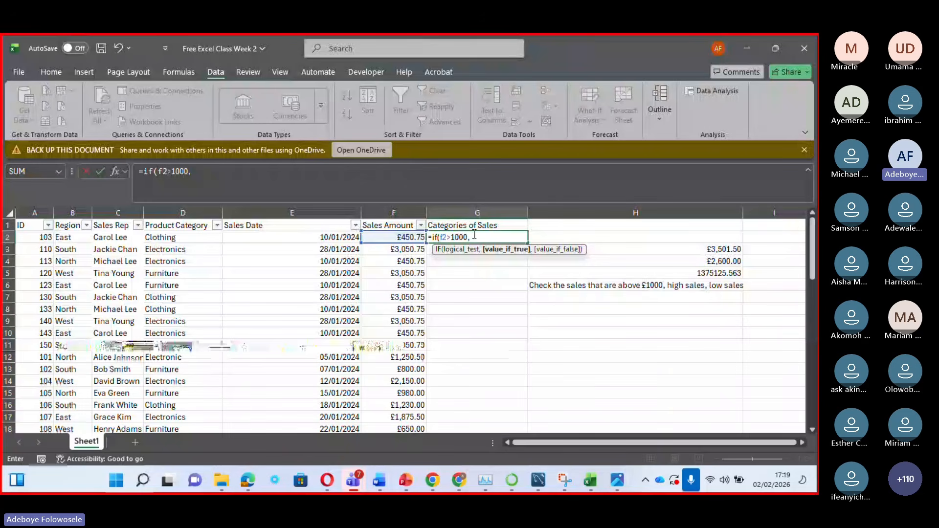
{"action": "type", "text": "\"High Sale\""}
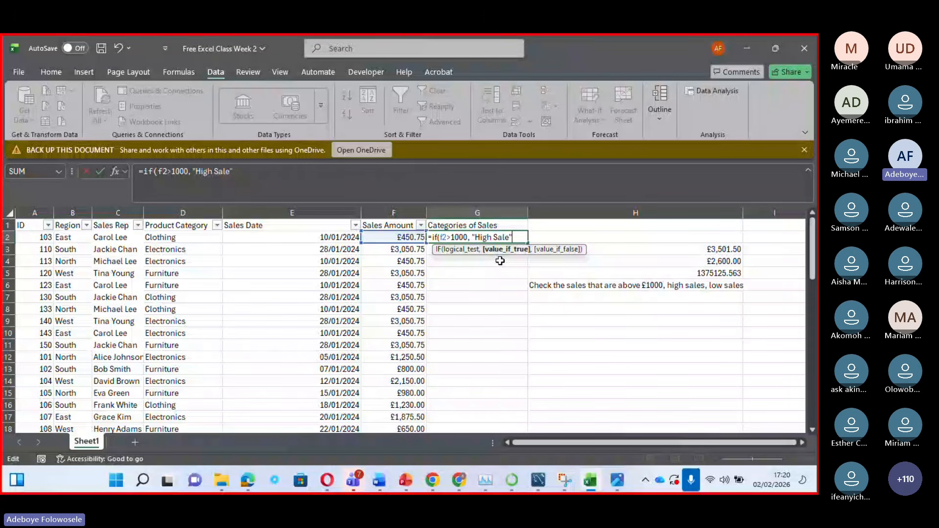
{"action": "type", "text": ","}
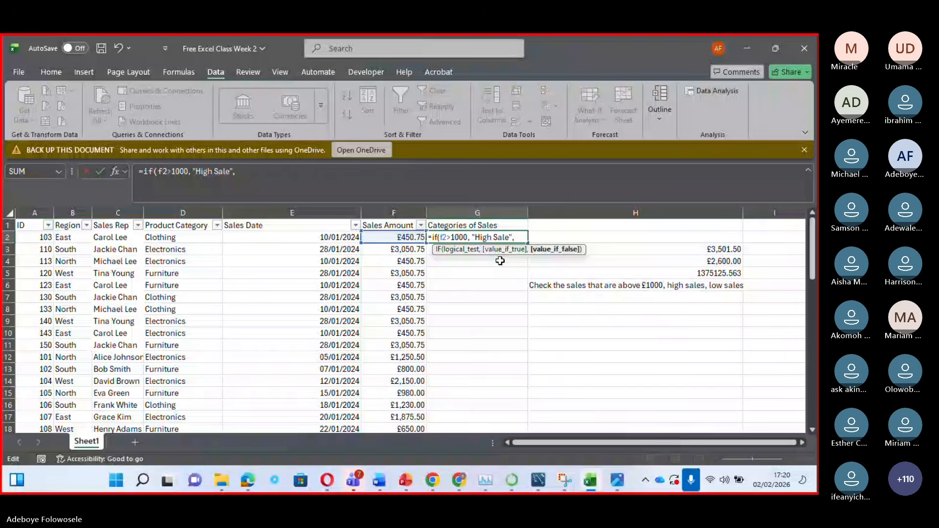
{"action": "type", "text": "\"\""}
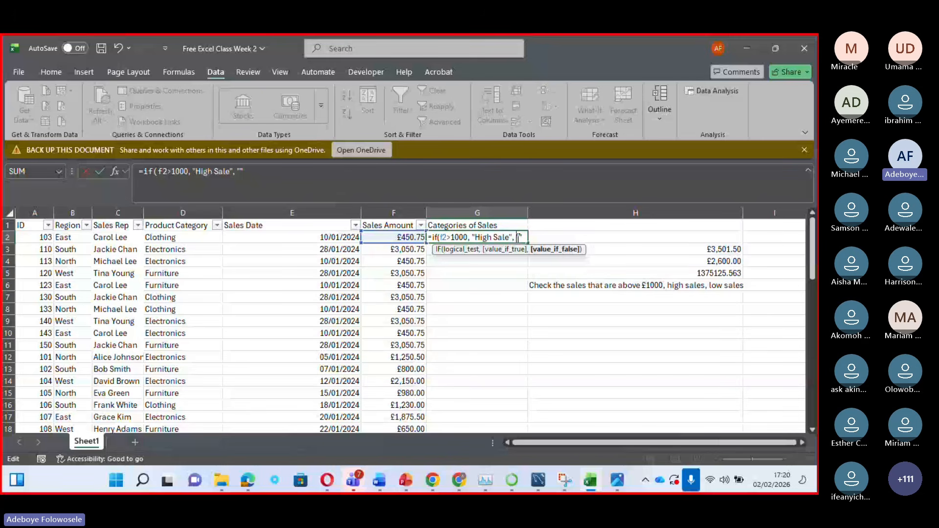
{"action": "type", "text": "Low Sale\")"}
{"action": "key", "text": "ctrl+Return"}
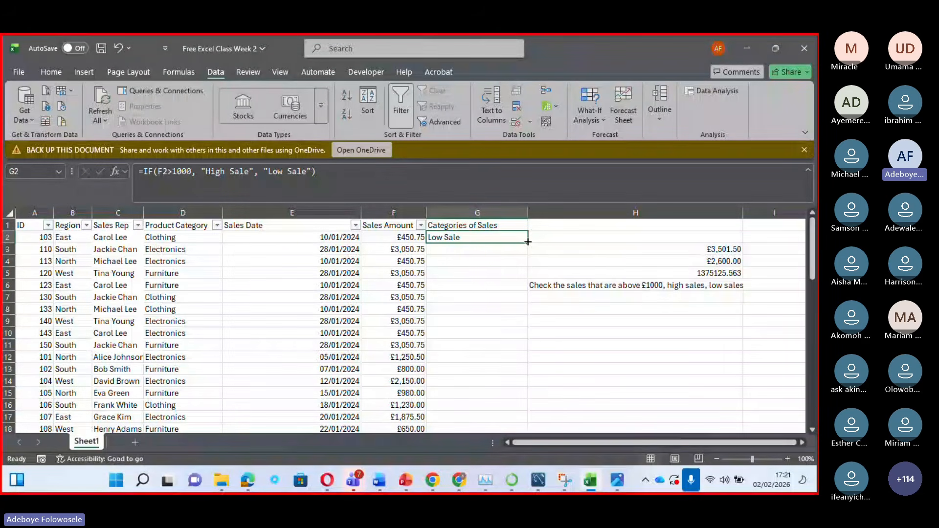
Fill the IF formula from G2 down the Categories of Sales column and check the copied formulas in G4 and G20
{"action": "left_click_drag", "start_coordinate": [528, 242], "coordinate": [528, 242]}
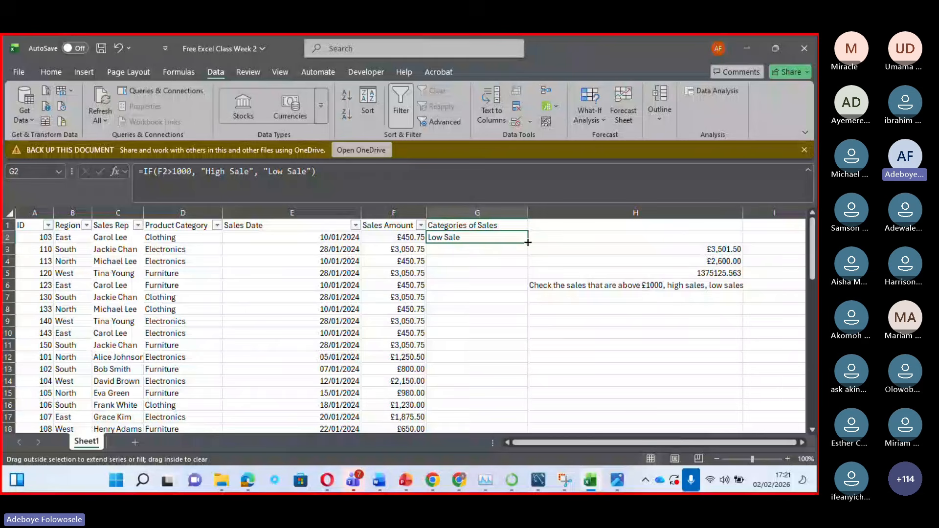
{"action": "double_click", "coordinate": [528, 242]}
{"action": "left_click", "coordinate": [449, 265]}
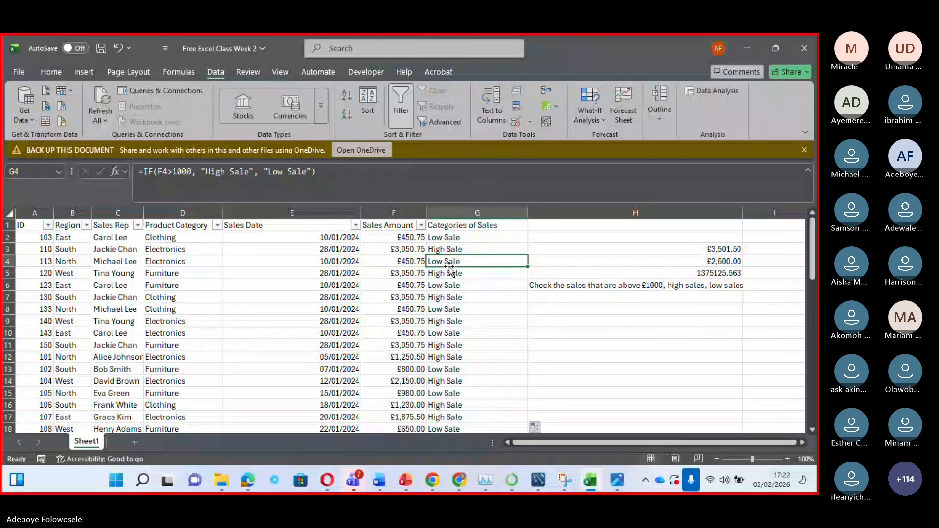
{"action": "scroll", "coordinate": [455, 318], "scroll_direction": "down", "scroll_amount": 2}
{"action": "left_click", "coordinate": [464, 391]}
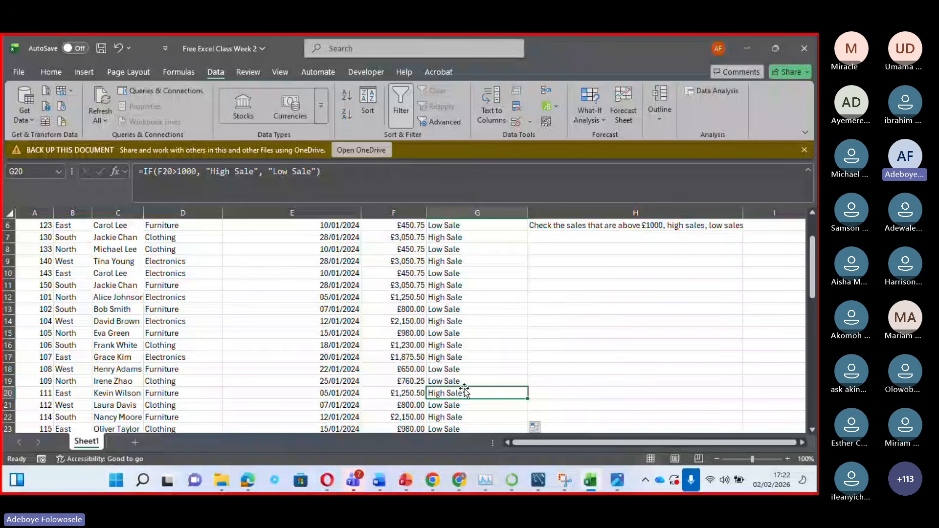
Insert a blank column H before the notes and list High sales, Medium Sales and Sales in I7:I9
{"action": "right_click", "coordinate": [579, 227]}
{"action": "left_click", "coordinate": [605, 320]}
{"action": "left_click", "coordinate": [577, 258]}
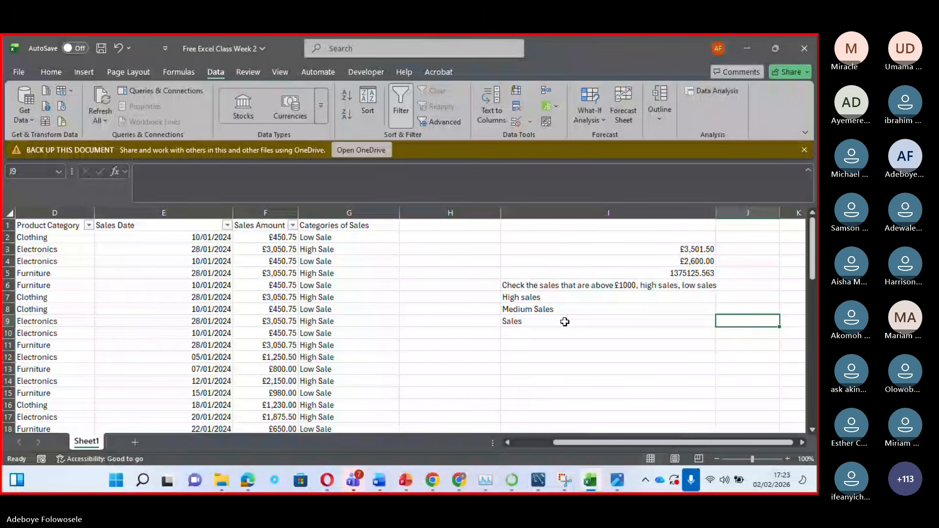
Enter the thresholds >3000, >1000 < 3000 and <1000 in J7:J9 and the header "Further Categories of Sales" in H1
{"action": "key", "text": "Up"}
{"action": "key", "text": "Up"}
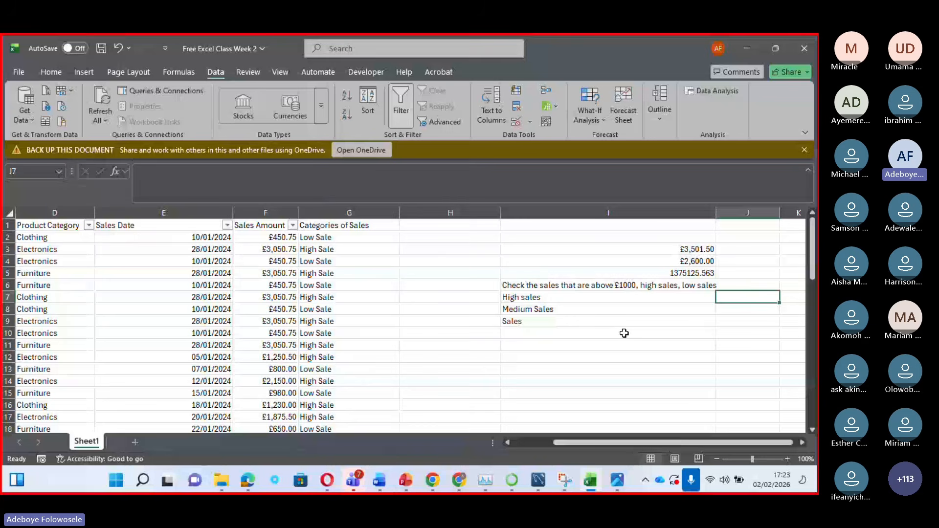
{"action": "type", "text": "=<5"}
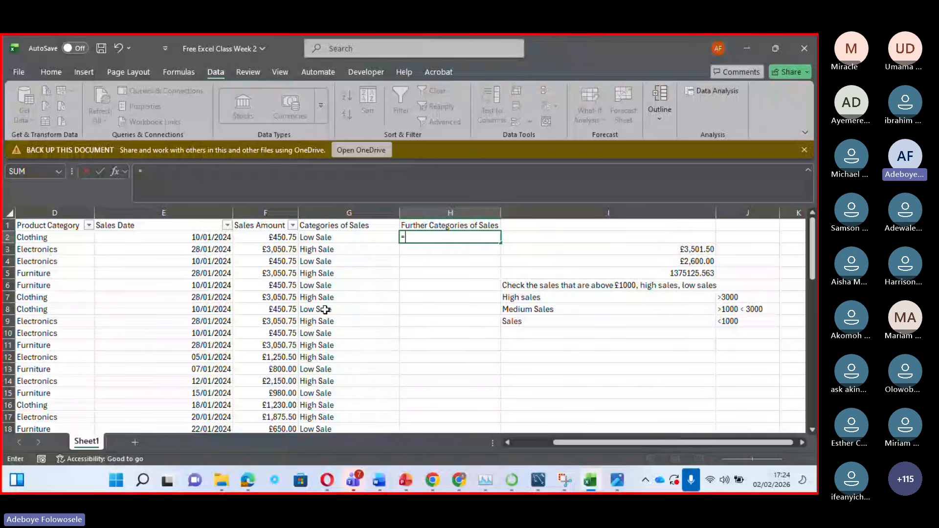
Start the categorisation formula in H2 as =IF(F2>3000, "") with an empty value-if-true text
{"action": "type", "text": "if"}
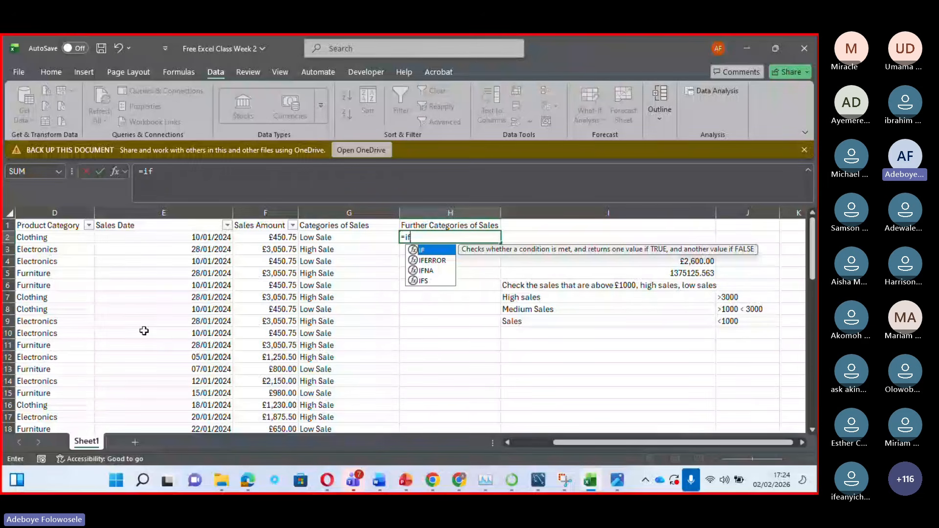
{"action": "type", "text": "("}
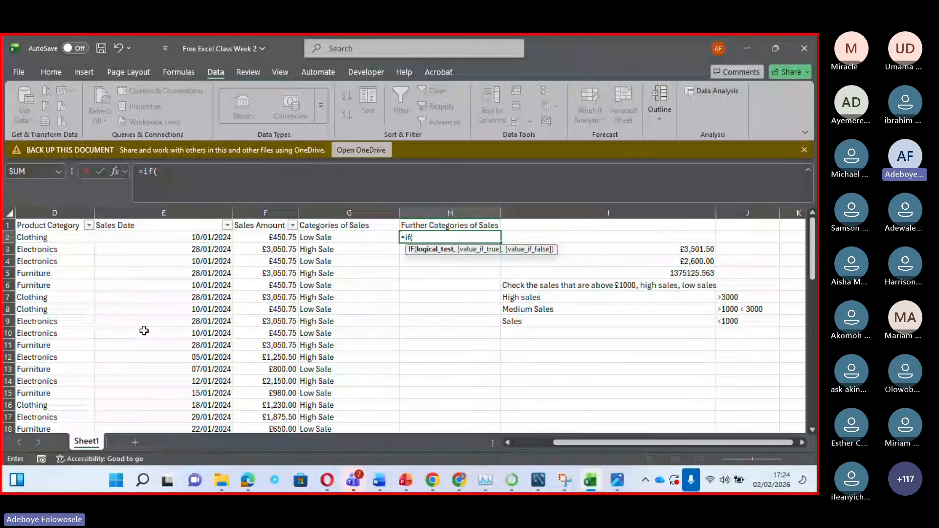
{"action": "type", "text": "F2"}
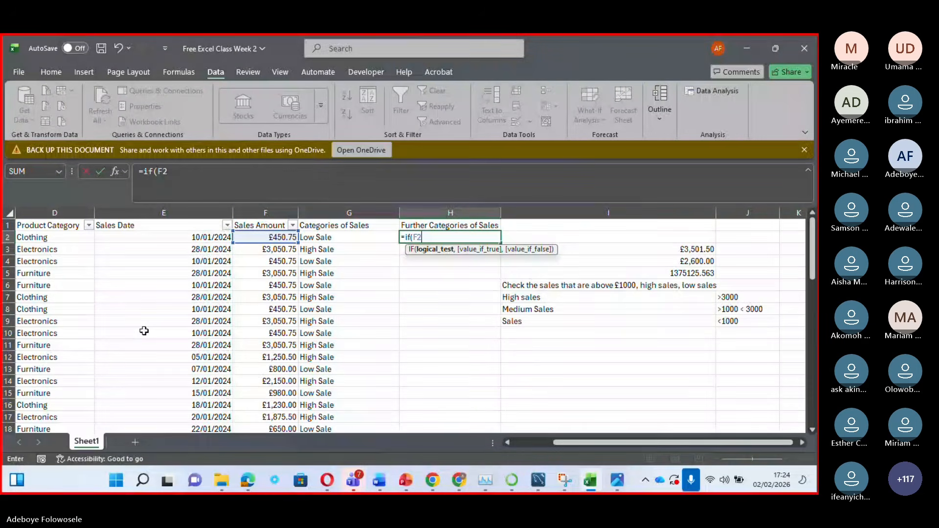
{"action": "type", "text": ">3000,"}
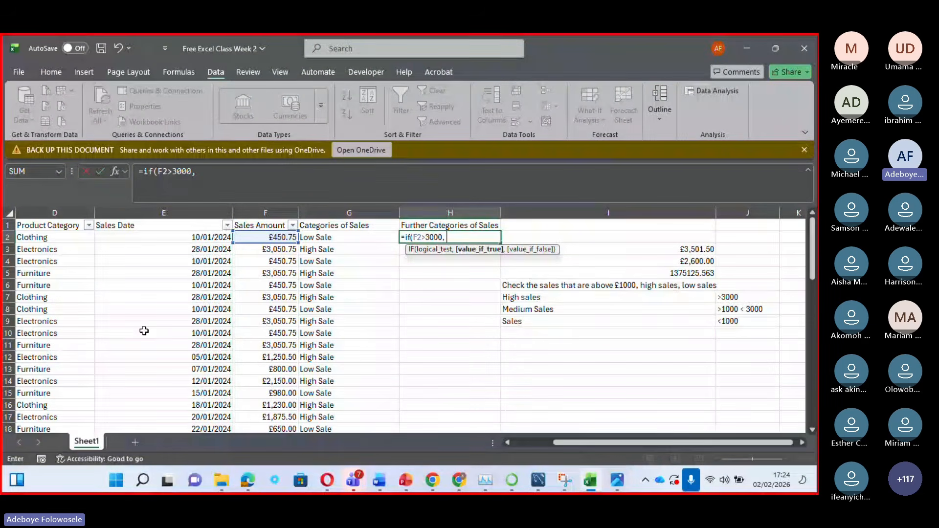
{"action": "type", "text": " \""}
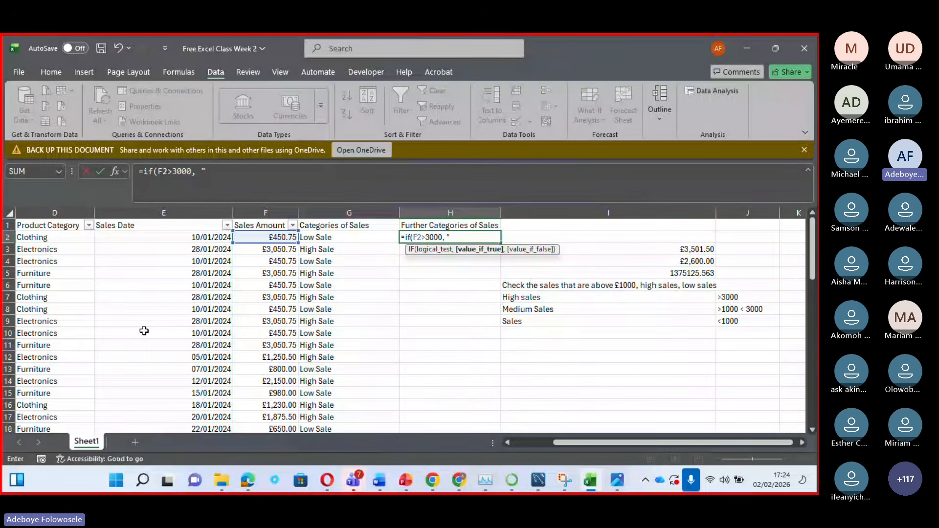
{"action": "type", "text": "\""}
{"action": "key", "text": "Left"}
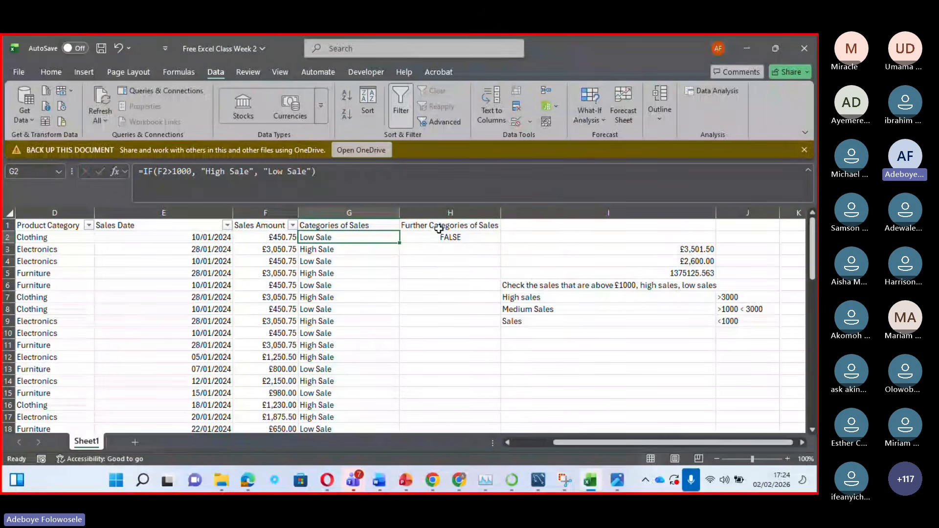
Reopen the H2 formula, put High Sales between the quotes as the value if true, and append a comma after the closing parenthesis
{"action": "double_click", "coordinate": [450, 237]}
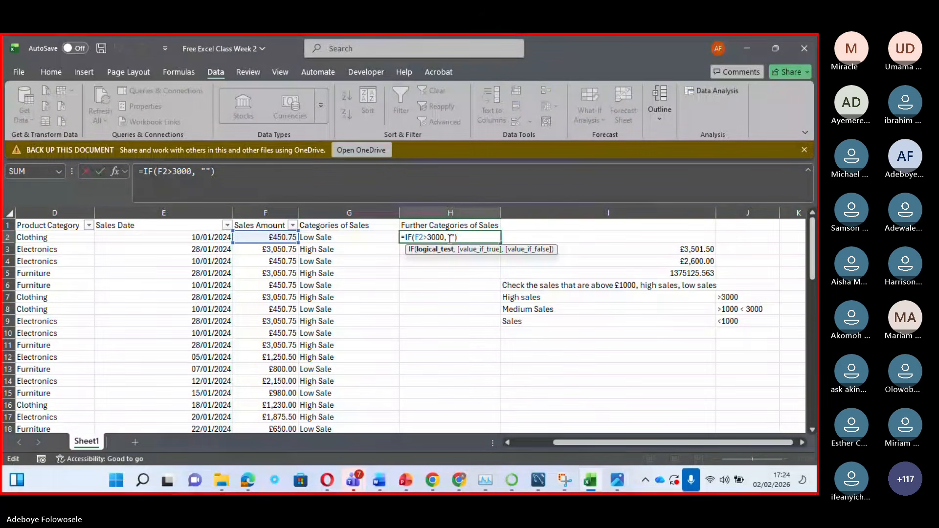
{"action": "left_click", "coordinate": [450, 238]}
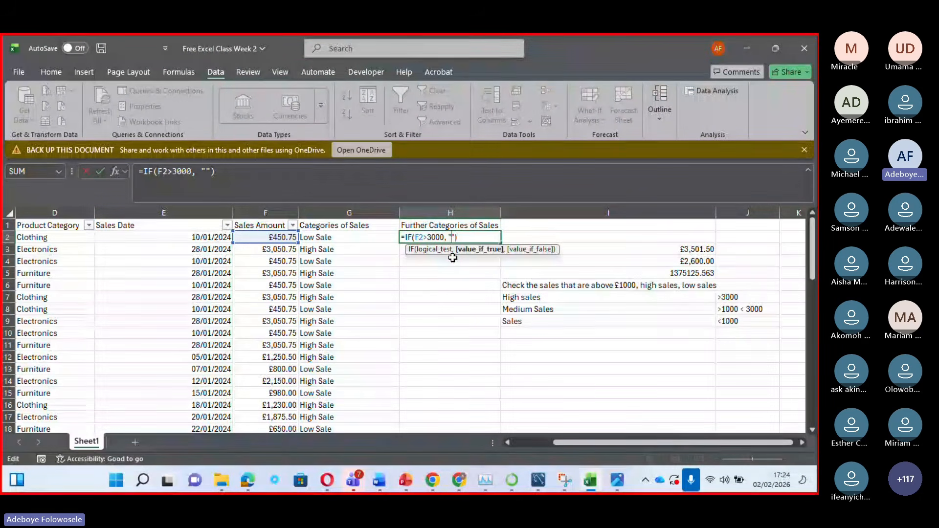
{"action": "type", "text": "High "}
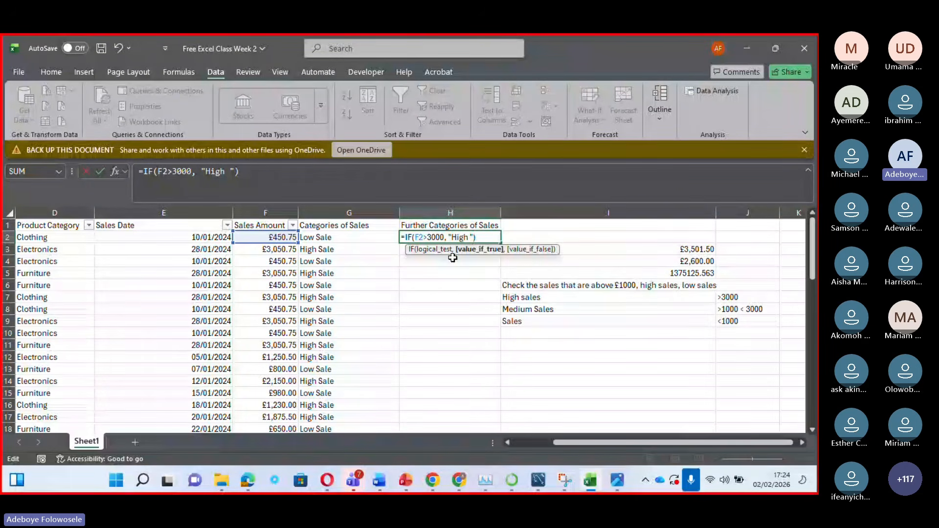
{"action": "type", "text": "Sales"}
{"action": "left_click", "coordinate": [260, 182]}
{"action": "type", "text": ","}
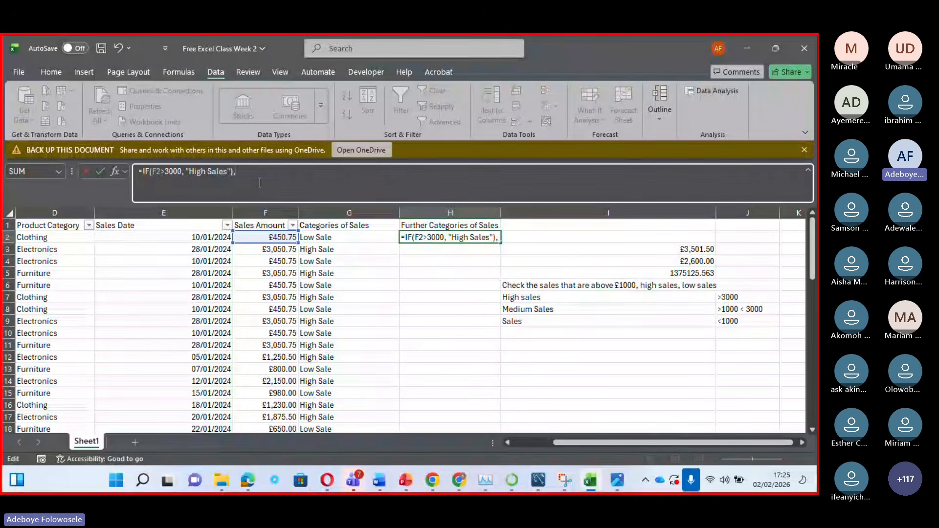
Add a second condition to the H2 formula: IF(F2>1000, "Medium Sales", "Low Sales")), ending with two closing parentheses
{"action": "left_click", "coordinate": [260, 182]}
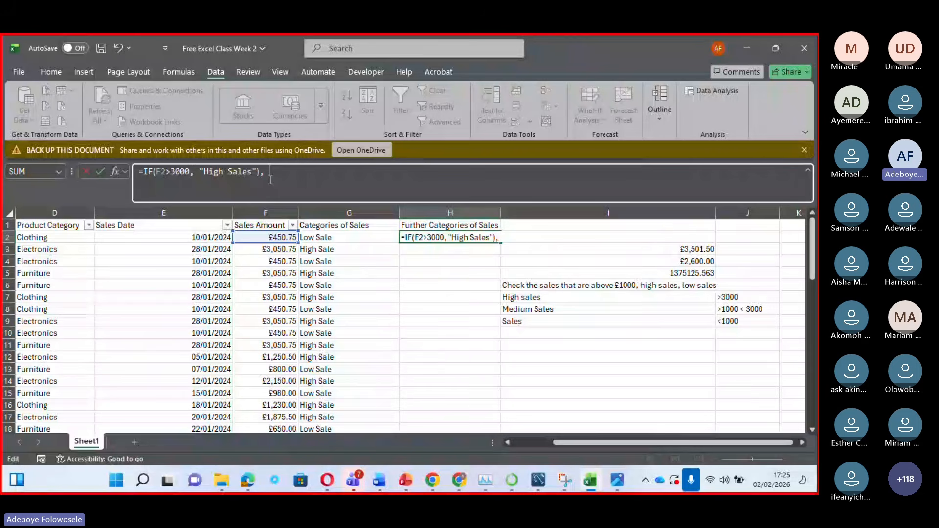
{"action": "type", "text": "i"}
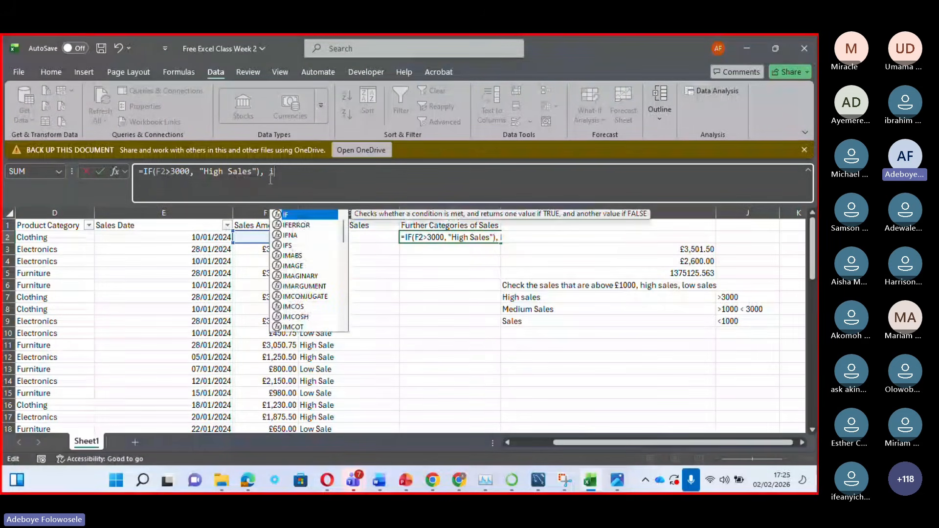
{"action": "type", "text": "f"}
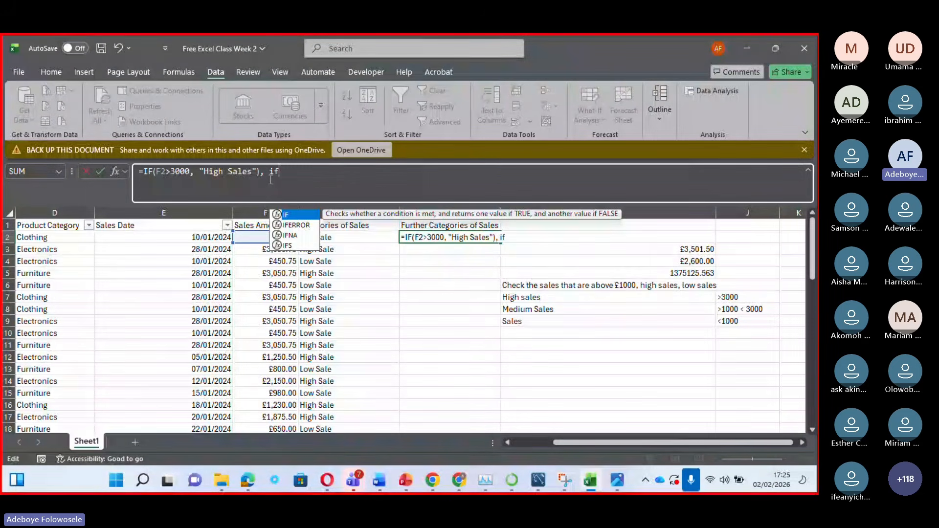
{"action": "type", "text": "("}
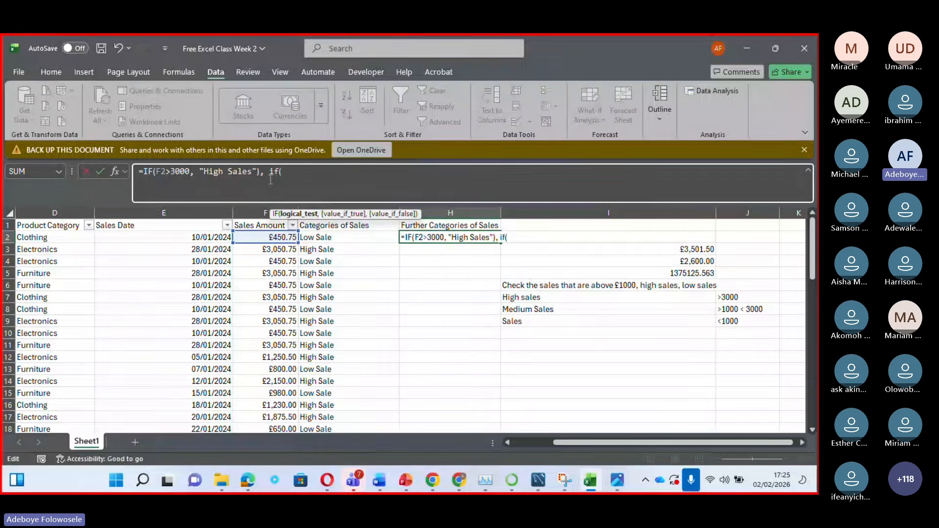
{"action": "type", "text": "f2>"}
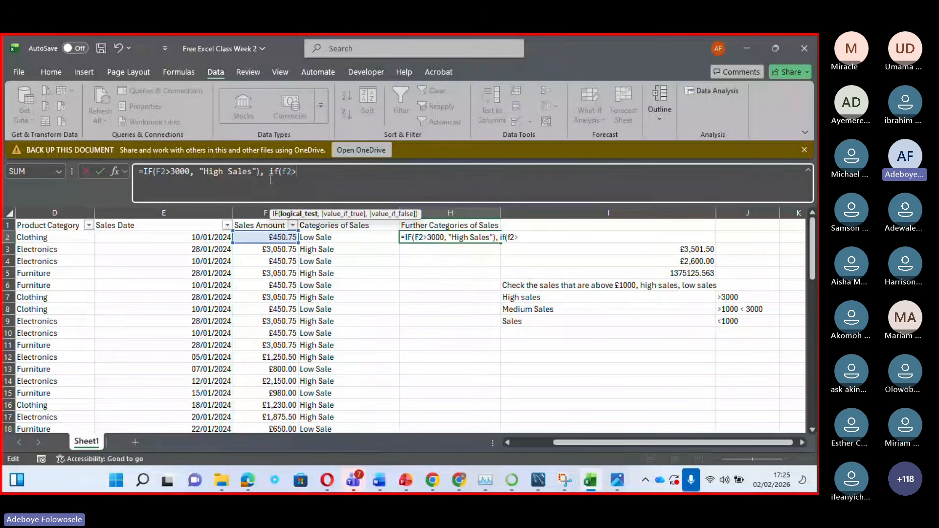
{"action": "type", "text": "1000, "}
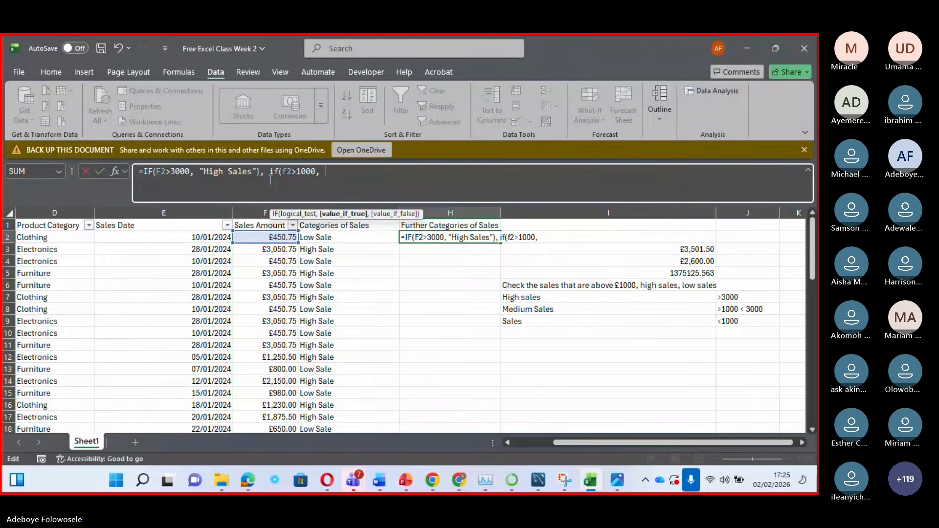
{"action": "type", "text": "\""}
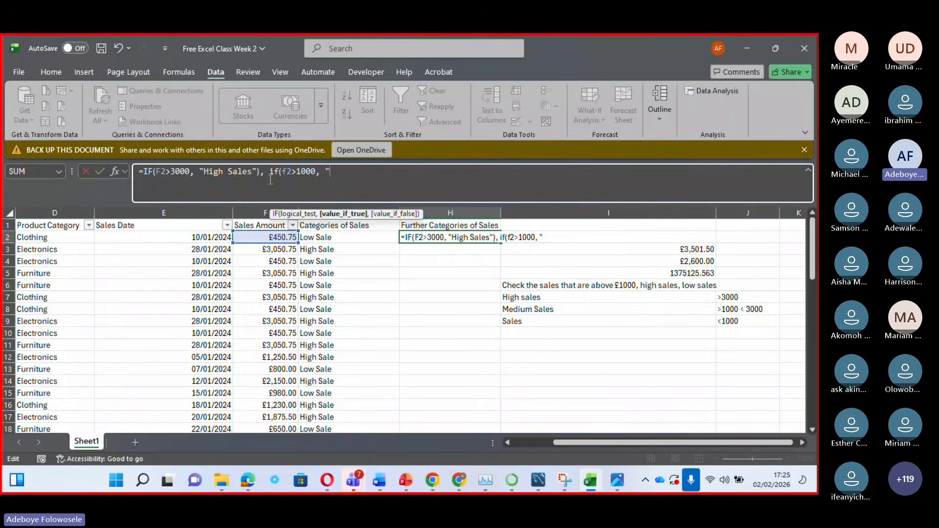
{"action": "type", "text": "\""}
{"action": "type", "text": "Medium"}
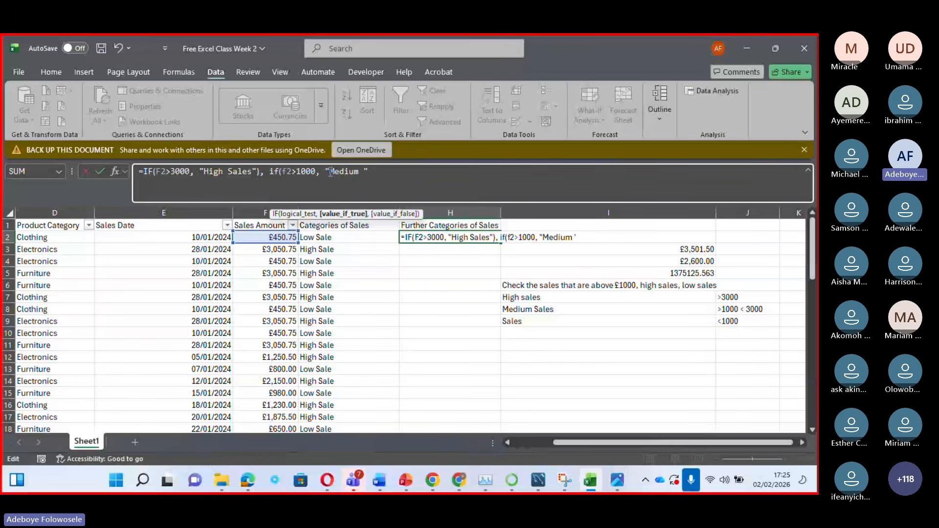
{"action": "type", "text": "Sales\", \"Low Sales\""}
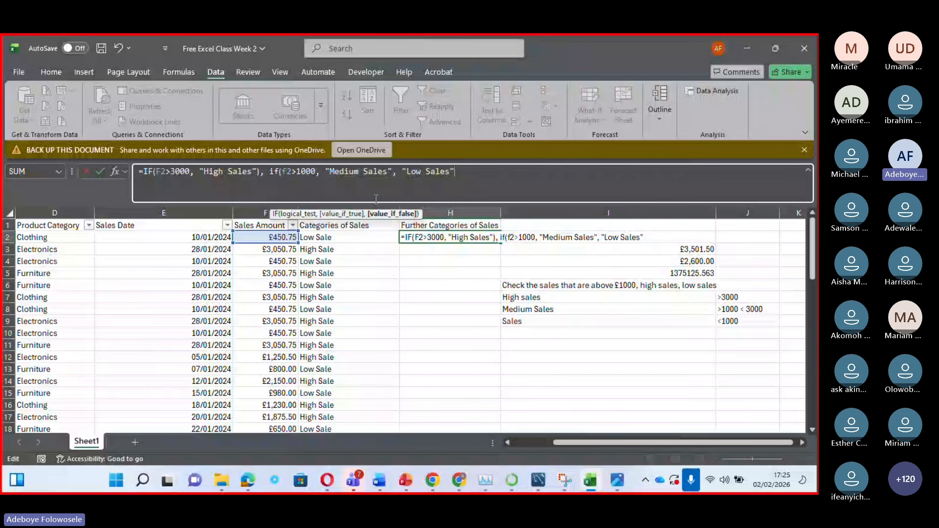
{"action": "type", "text": "))"}
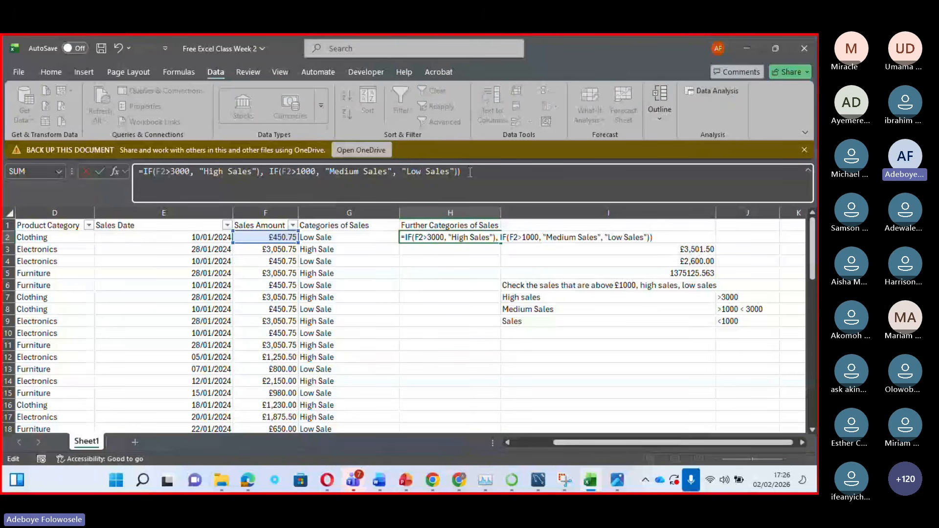
Remove the closing parenthesis after "High Sales" in H2 to nest the second IF inside the first, and enter the formula
{"action": "left_click", "coordinate": [156, 174]}
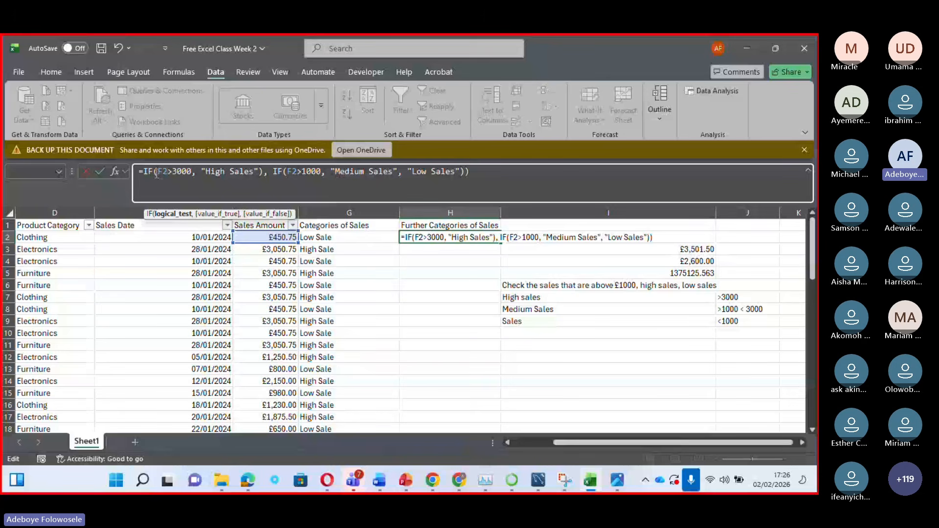
{"action": "left_click", "coordinate": [264, 172]}
{"action": "key", "text": "BackSpace"}
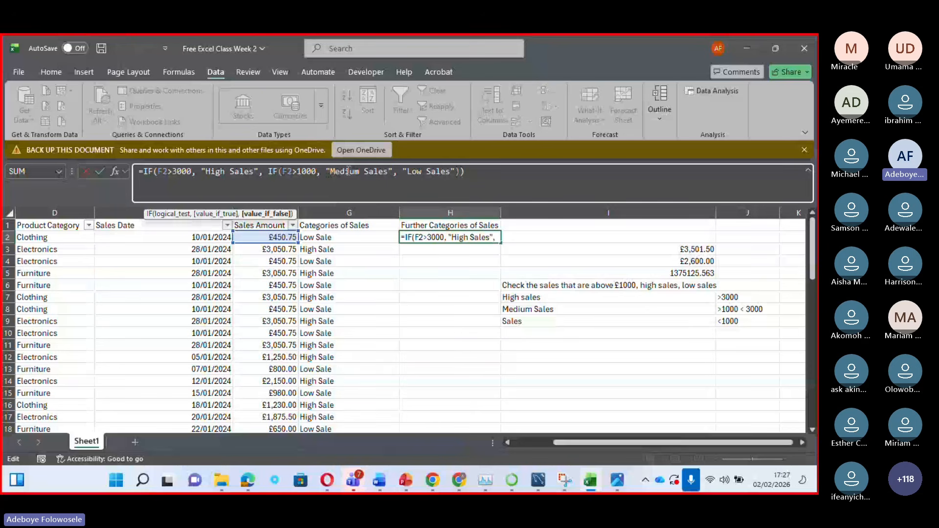
{"action": "key", "text": "Return"}
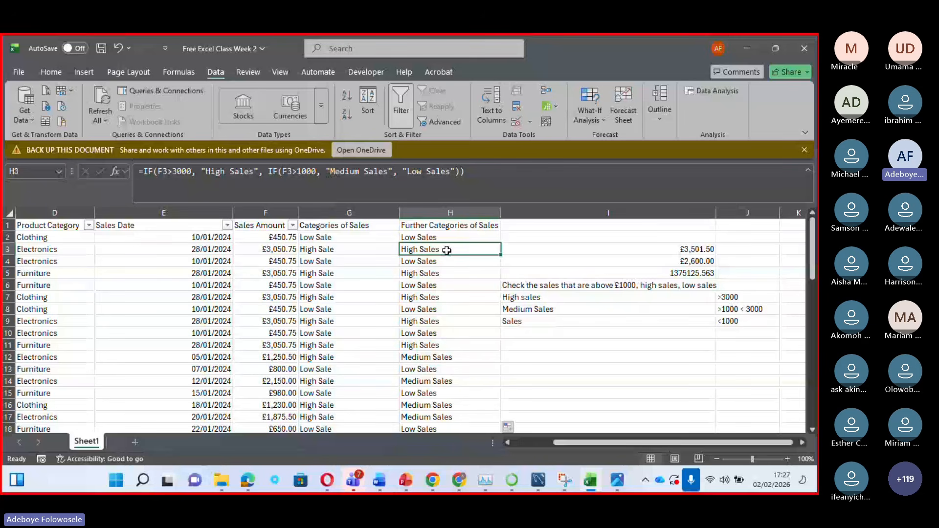
Examine the copied nested IF formulas cell by cell down the Further Categories of Sales column from H3
{"action": "key", "text": "Down"}
{"action": "key", "text": "Down"}
{"action": "key", "text": "Down"}
{"action": "key", "text": "Down"}
{"action": "key", "text": "Down"}
{"action": "key", "text": "Down"}
{"action": "key", "text": "Down"}
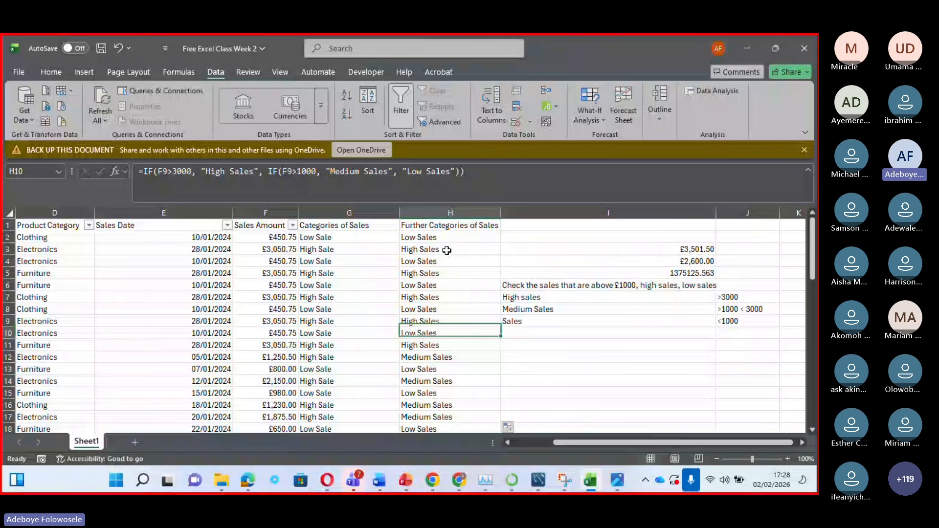
{"action": "key", "text": "Down"}
{"action": "key", "text": "Down"}
{"action": "key", "text": "Down"}
{"action": "key", "text": "Down"}
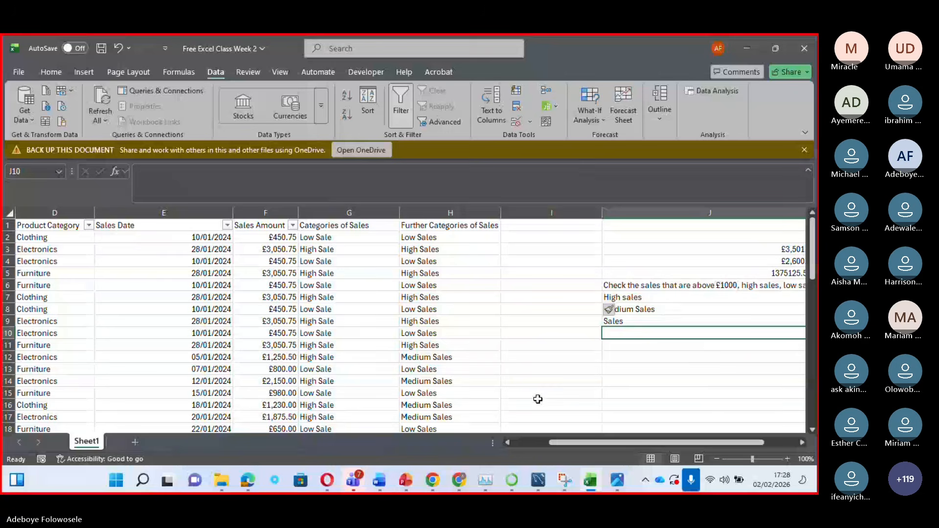
Enter the note "Sales above £1000 and region is East" in cell J10
{"action": "type", "text": "Sal"}
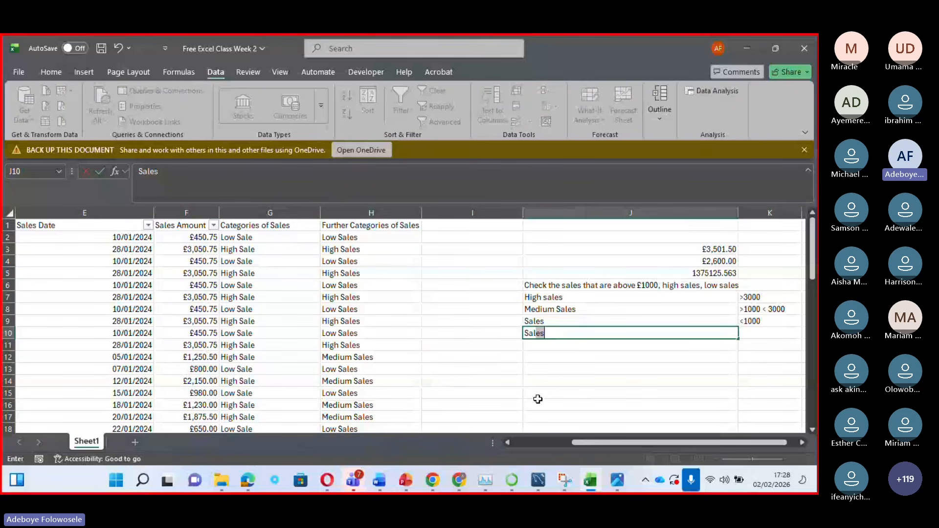
{"action": "key", "text": "Tab"}
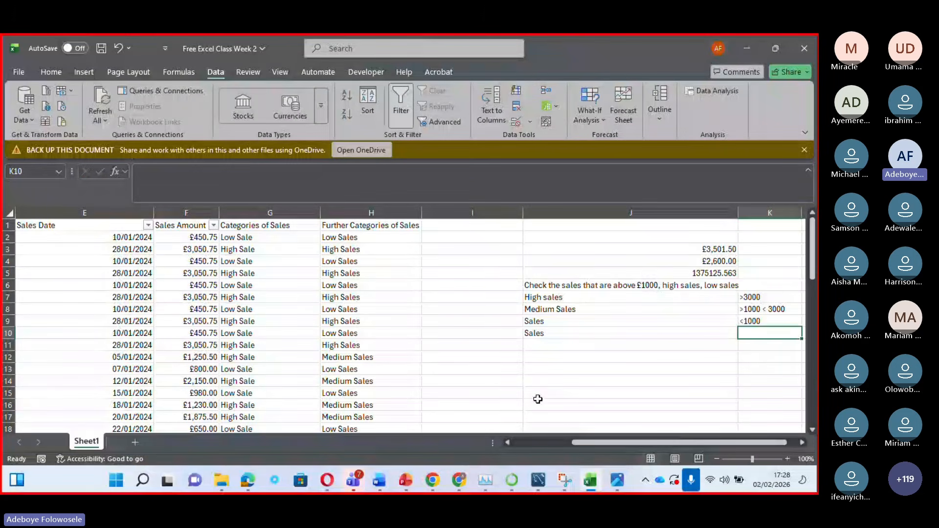
{"action": "double_click", "coordinate": [547, 334]}
{"action": "type", "text": "above"}
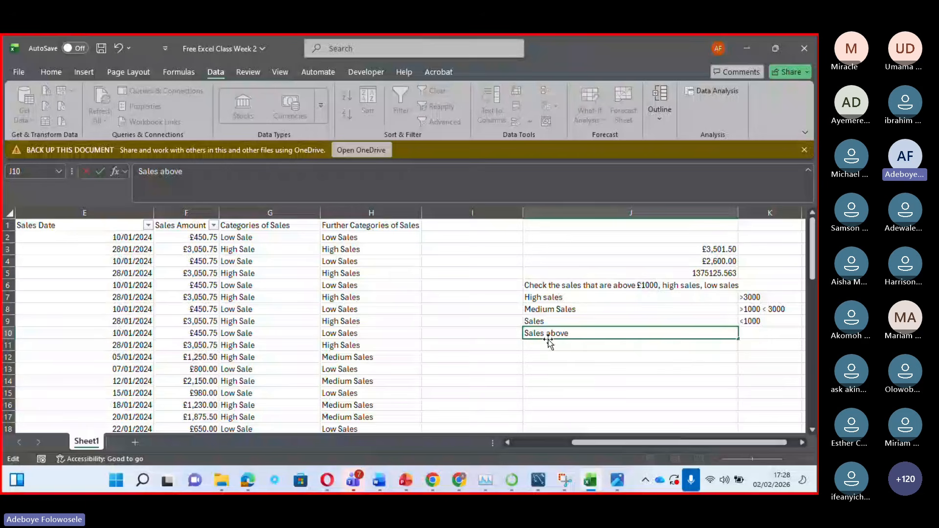
{"action": "type", "text": "£1000"}
{"action": "type", "text": "and region is East"}
{"action": "key", "text": "Return"}
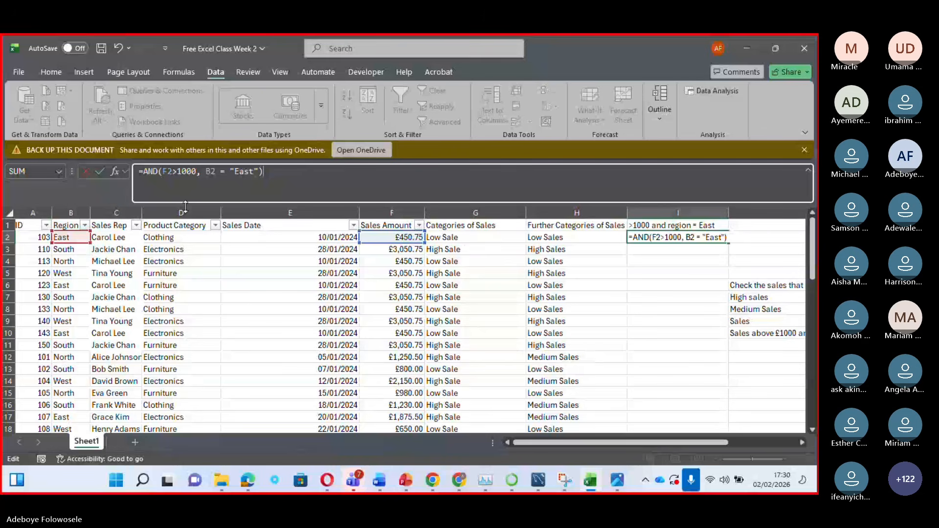
Enter =AND(F2>1000, B2 = "East") in I2 and fill it down to I51
{"action": "key", "text": "ctrl+Return"}
{"action": "left_click_drag", "start_coordinate": [729, 243], "coordinate": [708, 453]}
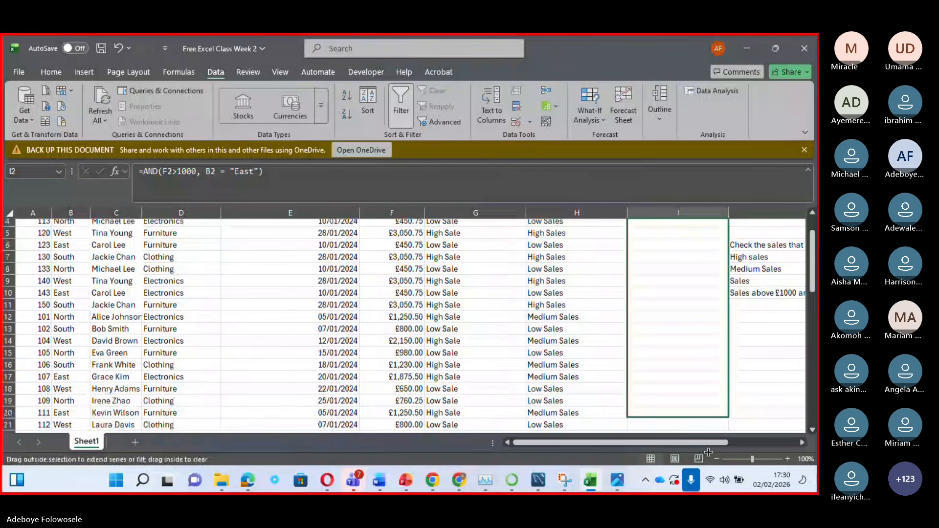
{"action": "left_click_drag", "start_coordinate": [708, 452], "coordinate": [705, 451]}
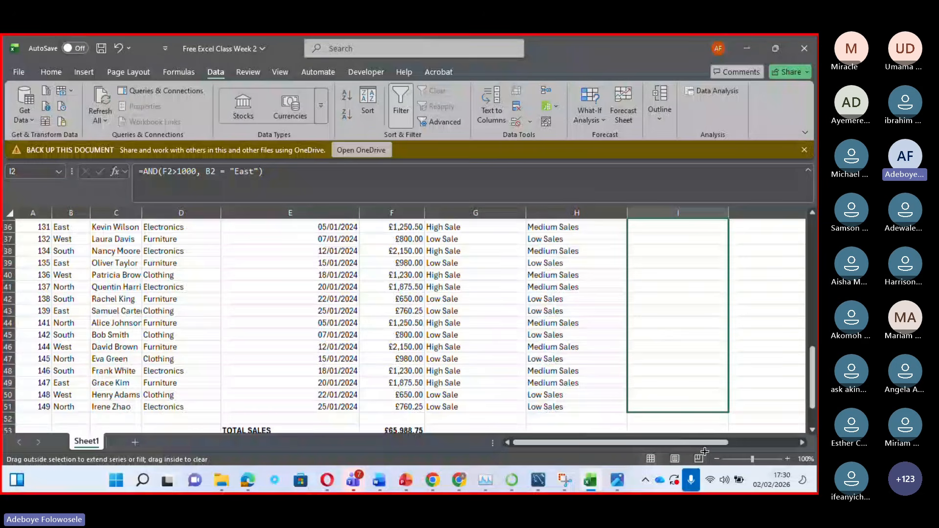
{"action": "left_click_drag", "start_coordinate": [704, 451], "coordinate": [702, 419]}
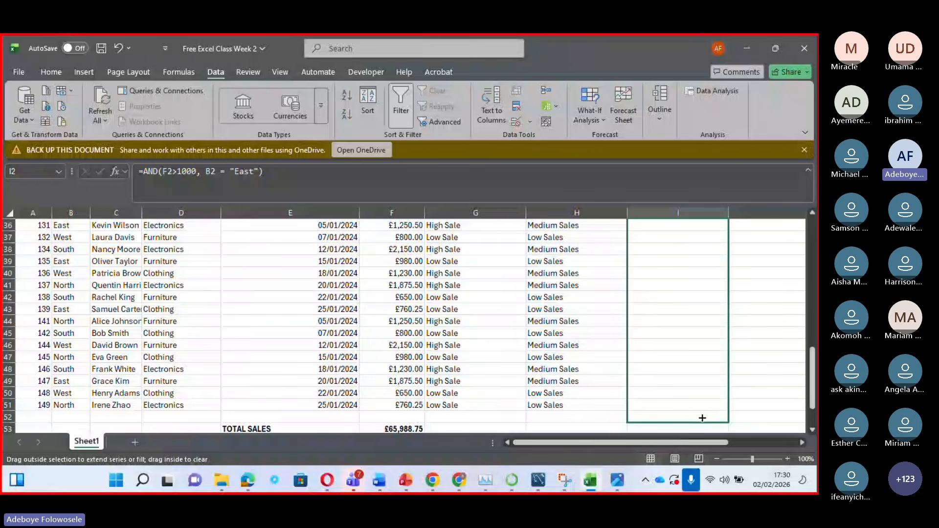
{"action": "left_click_drag", "start_coordinate": [702, 418], "coordinate": [702, 406]}
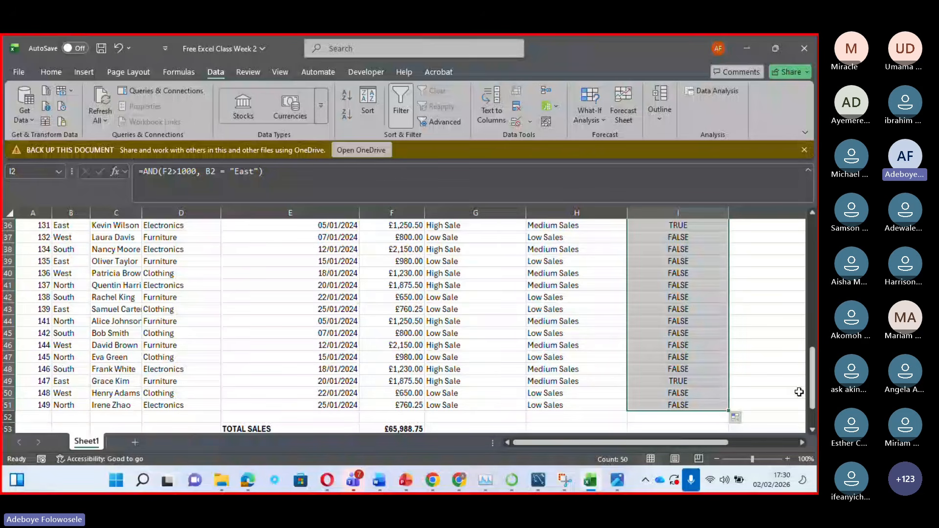
Check the copied AND formulas in column I from I46 to I50
{"action": "left_click", "coordinate": [686, 345]}
{"action": "scroll", "coordinate": [686, 355], "scroll_direction": "up", "scroll_amount": 2}
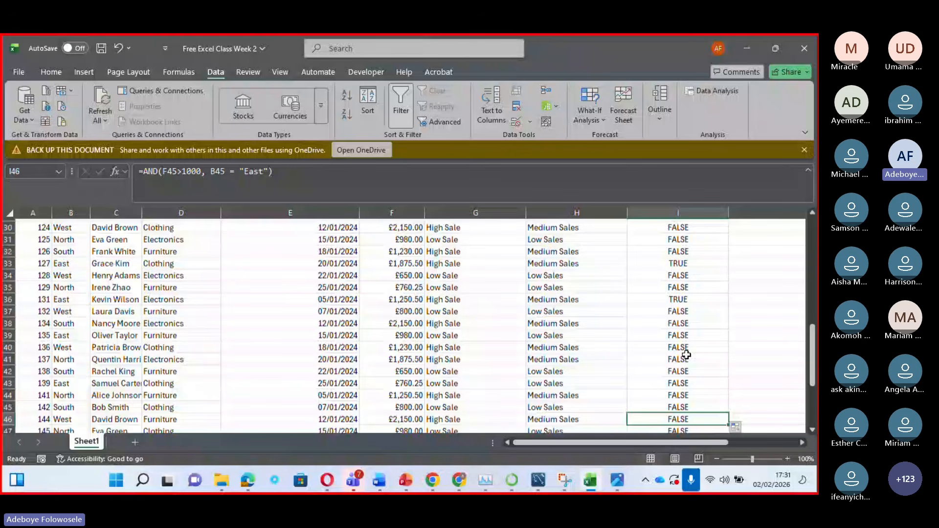
{"action": "key", "text": "Down"}
{"action": "key", "text": "Down"}
{"action": "key", "text": "Down"}
{"action": "key", "text": "Down"}
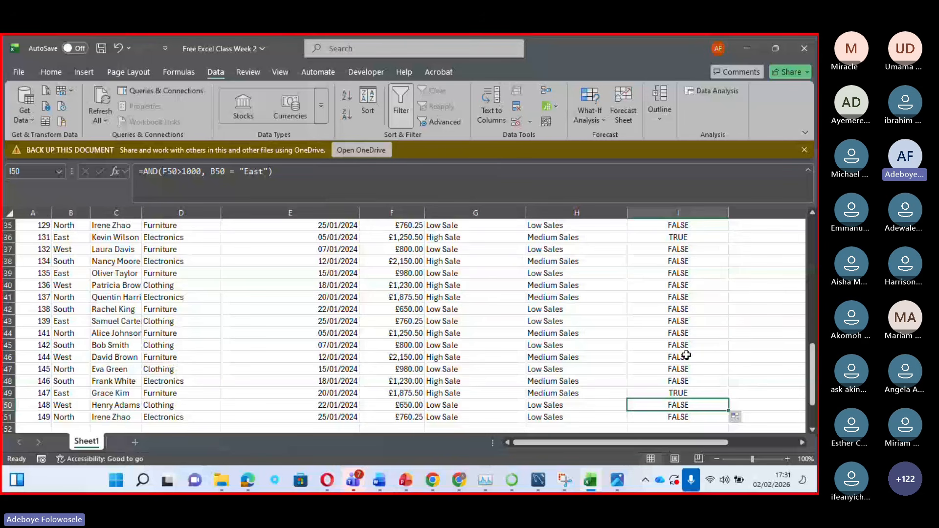
Return to the AND column's header in row 1 and turn off filtering so all the sales rows show
{"action": "key", "text": "ctrl+Up"}
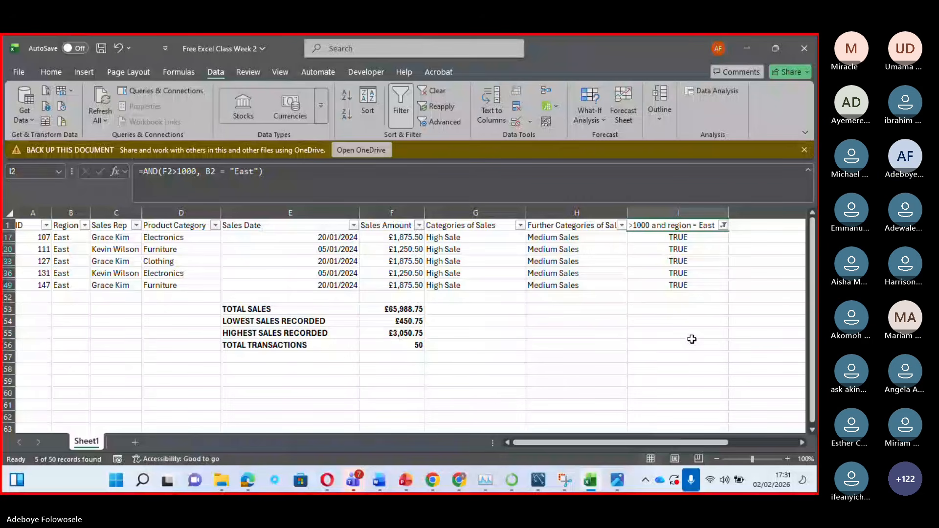
{"action": "key", "text": "ctrl+shift+l"}
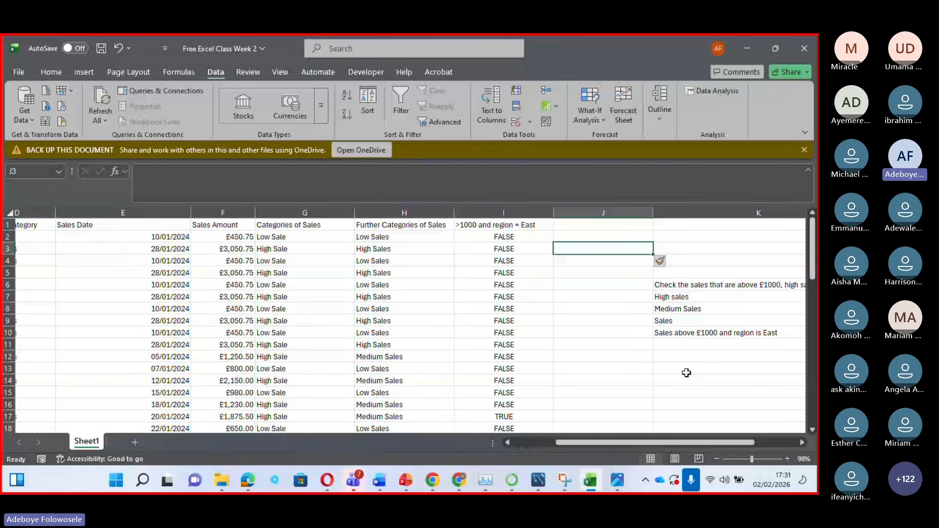
Enter the note "Sales above 3000 or Category is Electronics" in cell K11
{"action": "left_click", "coordinate": [678, 345]}
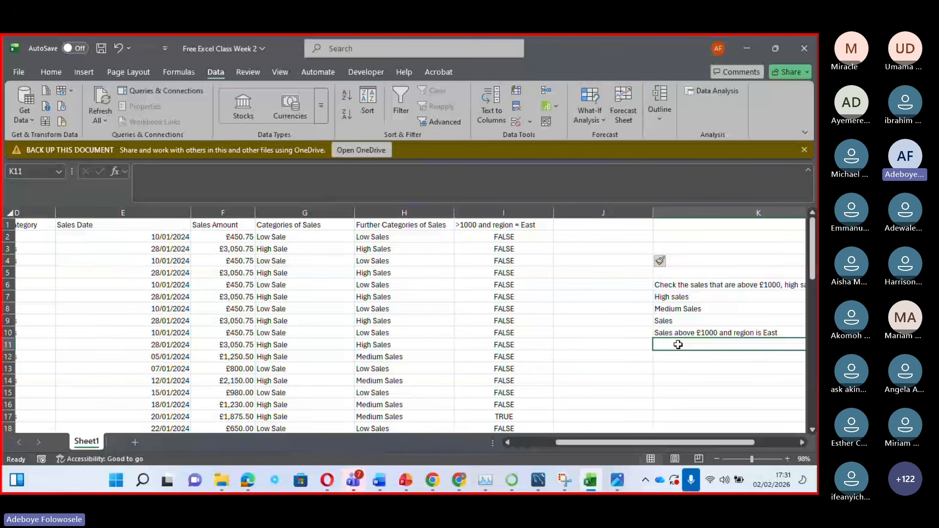
{"action": "type", "text": "S"}
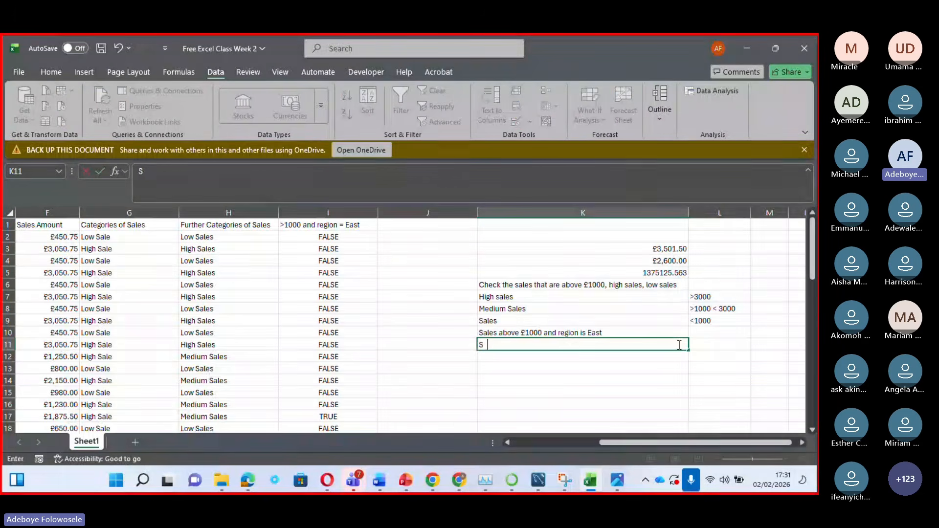
{"action": "type", "text": "ales "}
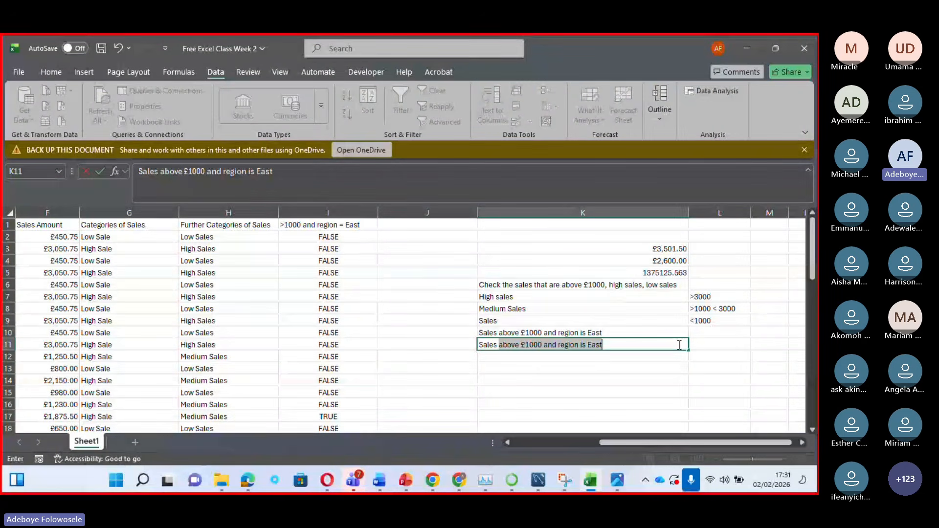
{"action": "type", "text": "above "}
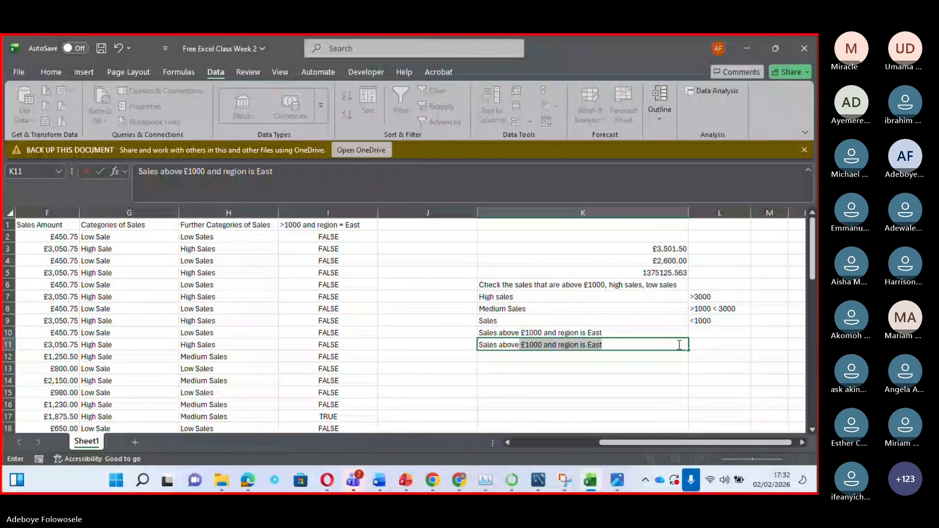
{"action": "type", "text": "3000 or "}
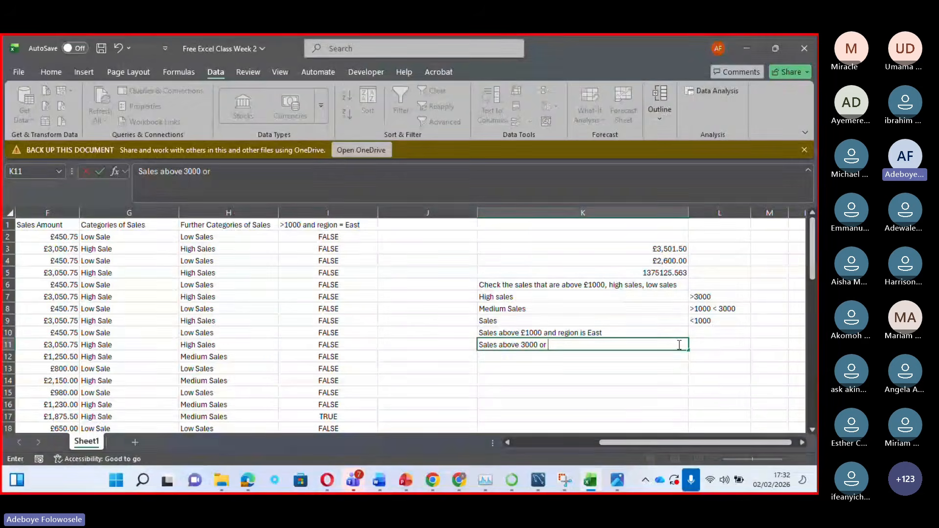
{"action": "type", "text": "Category"}
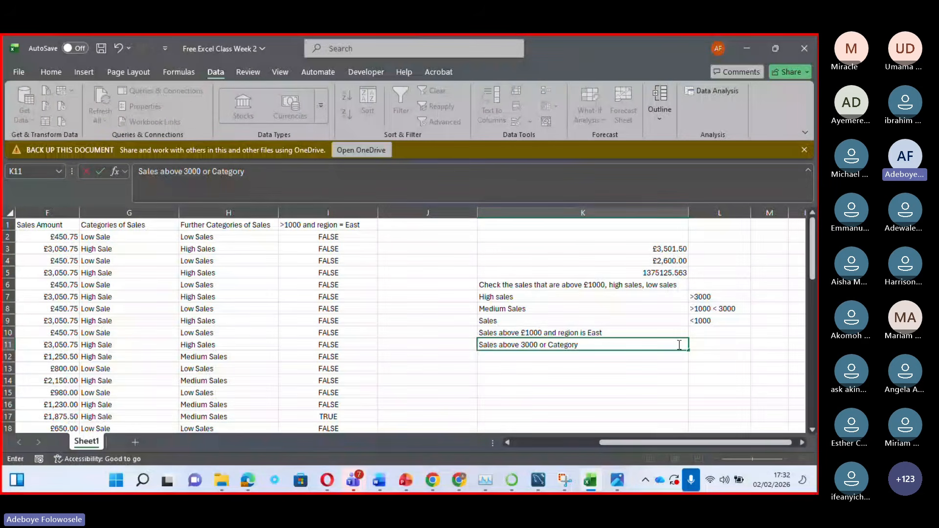
{"action": "type", "text": " is Electron"}
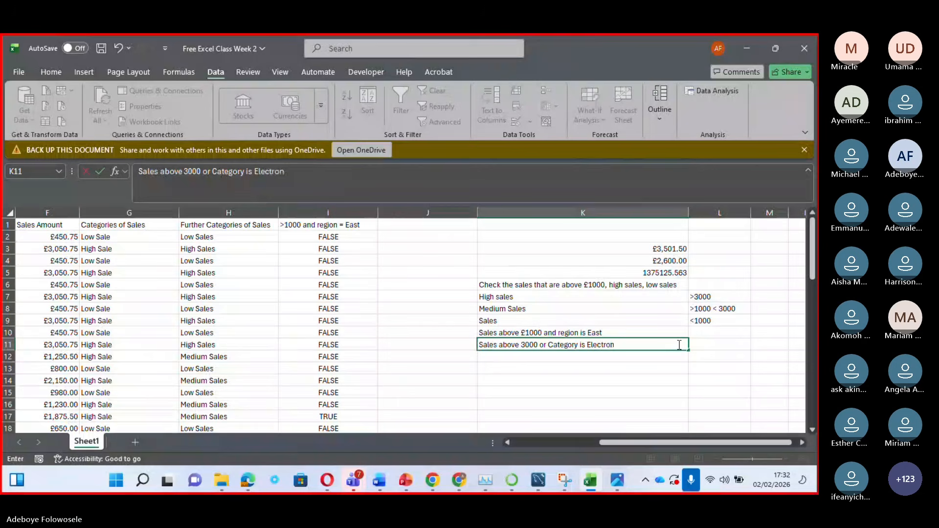
{"action": "type", "text": "ics"}
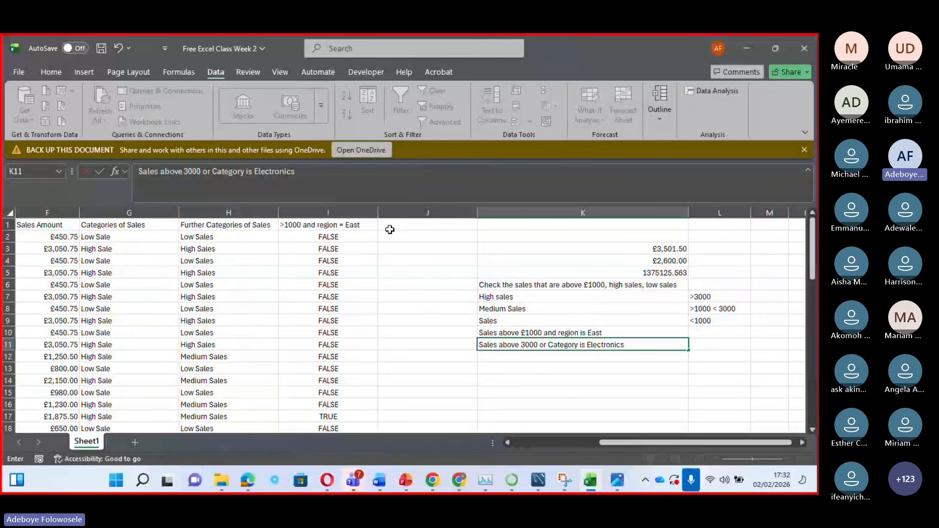
Enter a header starting ">3000 OR category" in cell J1 for the new test column
{"action": "left_click", "coordinate": [391, 225]}
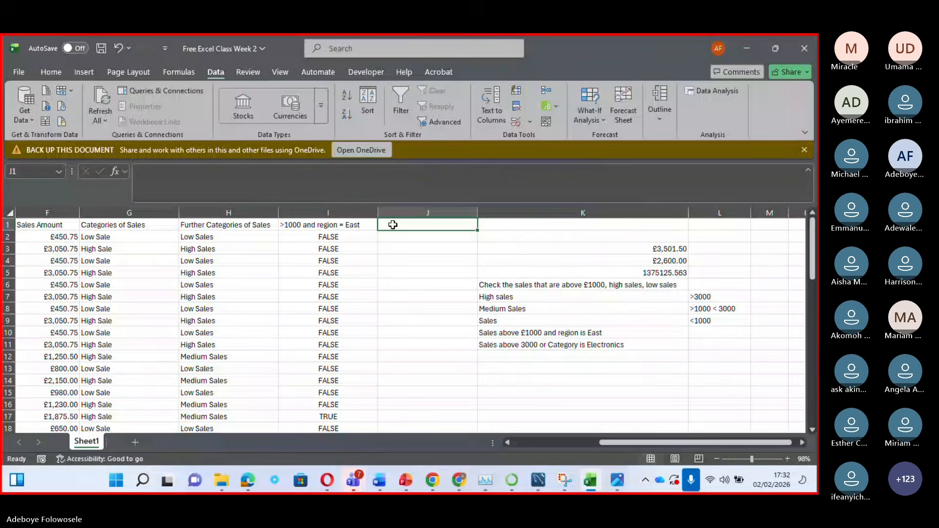
{"action": "type", "text": ">3000 OR"}
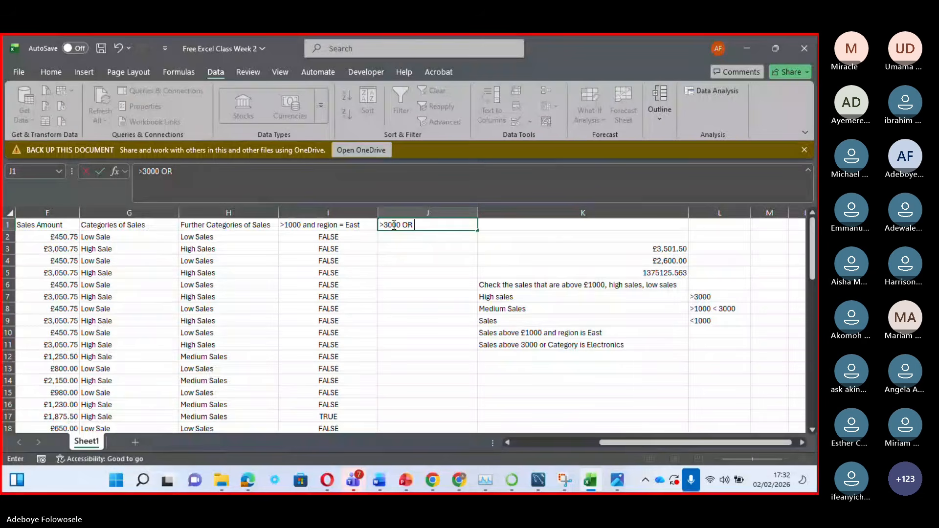
{"action": "type", "text": " category "}
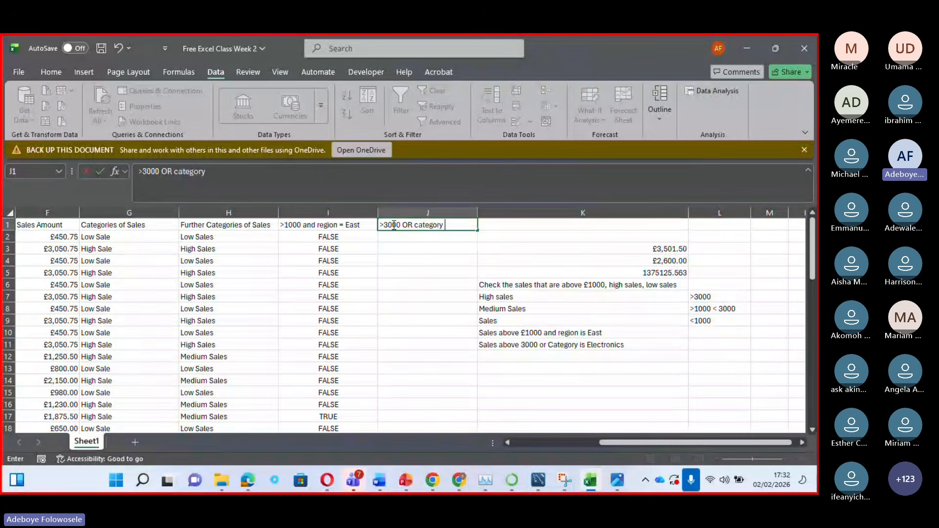
Complete the J1 header as ">3000 OR category = Electronics" and widen column J to fit it
{"action": "type", "text": "= E"}
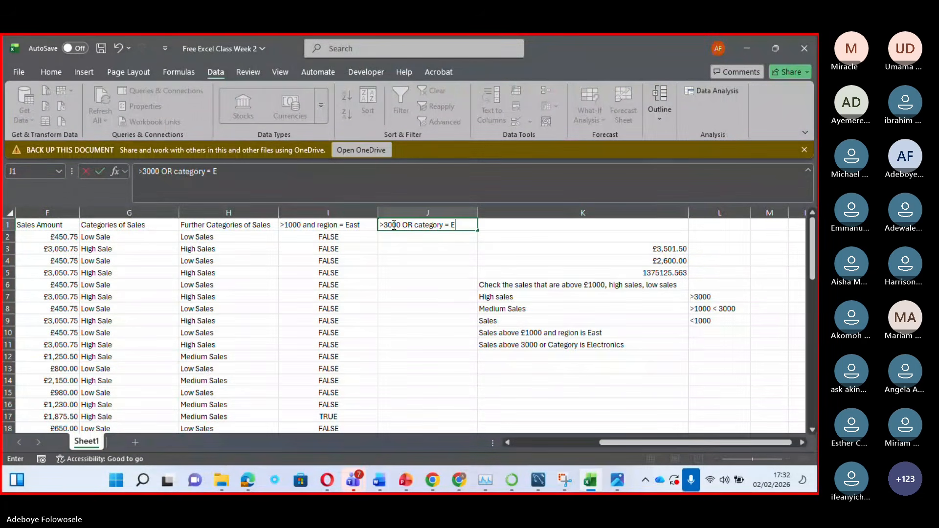
{"action": "type", "text": "lectronics"}
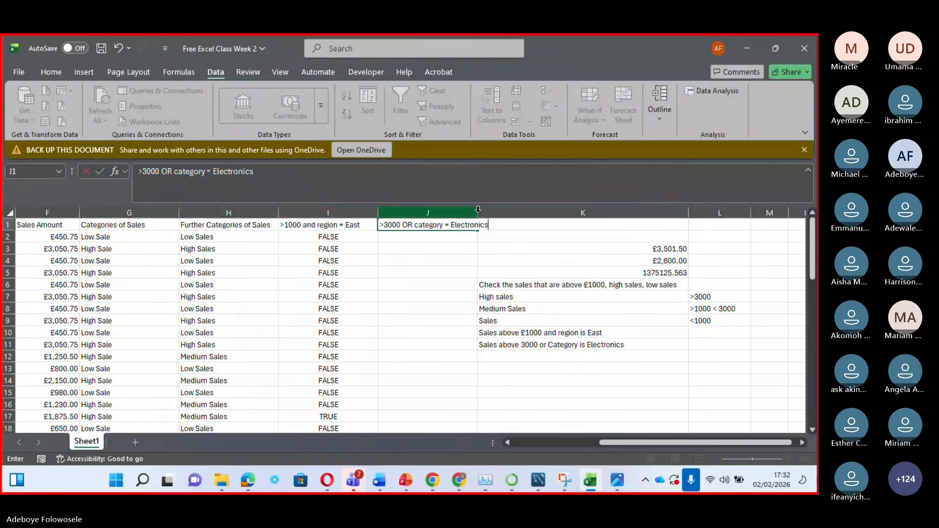
{"action": "left_click", "coordinate": [437, 259]}
{"action": "left_click_drag", "start_coordinate": [478, 212], "coordinate": [498, 215]}
Enter the formula =OR(F2>3000, D2="Electronics") in cell J2
{"action": "left_click", "coordinate": [430, 237]}
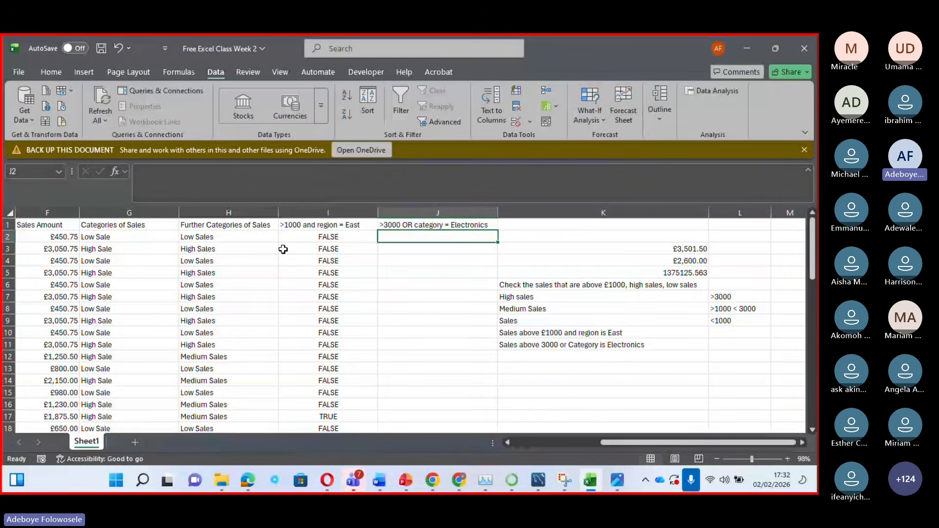
{"action": "type", "text": "="}
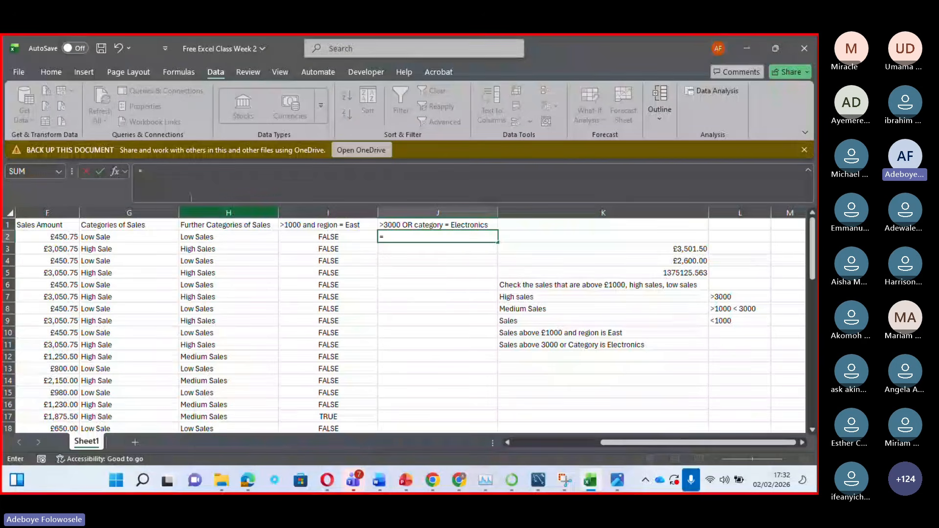
{"action": "left_click", "coordinate": [162, 178]}
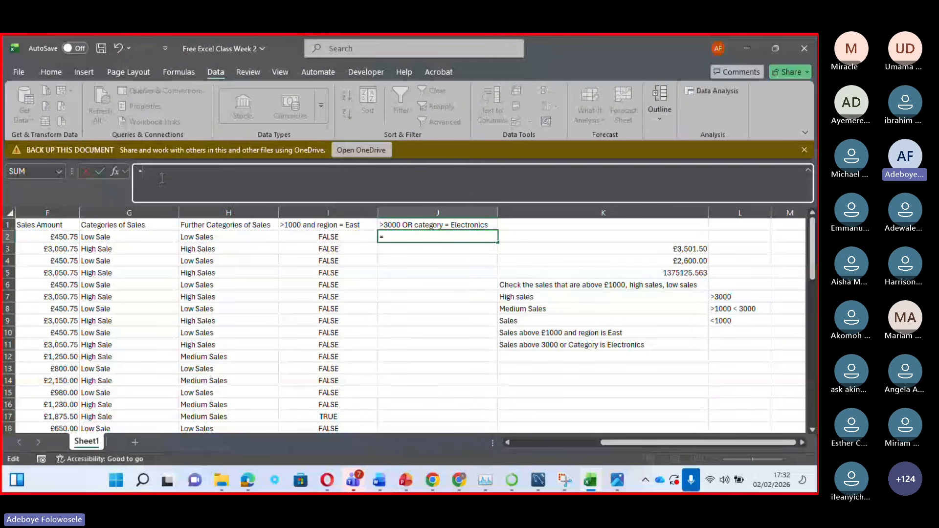
{"action": "type", "text": "OR("}
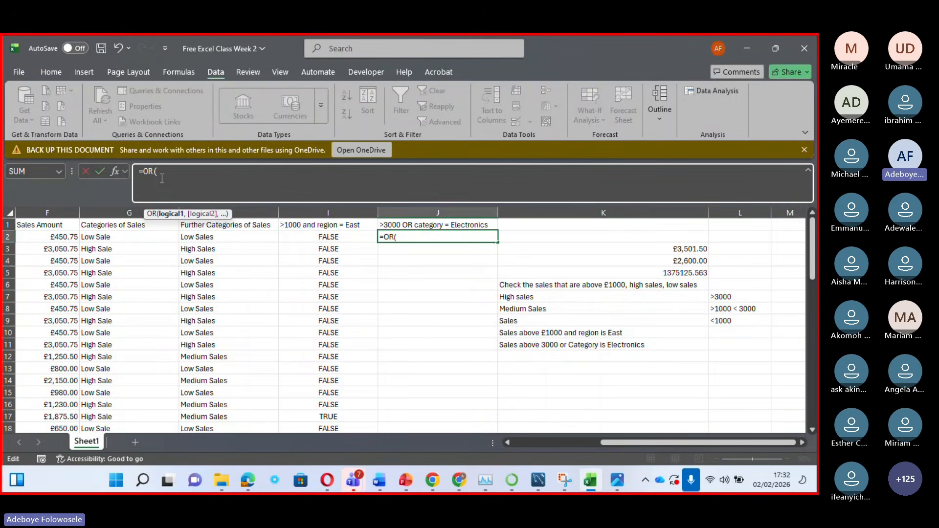
{"action": "type", "text": "F2"}
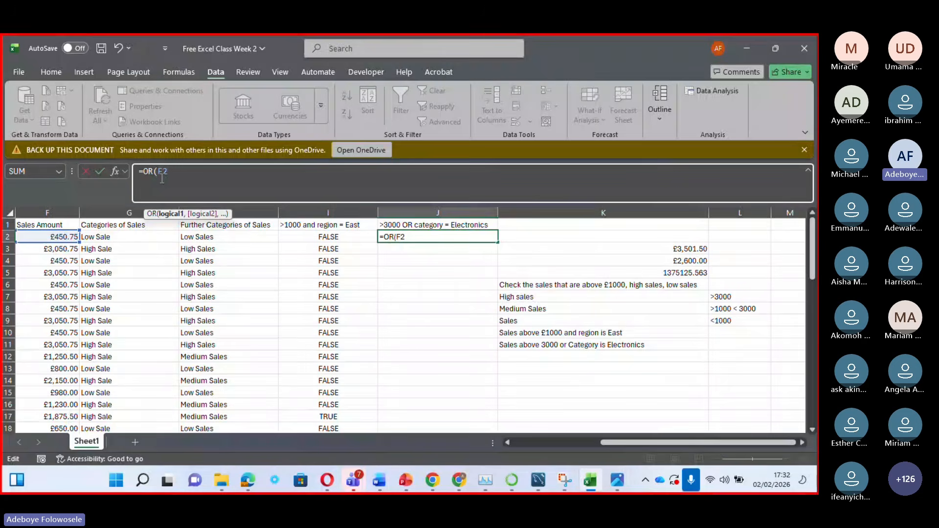
{"action": "type", "text": ">3000"}
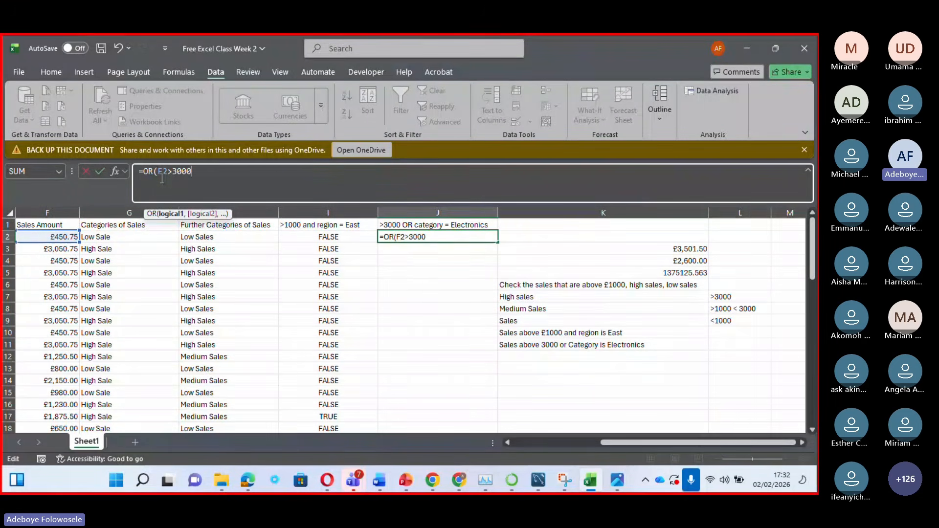
{"action": "type", "text": ","}
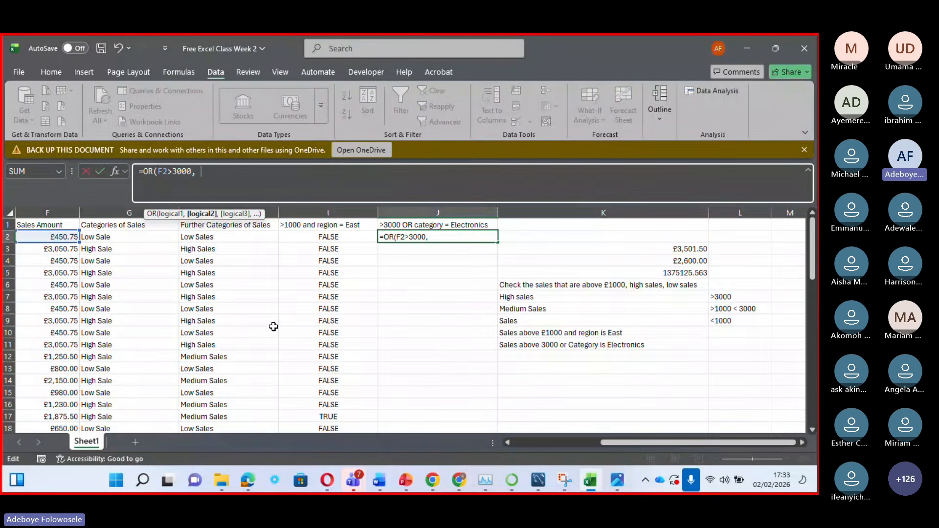
{"action": "left_click_drag", "start_coordinate": [606, 442], "coordinate": [519, 442]}
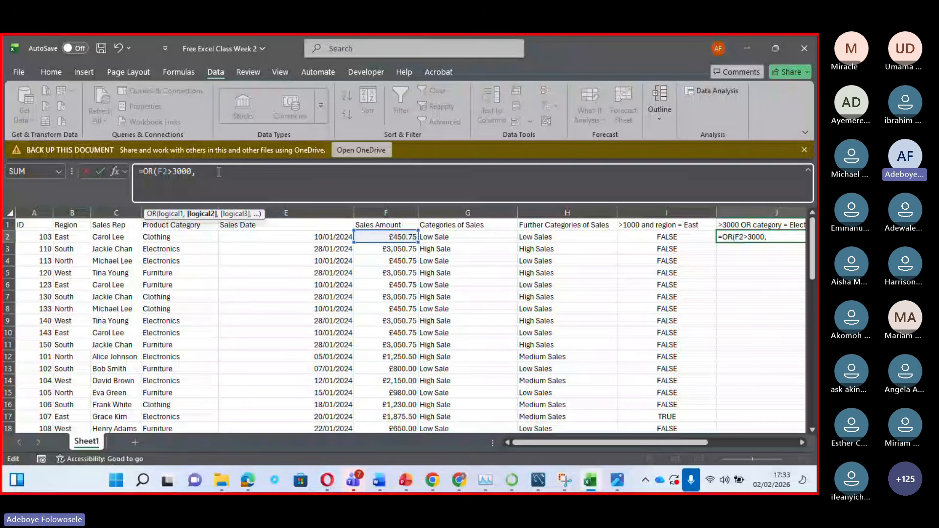
{"action": "type", "text": "D2"}
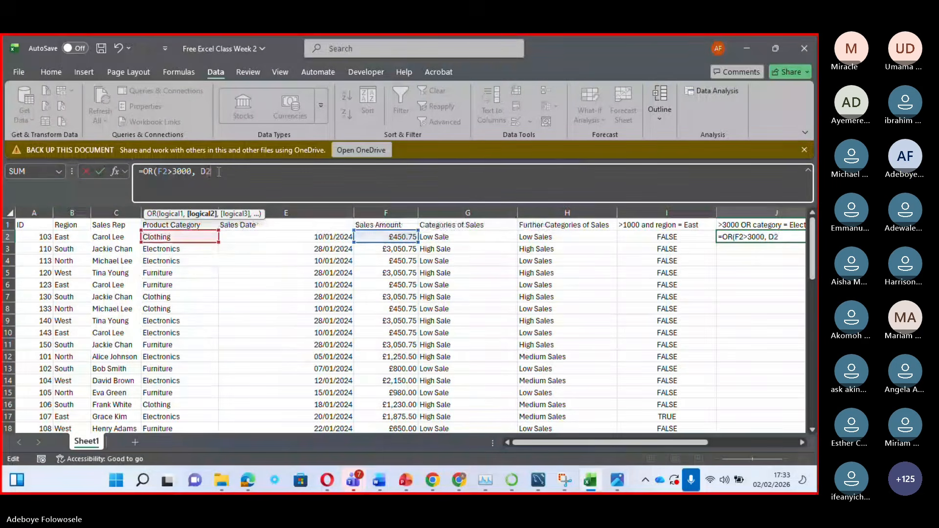
{"action": "type", "text": "=\"\""}
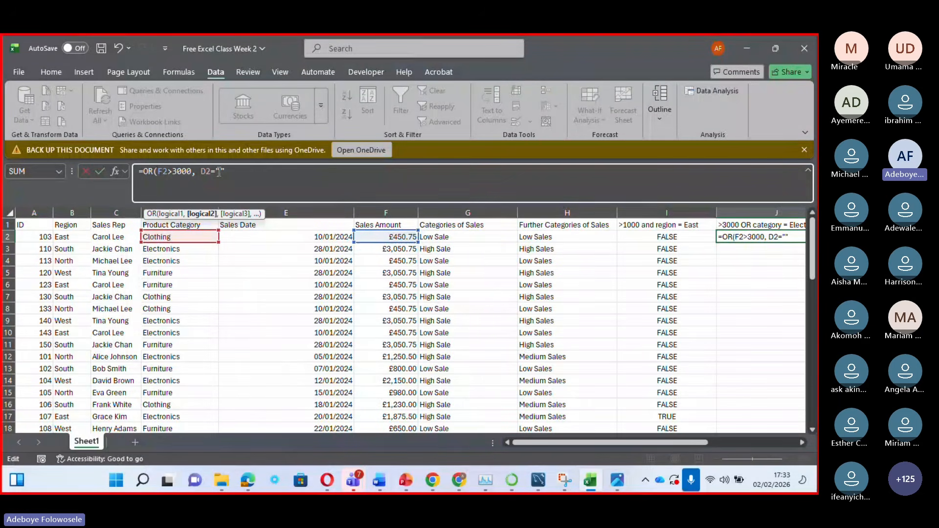
{"action": "type", "text": "Electron"}
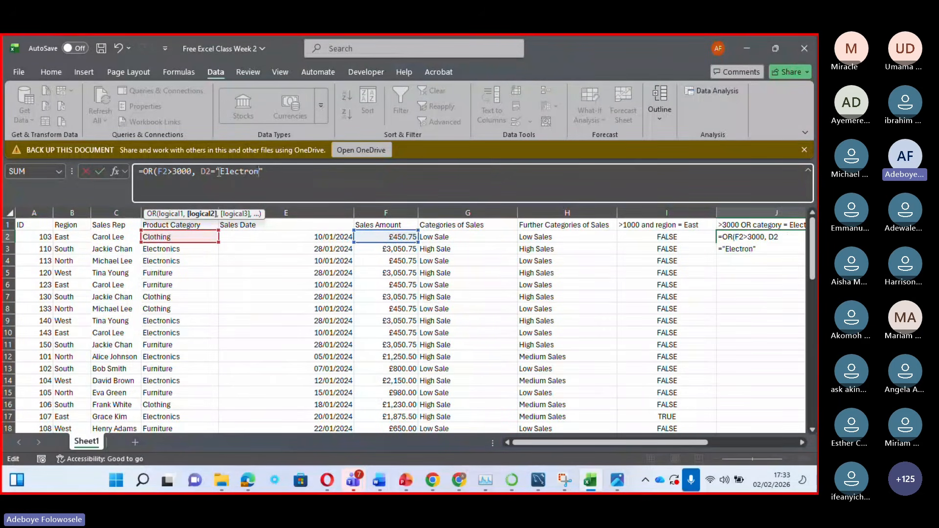
{"action": "type", "text": "ics"}
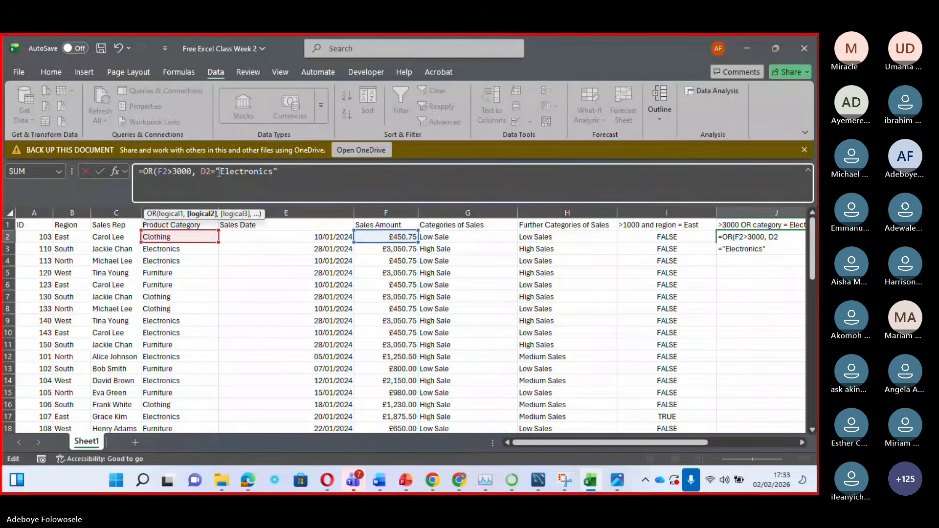
{"action": "type", "text": ")"}
{"action": "key", "text": "Return"}
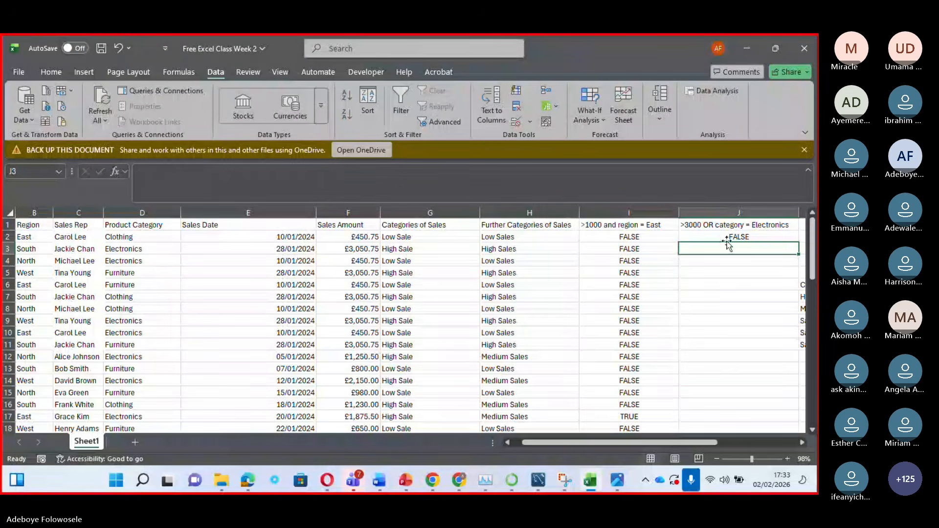
Fill the OR formula from J2 down to J51, the last sales record
{"action": "left_click", "coordinate": [728, 239]}
{"action": "left_click_drag", "start_coordinate": [707, 442], "coordinate": [739, 442]}
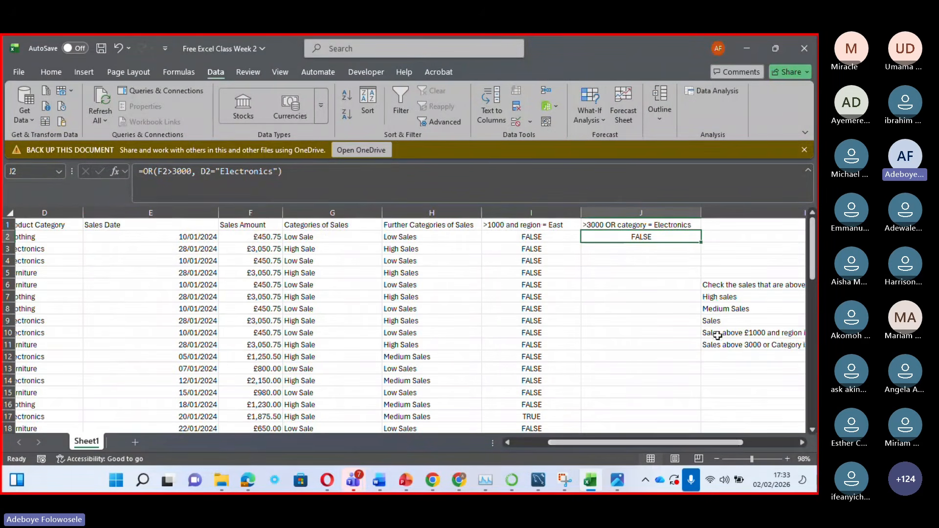
{"action": "left_click_drag", "start_coordinate": [703, 242], "coordinate": [674, 411]}
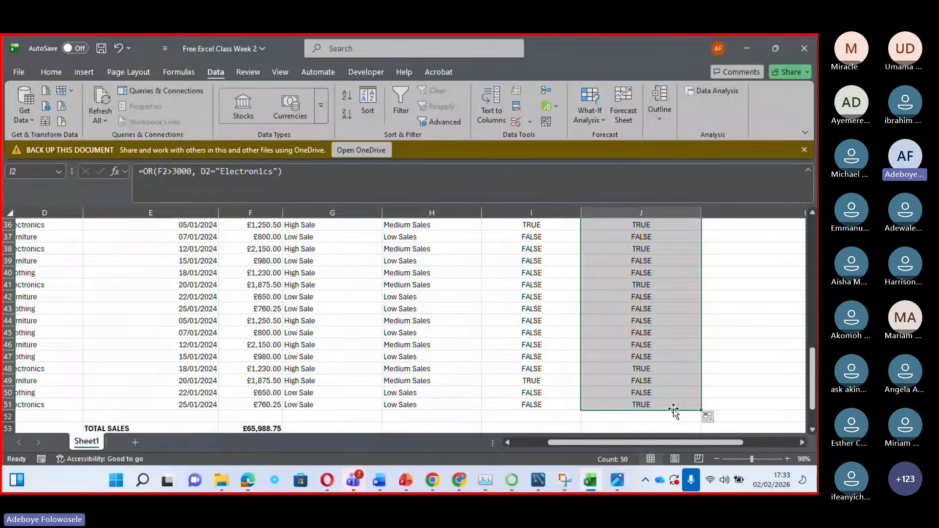
Check the OR result in row 3 against that row's sales amount and product category
{"action": "scroll", "coordinate": [771, 396], "scroll_direction": "up", "scroll_amount": 12}
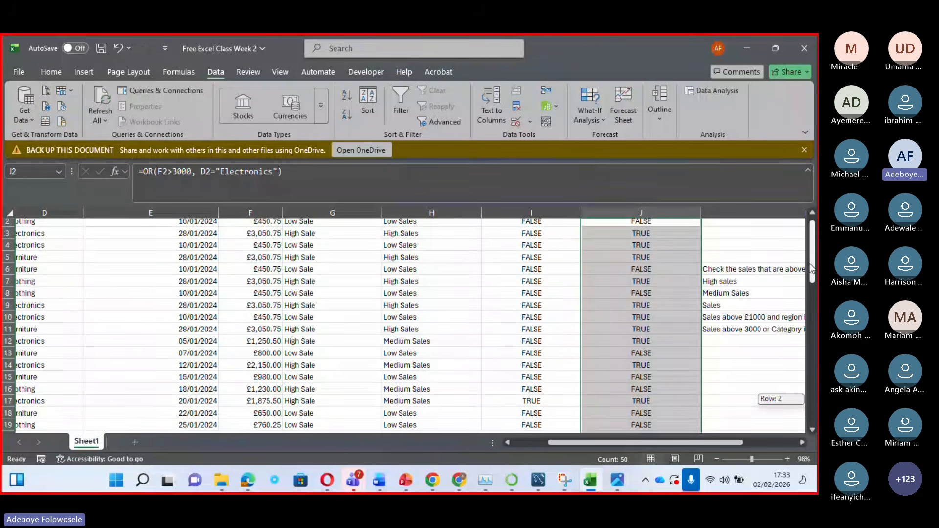
{"action": "key", "text": "Down"}
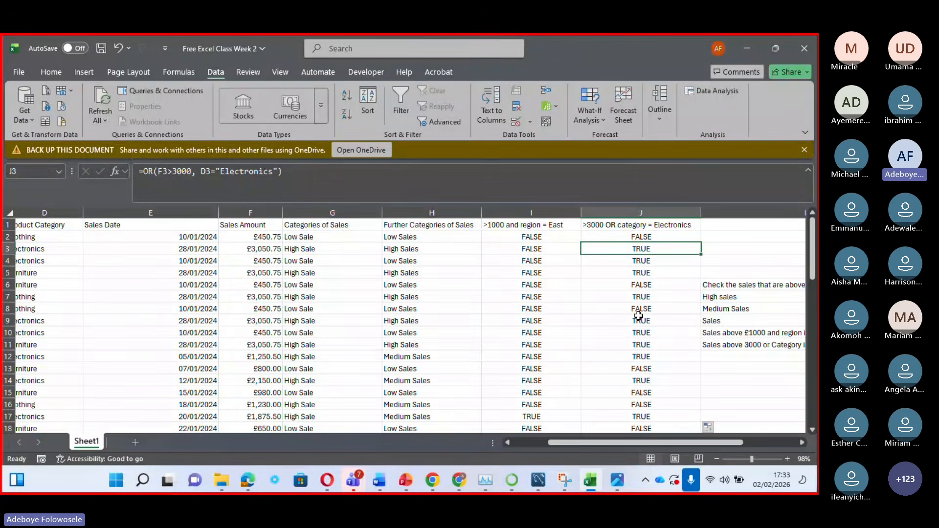
{"action": "key", "text": "Left"}
{"action": "key", "text": "Left"}
{"action": "key", "text": "Left"}
{"action": "key", "text": "Left"}
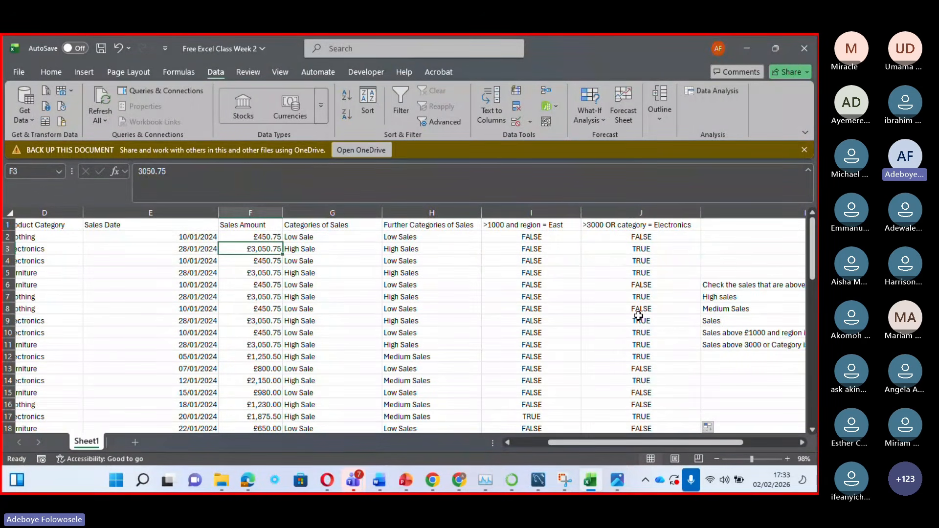
{"action": "key", "text": "Right"}
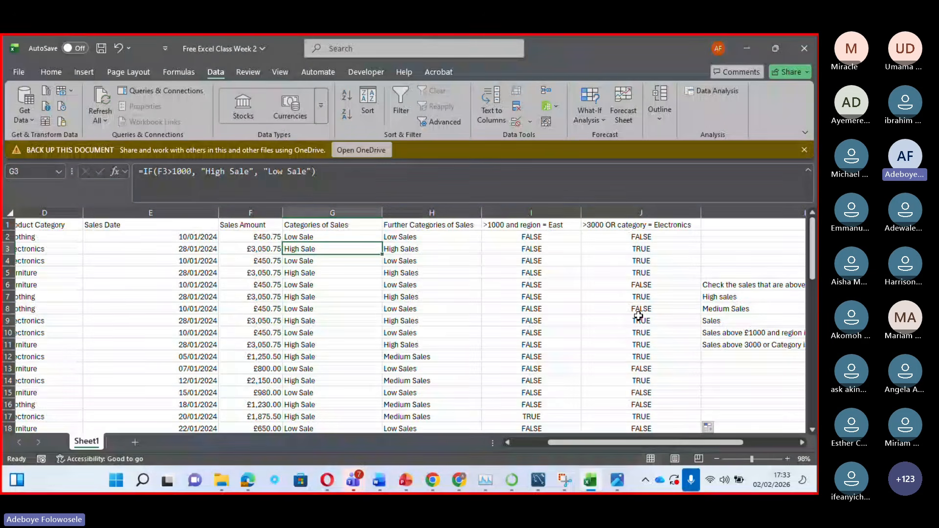
{"action": "key", "text": "Right"}
{"action": "key", "text": "Left"}
{"action": "key", "text": "Left"}
{"action": "key", "text": "Left"}
{"action": "key", "text": "Left"}
{"action": "key", "text": "Left"}
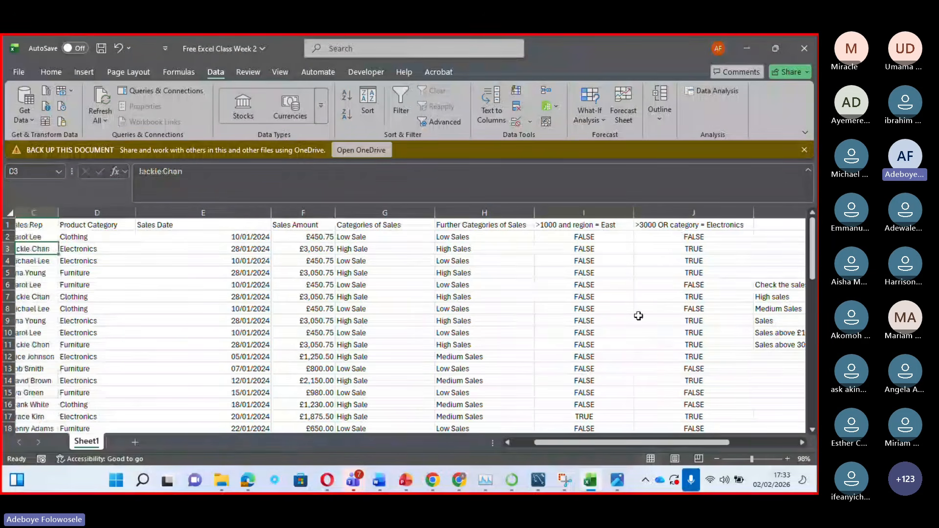
{"action": "key", "text": "Right"}
{"action": "key", "text": "Right"}
{"action": "key", "text": "Right"}
{"action": "key", "text": "Right"}
{"action": "key", "text": "Right"}
{"action": "key", "text": "Right"}
{"action": "key", "text": "Right"}
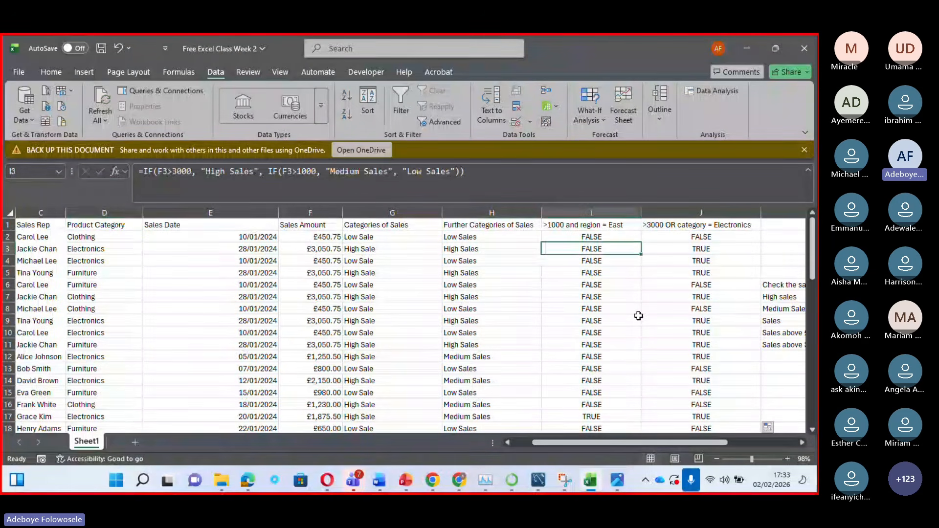
Compare row 5's sales amount and product category with its OR formula result in column J
{"action": "key", "text": "Down"}
{"action": "key", "text": "Down"}
{"action": "key", "text": "Left"}
{"action": "key", "text": "Left"}
{"action": "key", "text": "Left"}
{"action": "key", "text": "Left"}
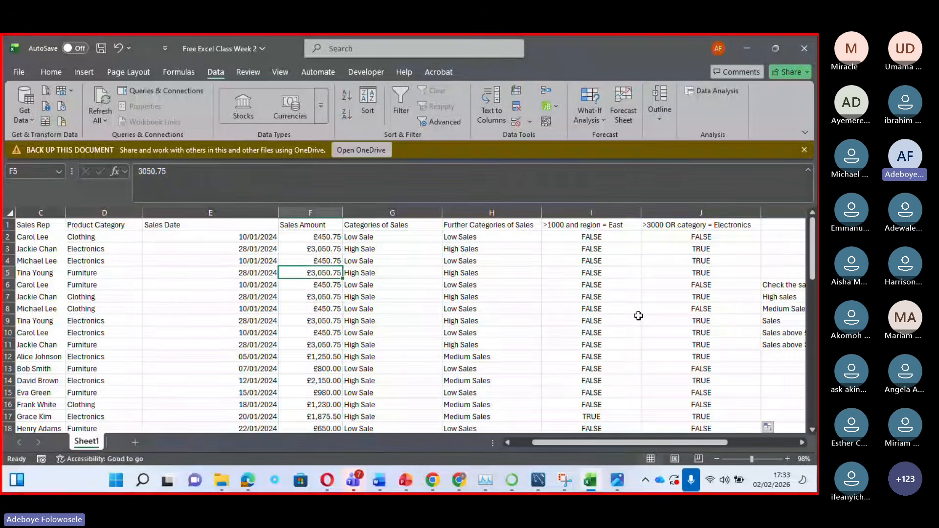
{"action": "key", "text": "Left"}
{"action": "key", "text": "Left"}
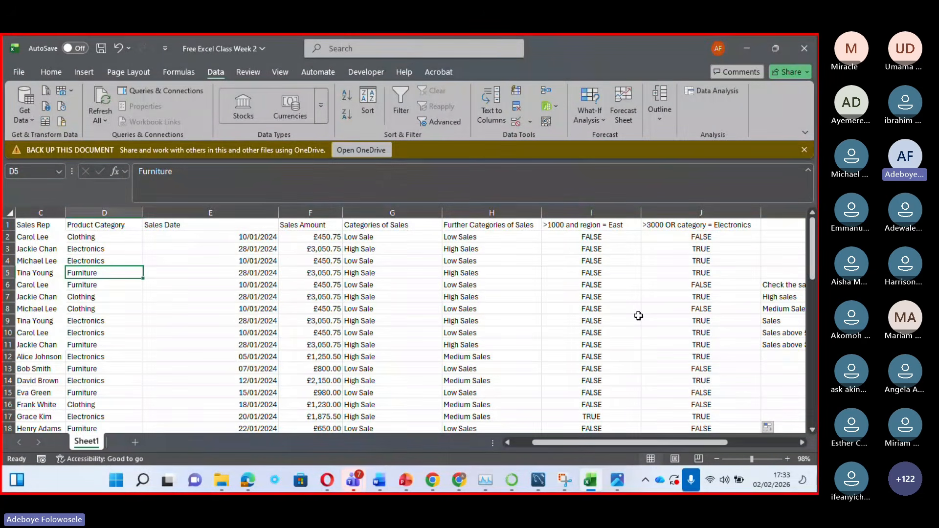
{"action": "key", "text": "Right"}
{"action": "key", "text": "Right"}
{"action": "key", "text": "Right"}
{"action": "key", "text": "Right"}
{"action": "key", "text": "Right"}
{"action": "key", "text": "Right"}
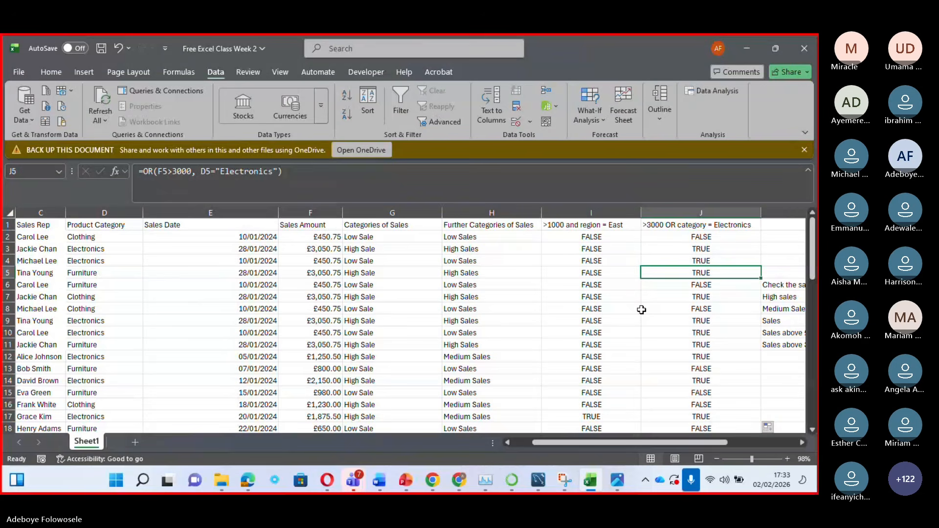
Filter the sales data to rows with TRUE under ">3000 OR category = Electronics" and select column J to check its count
{"action": "left_click", "coordinate": [661, 236]}
{"action": "left_click", "coordinate": [402, 103]}
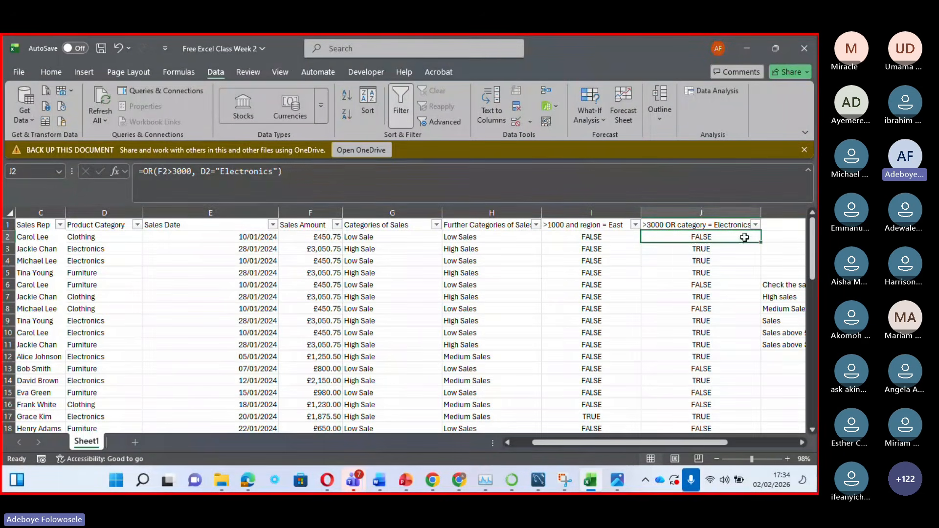
{"action": "left_click", "coordinate": [755, 224]}
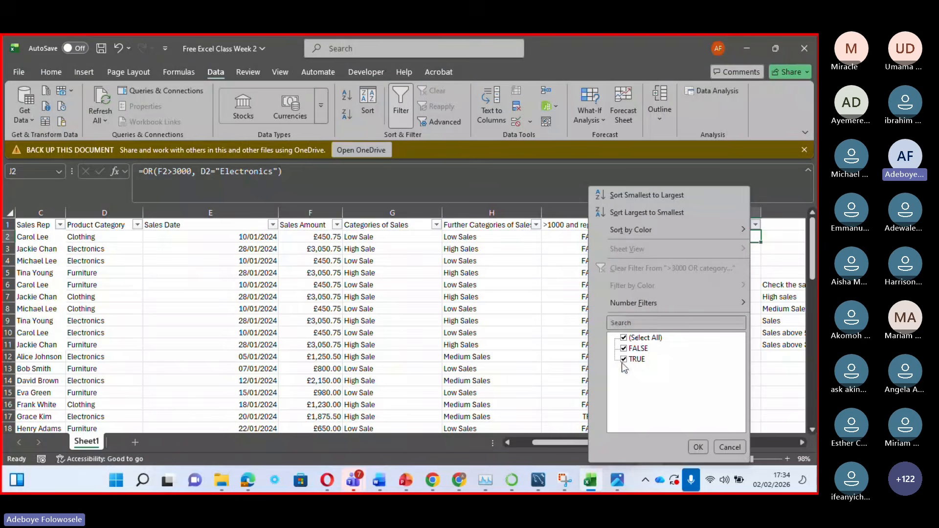
{"action": "left_click", "coordinate": [624, 348]}
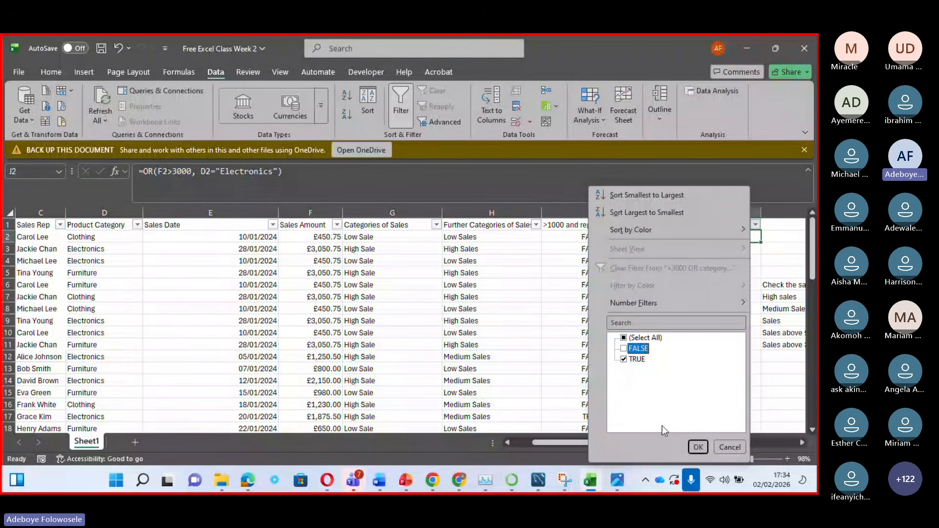
{"action": "left_click", "coordinate": [687, 445]}
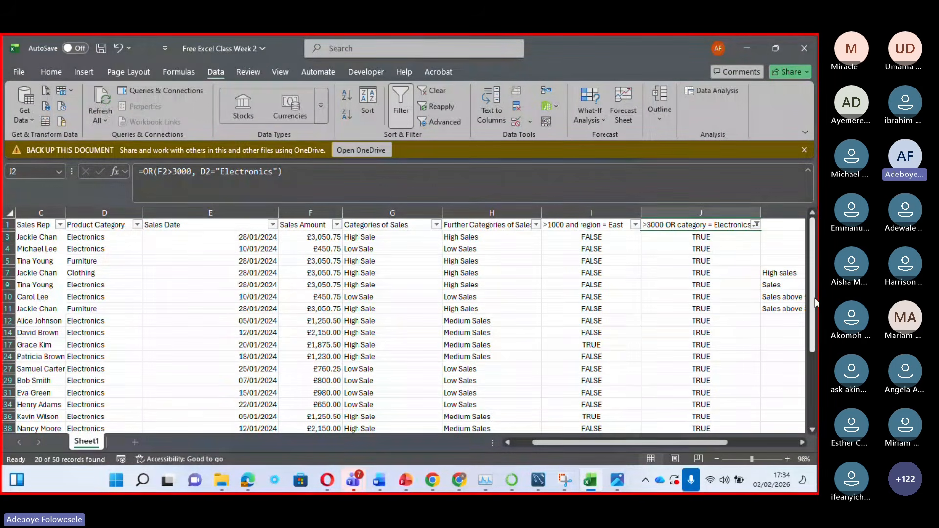
{"action": "mouse_move", "coordinate": [813, 300]}
{"action": "left_mouse_down"}
{"action": "mouse_move", "coordinate": [804, 383]}
{"action": "mouse_move", "coordinate": [810, 288]}
{"action": "left_mouse_up"}
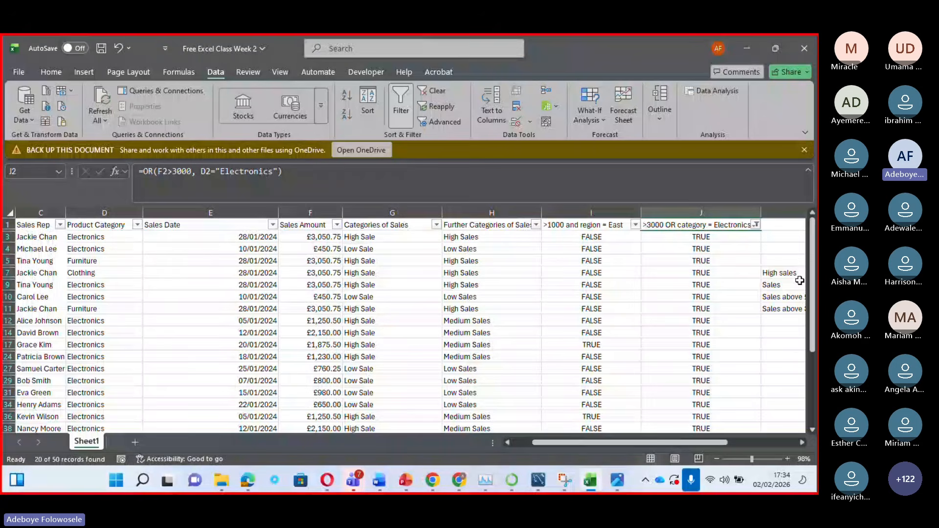
{"action": "left_click", "coordinate": [701, 214]}
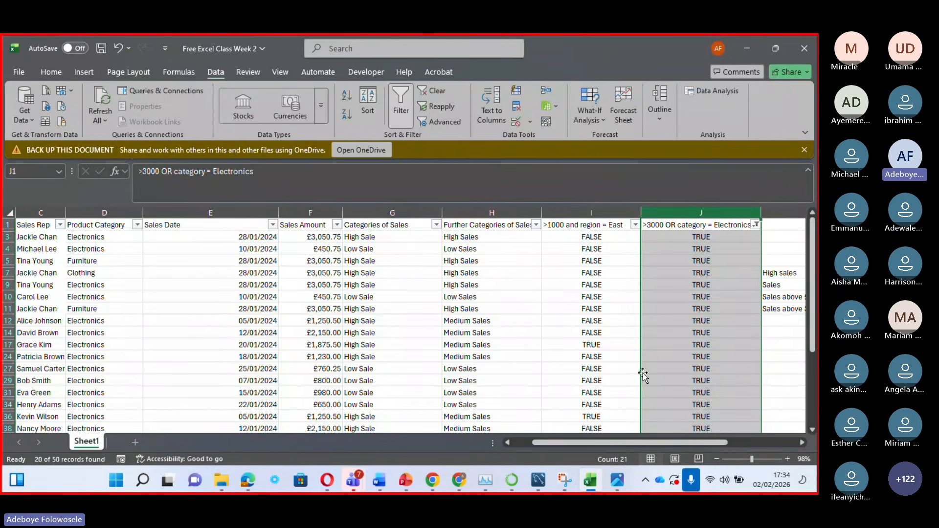
{"action": "left_click_drag", "start_coordinate": [812, 346], "coordinate": [812, 419]}
{"action": "left_click", "coordinate": [697, 368]}
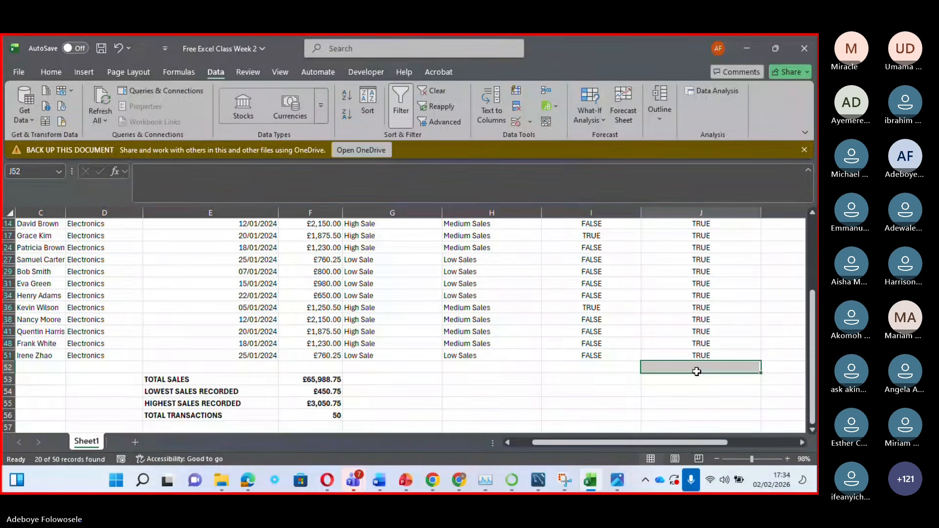
{"action": "type", "text": "=cou"}
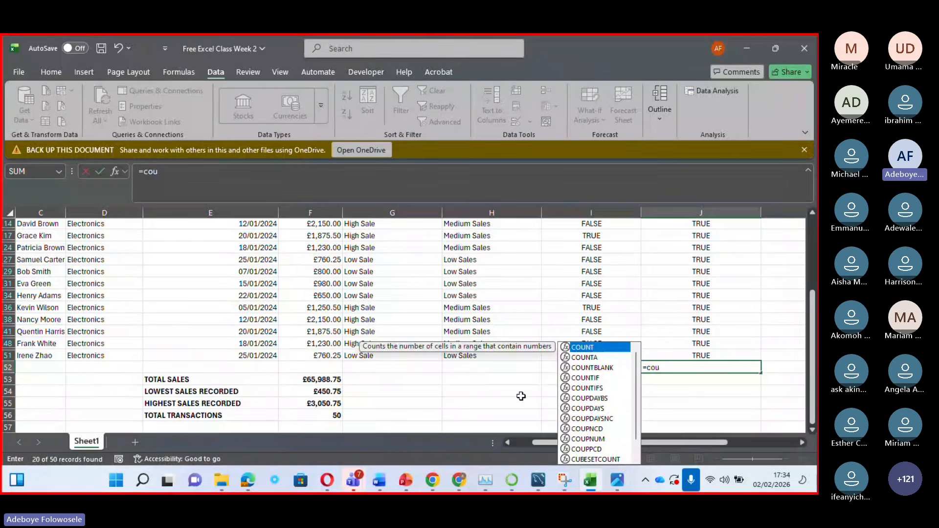
{"action": "key", "text": "BackSpace"}
{"action": "key", "text": "BackSpace"}
{"action": "key", "text": "BackSpace"}
{"action": "key", "text": "BackSpace"}
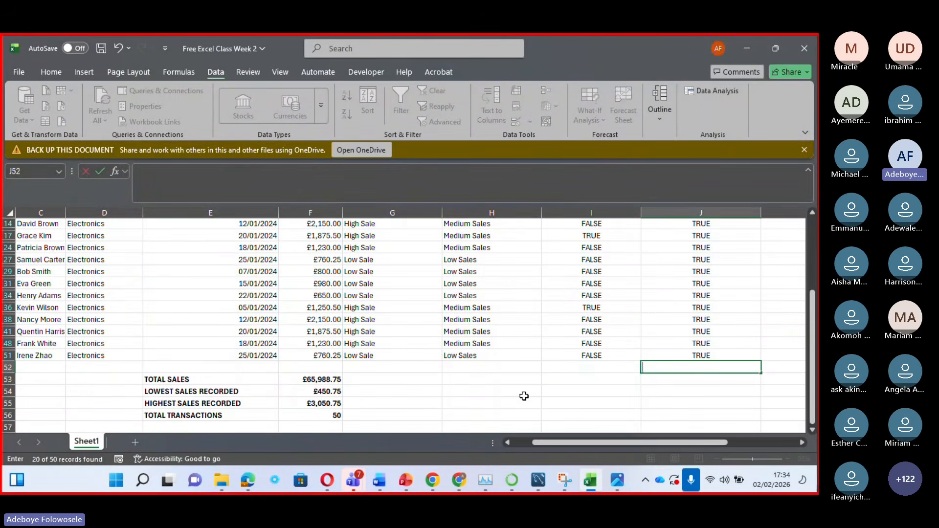
Remove the filter from the sales data so that all records are listed
{"action": "scroll", "coordinate": [453, 242], "scroll_direction": "up", "scroll_amount": 3}
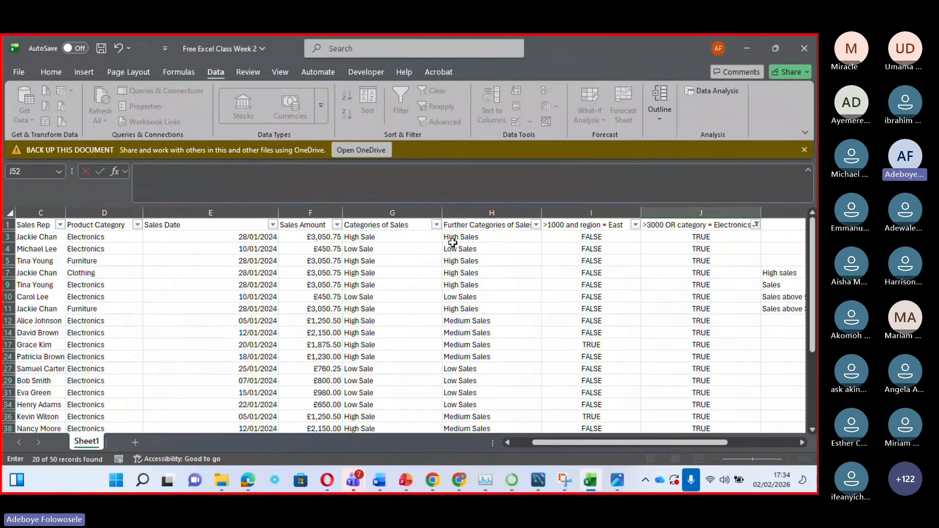
{"action": "left_click", "coordinate": [393, 285]}
{"action": "left_click", "coordinate": [394, 103]}
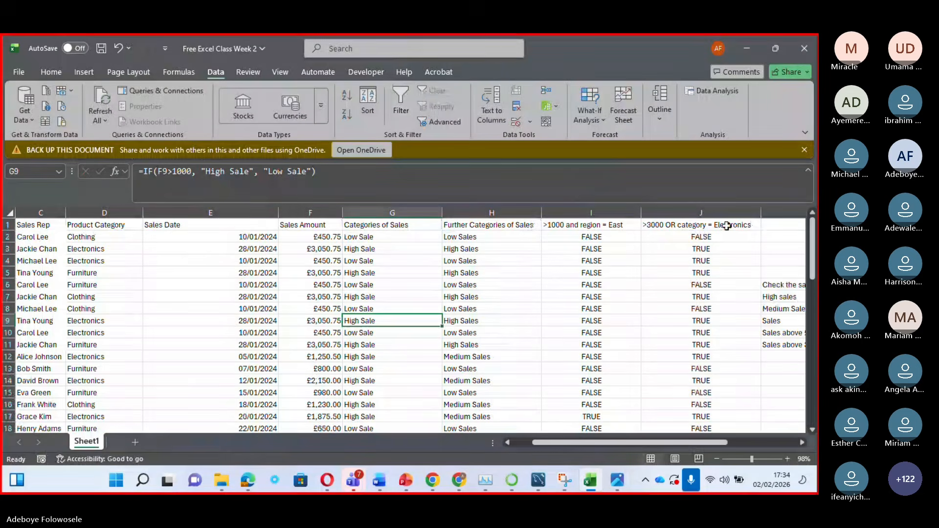
{"action": "left_click", "coordinate": [727, 226]}
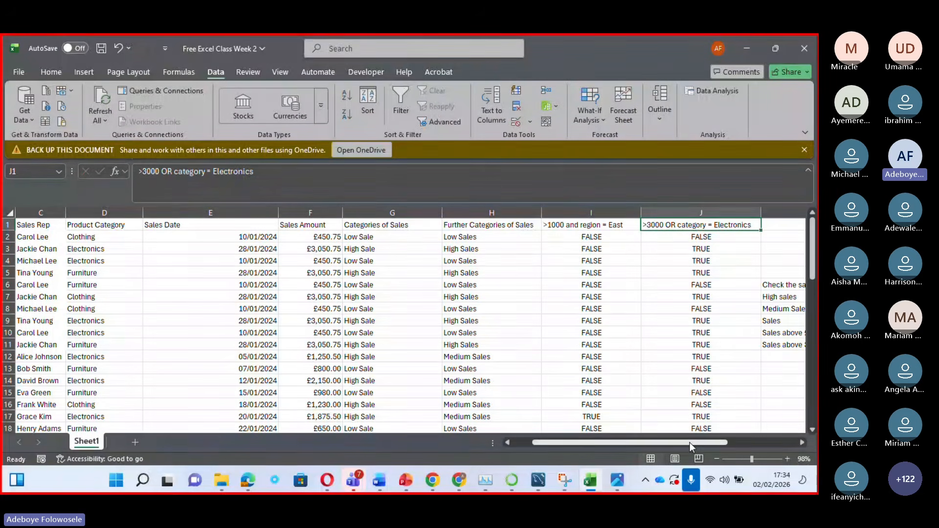
Enter the note "The sales that are in all region except the North," in K12, below the existing criteria notes
{"action": "left_click_drag", "start_coordinate": [689, 442], "coordinate": [752, 446]}
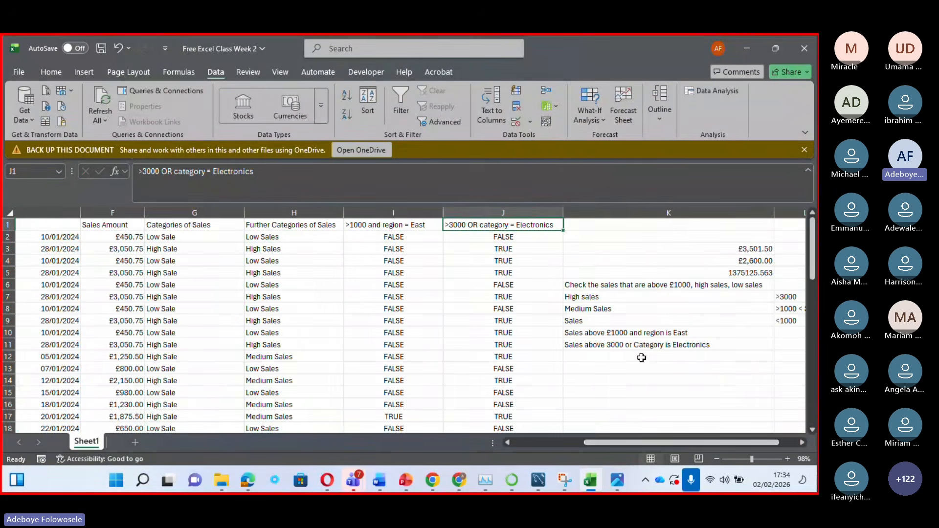
{"action": "left_click", "coordinate": [639, 356]}
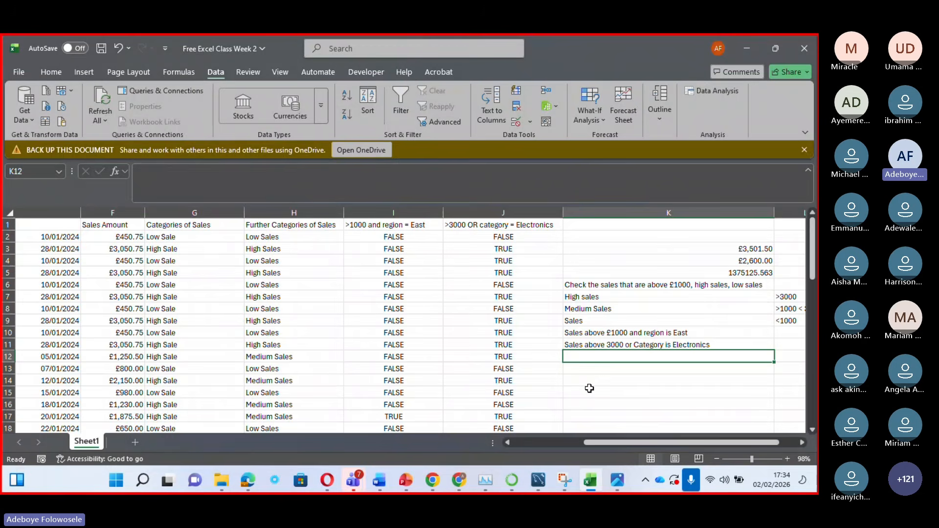
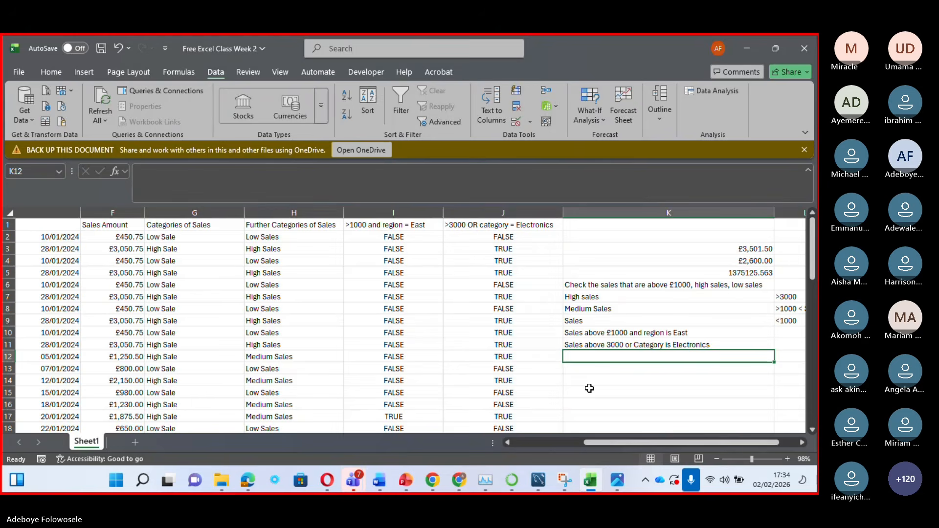
{"action": "type", "text": "u"}
{"action": "key", "text": "BackSpace"}
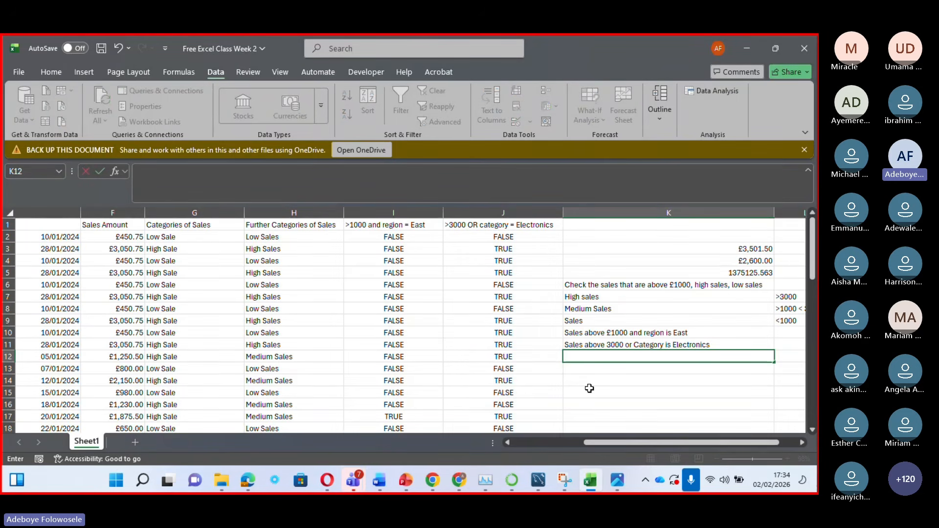
{"action": "type", "text": "The sales that ar"}
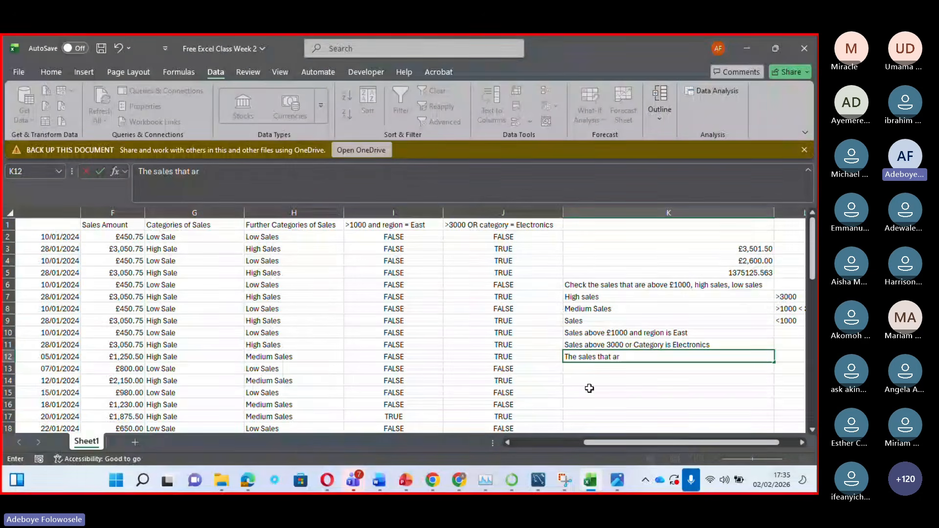
{"action": "type", "text": "e in all region ece"}
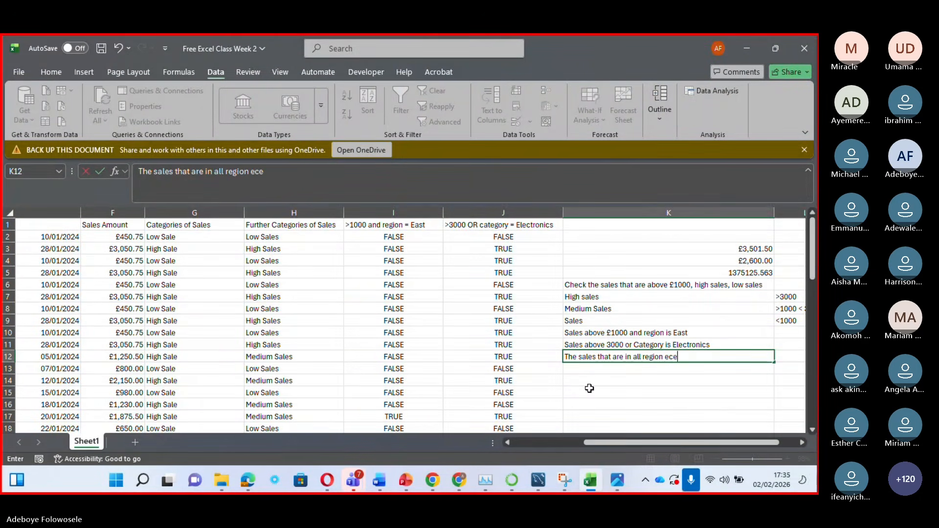
{"action": "type", "text": "pt"}
{"action": "key", "text": "Left"}
{"action": "key", "text": "Left"}
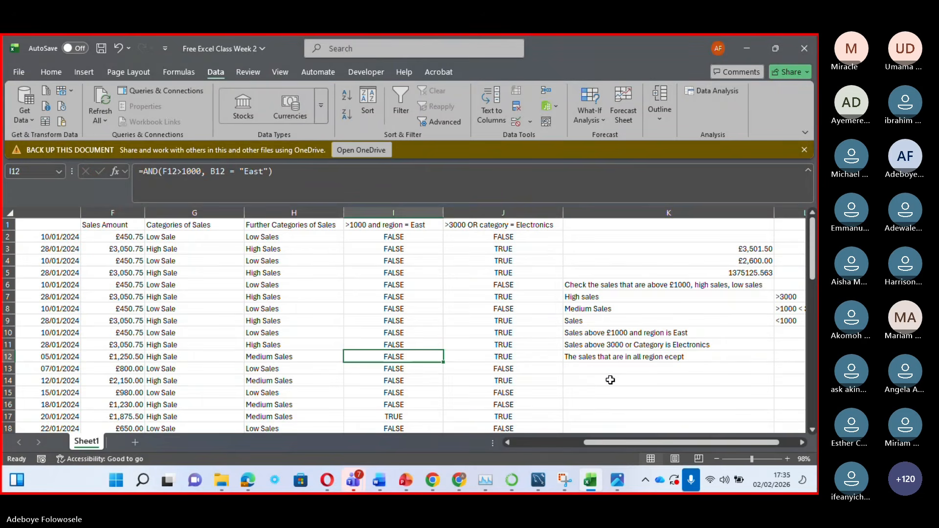
{"action": "left_click", "coordinate": [667, 357]}
{"action": "double_click", "coordinate": [668, 357]}
{"action": "type", "text": "xcept"}
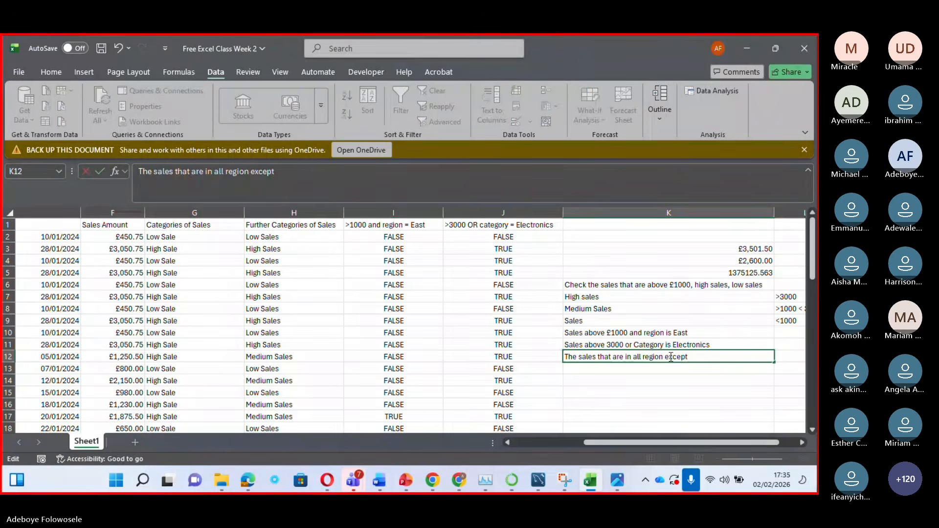
{"action": "type", "text": " the Nor"}
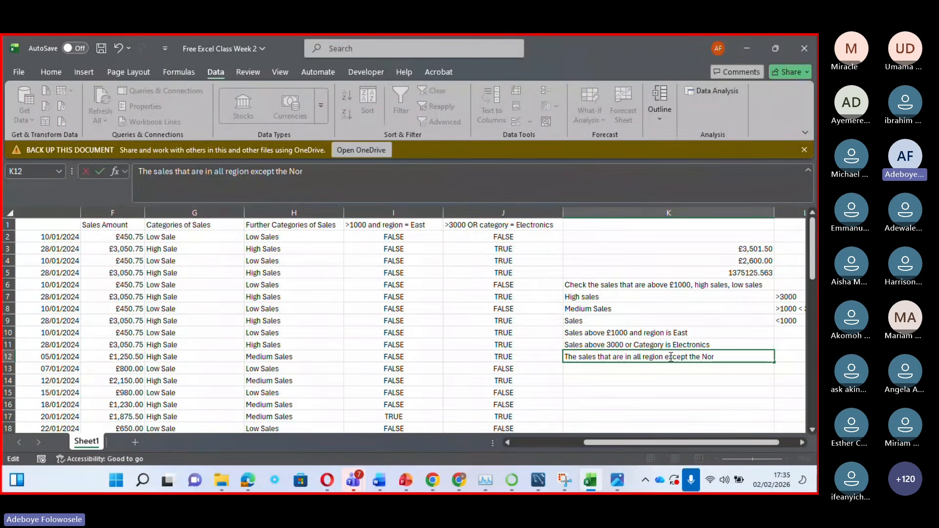
{"action": "type", "text": "th,"}
Insert an entire column before the criteria notes in column K
{"action": "left_click", "coordinate": [608, 310]}
{"action": "right_click", "coordinate": [612, 313]}
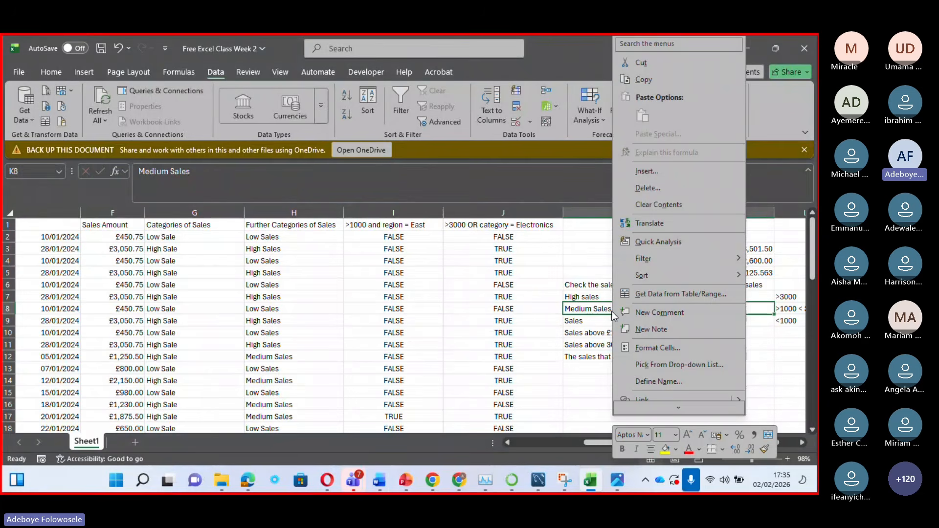
{"action": "left_click", "coordinate": [646, 170]}
{"action": "left_click", "coordinate": [610, 202]}
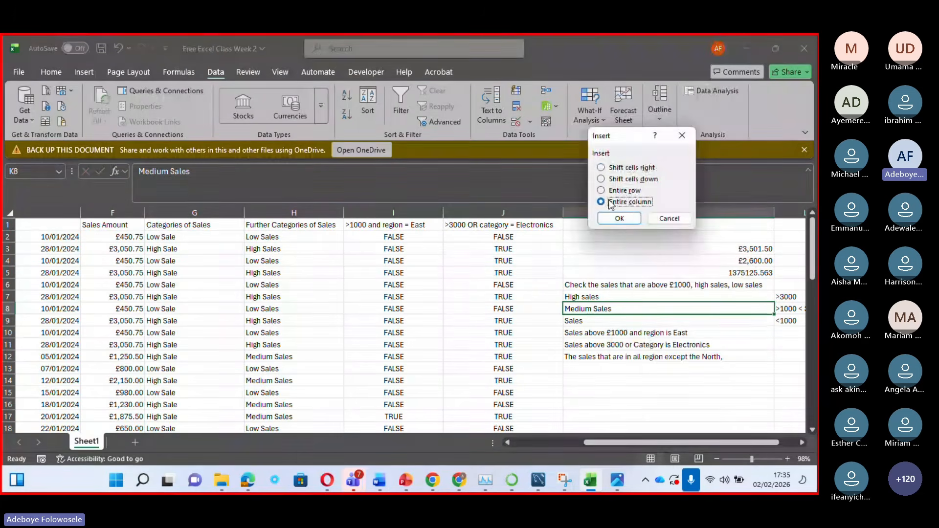
{"action": "left_click", "coordinate": [619, 218]}
Enter the header "NOT North" in K1 of the new column
{"action": "left_click", "coordinate": [592, 226]}
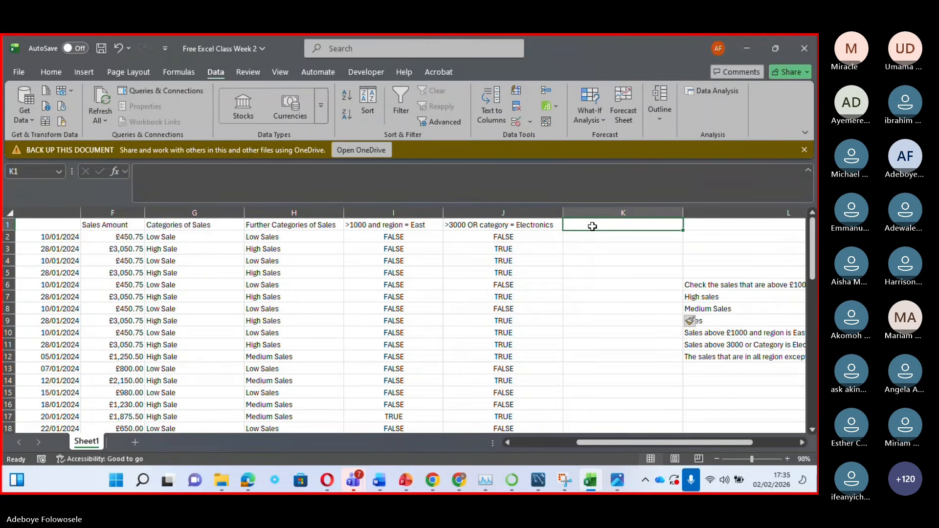
{"action": "type", "text": "NOT"}
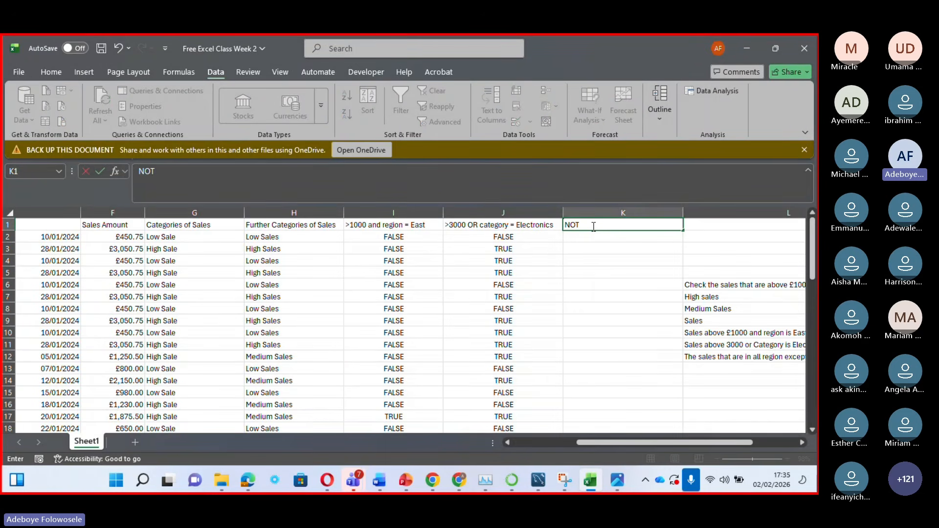
{"action": "type", "text": " Not"}
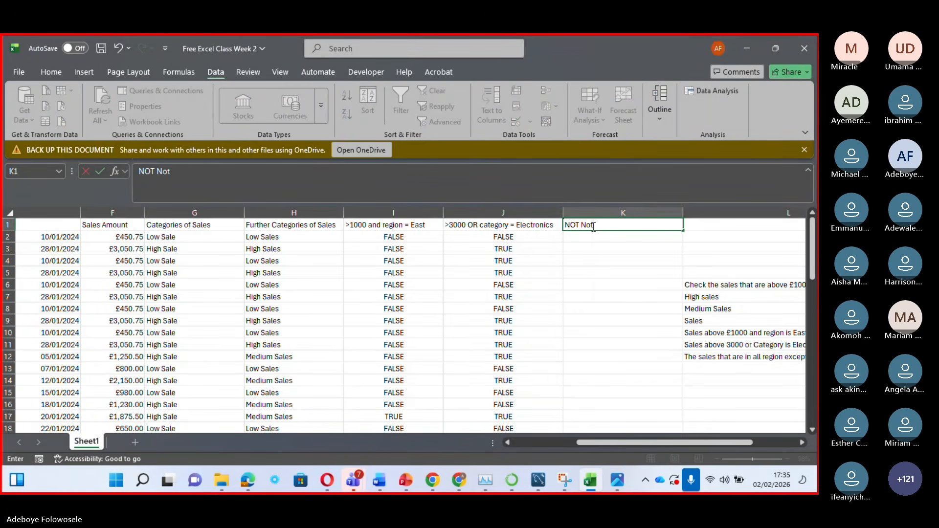
{"action": "key", "text": "BackSpace"}
{"action": "type", "text": "rth"}
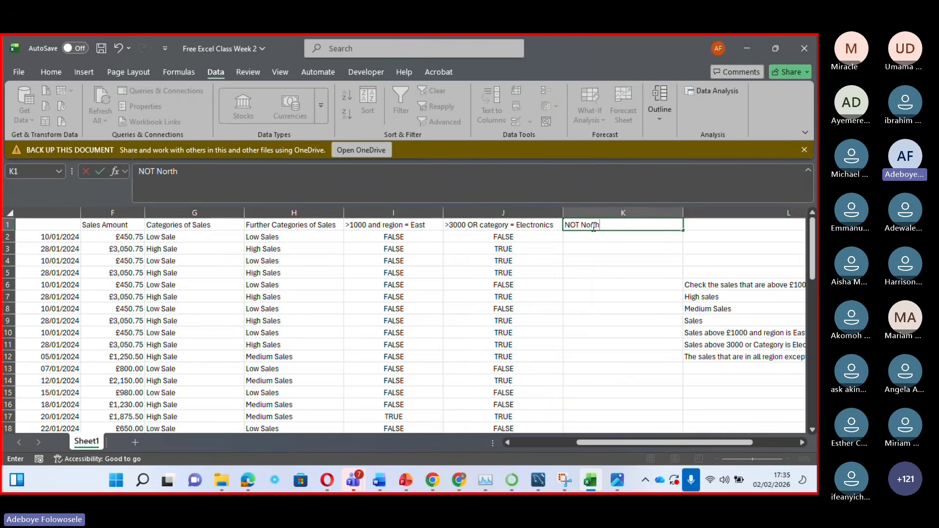
{"action": "key", "text": "Return"}
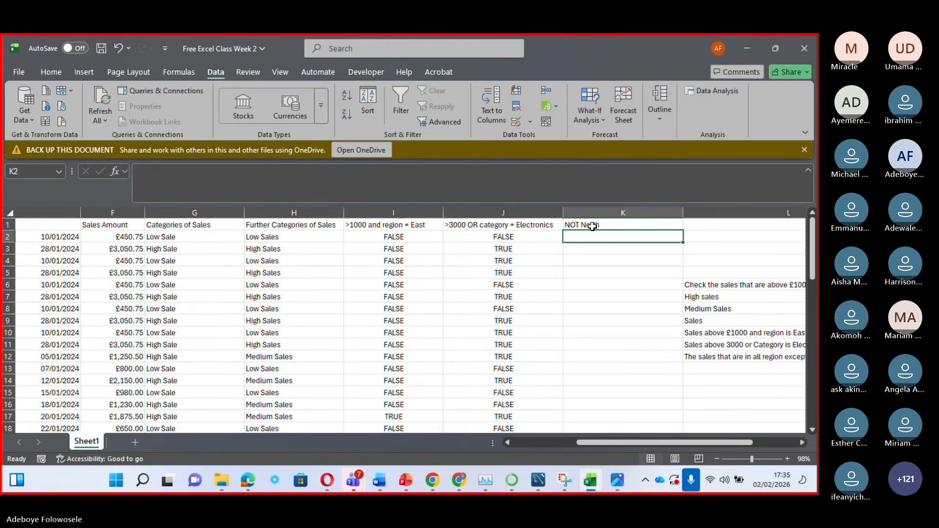
Enter the formula =NOT(B2="North") in K2 to test whether the first record's region is not North
{"action": "type", "text": "="}
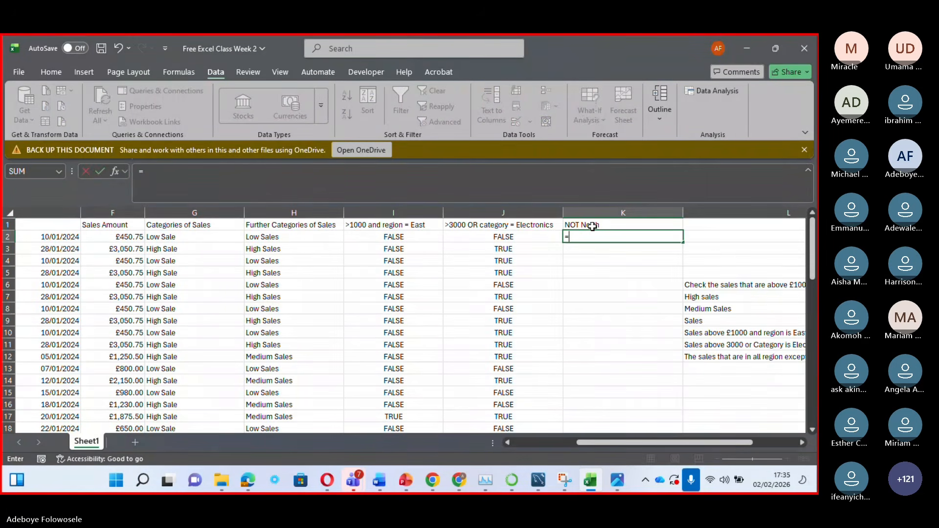
{"action": "type", "text": "NOT"}
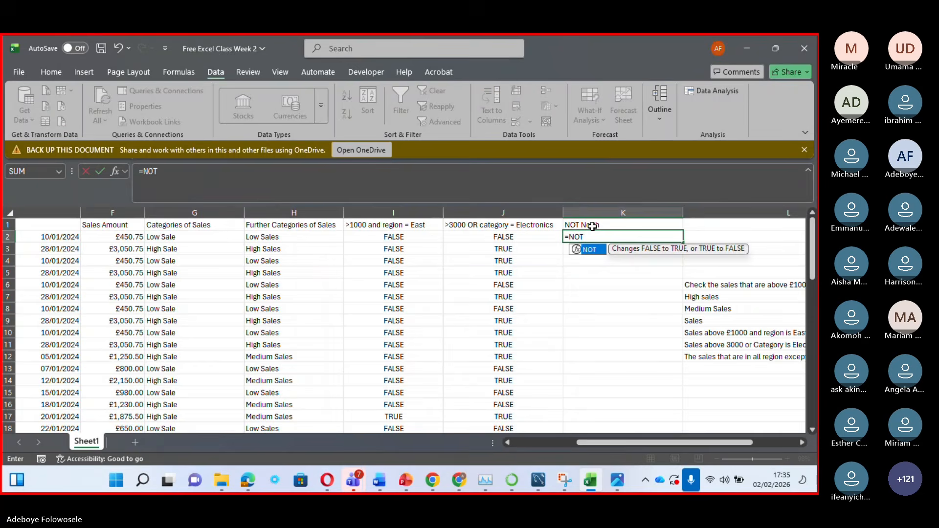
{"action": "type", "text": "("}
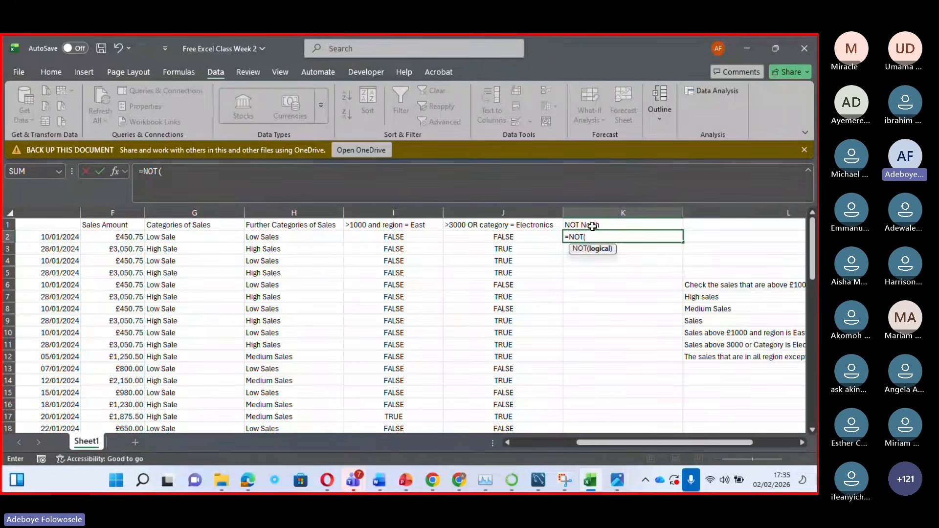
{"action": "left_click", "coordinate": [534, 443]}
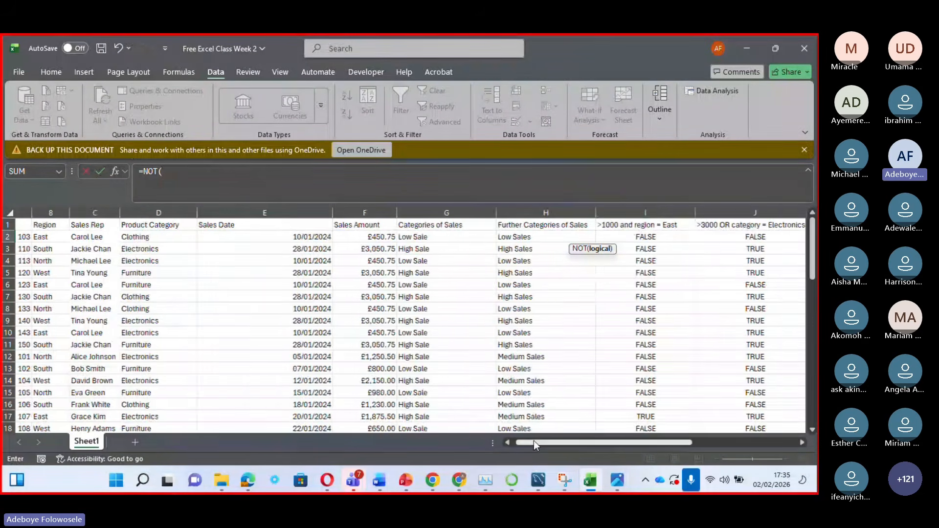
{"action": "left_click_drag", "start_coordinate": [533, 442], "coordinate": [530, 441]}
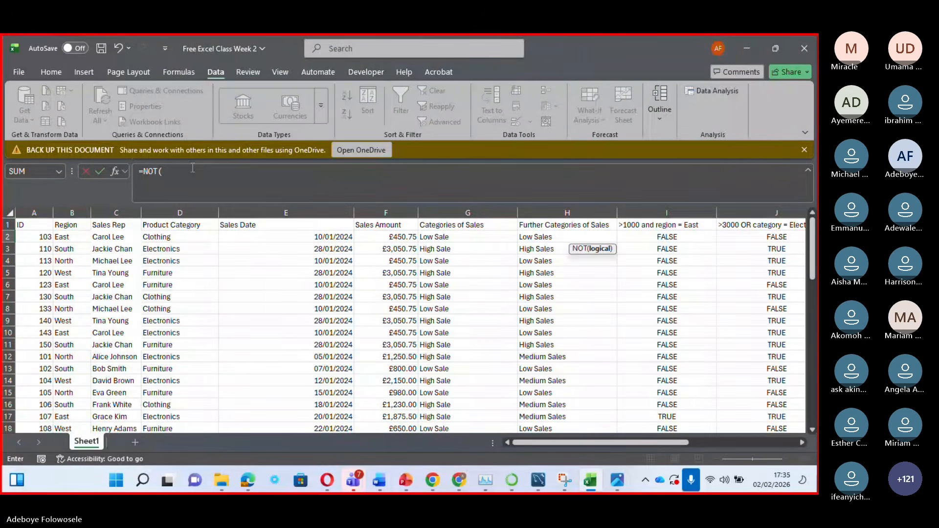
{"action": "left_click", "coordinate": [171, 177]}
{"action": "type", "text": "B2"}
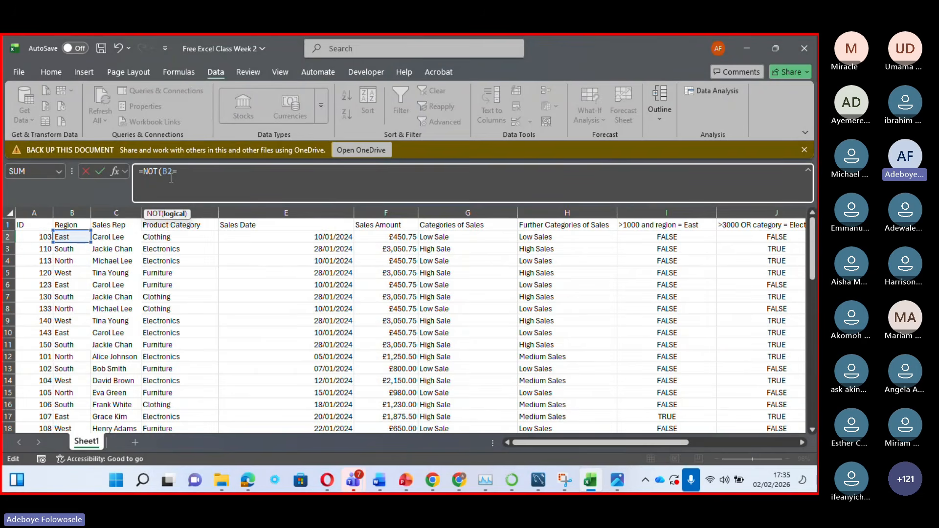
{"action": "type", "text": "=\"North\""}
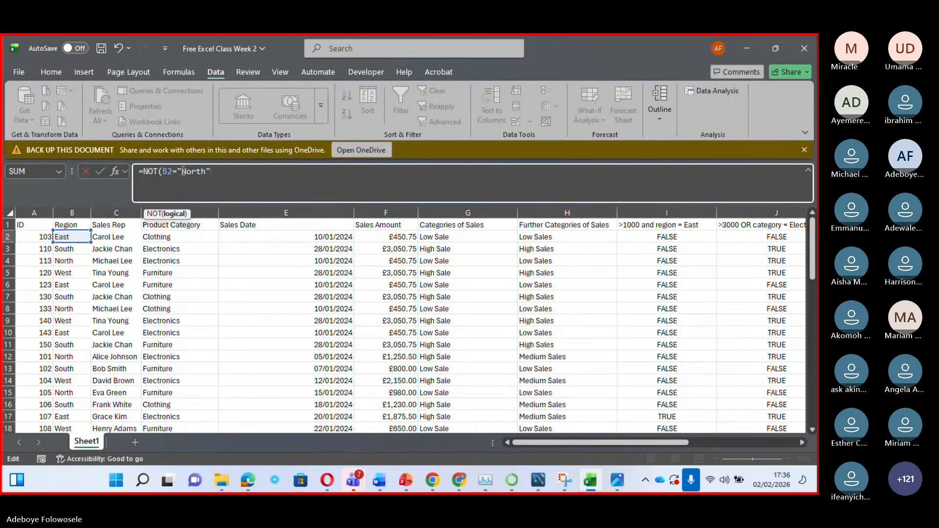
{"action": "type", "text": ")"}
{"action": "key", "text": "Return"}
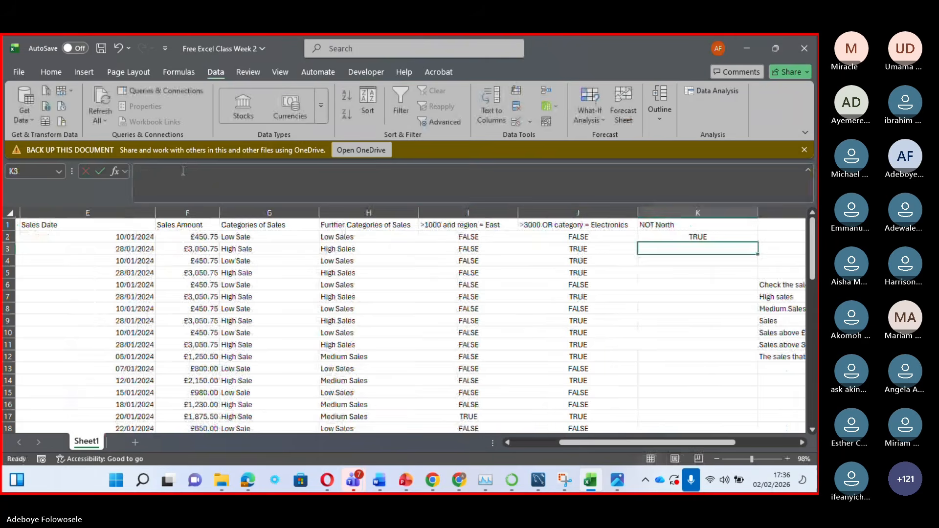
Fill the NOT formula from K2 down to K51, the last sales record
{"action": "left_click", "coordinate": [734, 238]}
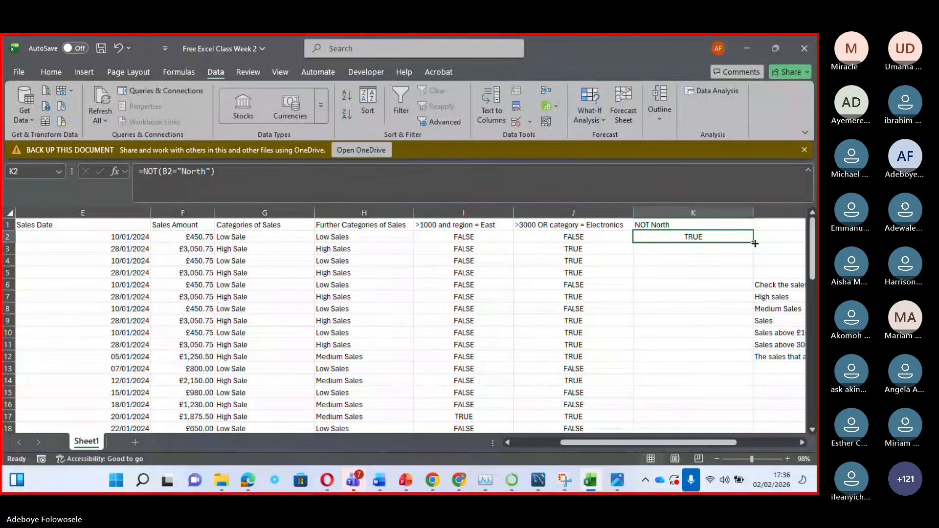
{"action": "left_click_drag", "start_coordinate": [754, 243], "coordinate": [705, 406]}
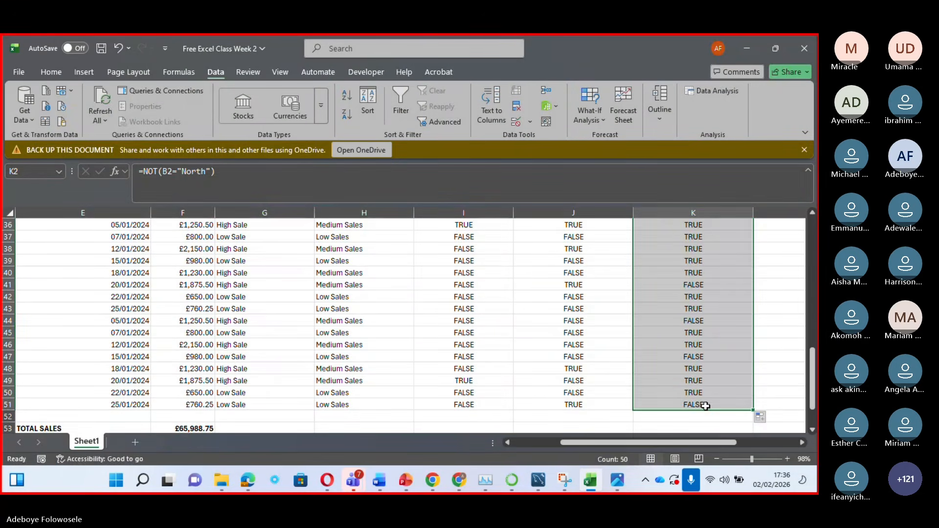
{"action": "left_click_drag", "start_coordinate": [812, 381], "coordinate": [802, 229]}
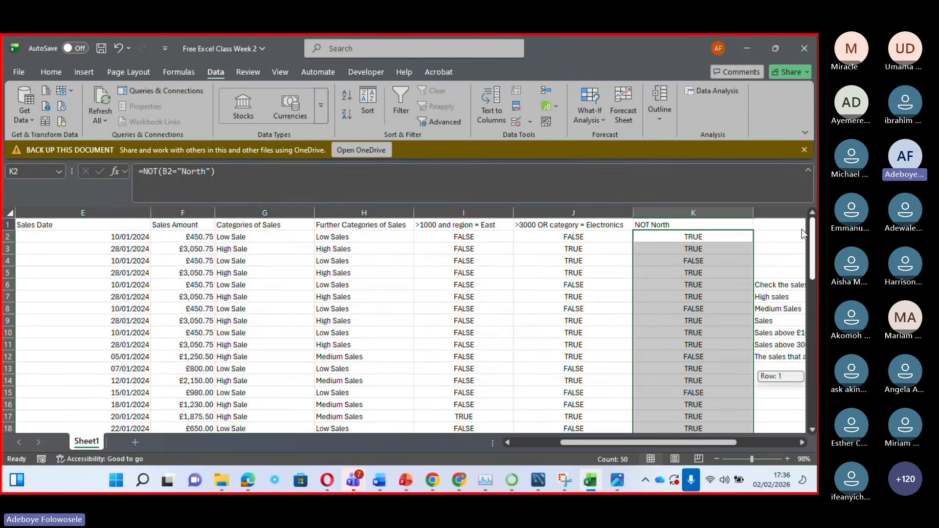
Compare row 4's NOT North result in column K with that row's region in column B
{"action": "left_click", "coordinate": [671, 239]}
{"action": "key", "text": "Down"}
{"action": "key", "text": "Down"}
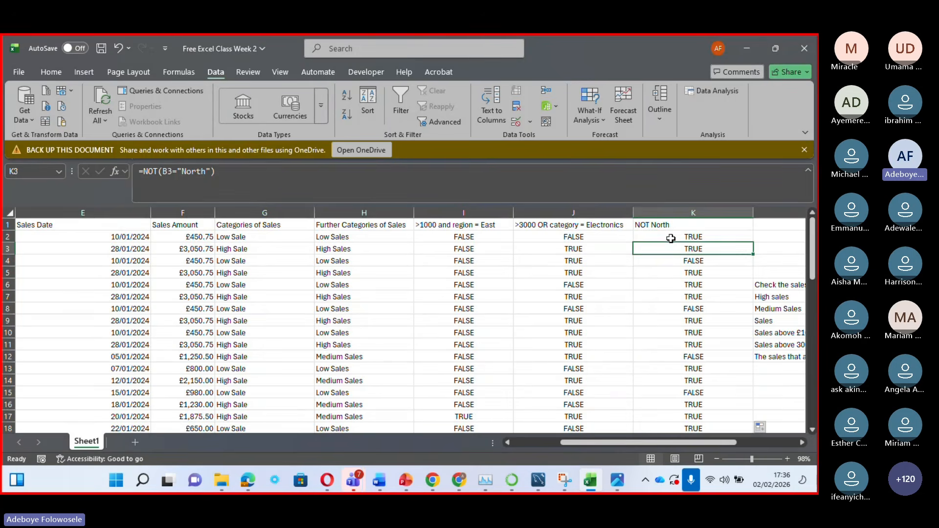
{"action": "key", "text": "Left"}
{"action": "key", "text": "Left"}
{"action": "key", "text": "Left"}
{"action": "key", "text": "Left"}
{"action": "key", "text": "Left"}
{"action": "key", "text": "Left"}
{"action": "key", "text": "Left"}
{"action": "key", "text": "Left"}
{"action": "key", "text": "Left"}
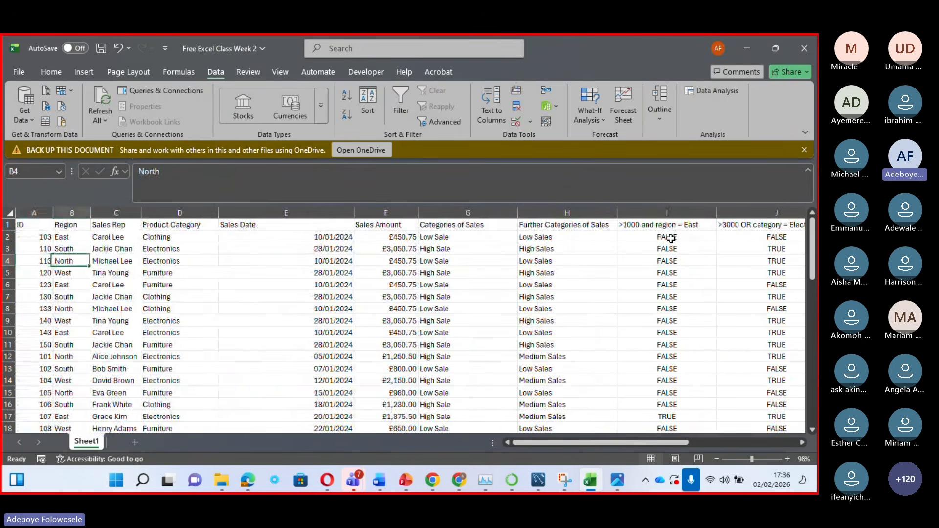
{"action": "key", "text": "Right"}
{"action": "key", "text": "Right"}
{"action": "key", "text": "Right"}
{"action": "key", "text": "Right"}
{"action": "key", "text": "Right"}
{"action": "key", "text": "Right"}
{"action": "key", "text": "Right"}
{"action": "key", "text": "Right"}
{"action": "key", "text": "Right"}
{"action": "key", "text": "Right"}
{"action": "key", "text": "Right"}
{"action": "key", "text": "Right"}
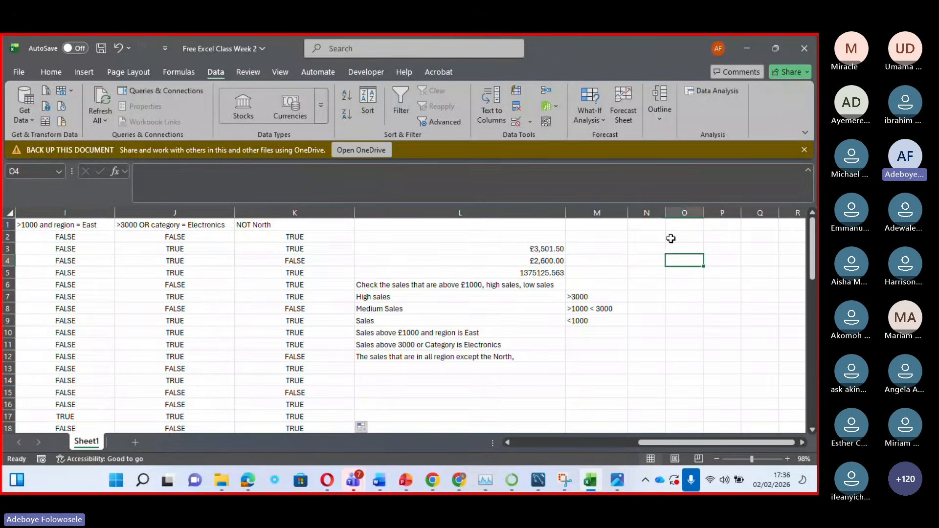
{"action": "key", "text": "Left"}
{"action": "key", "text": "Left"}
{"action": "key", "text": "Left"}
{"action": "key", "text": "Left"}
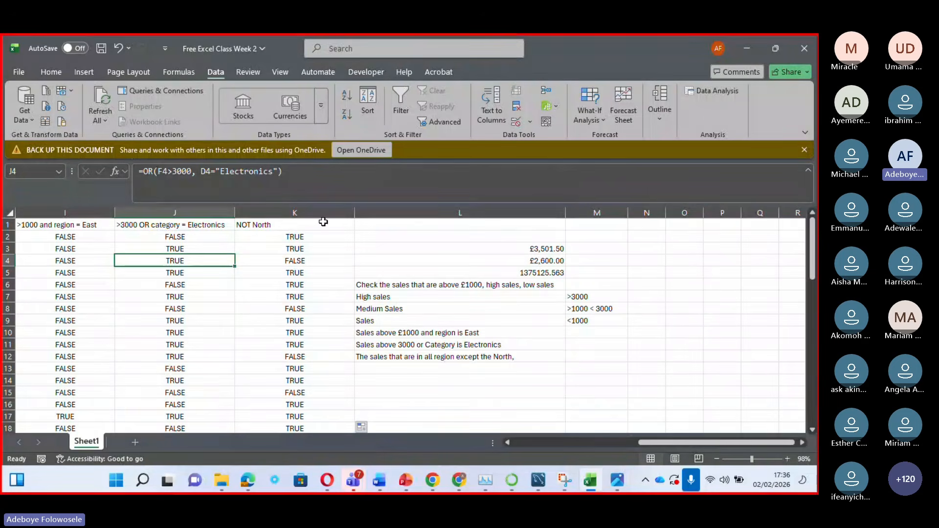
{"action": "left_click", "coordinate": [301, 247]}
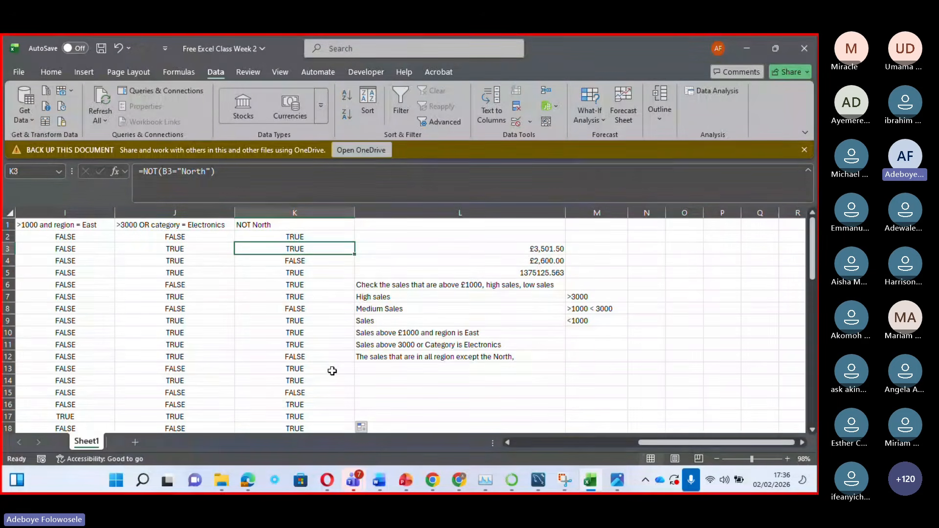
Review the NOT North results in column K from row 3 down past the last sales record in row 51
{"action": "key", "text": "Down"}
{"action": "key", "text": "Down"}
{"action": "key", "text": "Down"}
{"action": "key", "text": "Down"}
{"action": "key", "text": "Down"}
{"action": "key", "text": "Down"}
{"action": "key", "text": "Down"}
{"action": "key", "text": "Down"}
{"action": "key", "text": "Down"}
{"action": "key", "text": "Down"}
{"action": "key", "text": "Down"}
{"action": "key", "text": "Down"}
{"action": "key", "text": "Down"}
{"action": "key", "text": "Down"}
{"action": "key", "text": "Down"}
{"action": "key", "text": "Down"}
{"action": "key", "text": "Down"}
{"action": "key", "text": "Down"}
{"action": "key", "text": "Down"}
{"action": "key", "text": "Down"}
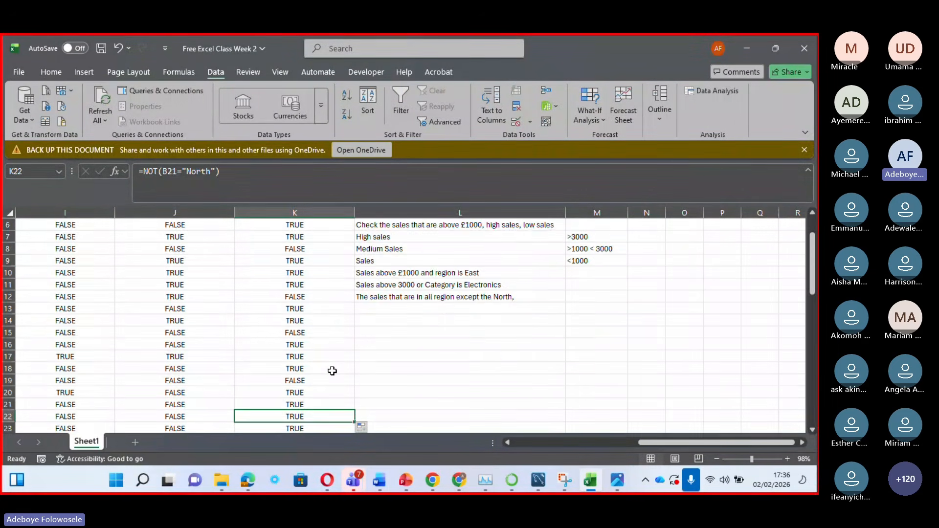
{"action": "key", "text": "Down"}
{"action": "key", "text": "Down"}
{"action": "key", "text": "Down"}
{"action": "key", "text": "Down"}
{"action": "key", "text": "Down"}
{"action": "key", "text": "Down"}
{"action": "key", "text": "Down"}
{"action": "key", "text": "Down"}
{"action": "key", "text": "Down"}
{"action": "key", "text": "Down"}
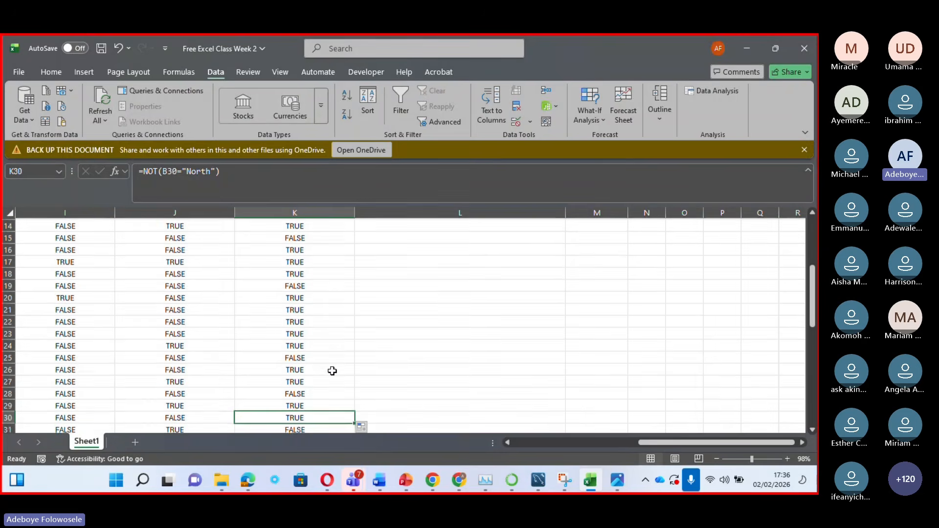
{"action": "key", "text": "Down"}
{"action": "key", "text": "Down"}
{"action": "key", "text": "Down"}
{"action": "key", "text": "Down"}
{"action": "key", "text": "Down"}
{"action": "key", "text": "Down"}
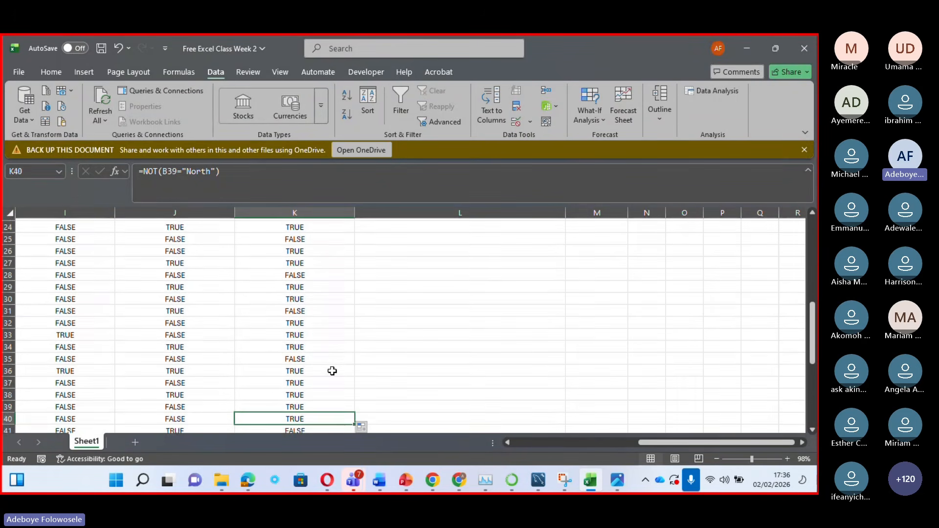
{"action": "key", "text": "Down"}
{"action": "key", "text": "Down"}
{"action": "key", "text": "Down"}
{"action": "key", "text": "Down"}
{"action": "key", "text": "Down"}
{"action": "key", "text": "Down"}
{"action": "key", "text": "Down"}
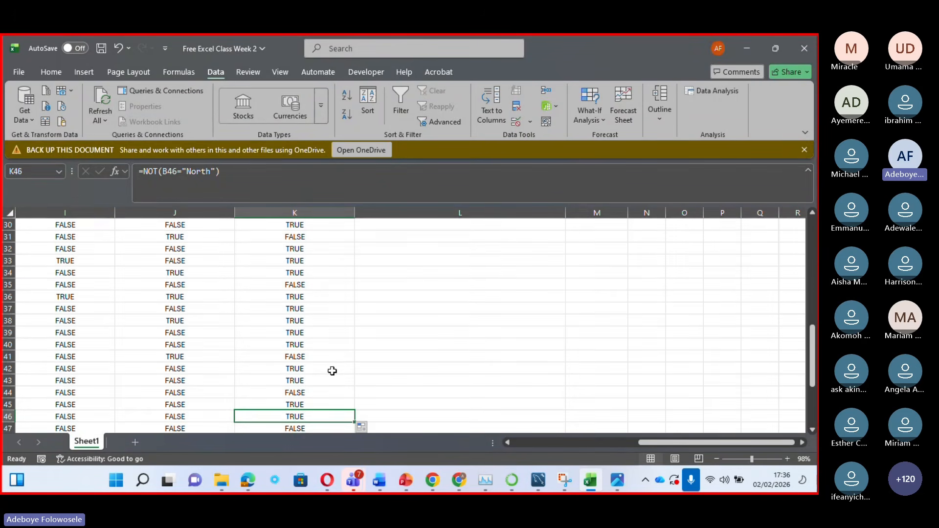
{"action": "key", "text": "Down"}
{"action": "key", "text": "Down"}
{"action": "key", "text": "Down"}
{"action": "key", "text": "Down"}
{"action": "key", "text": "Down"}
{"action": "key", "text": "Down"}
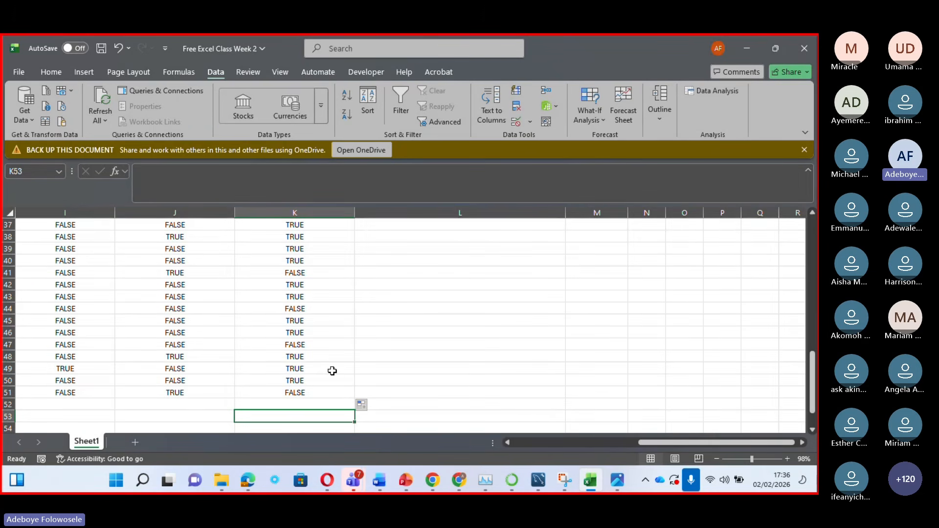
Switch to the Free Excel Class 2026 meeting window in Microsoft Teams and read the meeting chat from the 17:09 messages onward
{"action": "left_click", "coordinate": [379, 480]}
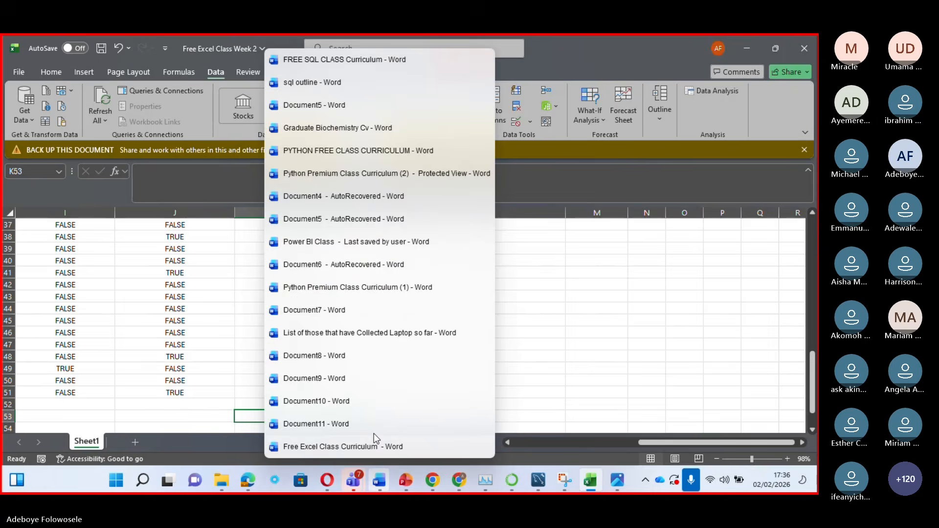
{"action": "mouse_move", "coordinate": [356, 484]}
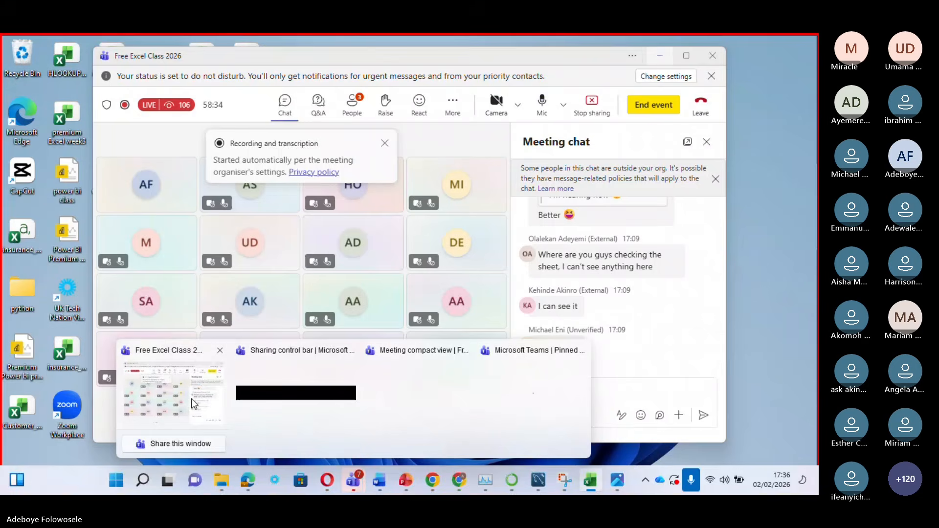
{"action": "left_click", "coordinate": [192, 398]}
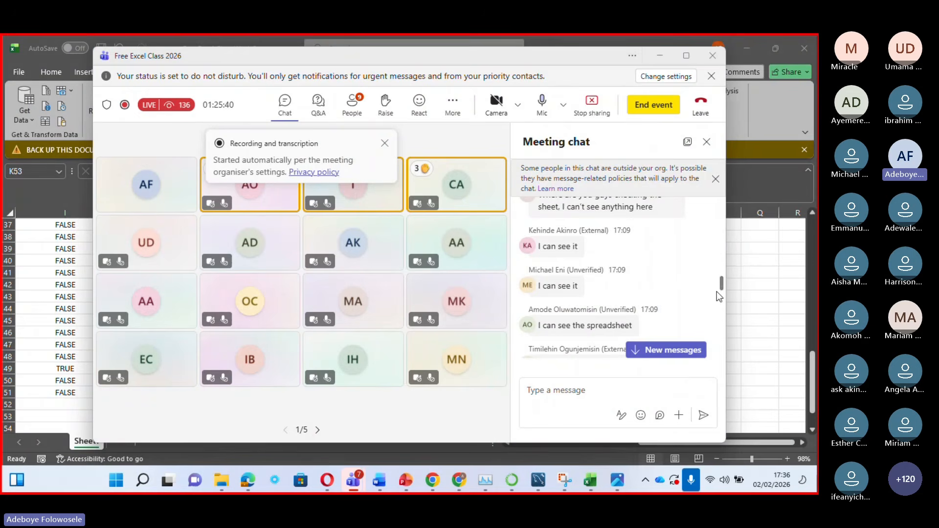
{"action": "left_click_drag", "start_coordinate": [721, 282], "coordinate": [723, 292]}
{"action": "scroll", "coordinate": [722, 294], "scroll_direction": "down", "scroll_amount": 2}
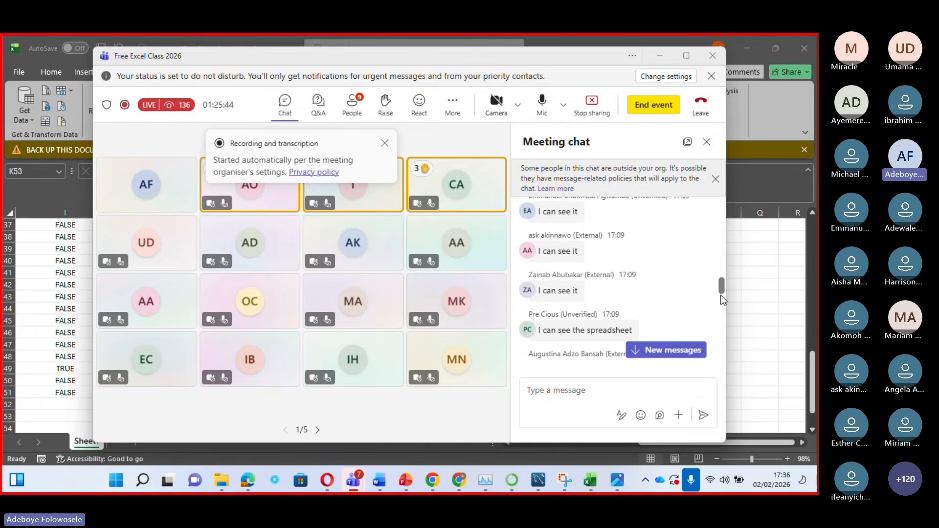
{"action": "scroll", "coordinate": [722, 300], "scroll_direction": "down", "scroll_amount": 5}
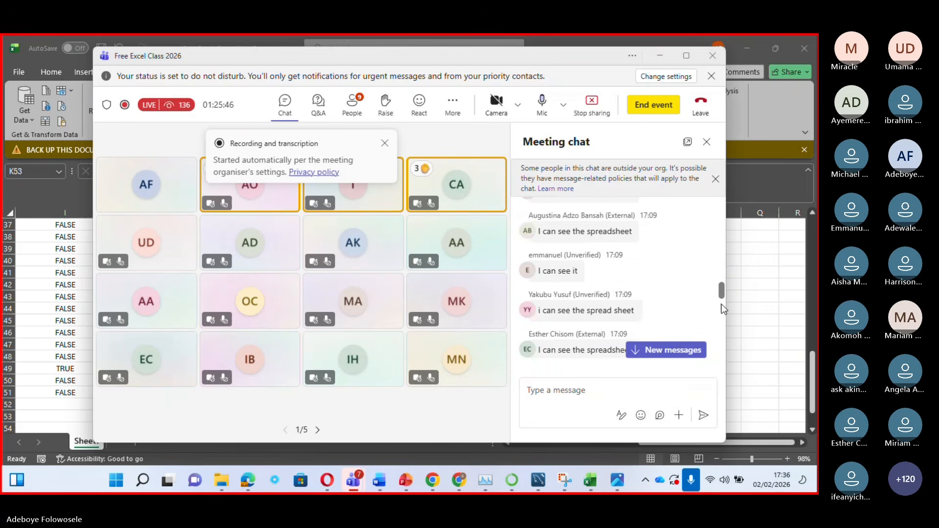
{"action": "scroll", "coordinate": [723, 308], "scroll_direction": "down", "scroll_amount": 3}
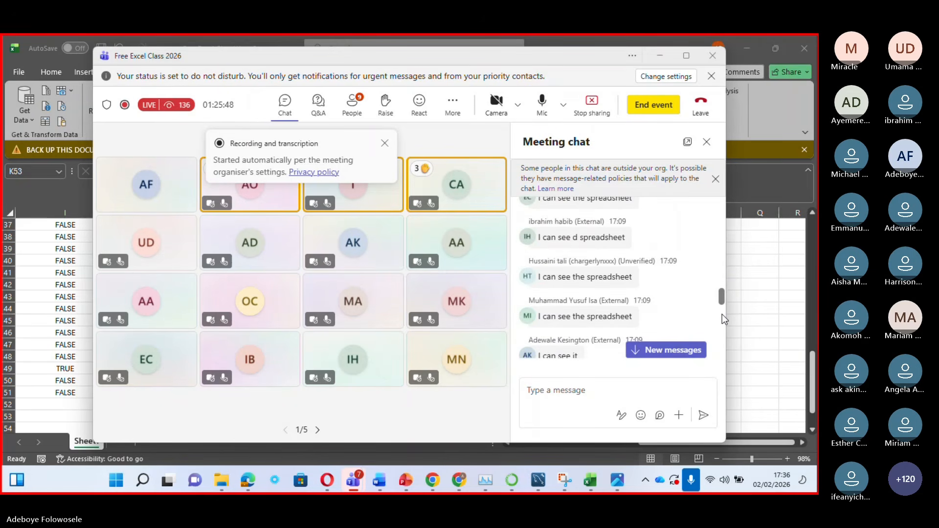
{"action": "scroll", "coordinate": [723, 300], "scroll_direction": "down", "scroll_amount": 5}
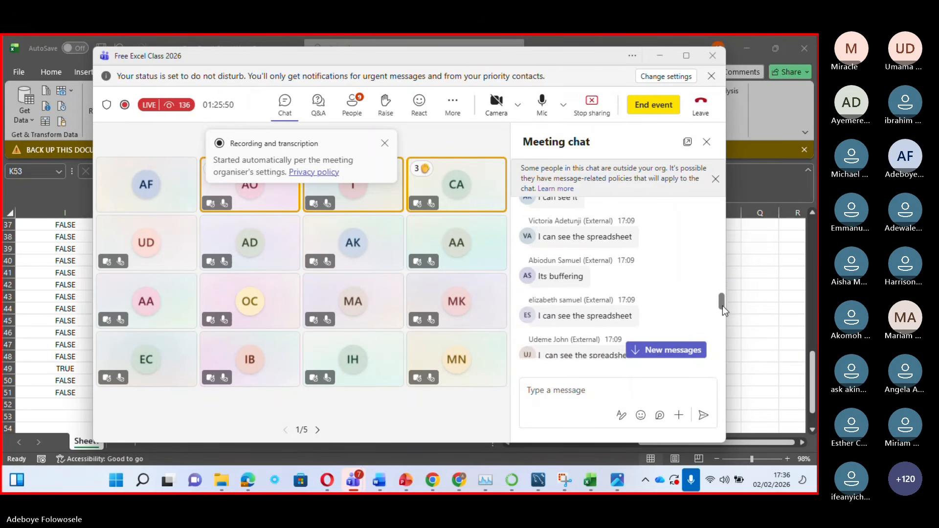
{"action": "scroll", "coordinate": [724, 310], "scroll_direction": "down", "scroll_amount": 2}
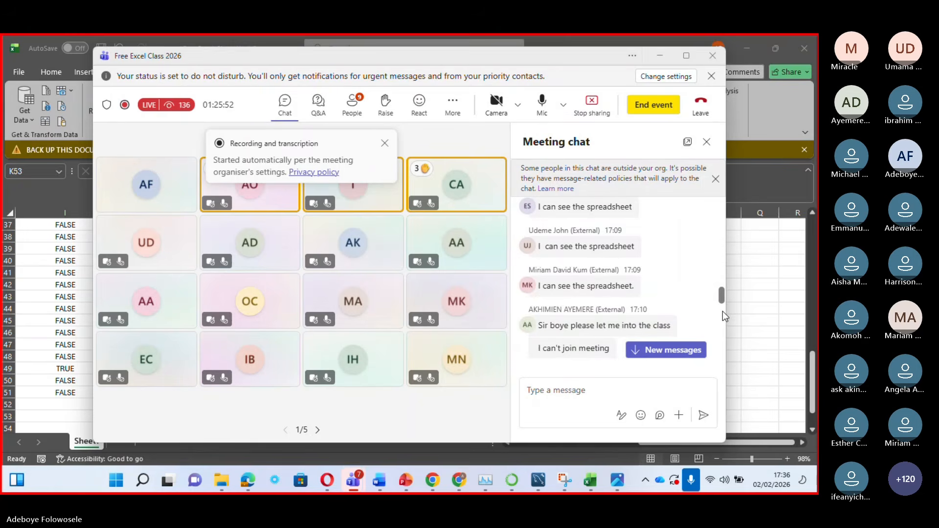
{"action": "scroll", "coordinate": [723, 312], "scroll_direction": "down", "scroll_amount": 1}
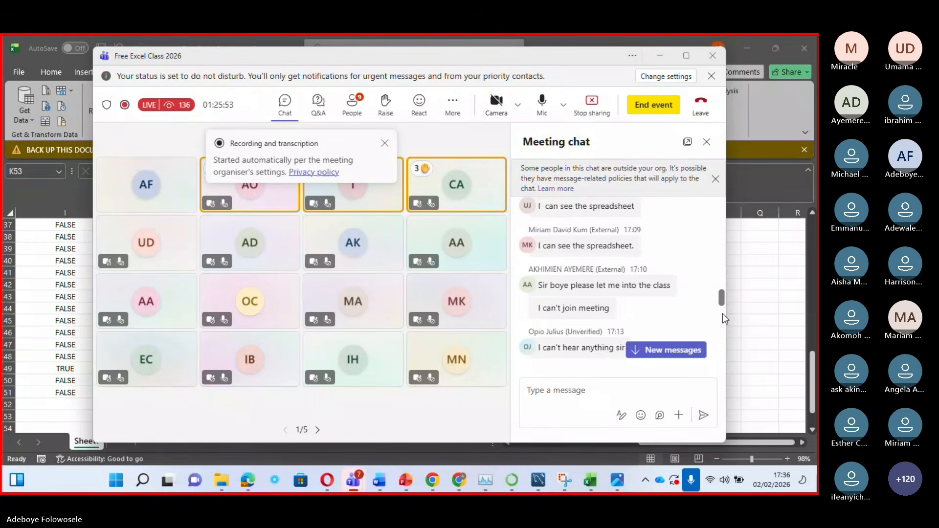
Check the meeting's participants list, and return to the chat to read the attendees' messages from 17:09 through 17:35
{"action": "left_click", "coordinate": [350, 112]}
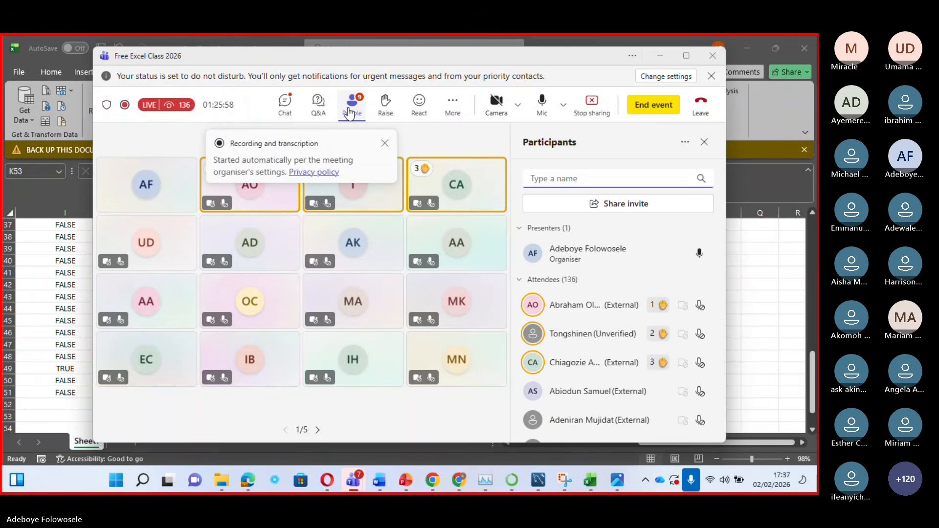
{"action": "left_click", "coordinate": [285, 104]}
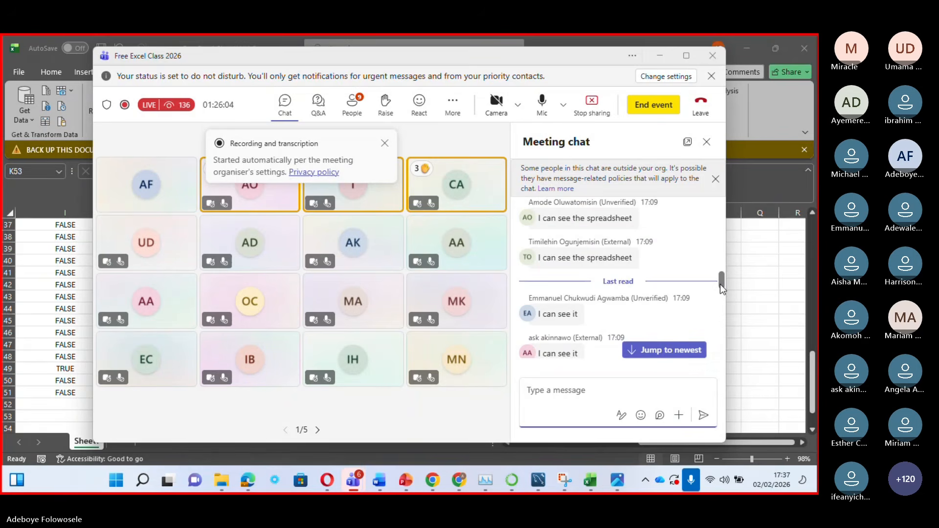
{"action": "left_click_drag", "start_coordinate": [720, 284], "coordinate": [721, 294]}
{"action": "scroll", "coordinate": [724, 299], "scroll_direction": "down", "scroll_amount": 2}
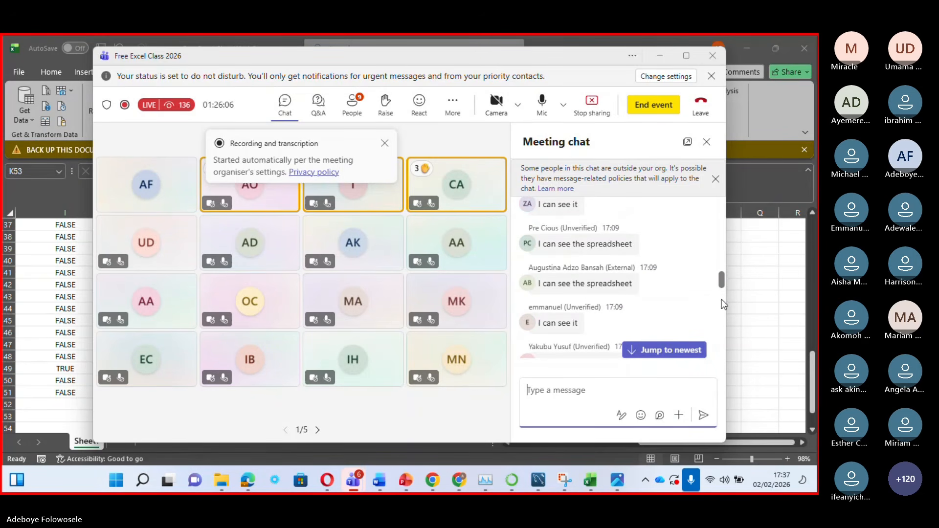
{"action": "scroll", "coordinate": [723, 306], "scroll_direction": "down", "scroll_amount": 2}
{"action": "scroll", "coordinate": [722, 309], "scroll_direction": "down", "scroll_amount": 3}
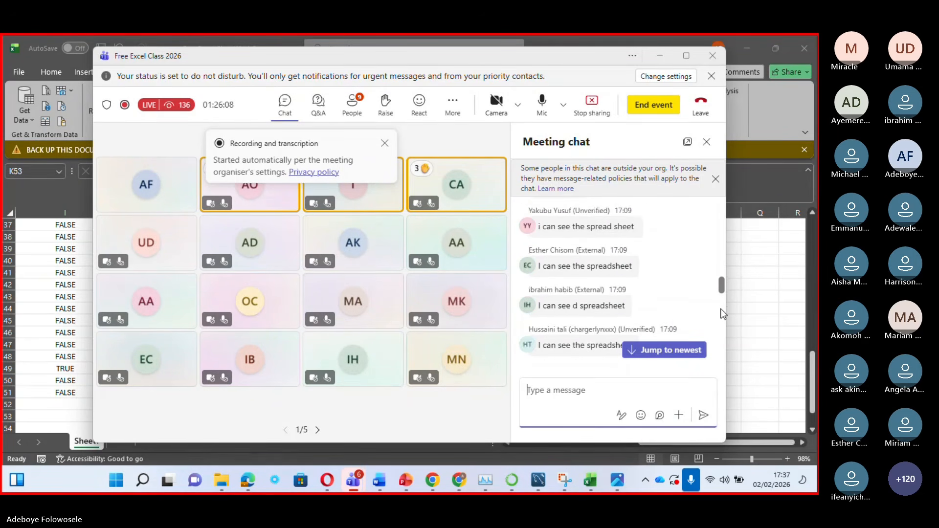
{"action": "scroll", "coordinate": [723, 286], "scroll_direction": "down", "scroll_amount": 5}
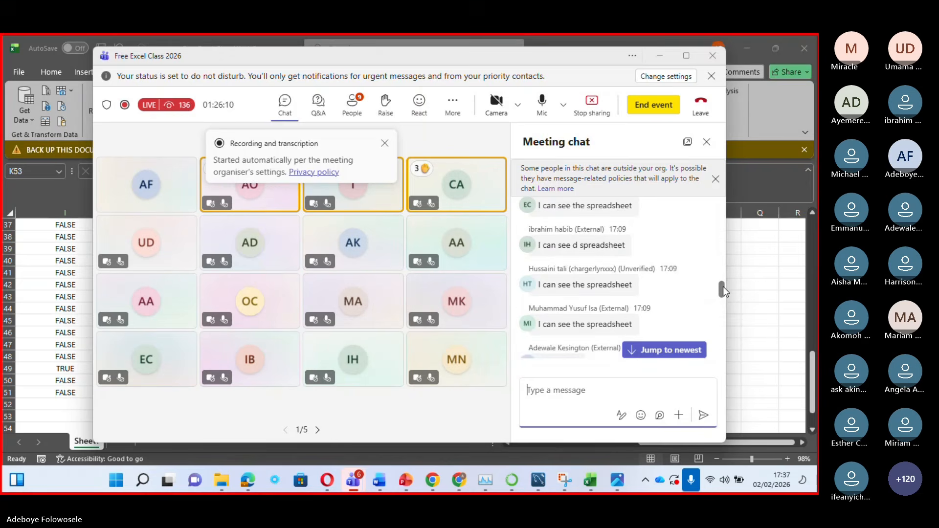
{"action": "scroll", "coordinate": [724, 301], "scroll_direction": "down", "scroll_amount": 2}
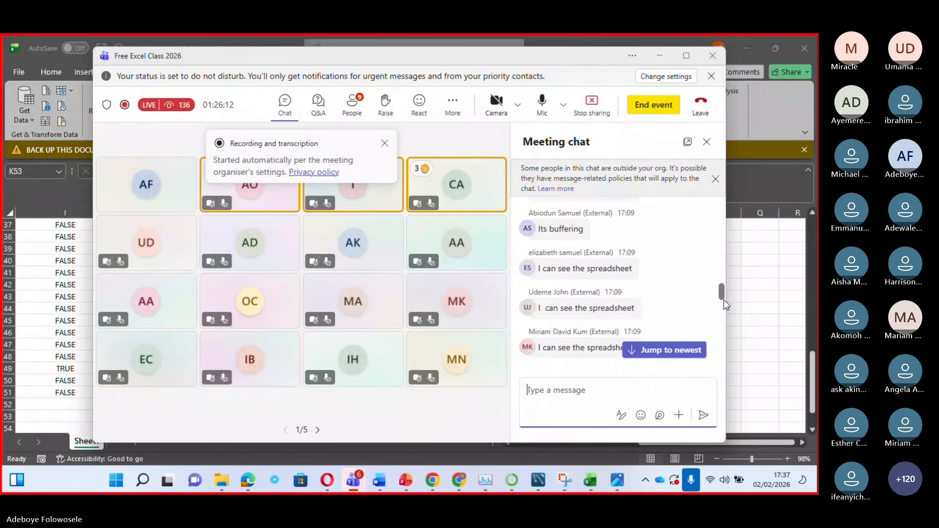
{"action": "scroll", "coordinate": [726, 304], "scroll_direction": "down", "scroll_amount": 3}
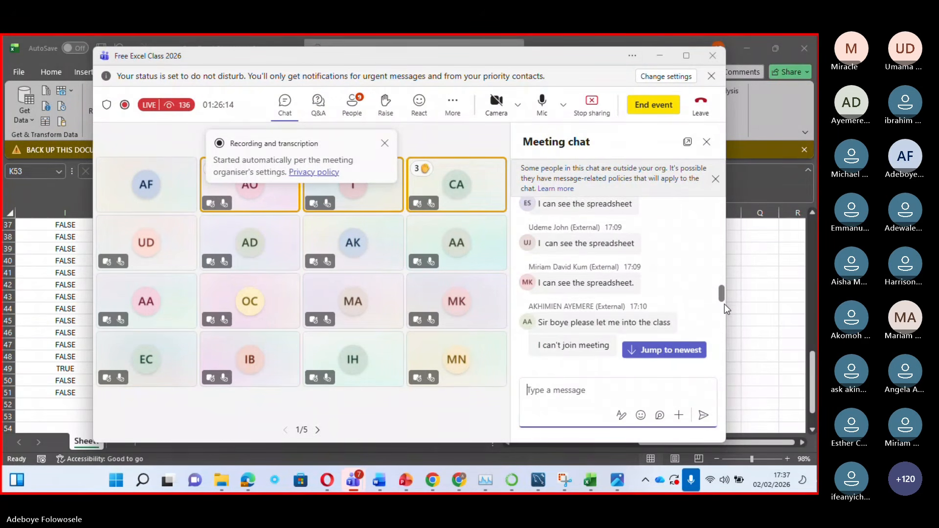
{"action": "scroll", "coordinate": [724, 304], "scroll_direction": "down", "scroll_amount": 3}
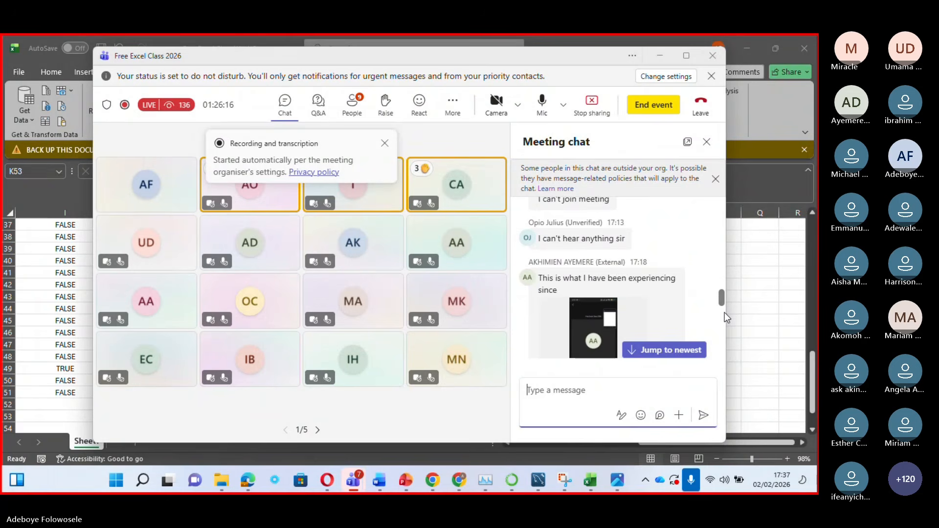
{"action": "scroll", "coordinate": [724, 313], "scroll_direction": "down", "scroll_amount": 3}
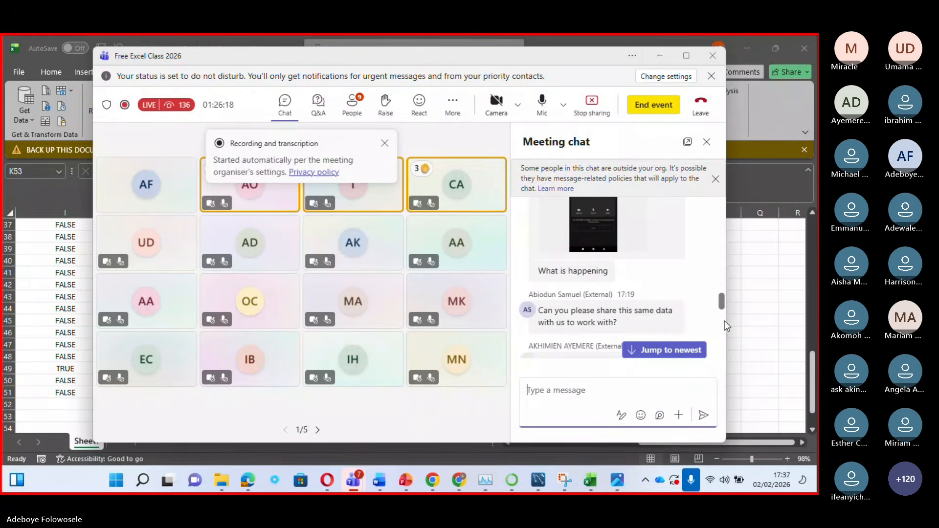
{"action": "scroll", "coordinate": [724, 321], "scroll_direction": "down", "scroll_amount": 2}
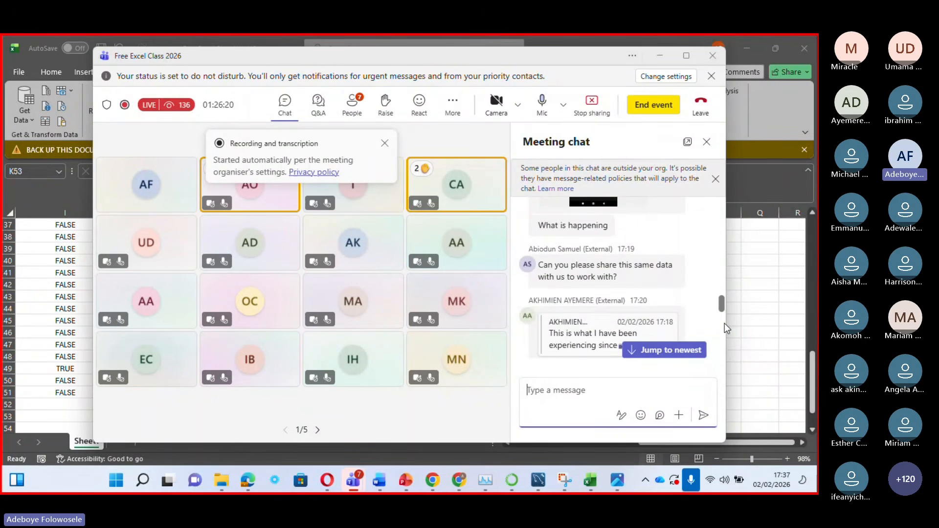
{"action": "scroll", "coordinate": [724, 325], "scroll_direction": "down", "scroll_amount": 2}
{"action": "scroll", "coordinate": [724, 327], "scroll_direction": "down", "scroll_amount": 2}
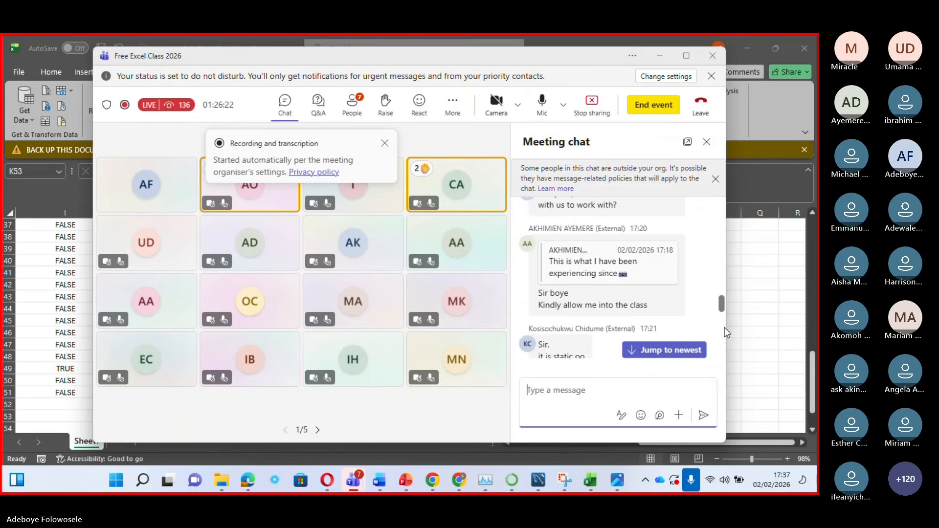
{"action": "scroll", "coordinate": [724, 331], "scroll_direction": "down", "scroll_amount": 2}
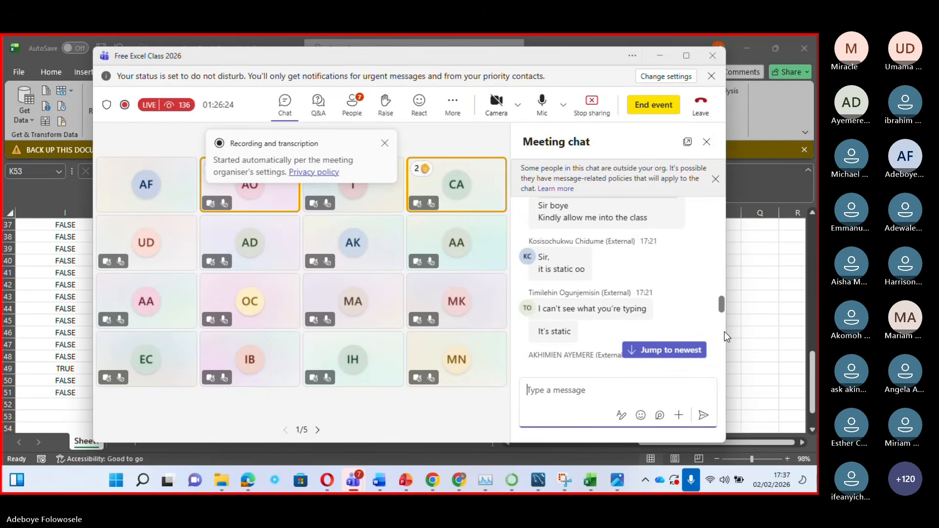
{"action": "scroll", "coordinate": [725, 332], "scroll_direction": "down", "scroll_amount": 2}
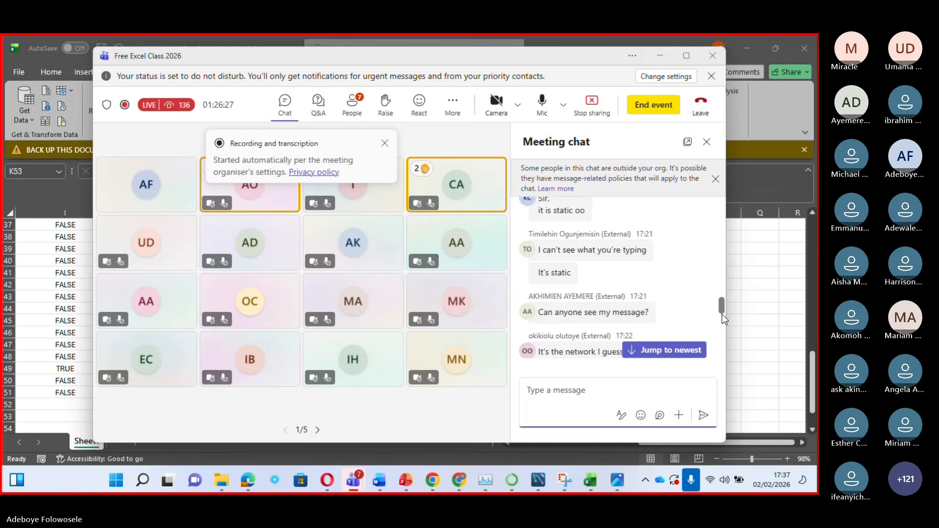
{"action": "scroll", "coordinate": [722, 314], "scroll_direction": "down", "scroll_amount": 5}
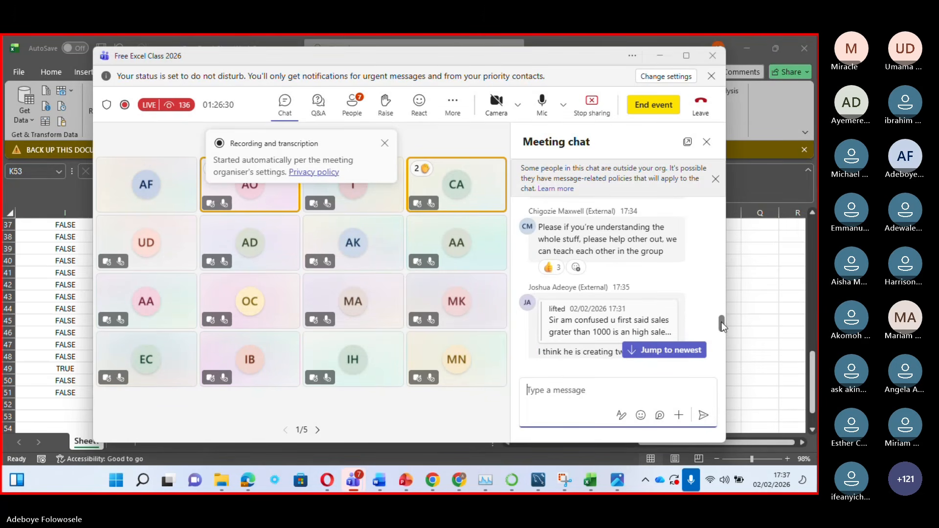
Read the attendees' newest chat questions, posted from 17:35 to 17:38, and go back up to the 17:34 messages
{"action": "left_click_drag", "start_coordinate": [721, 322], "coordinate": [721, 327]}
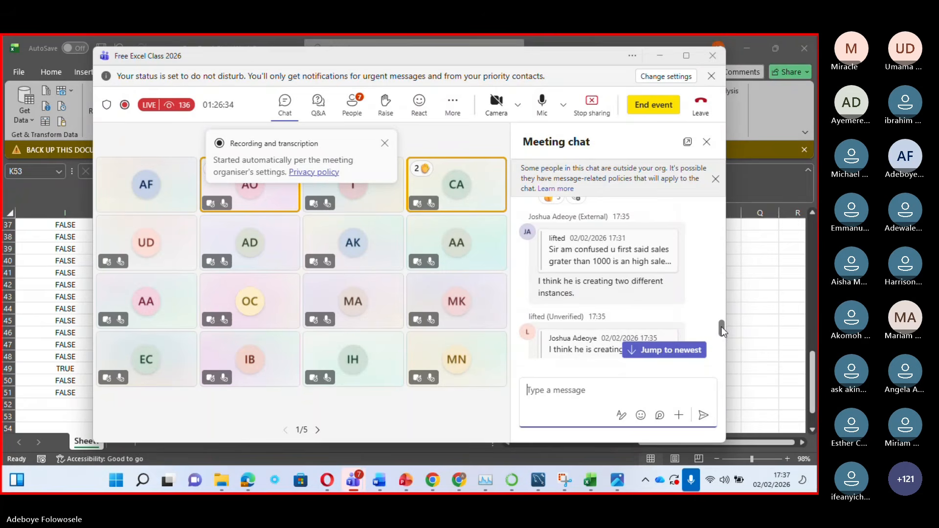
{"action": "left_click_drag", "start_coordinate": [721, 327], "coordinate": [722, 341]}
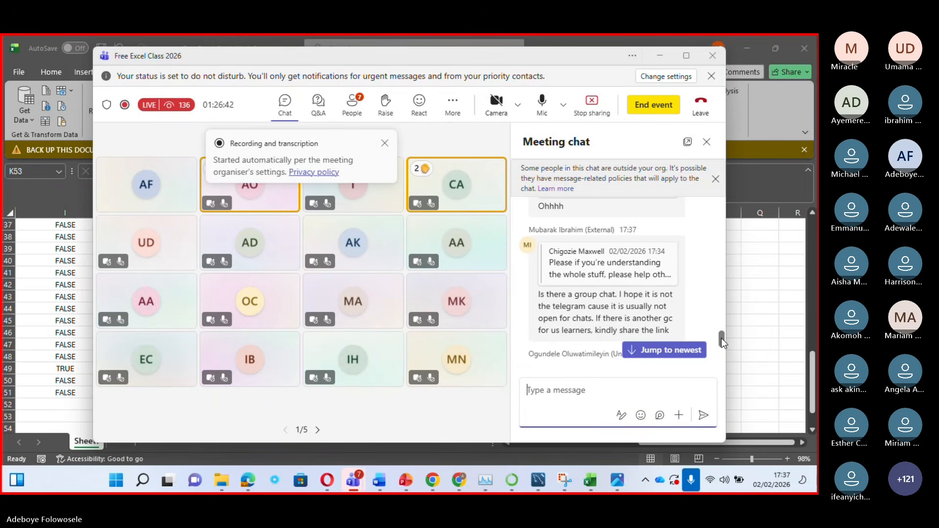
{"action": "left_click_drag", "start_coordinate": [721, 338], "coordinate": [720, 343]}
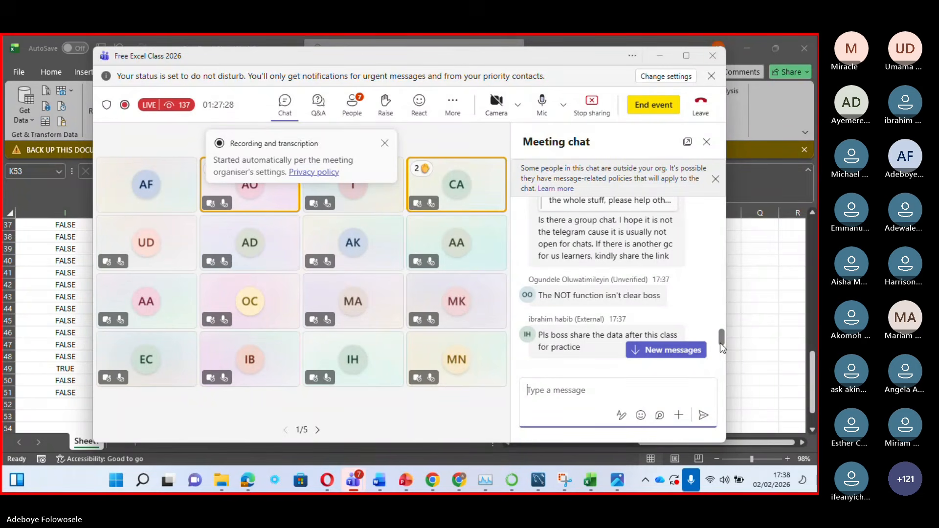
{"action": "left_click_drag", "start_coordinate": [720, 340], "coordinate": [720, 349]}
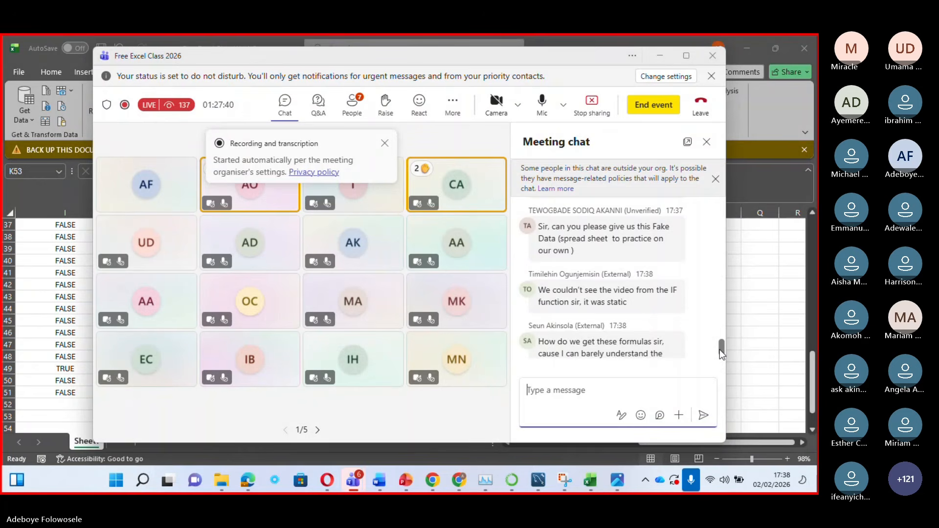
{"action": "left_click_drag", "start_coordinate": [720, 350], "coordinate": [719, 351]}
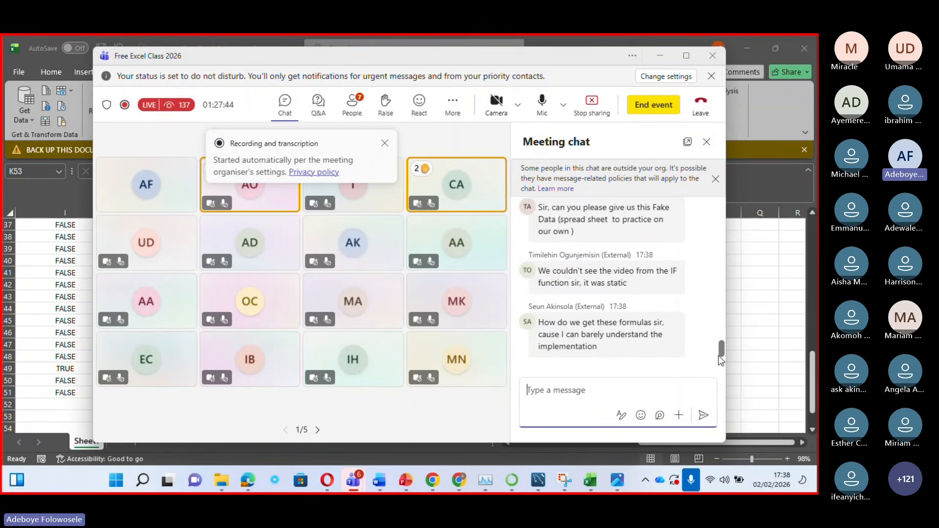
{"action": "left_click_drag", "start_coordinate": [719, 356], "coordinate": [722, 356]}
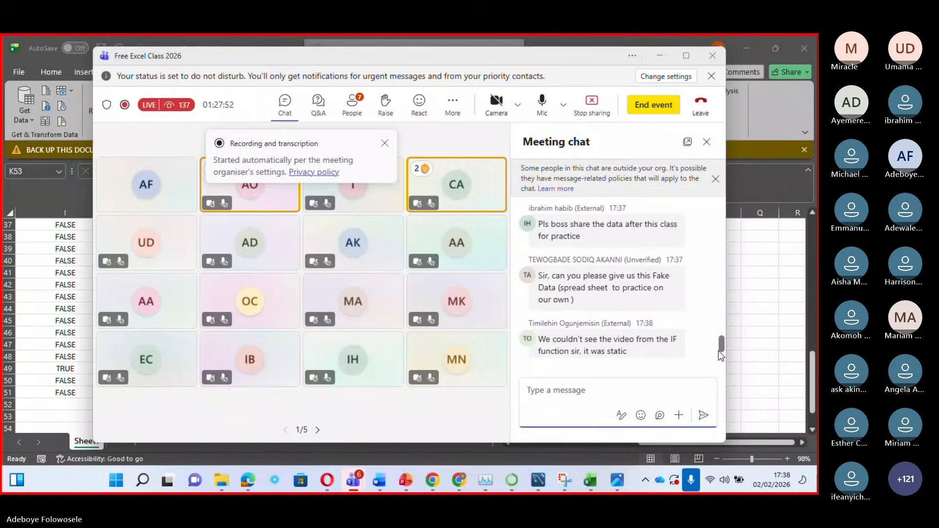
{"action": "left_click_drag", "start_coordinate": [719, 351], "coordinate": [717, 323]}
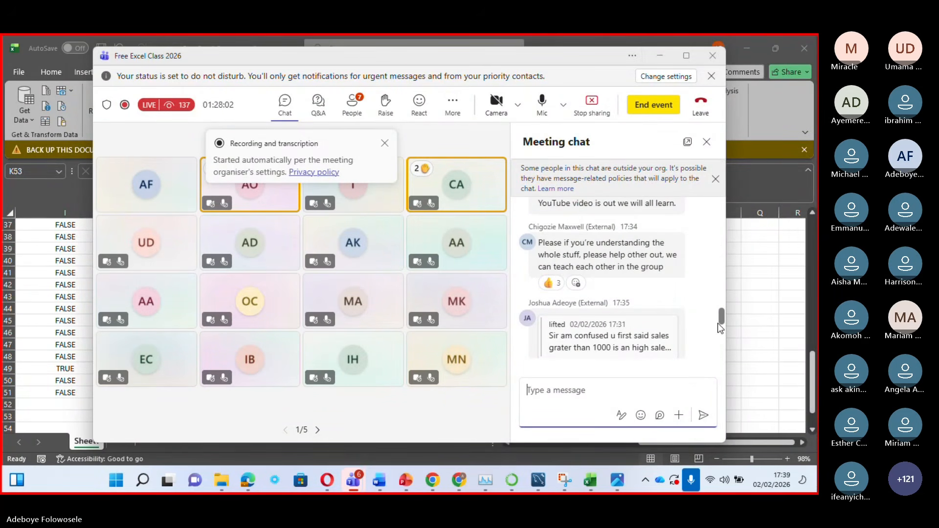
Go to the latest meeting chat messages and send the message "IF, NOT, AND, OR"
{"action": "left_click_drag", "start_coordinate": [718, 323], "coordinate": [717, 317]}
{"action": "scroll", "coordinate": [717, 317], "scroll_direction": "down", "scroll_amount": 10}
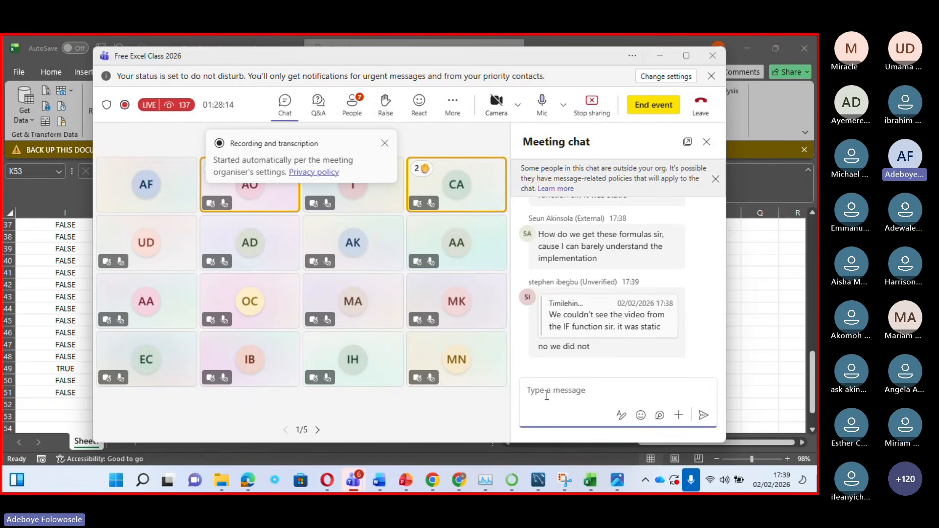
{"action": "type", "text": "IF,"}
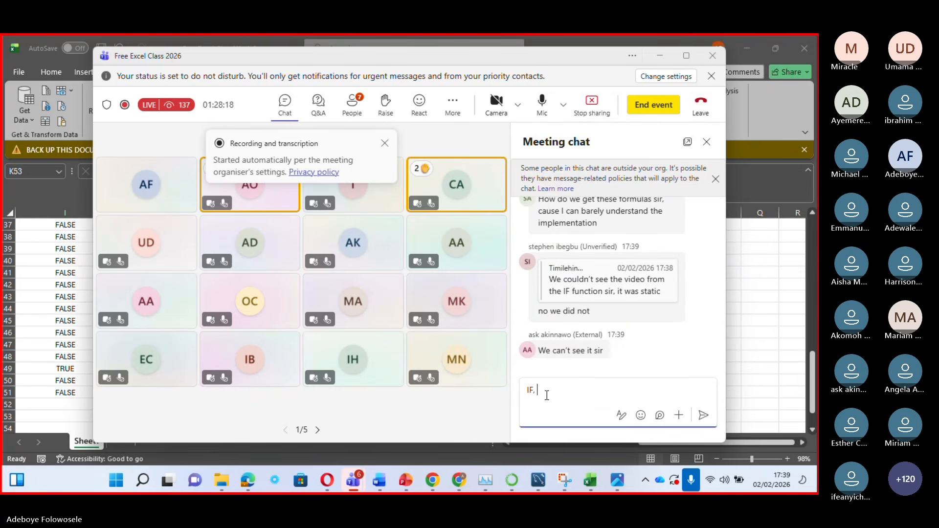
{"action": "type", "text": " NOT,"}
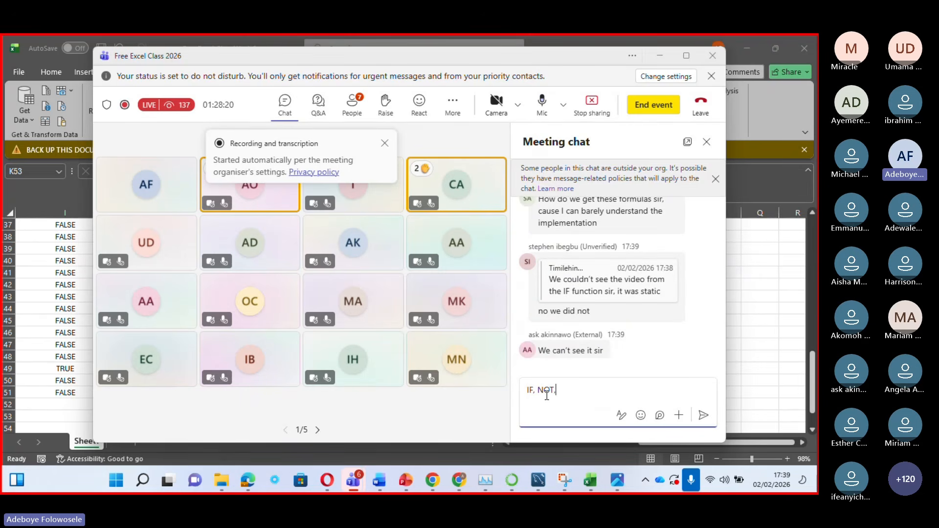
{"action": "type", "text": " AND, OR"}
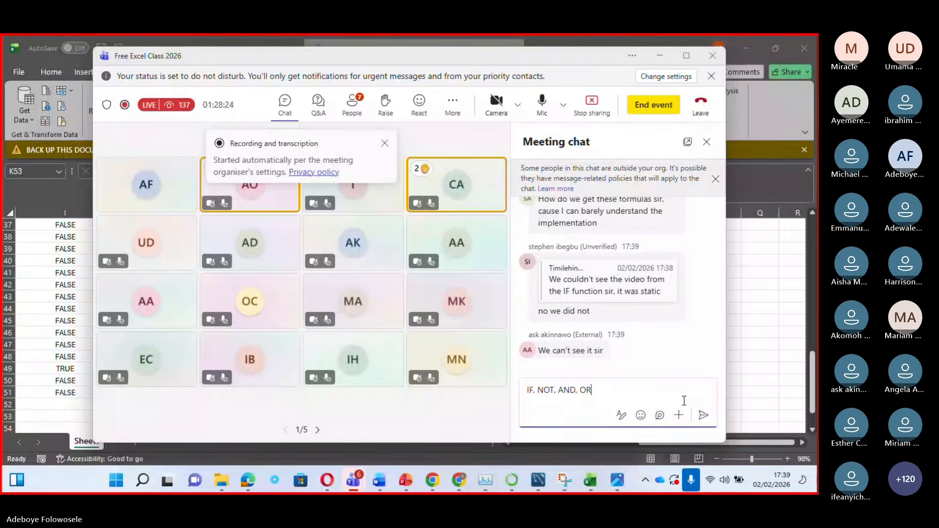
{"action": "left_click", "coordinate": [704, 416]}
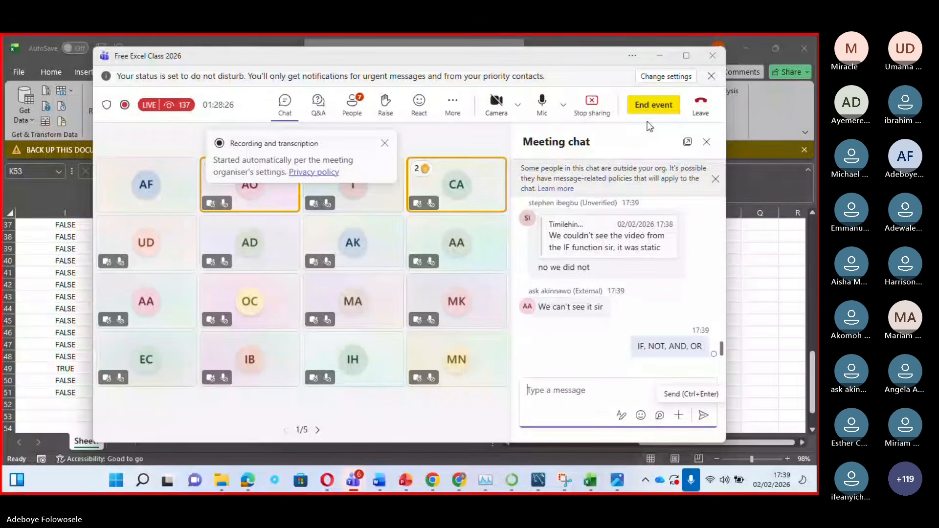
Return to the Excel sales worksheet and bring its first columns and header row into view
{"action": "left_click", "coordinate": [659, 56]}
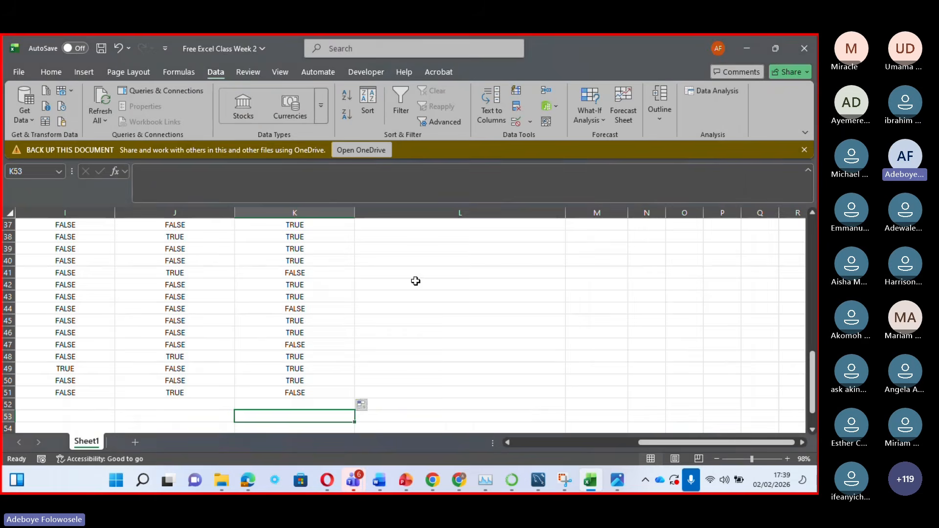
{"action": "left_click", "coordinate": [523, 442]}
{"action": "left_click", "coordinate": [523, 441]}
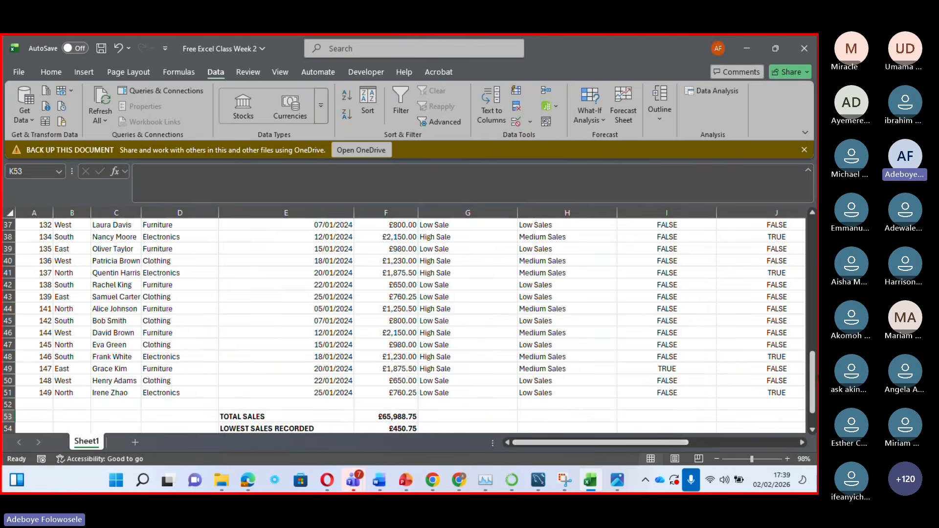
{"action": "left_click", "coordinate": [814, 369]}
{"action": "left_click_drag", "start_coordinate": [814, 370], "coordinate": [812, 228]}
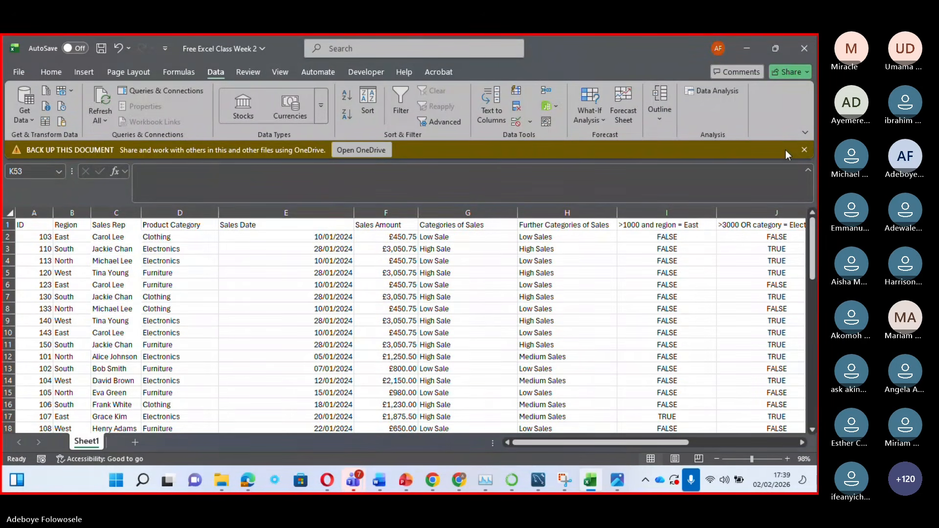
Switch back to the Teams meeting chat and read the newest messages from 17:39 through 17:40
{"action": "left_click", "coordinate": [792, 168]}
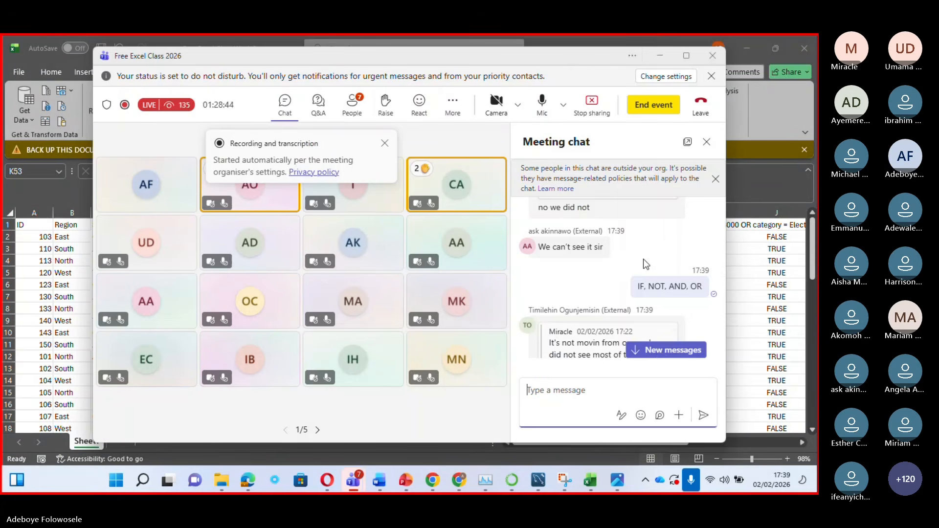
{"action": "left_click", "coordinate": [663, 353]}
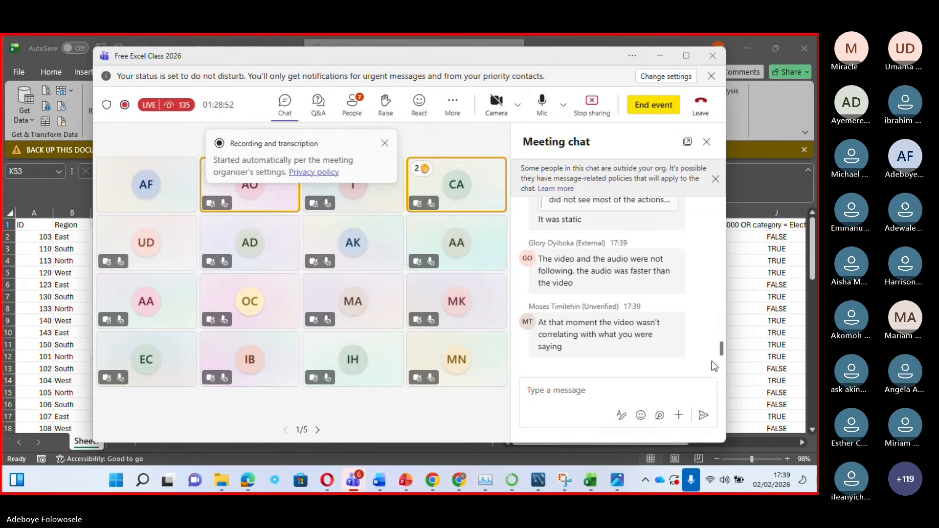
{"action": "left_click_drag", "start_coordinate": [720, 349], "coordinate": [719, 354]}
{"action": "left_click", "coordinate": [659, 55]}
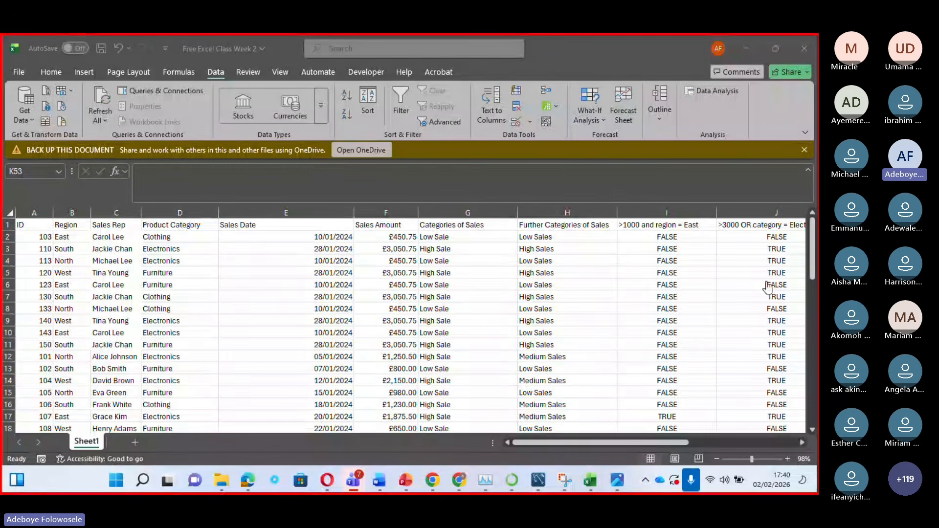
{"action": "left_click", "coordinate": [792, 163]}
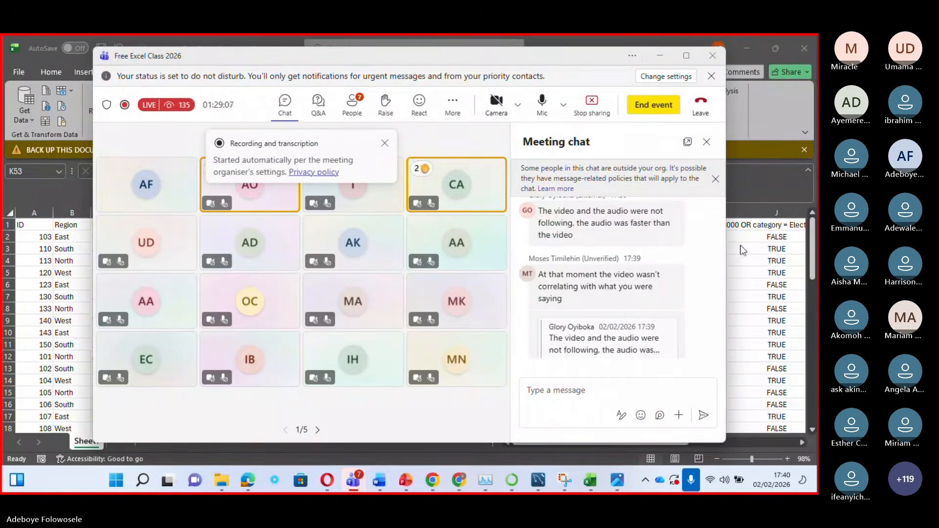
{"action": "left_click_drag", "start_coordinate": [722, 344], "coordinate": [724, 368]}
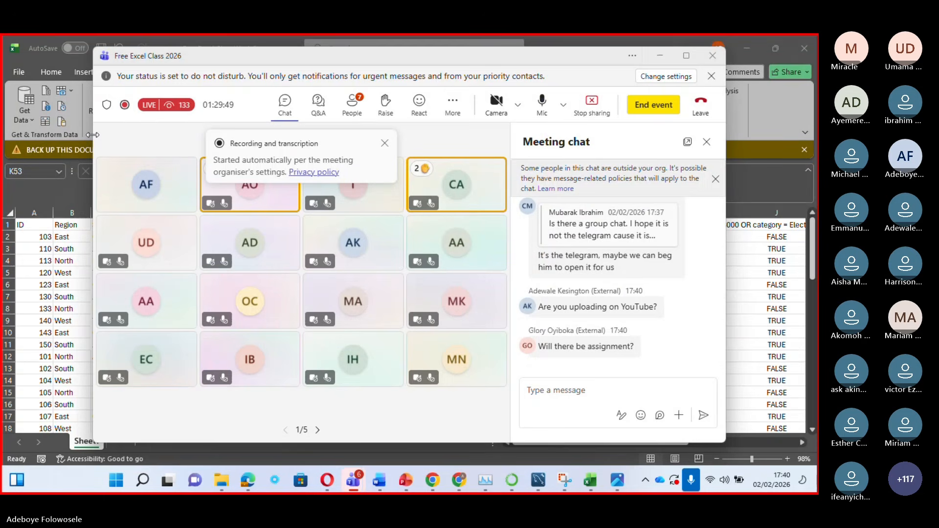
Narrow the meeting window while keeping its chat visible, and return to the sales worksheet
{"action": "left_click_drag", "start_coordinate": [93, 135], "coordinate": [419, 169]}
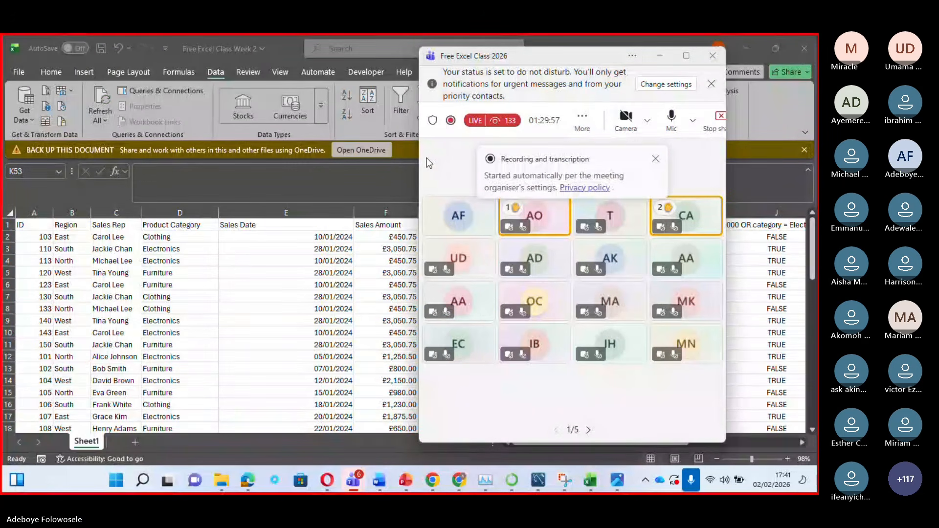
{"action": "left_click_drag", "start_coordinate": [419, 166], "coordinate": [300, 159]}
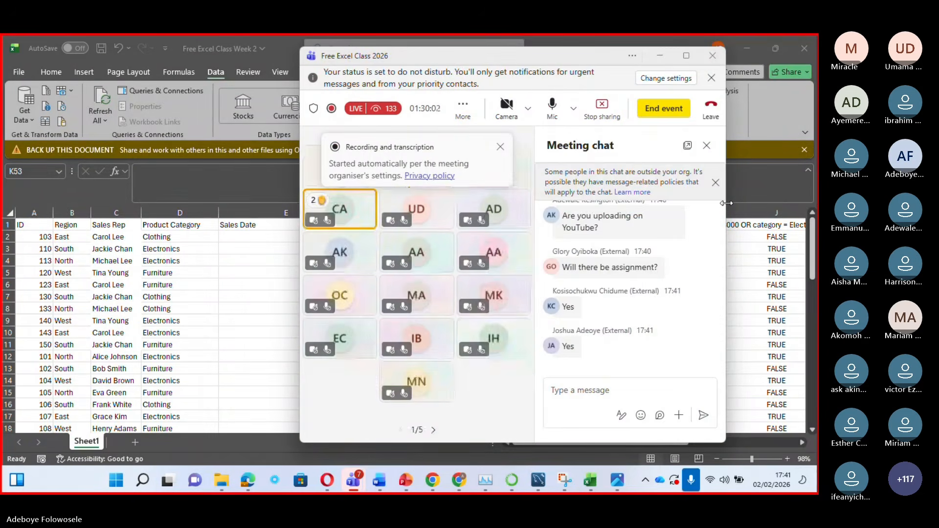
{"action": "left_click", "coordinate": [665, 58]}
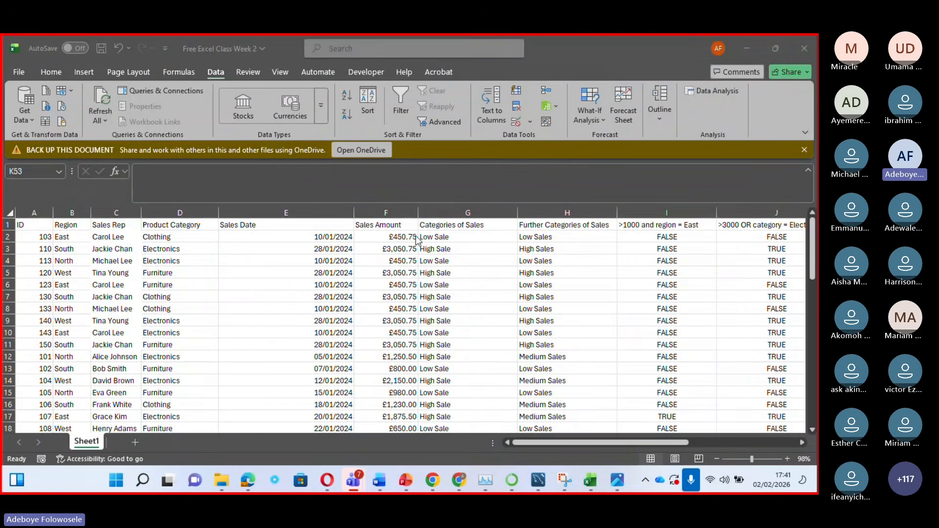
Examine the IF formula in cell G2, including its F2>1000 test and High Sale/Low Sale values, and leave cell editing
{"action": "double_click", "coordinate": [443, 237]}
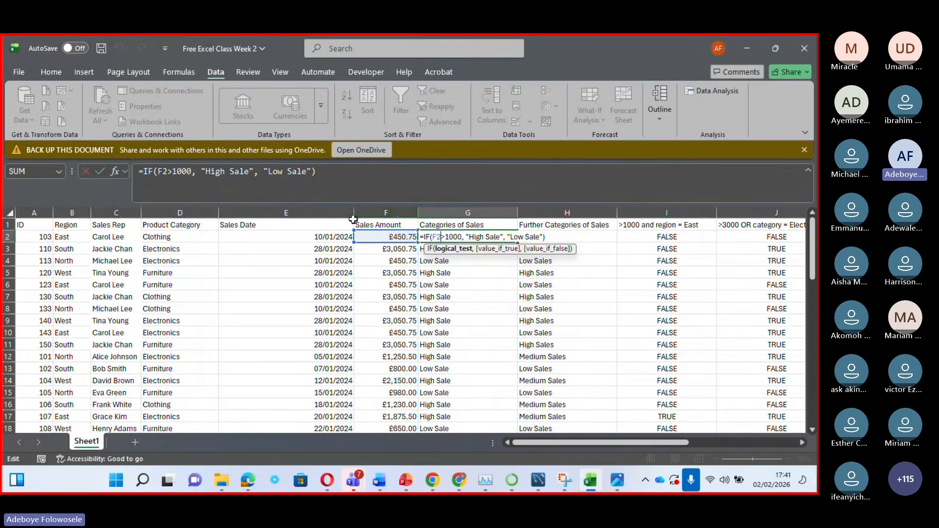
{"action": "left_click", "coordinate": [328, 175]}
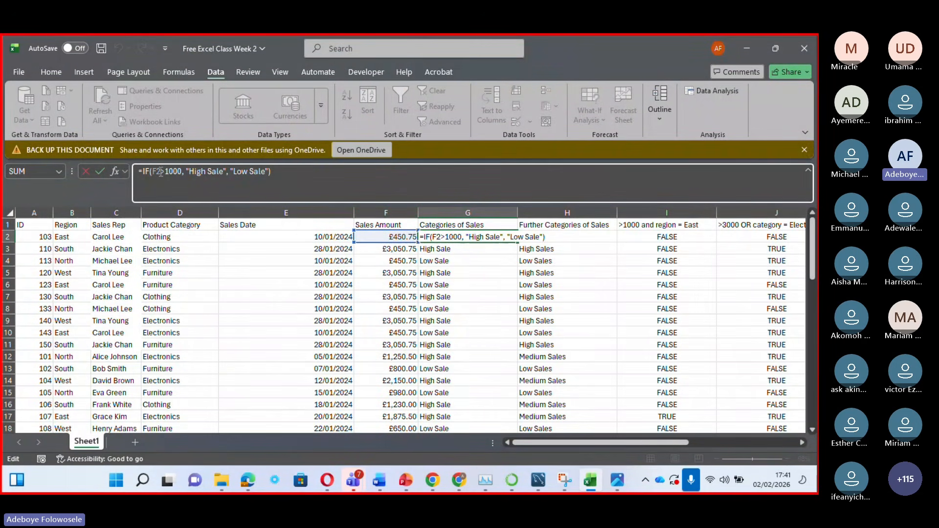
{"action": "left_click", "coordinate": [161, 171]}
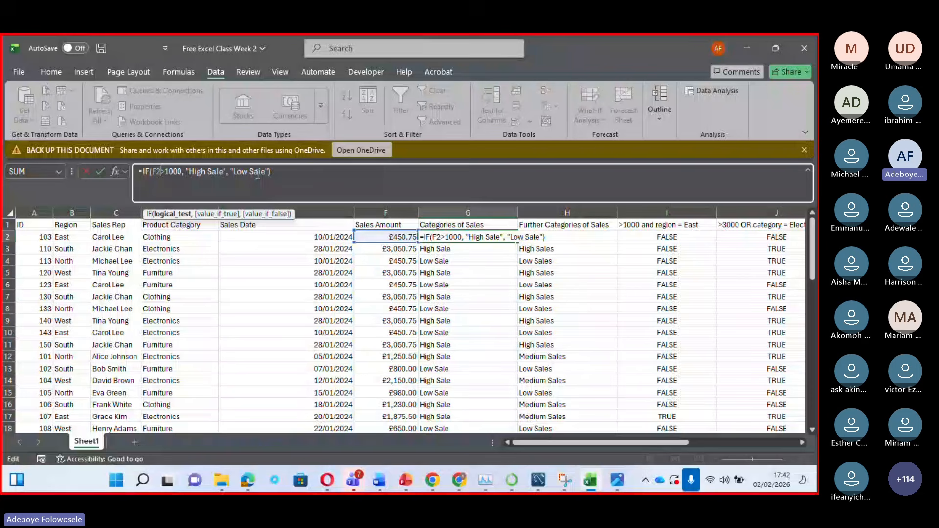
{"action": "key", "text": "Escape"}
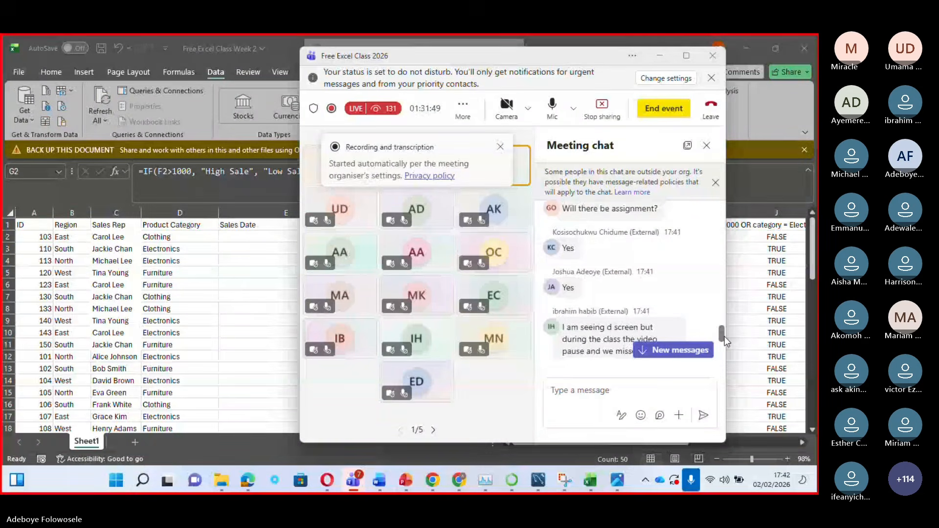
Read the attendees' meeting chat messages from 17:41 to 17:43, and go back to the question about the long date format
{"action": "left_click_drag", "start_coordinate": [724, 336], "coordinate": [724, 346]}
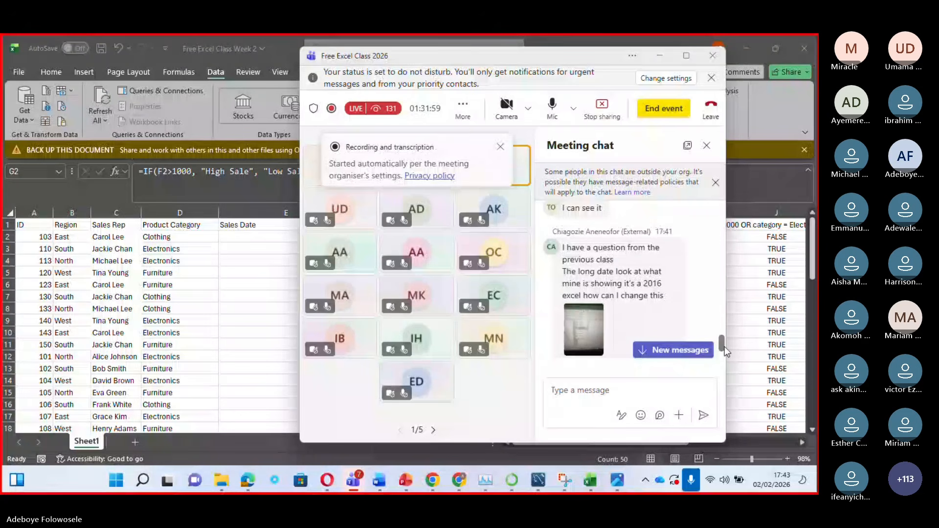
{"action": "left_click_drag", "start_coordinate": [724, 347], "coordinate": [724, 342]}
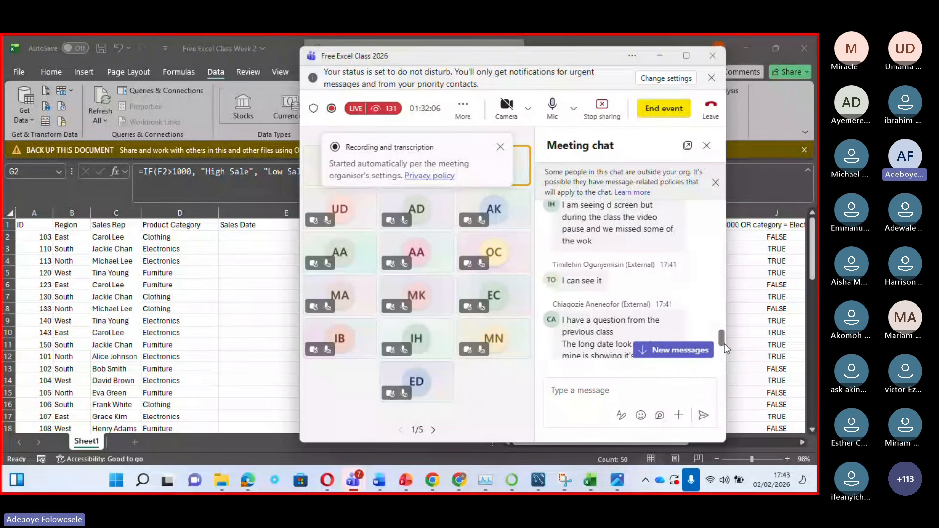
{"action": "scroll", "coordinate": [724, 344], "scroll_direction": "down", "scroll_amount": 2}
{"action": "left_click_drag", "start_coordinate": [723, 347], "coordinate": [723, 353]}
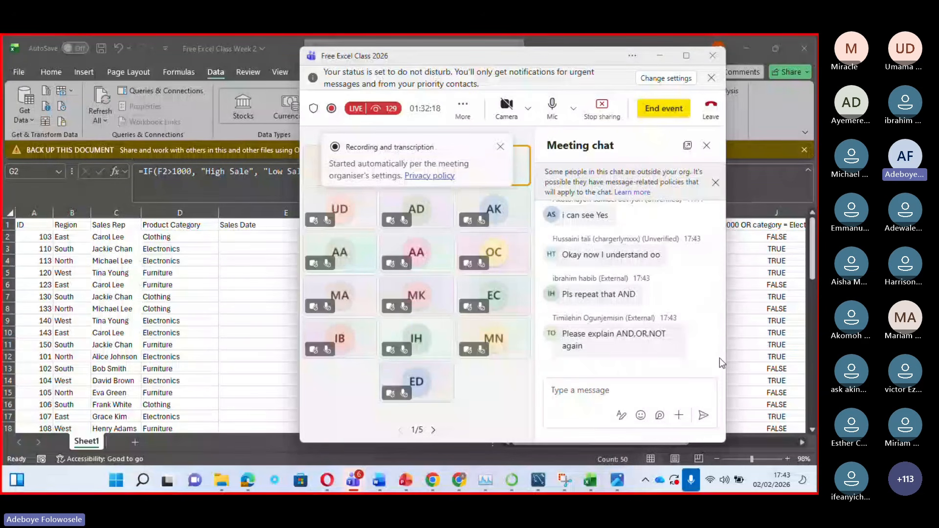
{"action": "left_click_drag", "start_coordinate": [720, 352], "coordinate": [719, 351]}
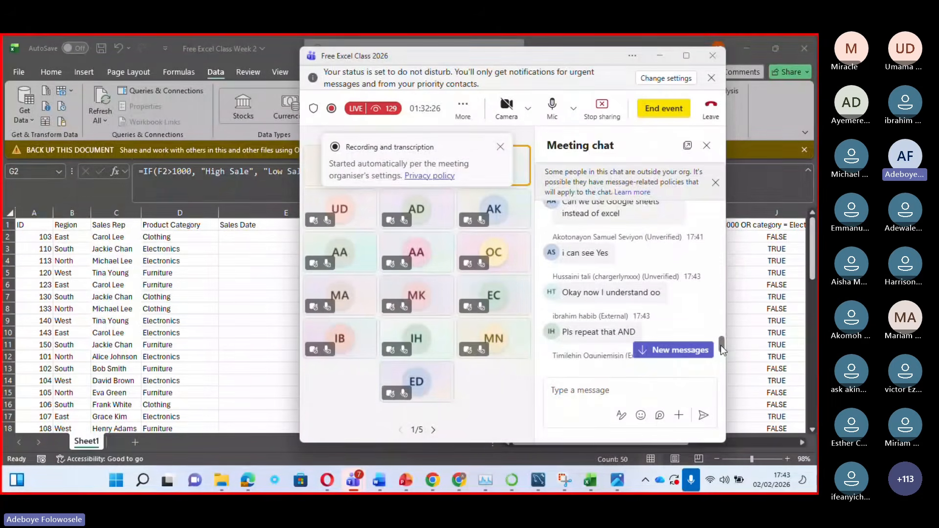
{"action": "scroll", "coordinate": [721, 347], "scroll_direction": "down", "scroll_amount": 4}
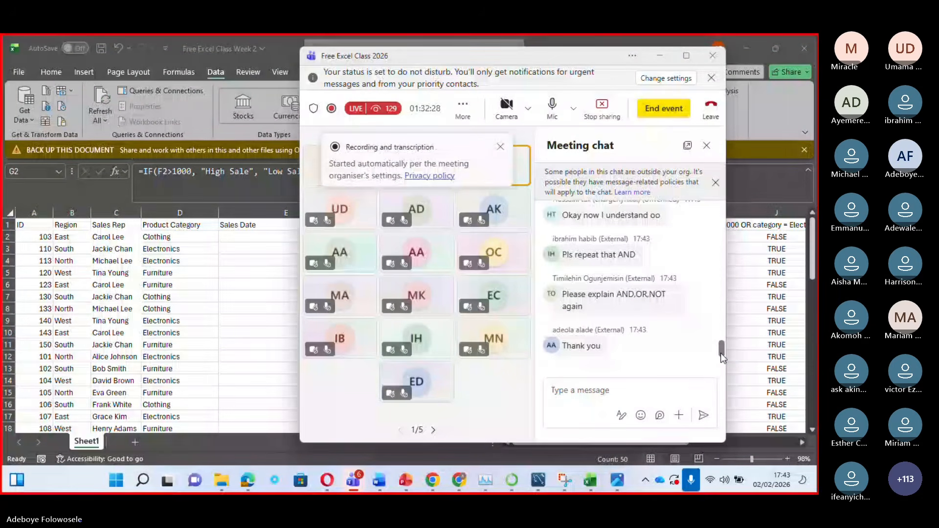
{"action": "scroll", "coordinate": [720, 352], "scroll_direction": "up", "scroll_amount": 2}
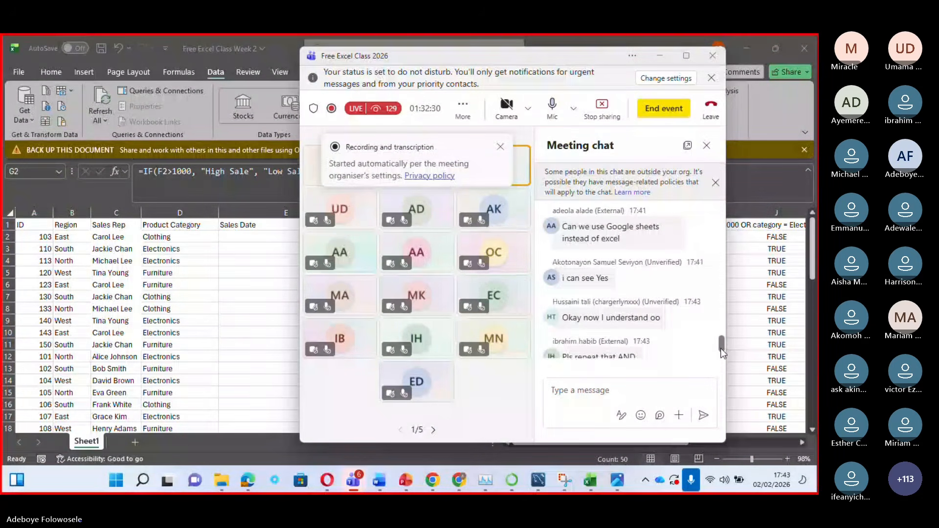
{"action": "scroll", "coordinate": [721, 345], "scroll_direction": "up", "scroll_amount": 3}
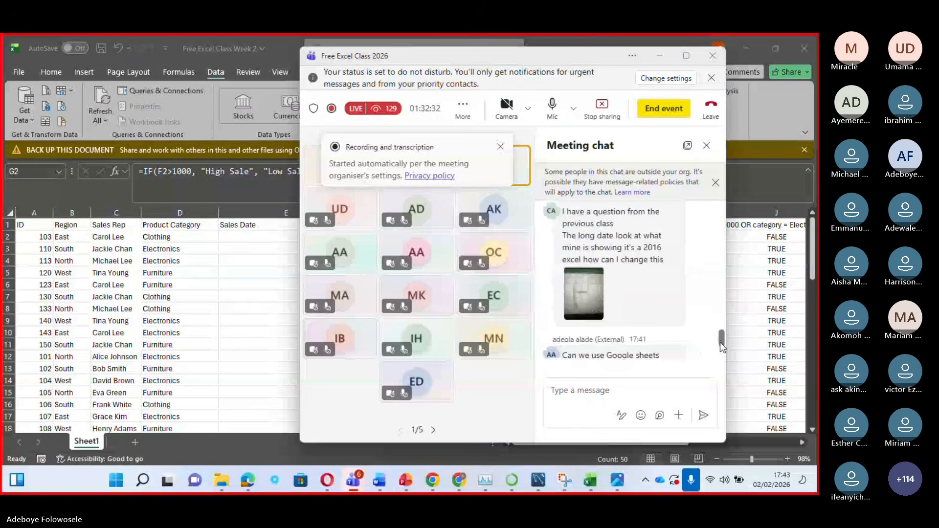
{"action": "scroll", "coordinate": [720, 343], "scroll_direction": "up", "scroll_amount": 1}
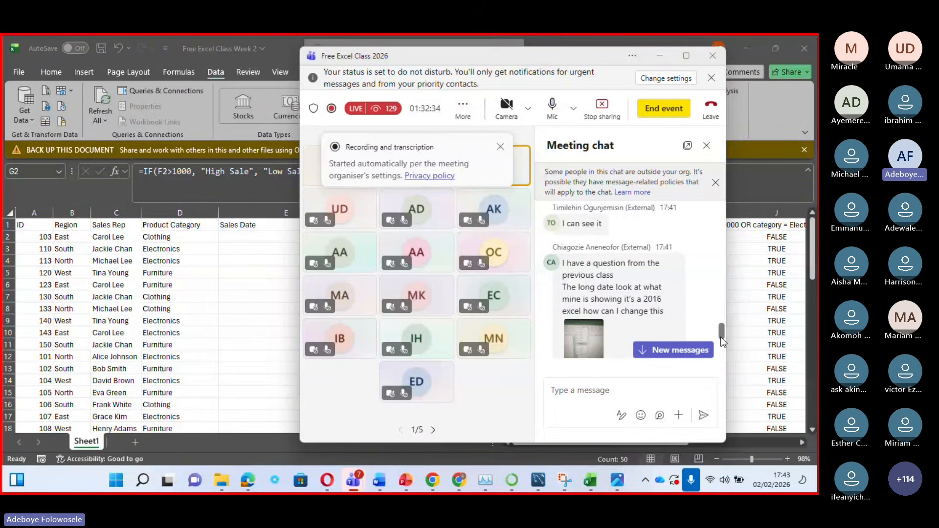
Follow the newest reply to its quoted long date question, view the attached picture, and return to the chat
{"action": "left_click_drag", "start_coordinate": [721, 340], "coordinate": [722, 358]}
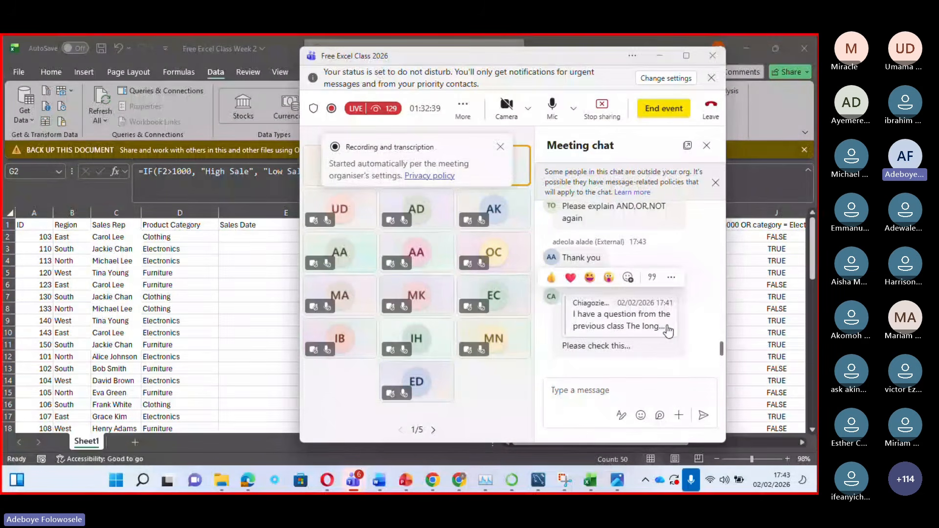
{"action": "left_click", "coordinate": [653, 322]}
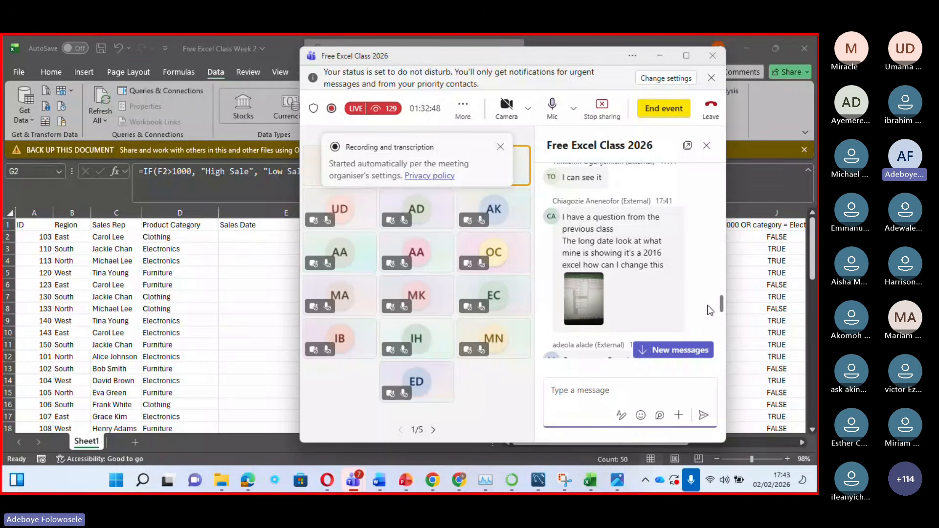
{"action": "left_click", "coordinate": [590, 295]}
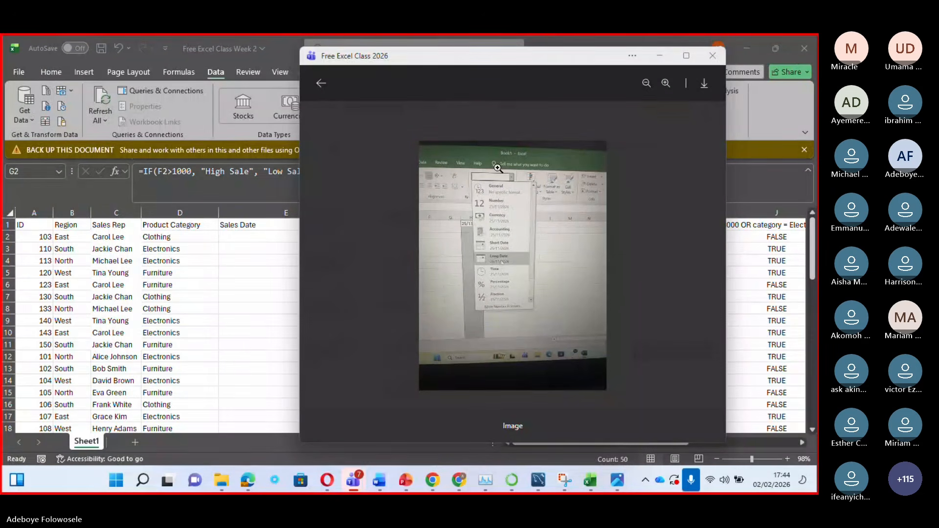
{"action": "left_click", "coordinate": [321, 86]}
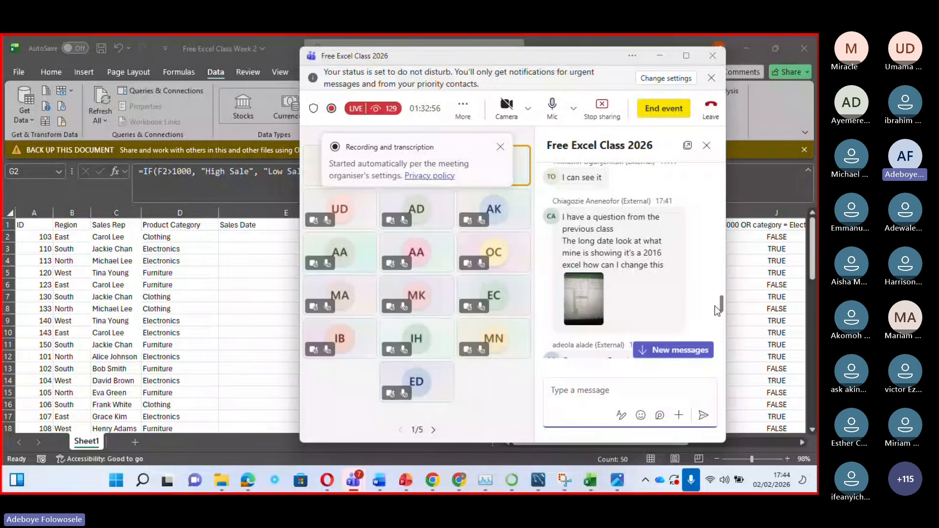
Read the newest chat messages about Google Sheets and Excel, and return to the worksheet to view the sales summary below the records
{"action": "left_click_drag", "start_coordinate": [721, 304], "coordinate": [723, 365]}
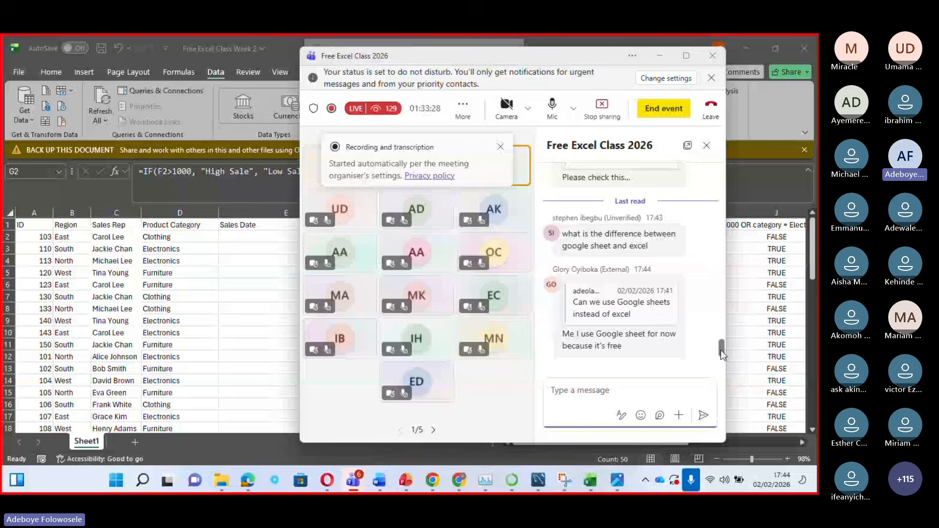
{"action": "left_click", "coordinate": [812, 270]}
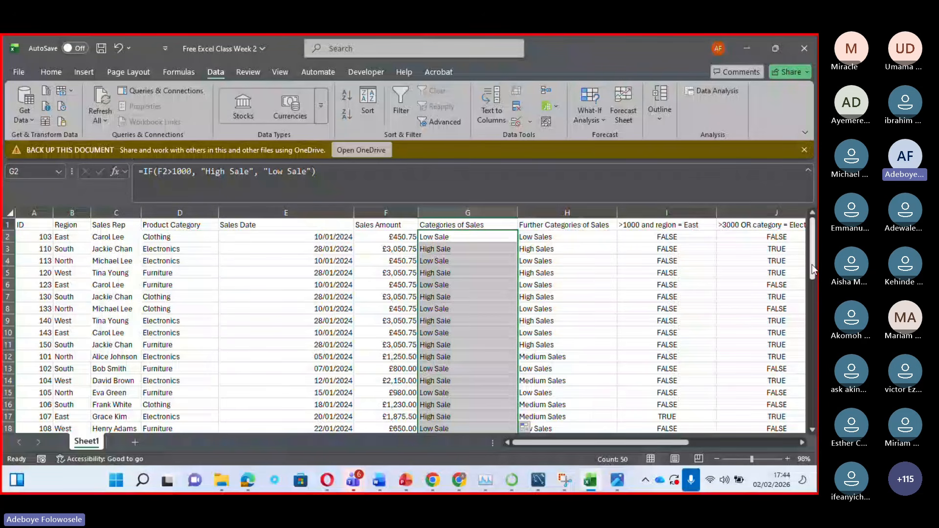
{"action": "scroll", "coordinate": [638, 367], "scroll_direction": "down", "scroll_amount": 13}
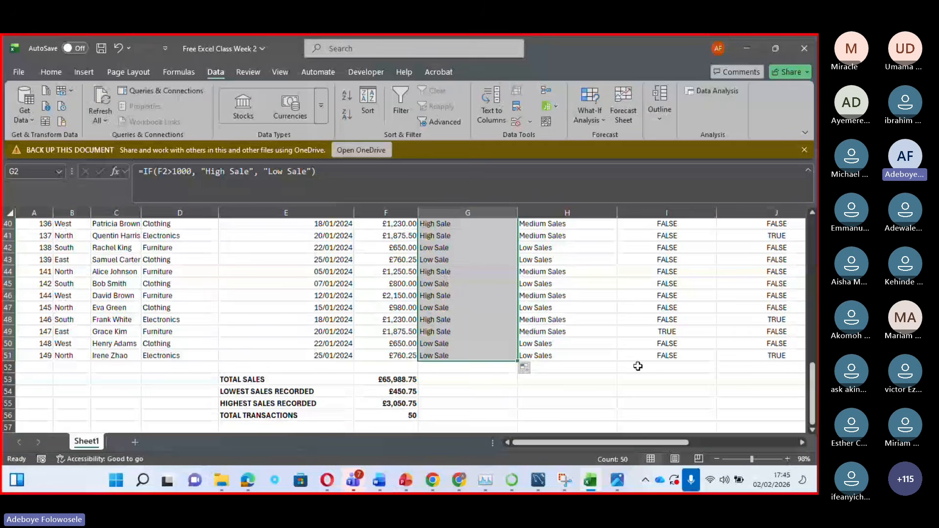
Enter =COUNTIF(I2:I51, "TRUE") in cell I52, below the AND results column
{"action": "left_click", "coordinate": [638, 366]}
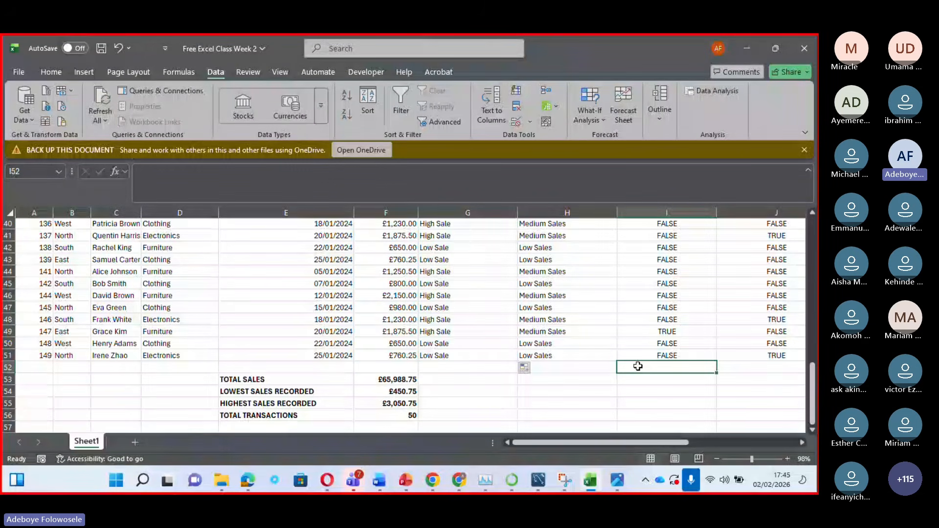
{"action": "type", "text": "=CO"}
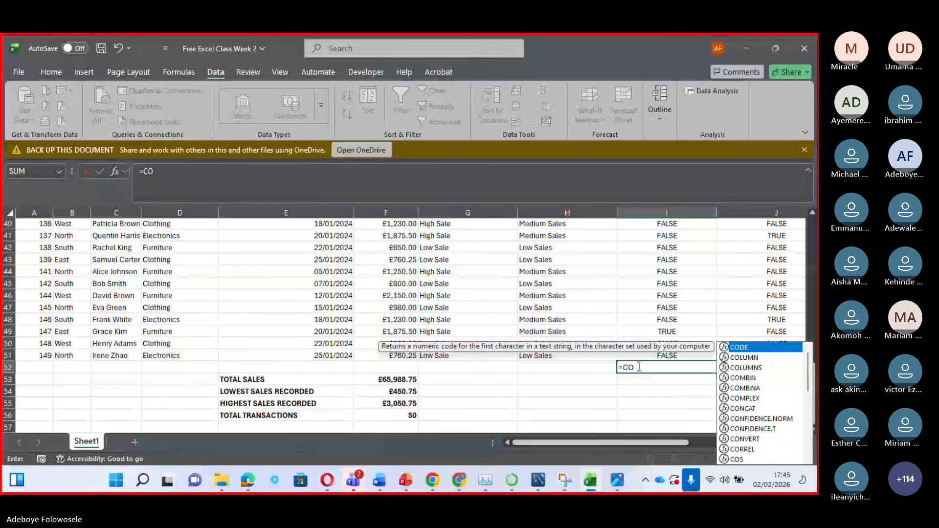
{"action": "type", "text": "UN"}
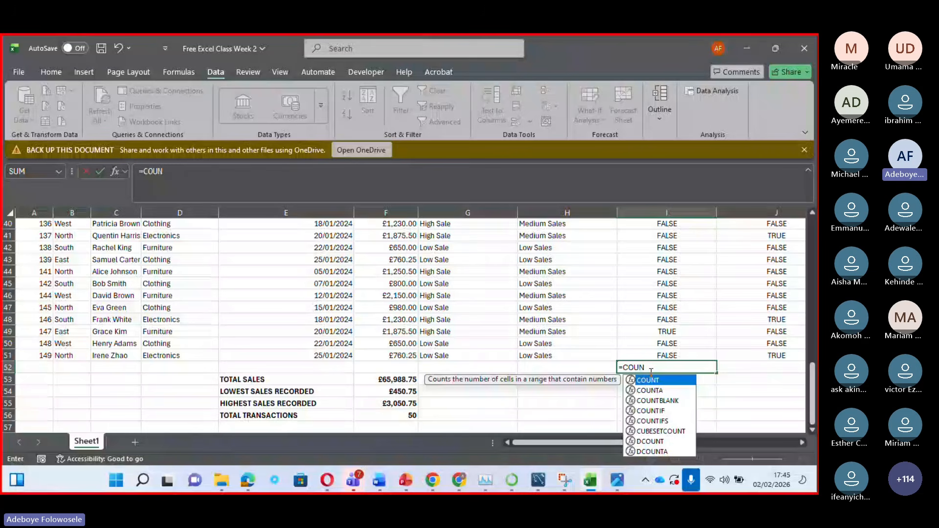
{"action": "double_click", "coordinate": [651, 411]}
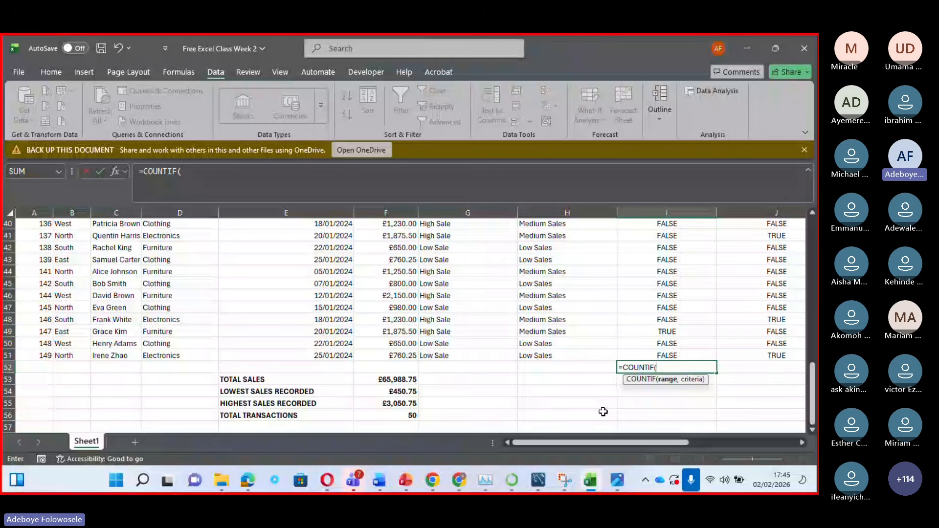
{"action": "key", "text": "Escape"}
{"action": "left_click", "coordinate": [603, 368]}
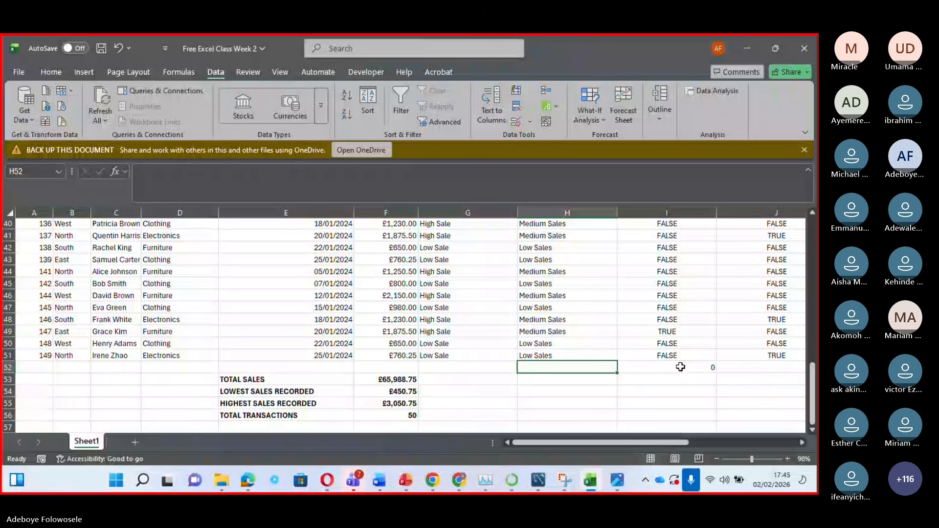
{"action": "left_click", "coordinate": [672, 358]}
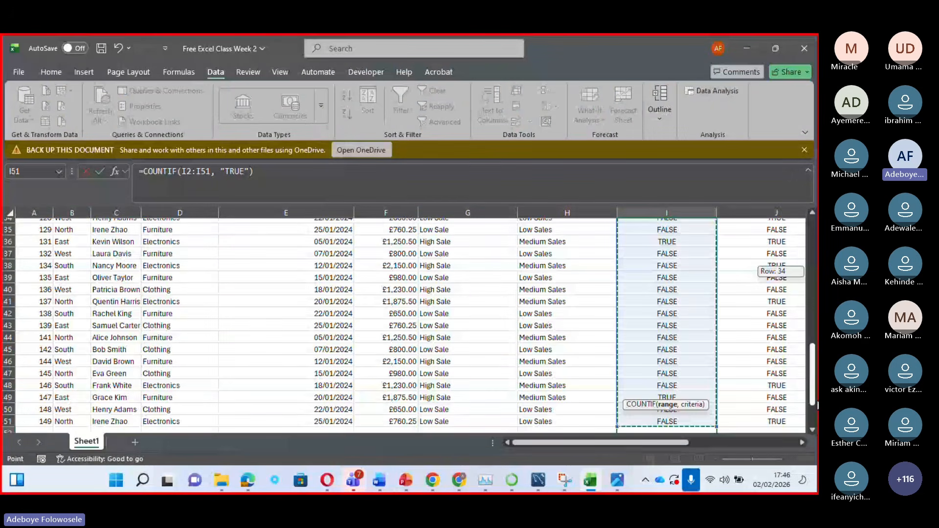
{"action": "left_click_drag", "start_coordinate": [818, 405], "coordinate": [818, 421]}
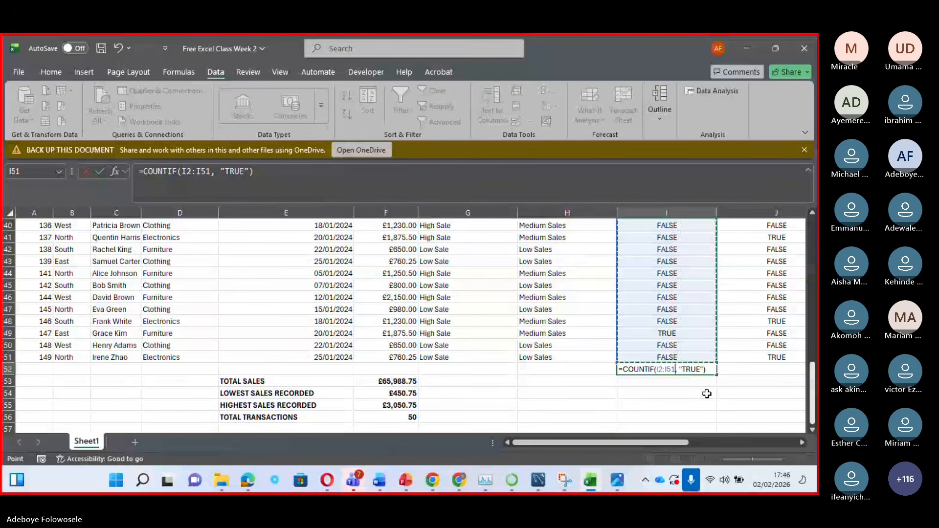
{"action": "key", "text": "ctrl+Return"}
Fill the COUNTIF formula from I52 across to J52 and K52, and check the column references in the copied formulas
{"action": "scroll", "coordinate": [597, 345], "scroll_direction": "right", "scroll_amount": 2}
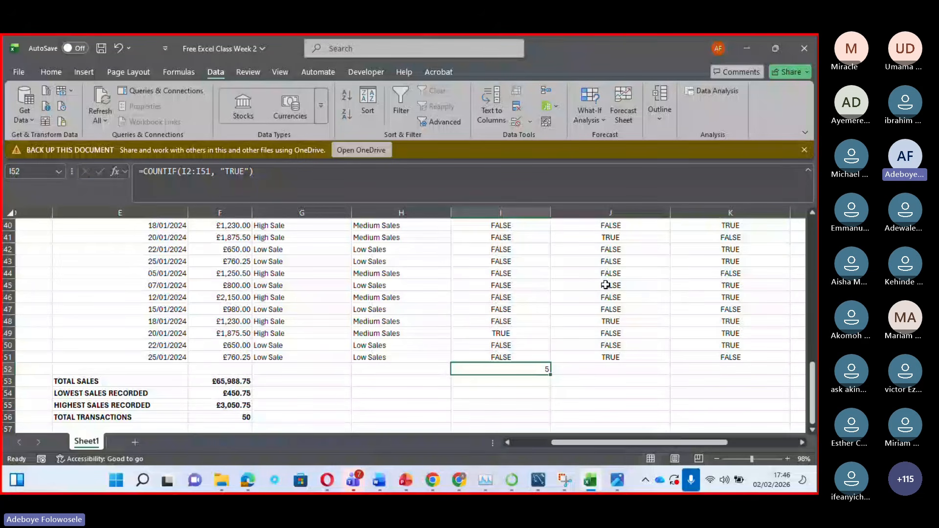
{"action": "left_click_drag", "start_coordinate": [551, 374], "coordinate": [742, 371]}
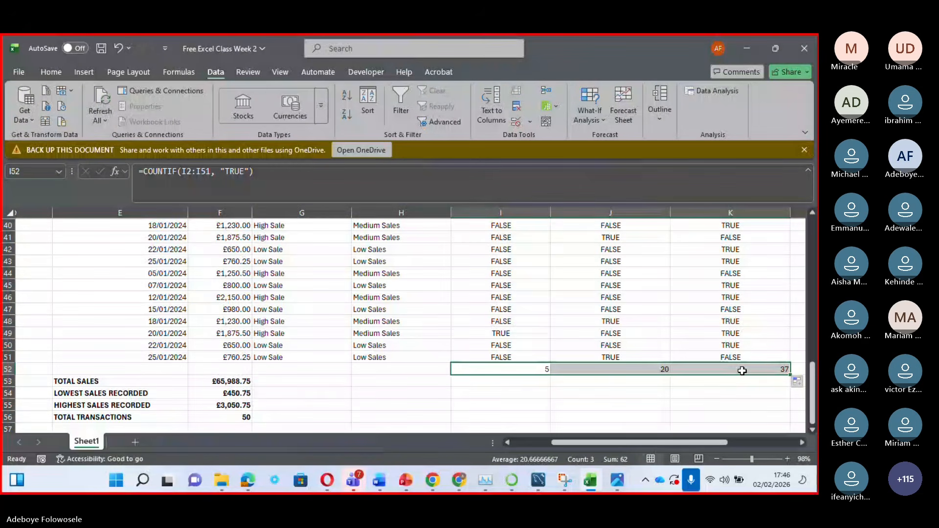
{"action": "double_click", "coordinate": [666, 370]}
{"action": "left_click", "coordinate": [717, 370]}
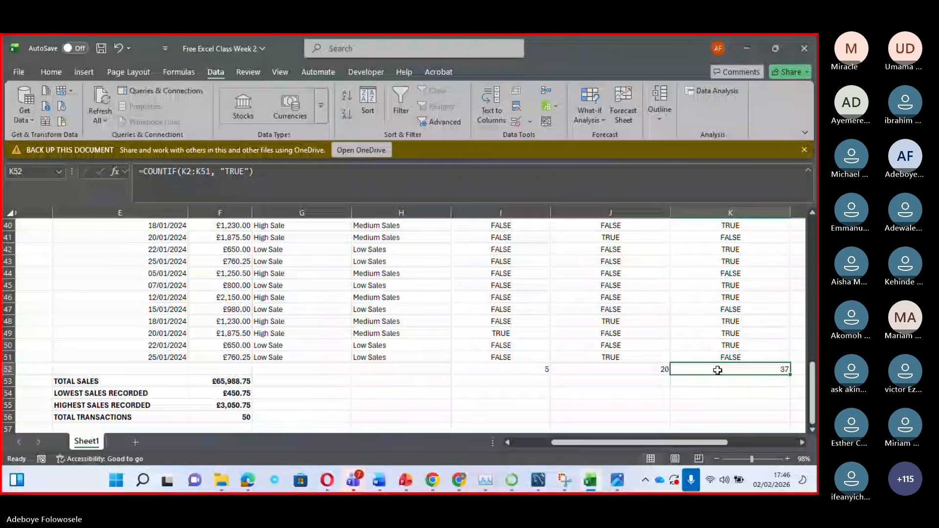
{"action": "double_click", "coordinate": [718, 371]}
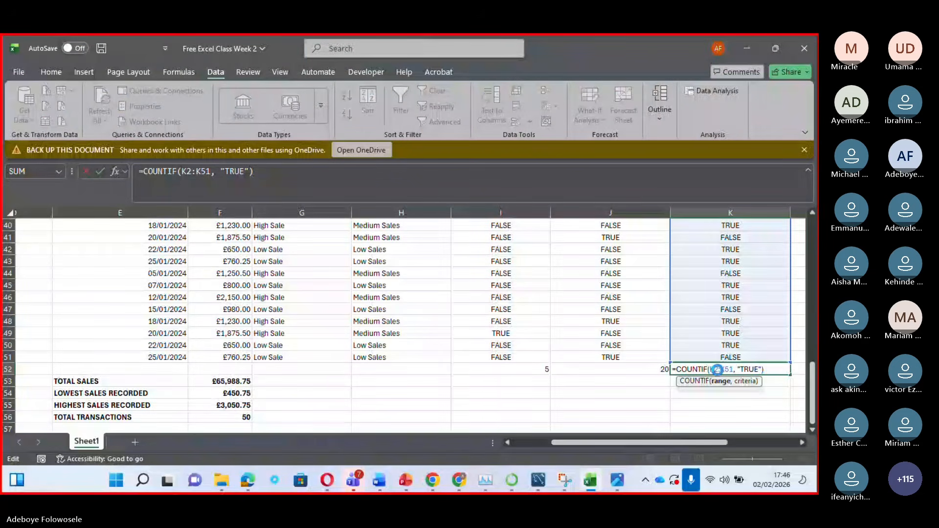
{"action": "key", "text": "Return"}
{"action": "left_click_drag", "start_coordinate": [721, 444], "coordinate": [688, 443]}
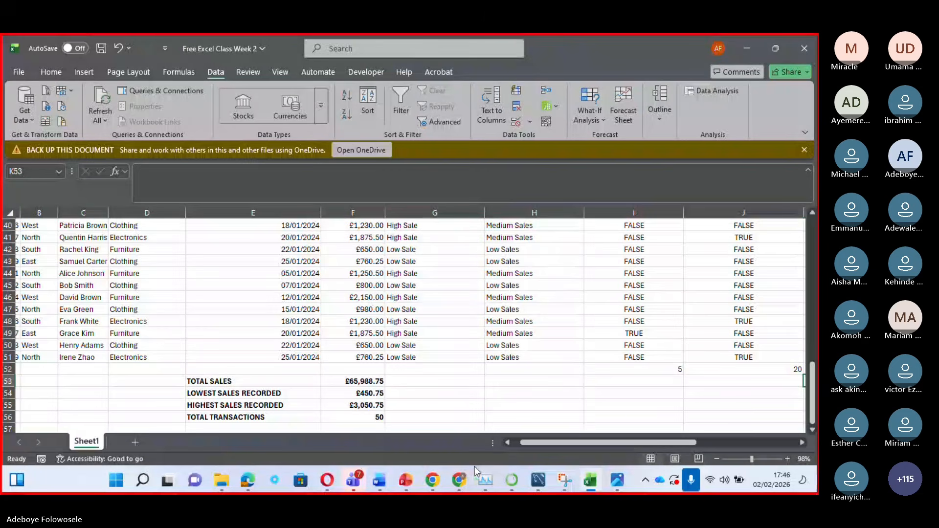
Open the meeting chat in Teams and read the attendees' messages from 17:44 to 17:47
{"action": "mouse_move", "coordinate": [353, 480]}
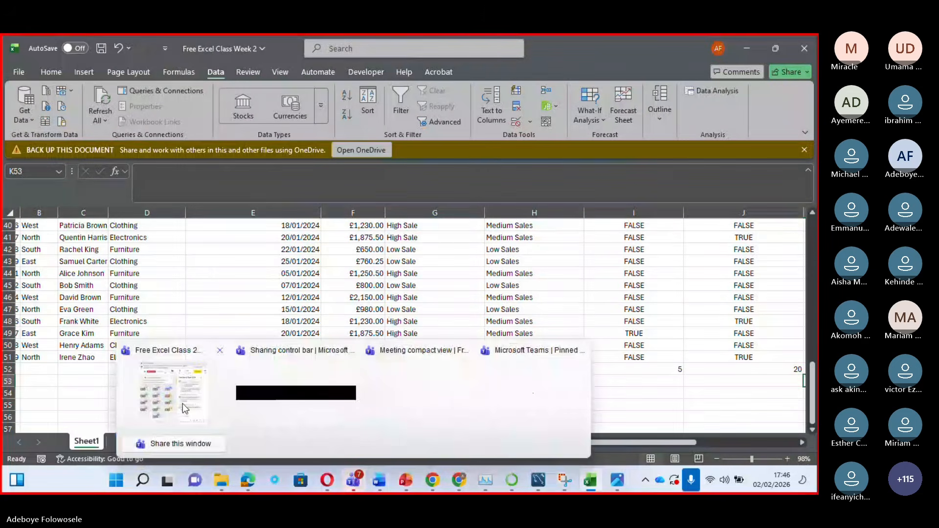
{"action": "left_click", "coordinate": [183, 404]}
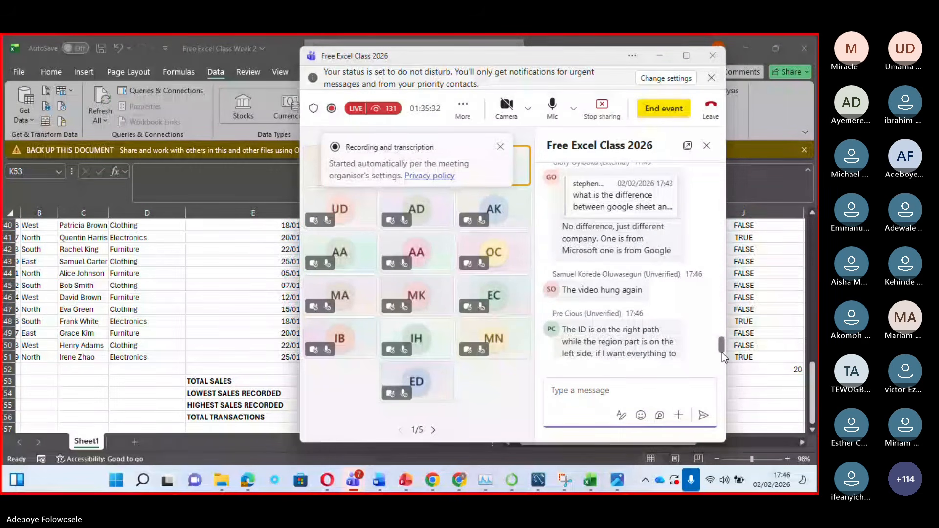
{"action": "left_click_drag", "start_coordinate": [722, 352], "coordinate": [721, 344]}
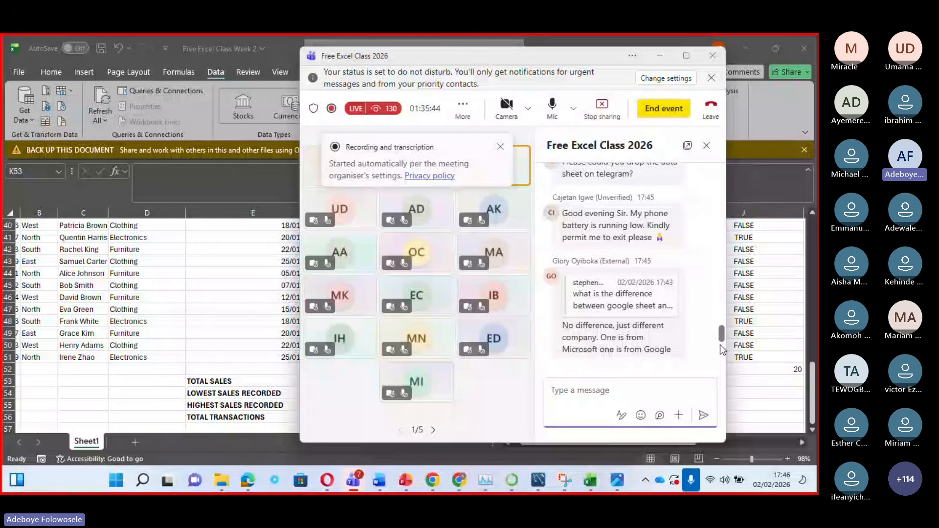
{"action": "scroll", "coordinate": [703, 304], "scroll_direction": "up", "scroll_amount": 5}
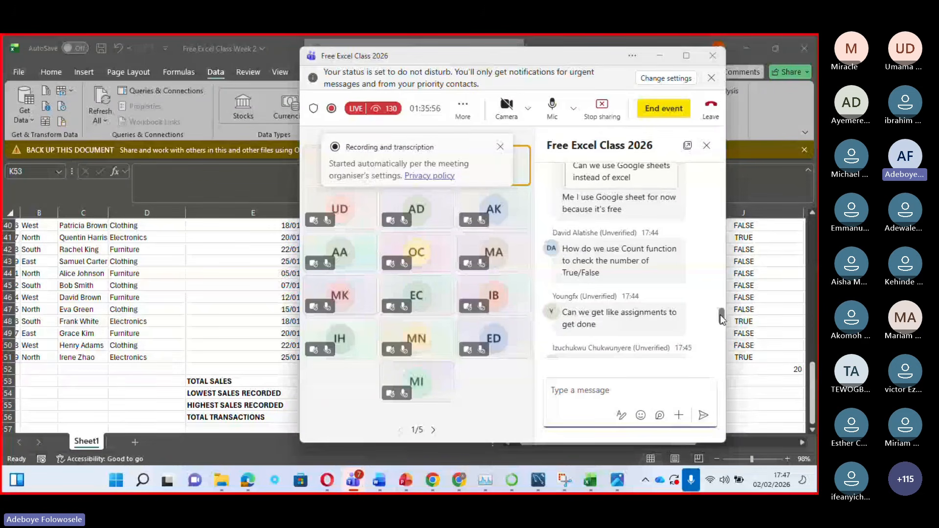
{"action": "left_click_drag", "start_coordinate": [720, 316], "coordinate": [720, 351]}
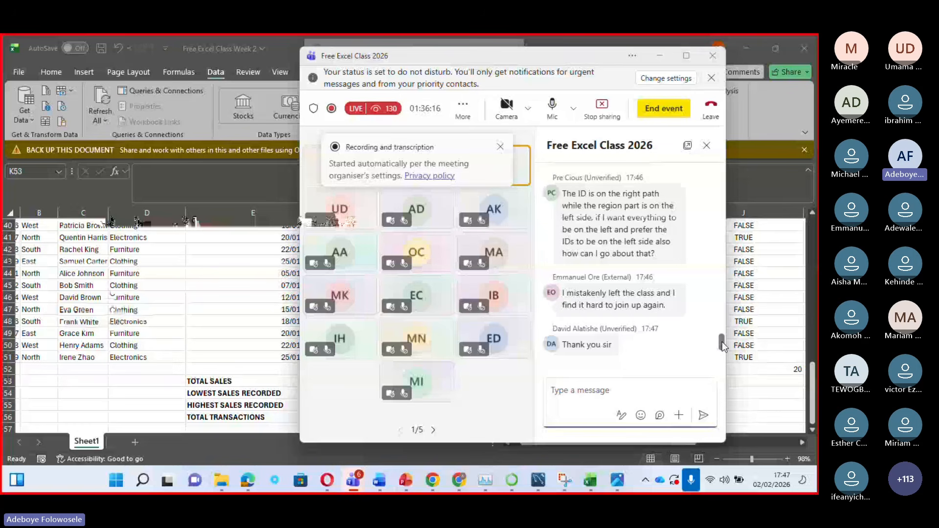
Return to the start of the Excel records and examine the ID column's alignment compared with the Region column
{"action": "left_click", "coordinate": [816, 234]}
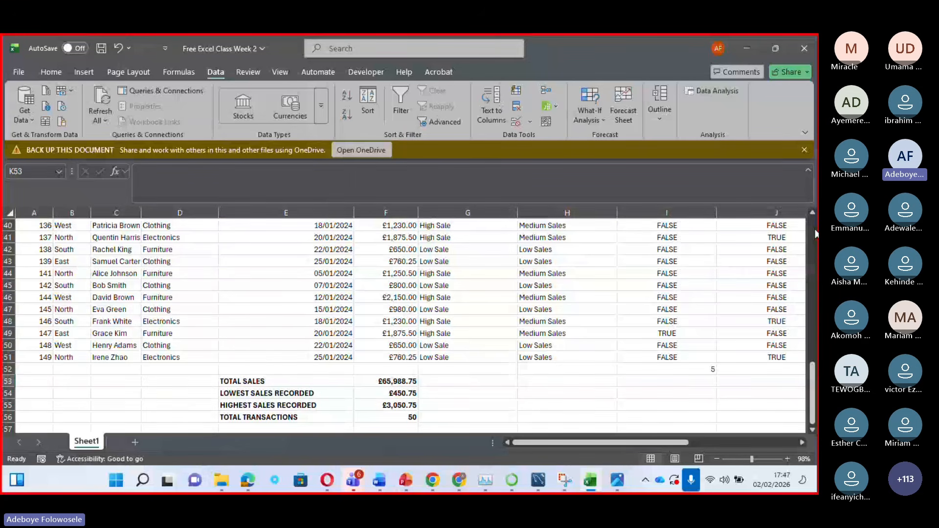
{"action": "scroll", "coordinate": [421, 328], "scroll_direction": "up", "scroll_amount": 13}
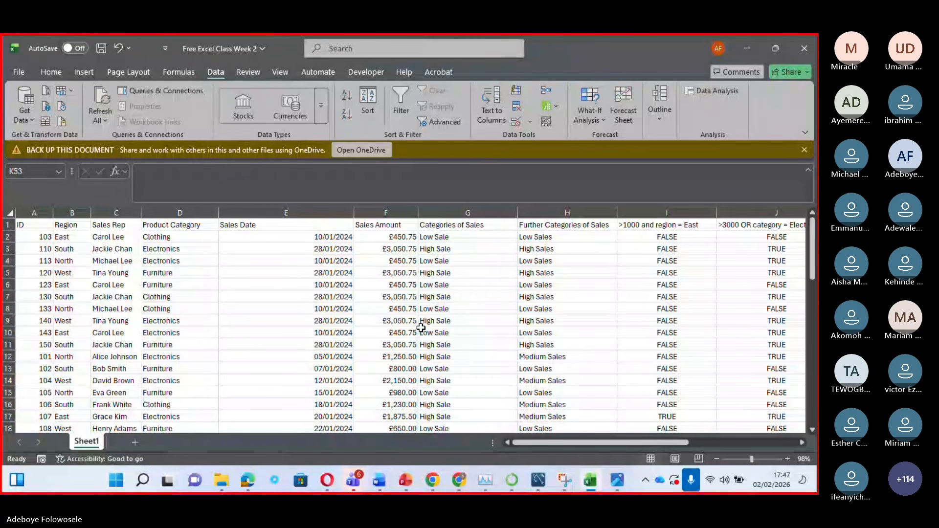
{"action": "left_click", "coordinate": [36, 214]}
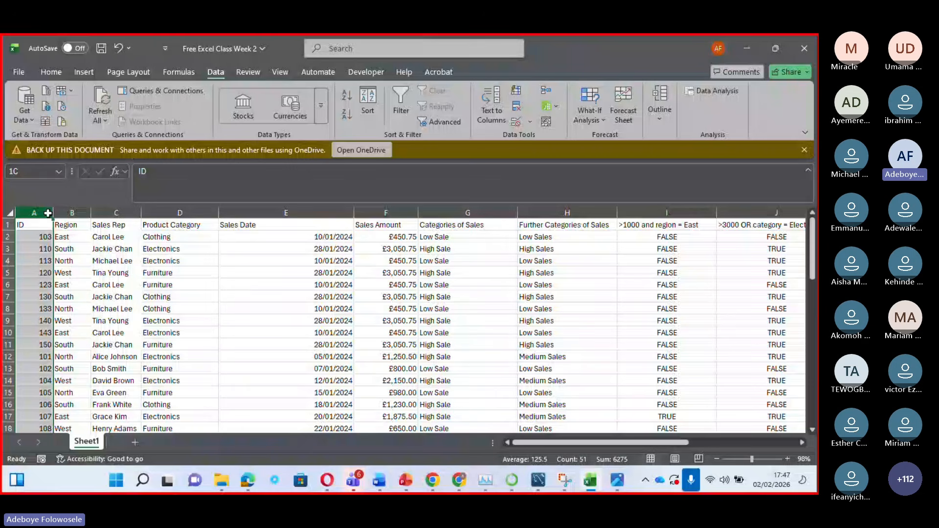
{"action": "left_click", "coordinate": [35, 248]}
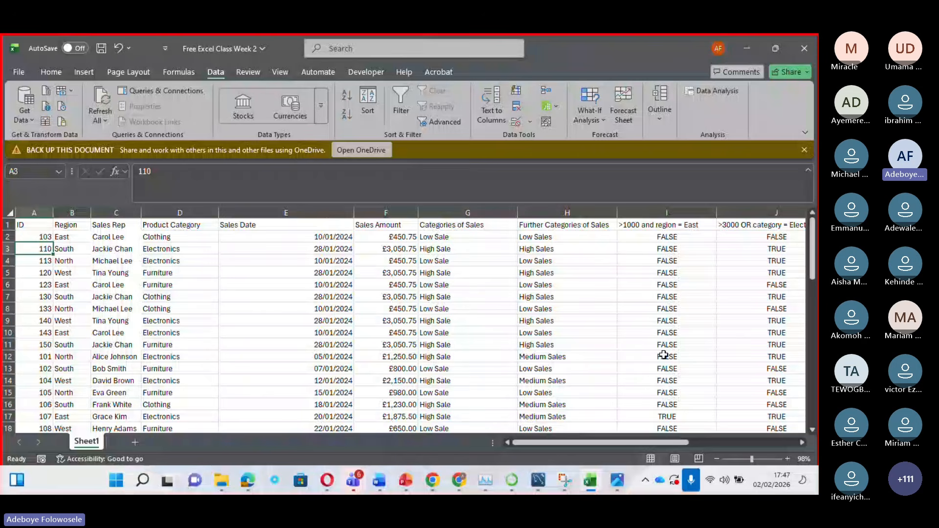
Examine the AND formula in cell I2, including its F2>1000 and B2 = "East" conditions, and leave cell editing
{"action": "left_click", "coordinate": [657, 237]}
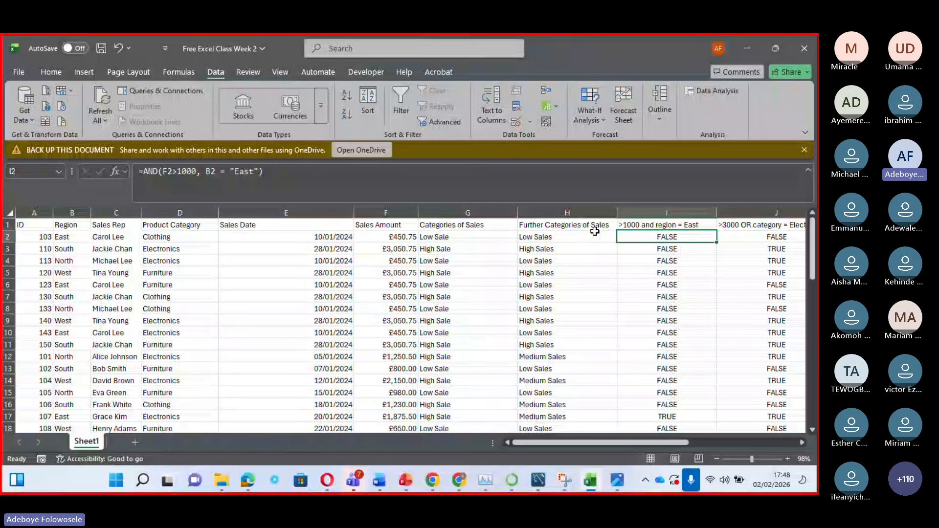
{"action": "left_click", "coordinate": [190, 175]}
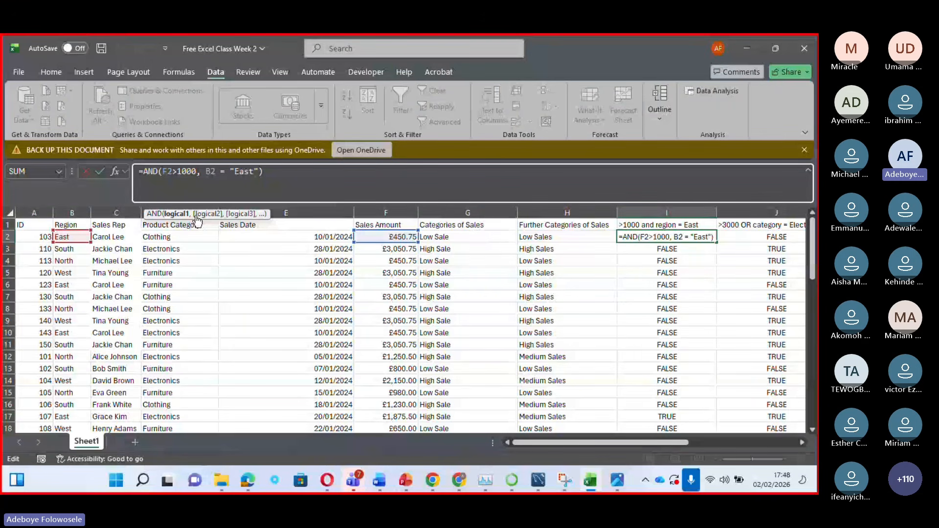
{"action": "key", "text": "Return"}
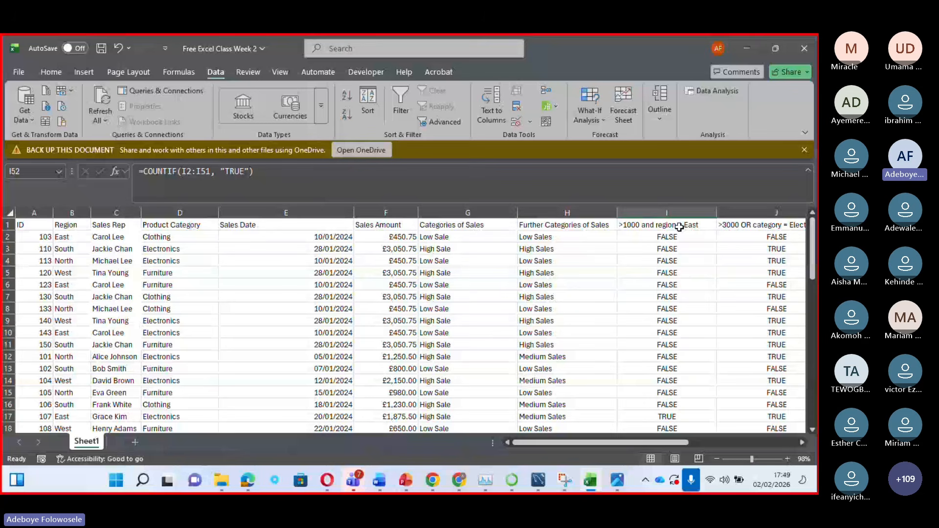
Check the newest meeting chat messages, and examine the range I2:I51 and criterion "TRUE" in cell I52's COUNTIF formula
{"action": "key", "text": "alt+Tab"}
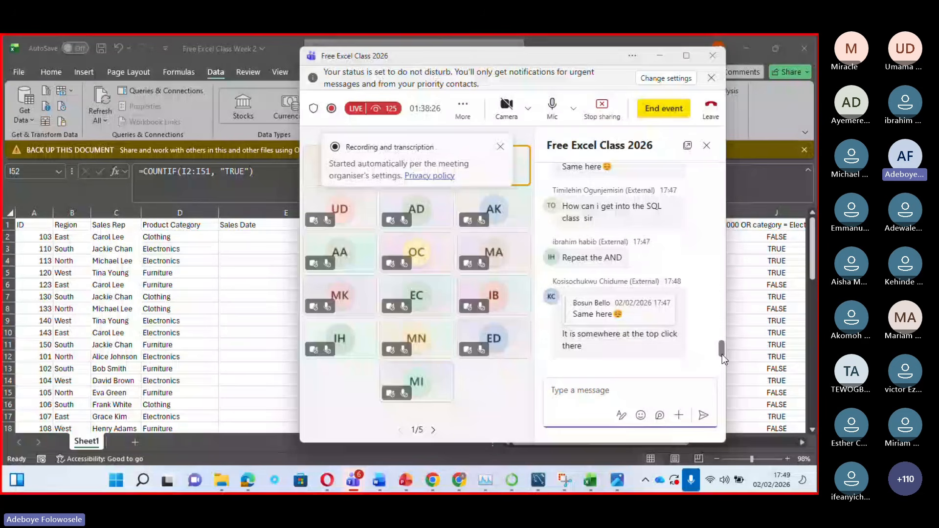
{"action": "left_click", "coordinate": [178, 174]}
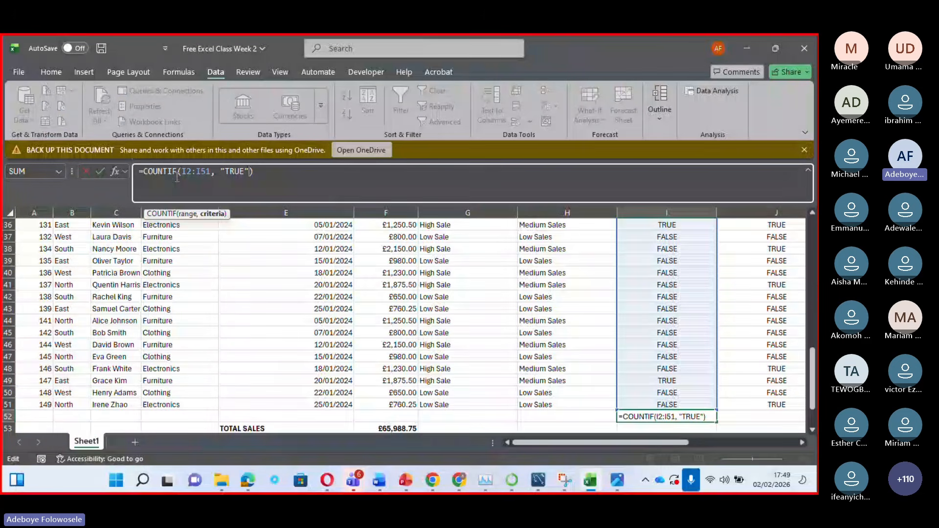
{"action": "left_click", "coordinate": [262, 174]}
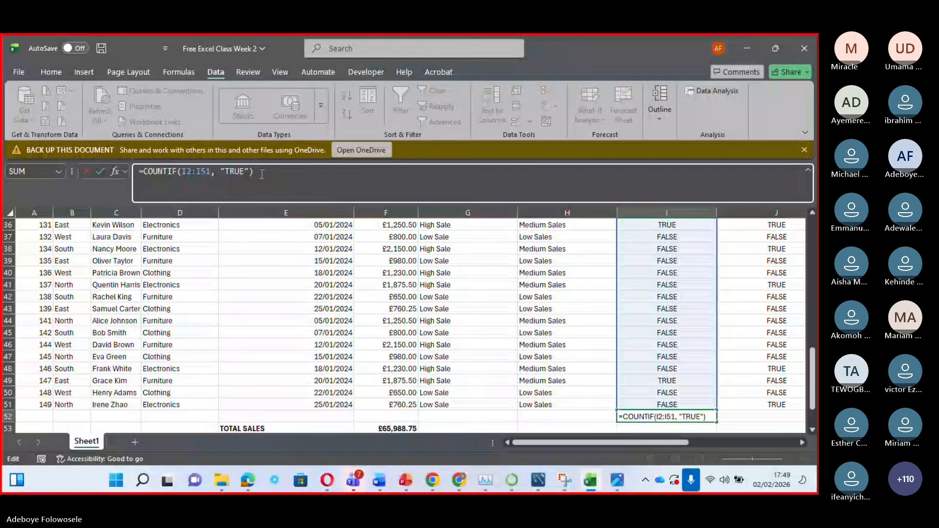
{"action": "left_click", "coordinate": [209, 177]}
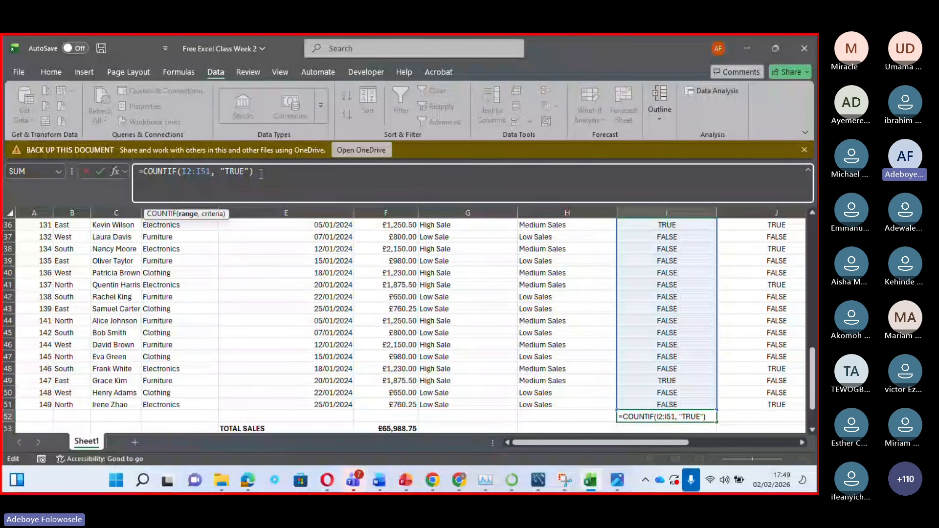
{"action": "key", "text": "Return"}
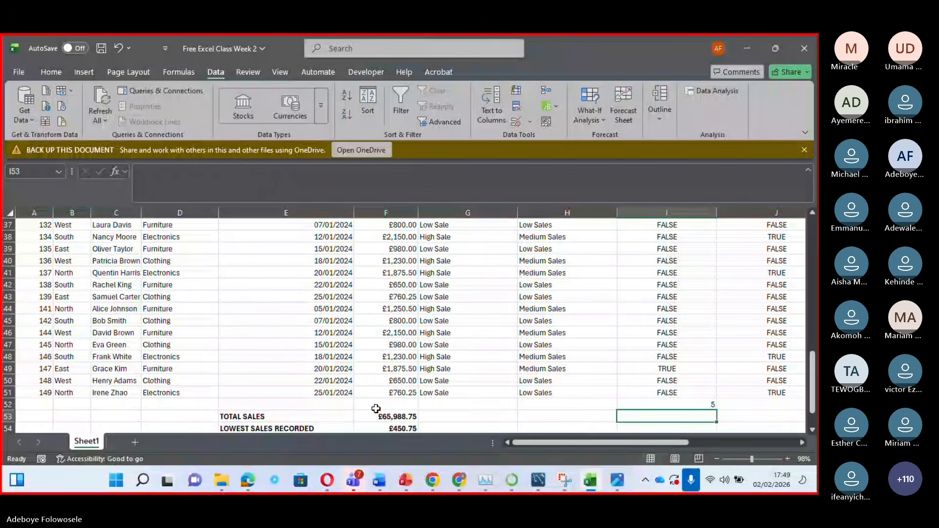
Check the newest Teams chat messages, and examine the OR formula in Excel cell J2 with its F2>3000 and D2="Electronics" conditions
{"action": "left_click", "coordinate": [353, 480]}
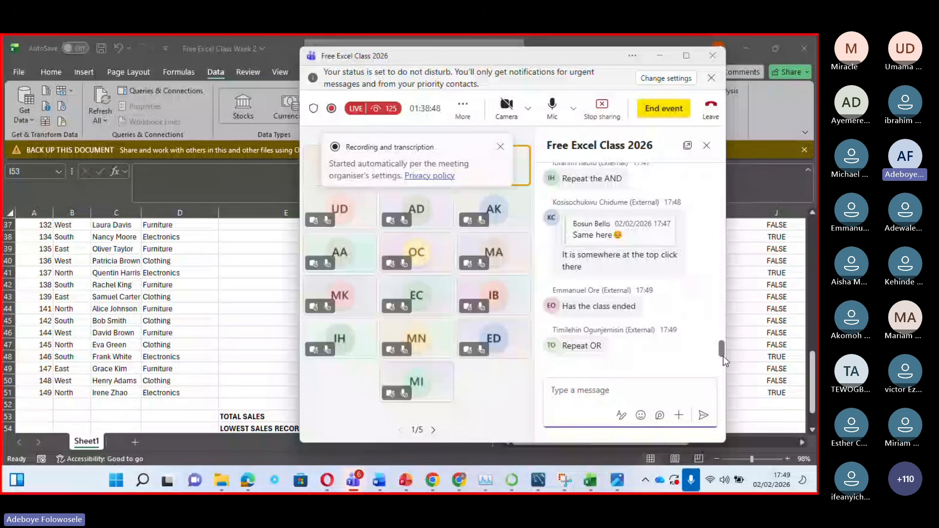
{"action": "left_click", "coordinate": [657, 57]}
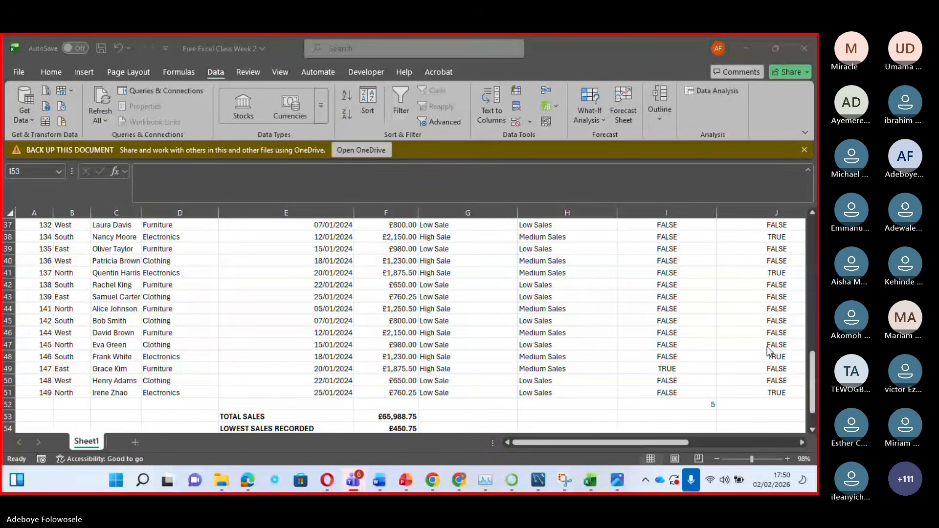
{"action": "left_click_drag", "start_coordinate": [813, 384], "coordinate": [787, 297]}
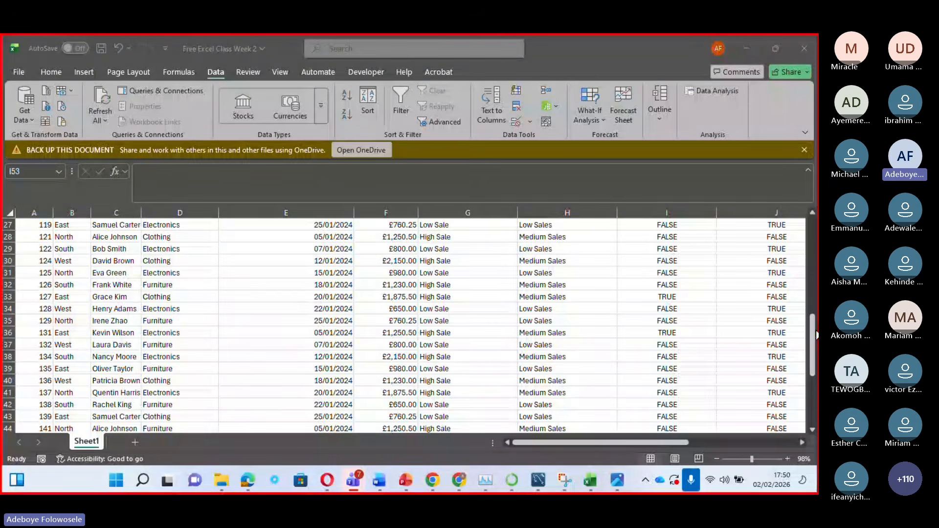
{"action": "left_click", "coordinate": [812, 234]}
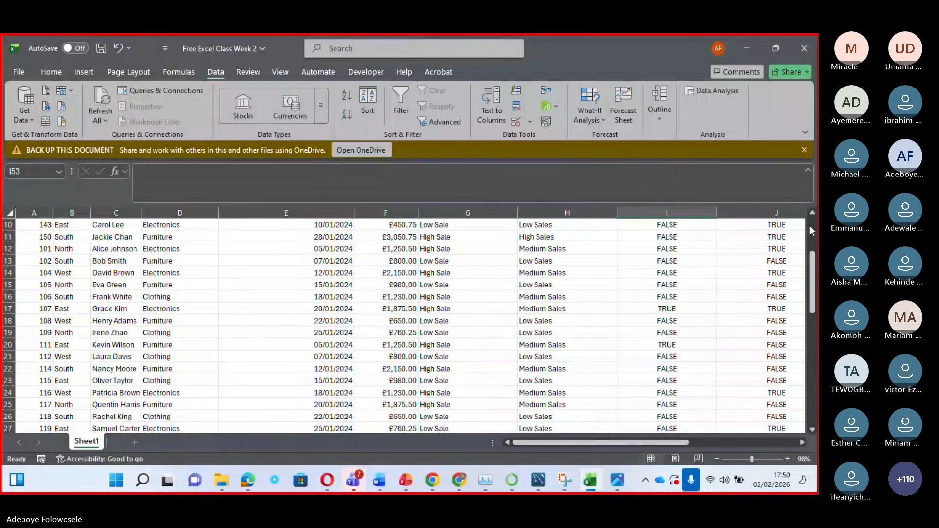
{"action": "scroll", "coordinate": [744, 241], "scroll_direction": "up", "scroll_amount": 3}
{"action": "double_click", "coordinate": [744, 242]}
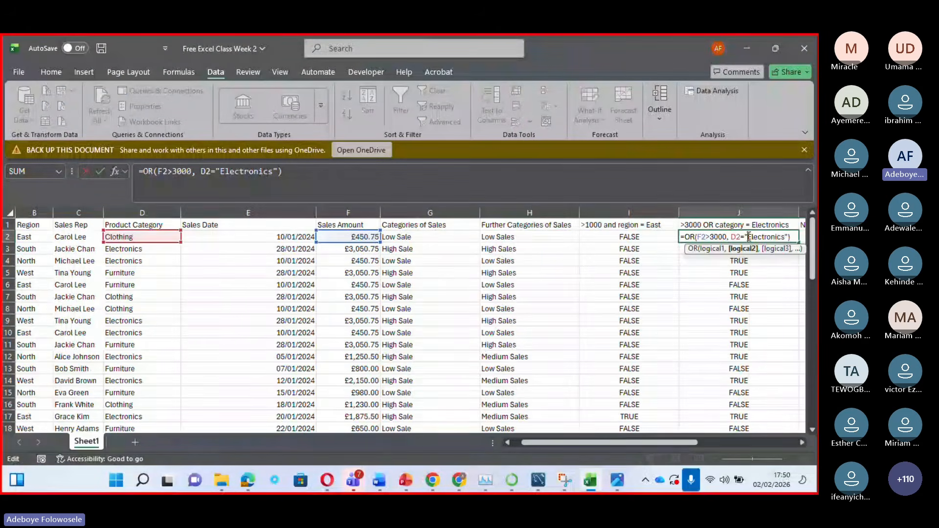
{"action": "left_click", "coordinate": [174, 173]}
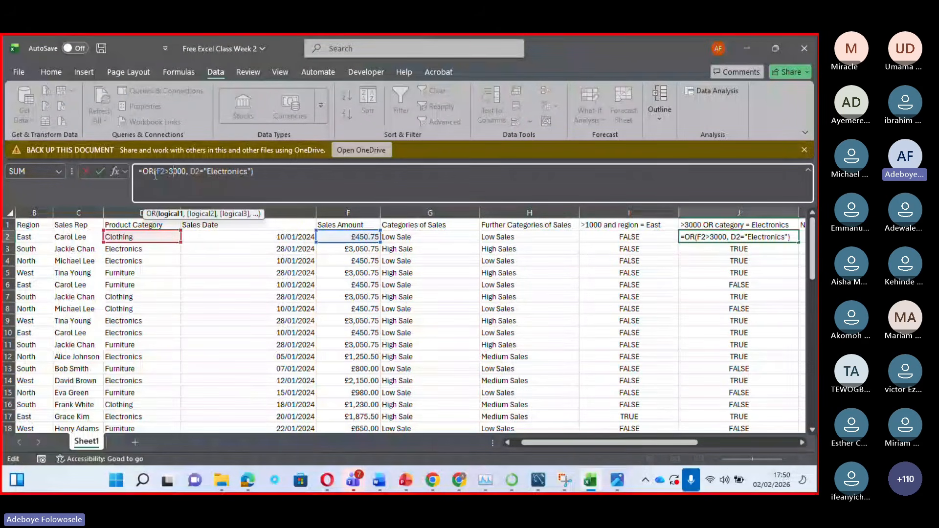
{"action": "left_click", "coordinate": [155, 172]}
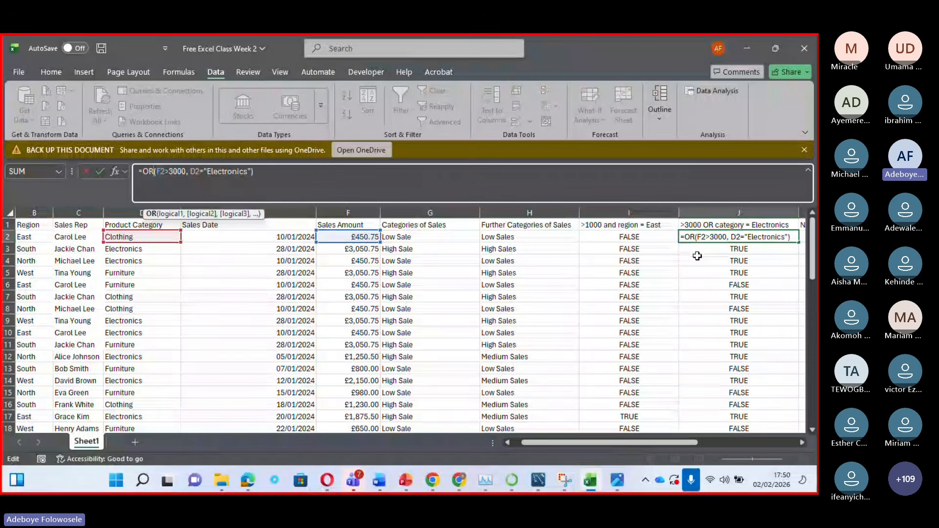
{"action": "key", "text": "Return"}
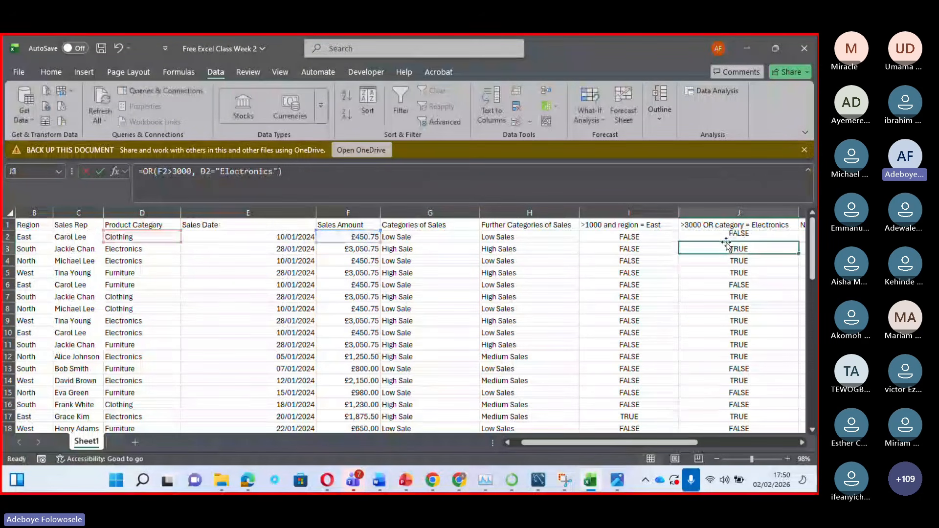
Fill the OR formula from J2 down to J8, and select J53 below the column's COUNTIF cell
{"action": "left_click", "coordinate": [743, 236]}
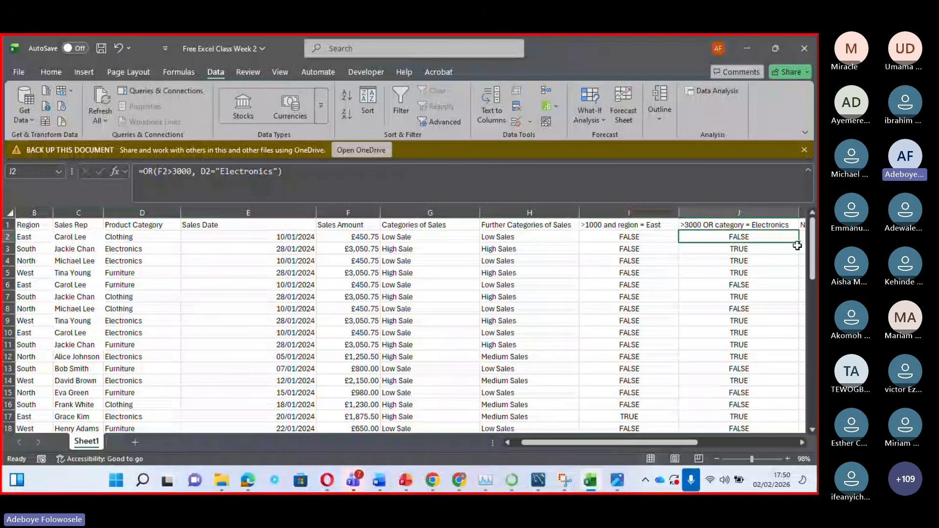
{"action": "left_click_drag", "start_coordinate": [800, 242], "coordinate": [784, 312]}
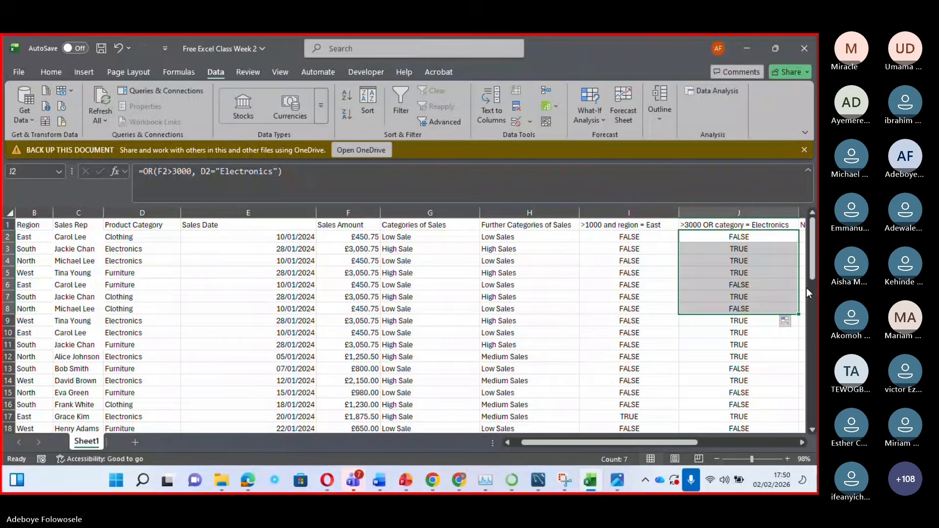
{"action": "left_click_drag", "start_coordinate": [813, 272], "coordinate": [812, 416]}
{"action": "left_click", "coordinate": [739, 379]}
Read the latest messages in the Teams meeting chat and return to the Excel worksheet
{"action": "mouse_move", "coordinate": [354, 480]}
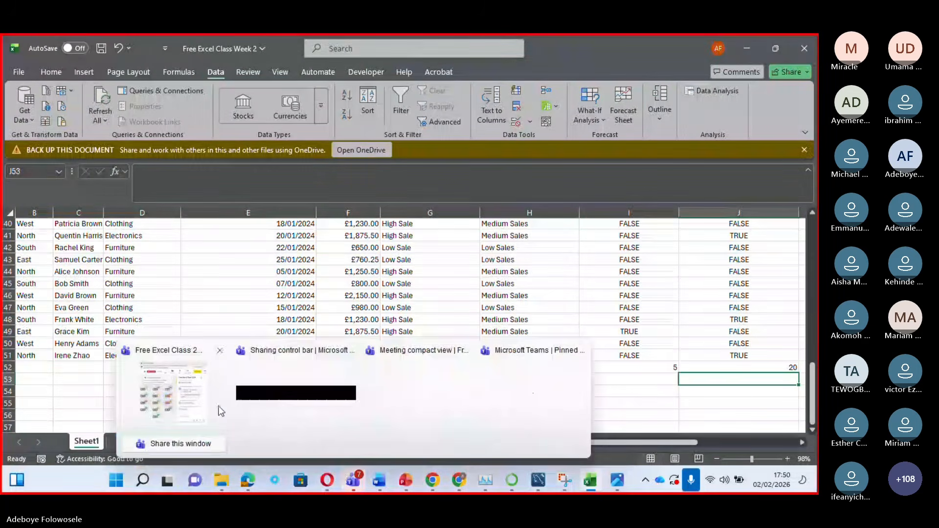
{"action": "mouse_move", "coordinate": [218, 411]}
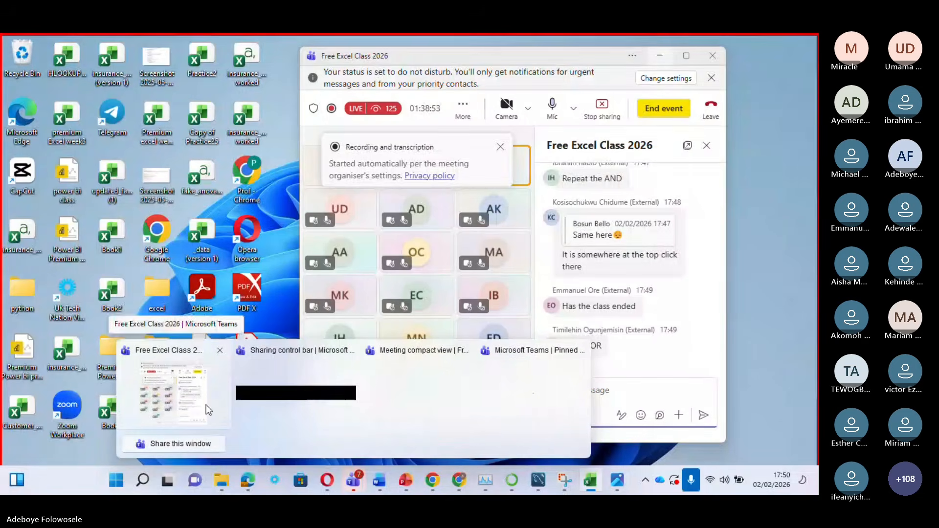
{"action": "left_click", "coordinate": [219, 411]}
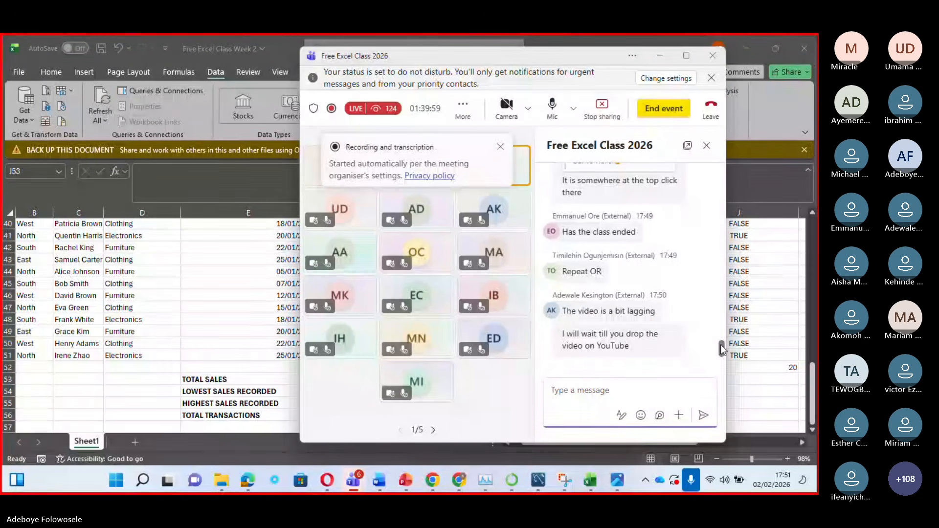
{"action": "left_click", "coordinate": [175, 300]}
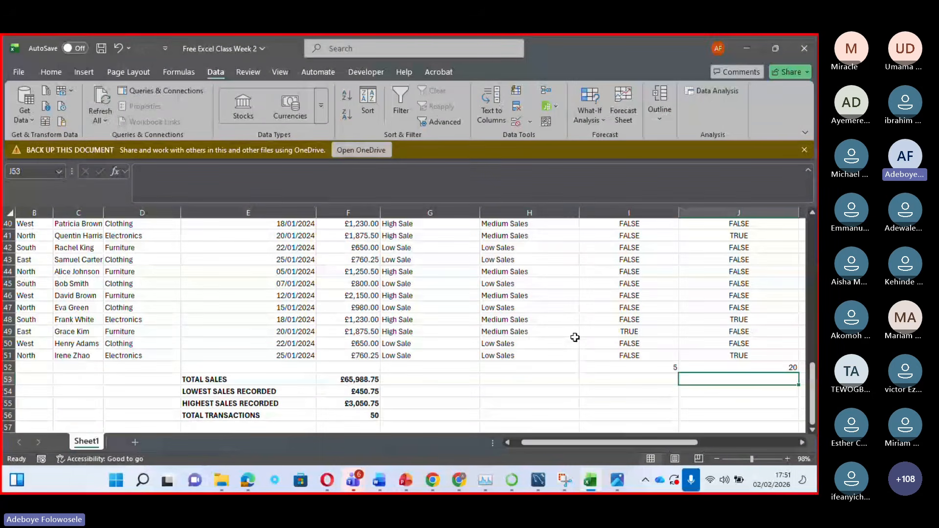
Examine the SUM, MIN, MAX and COUNT formulas in the summary cells F53 to F56
{"action": "mouse_move", "coordinate": [812, 374]}
{"action": "left_mouse_down"}
{"action": "mouse_move", "coordinate": [812, 227]}
{"action": "mouse_move", "coordinate": [806, 377]}
{"action": "left_mouse_up"}
{"action": "left_click", "coordinate": [367, 379]}
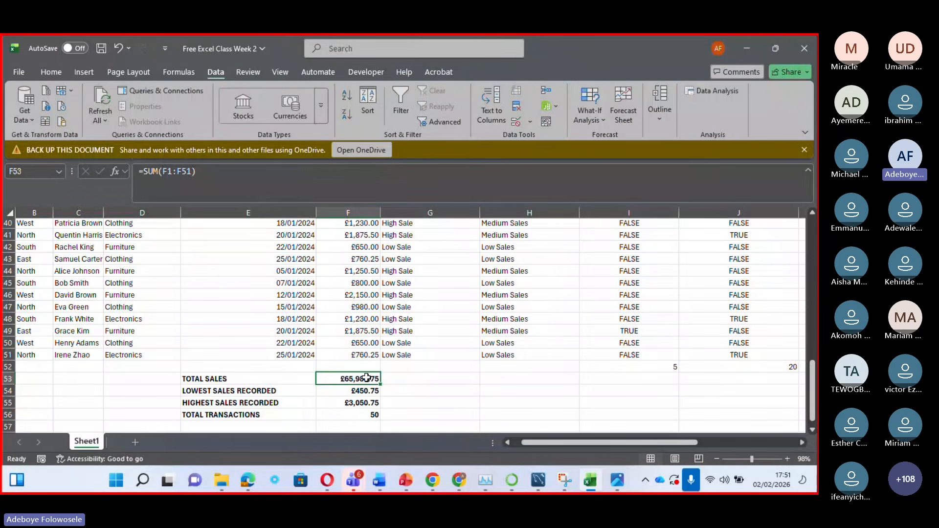
{"action": "double_click", "coordinate": [362, 378]}
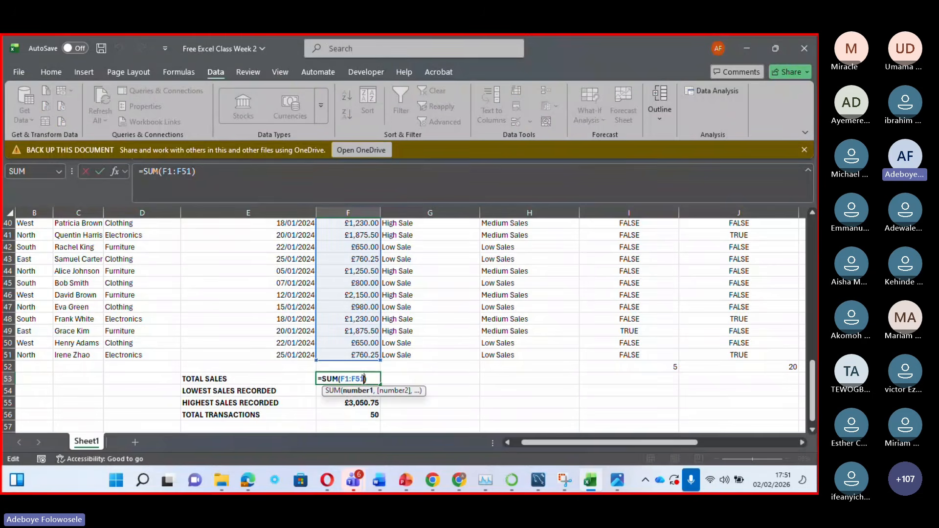
{"action": "left_click", "coordinate": [365, 391]}
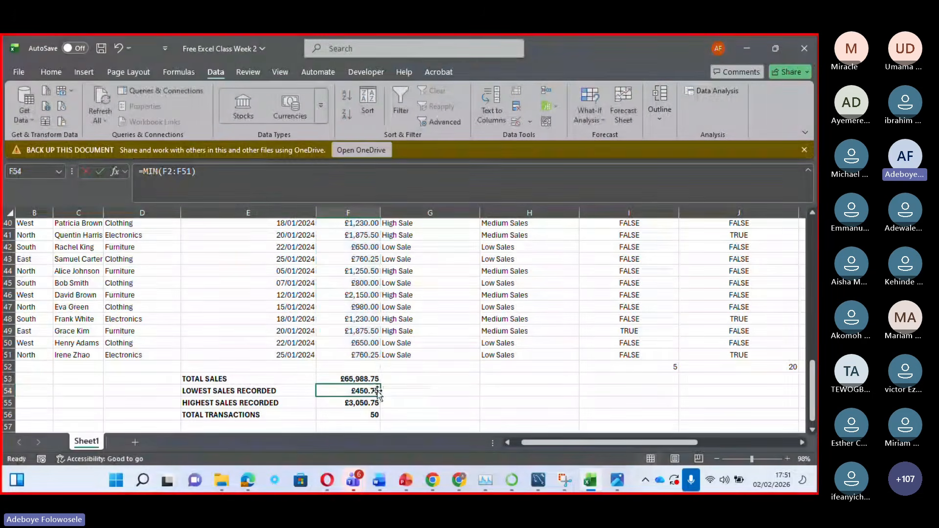
{"action": "double_click", "coordinate": [364, 391]}
{"action": "key", "text": "Return"}
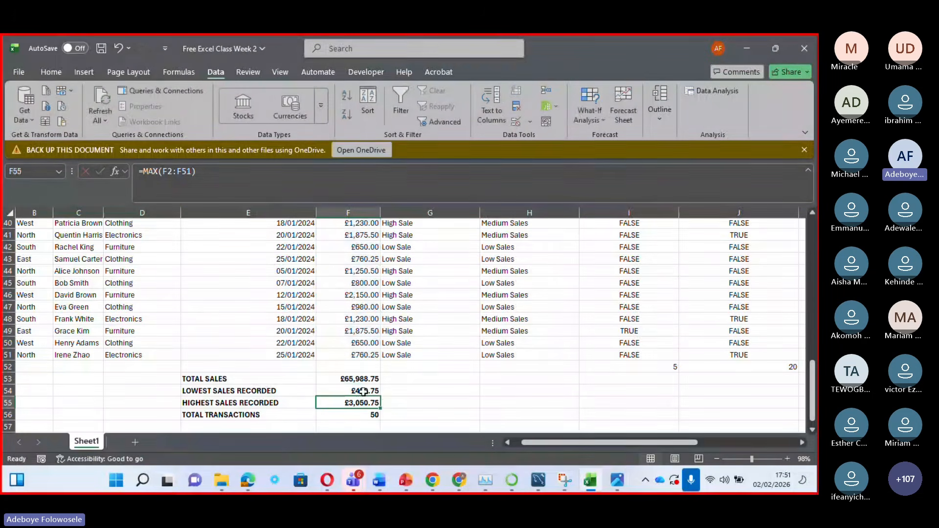
{"action": "double_click", "coordinate": [339, 404]}
{"action": "key", "text": "Return"}
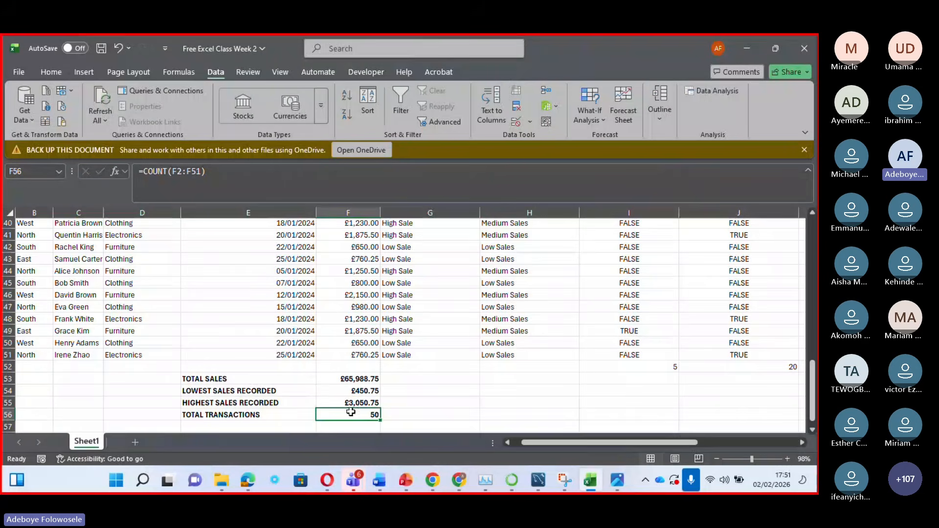
{"action": "key", "text": "Return"}
Return to the first records and examine the IF formula in G2 and the nested IF formula in H2
{"action": "left_click_drag", "start_coordinate": [812, 372], "coordinate": [807, 225]}
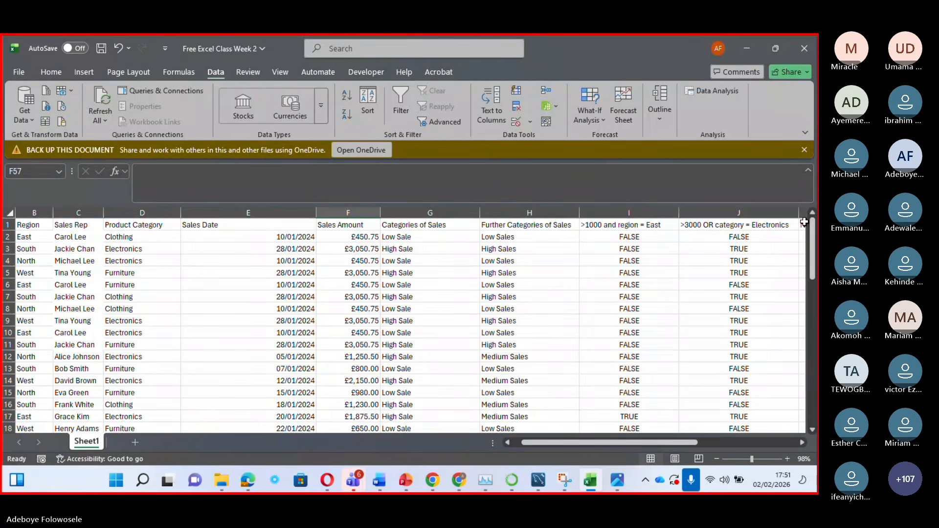
{"action": "left_click", "coordinate": [443, 236]}
{"action": "double_click", "coordinate": [445, 235]}
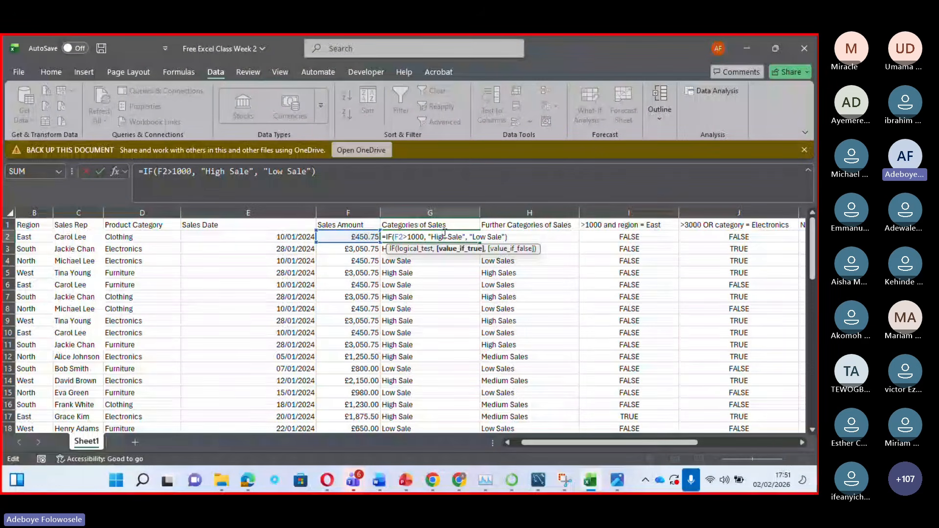
{"action": "key", "text": "Return"}
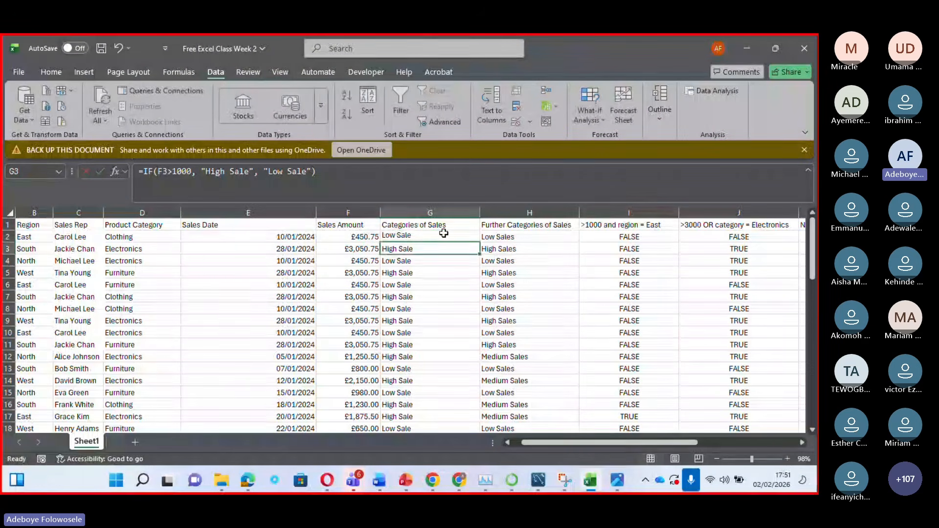
{"action": "left_click", "coordinate": [502, 240]}
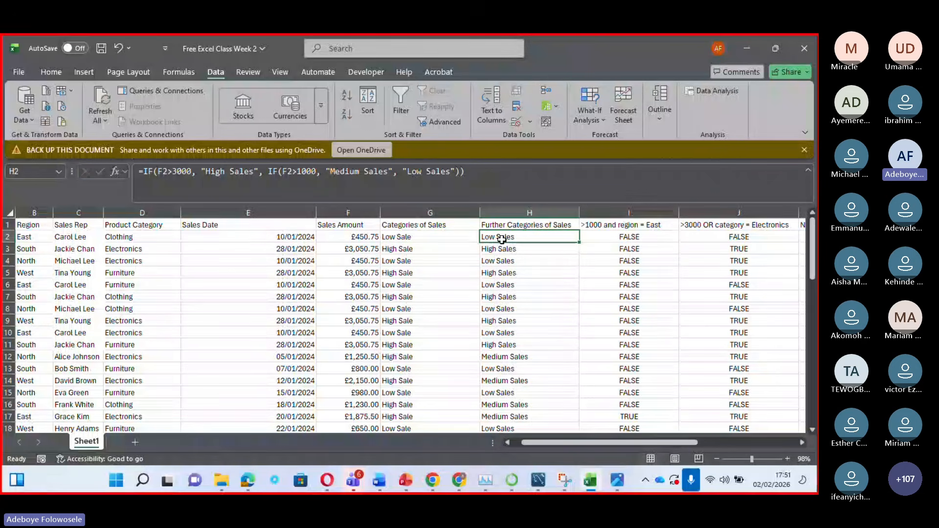
{"action": "double_click", "coordinate": [502, 240]}
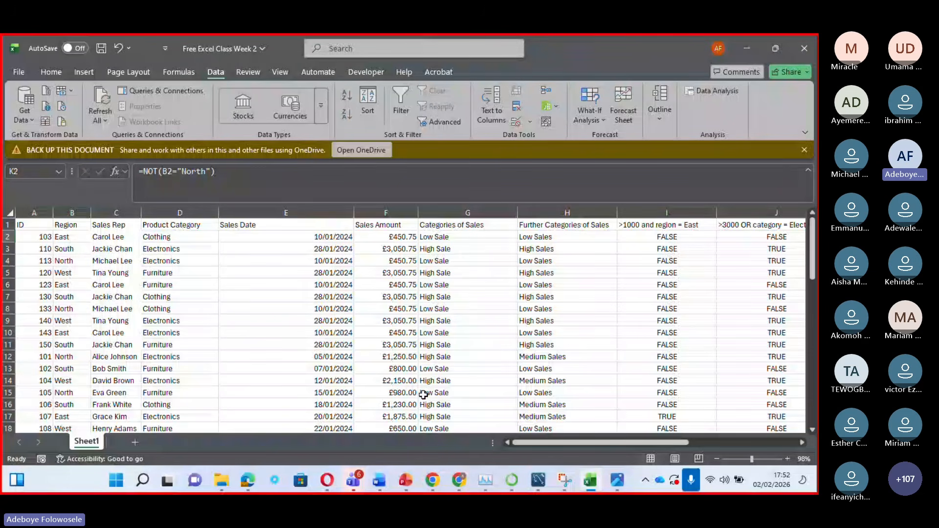
View the worksheet's summary rows, switch to the Teams meeting, maximise its window and read the newest chat messages
{"action": "scroll", "coordinate": [423, 394], "scroll_direction": "down", "scroll_amount": 13}
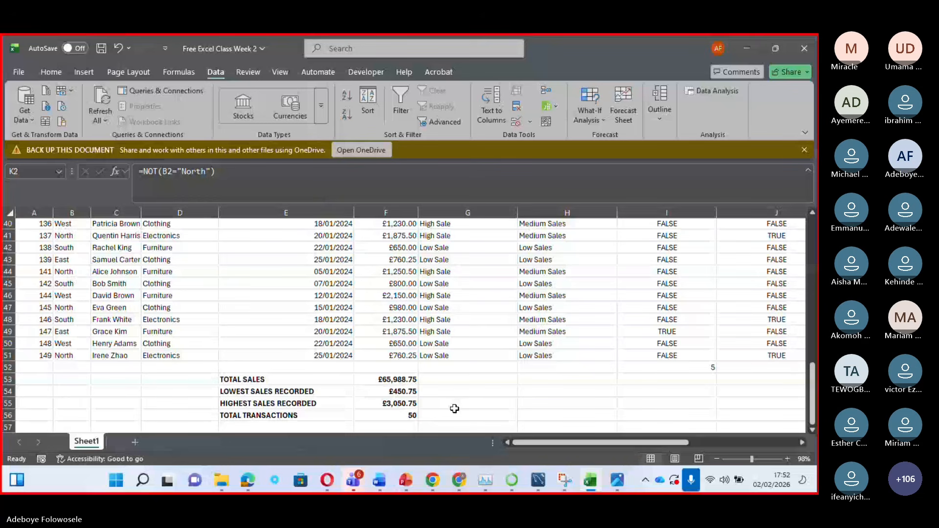
{"action": "key", "text": "alt+Tab"}
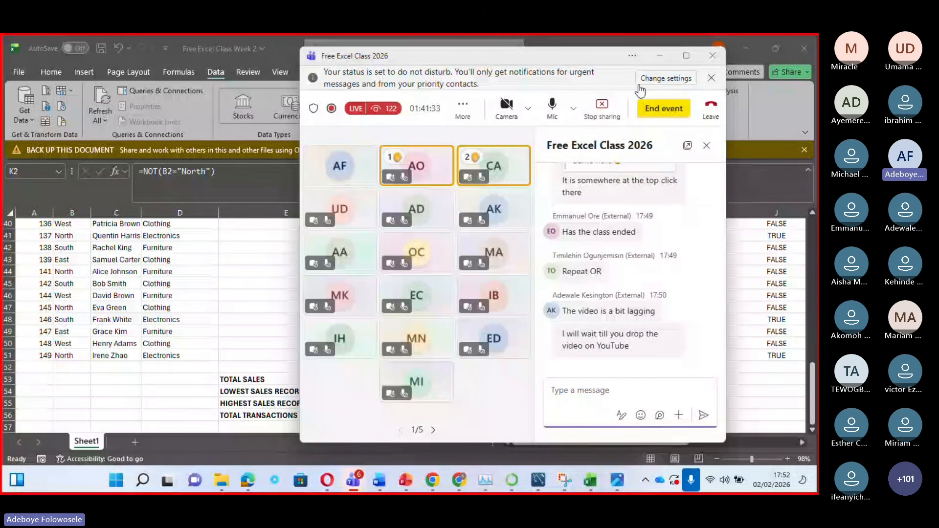
{"action": "left_click", "coordinate": [687, 55]}
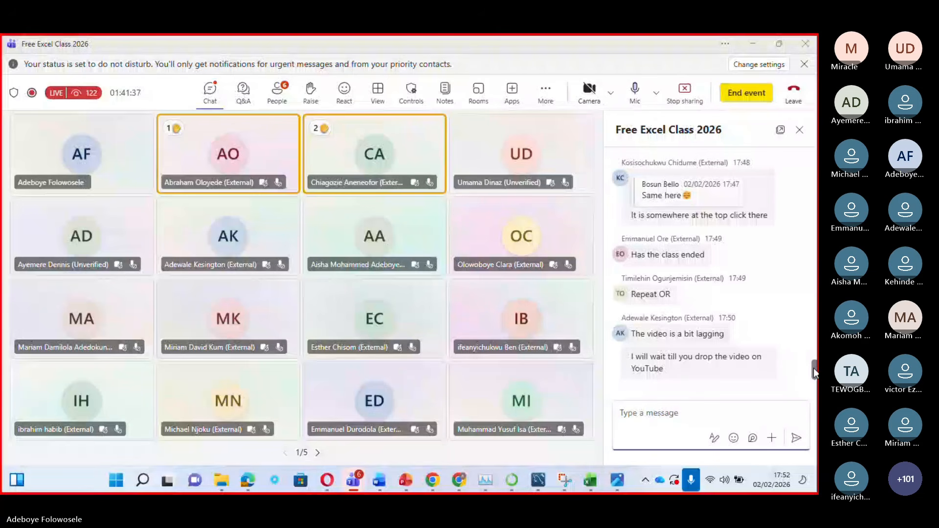
{"action": "left_click", "coordinate": [642, 411]}
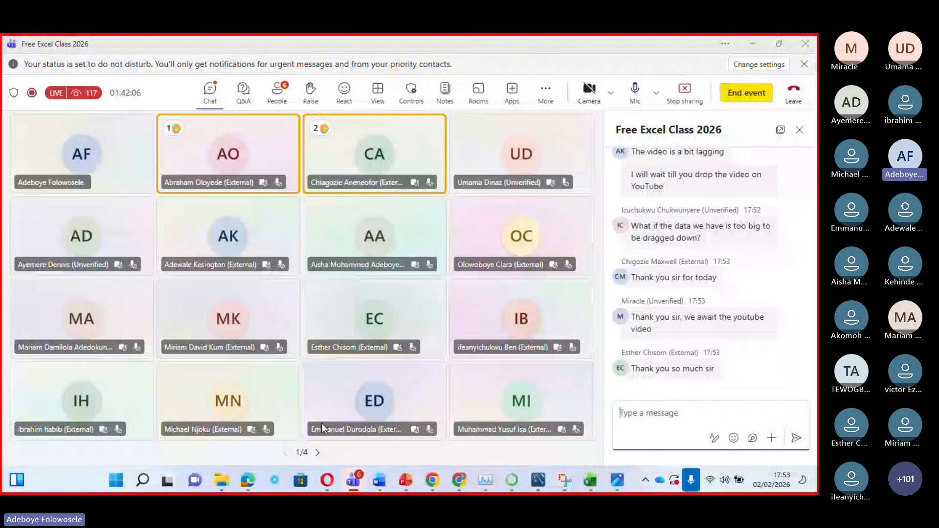
Switch to Excel to show the Categories of Sales IF formula across G2:G51, and return to the Teams meeting chat
{"action": "mouse_move", "coordinate": [590, 480]}
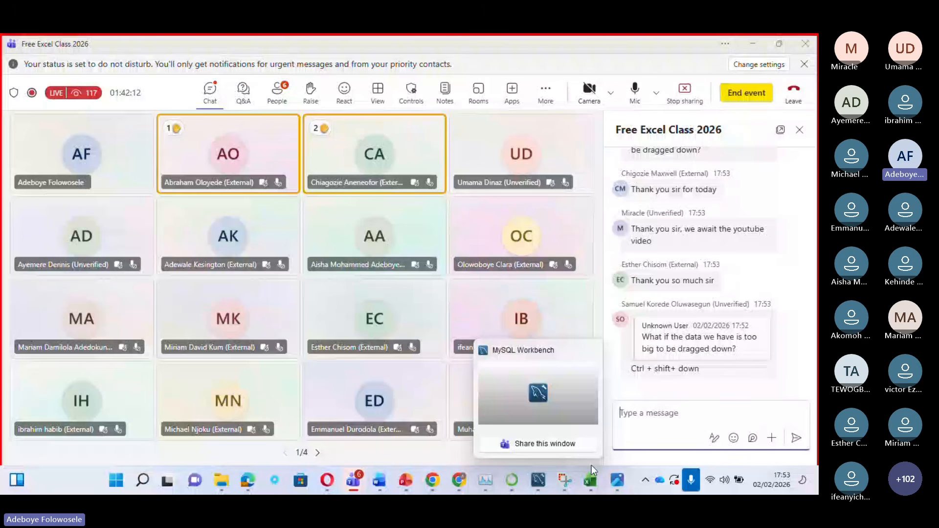
{"action": "left_click", "coordinate": [590, 481]}
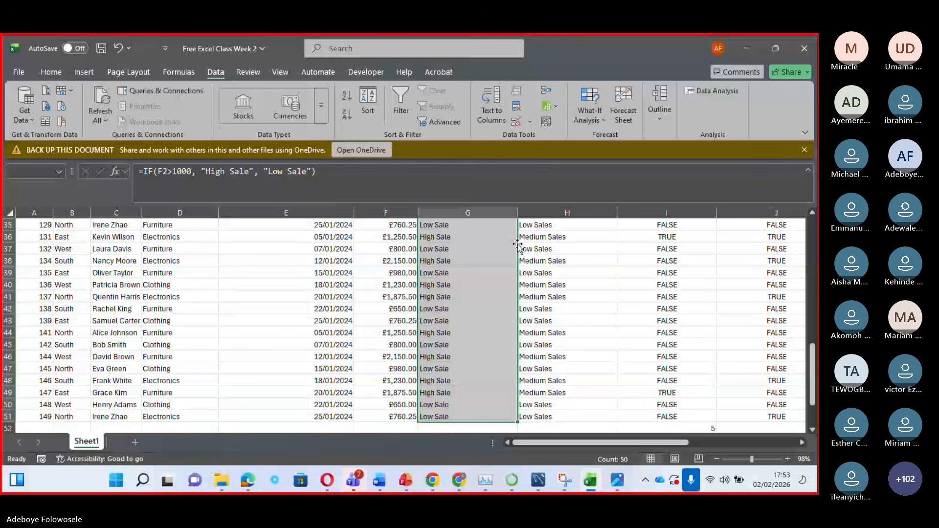
{"action": "key", "text": "alt+Tab"}
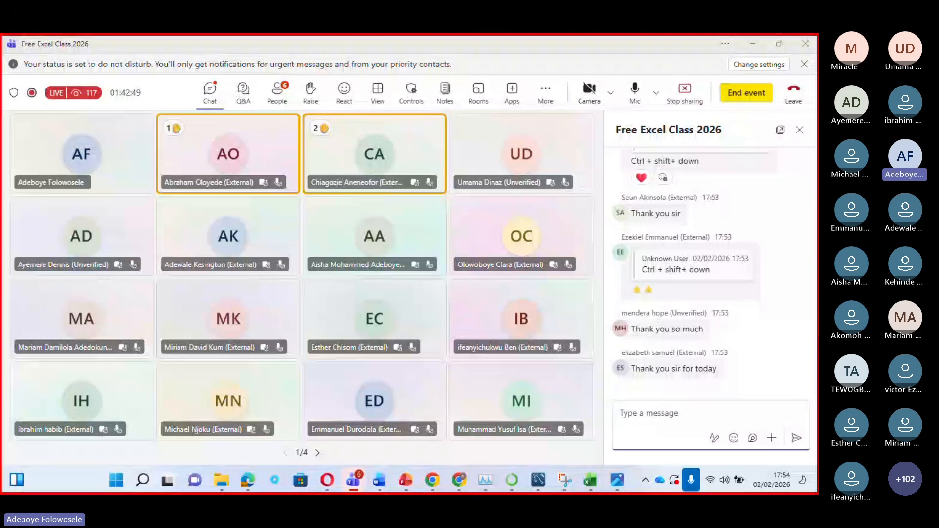